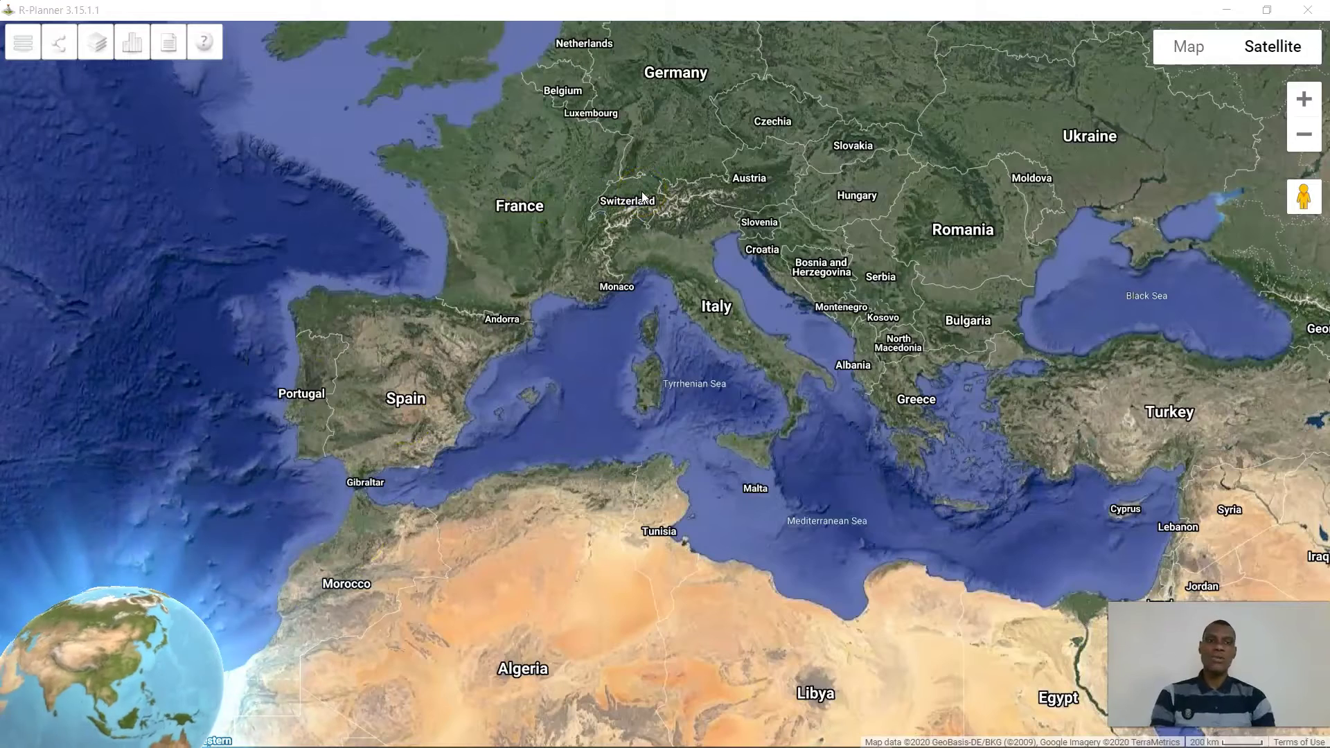
Start a new plan with project name Rplanner Learn, operator name None and city Lagos
left_click(19, 48)
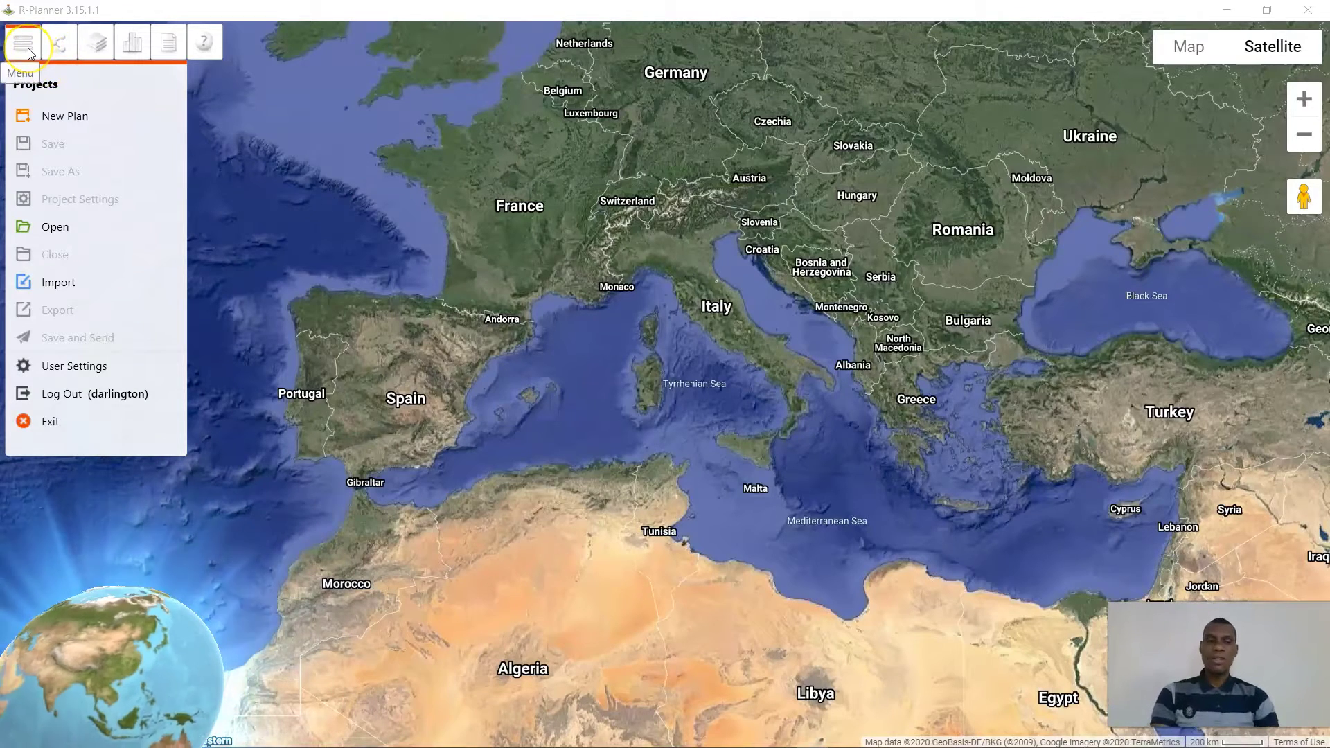
left_click(45, 118)
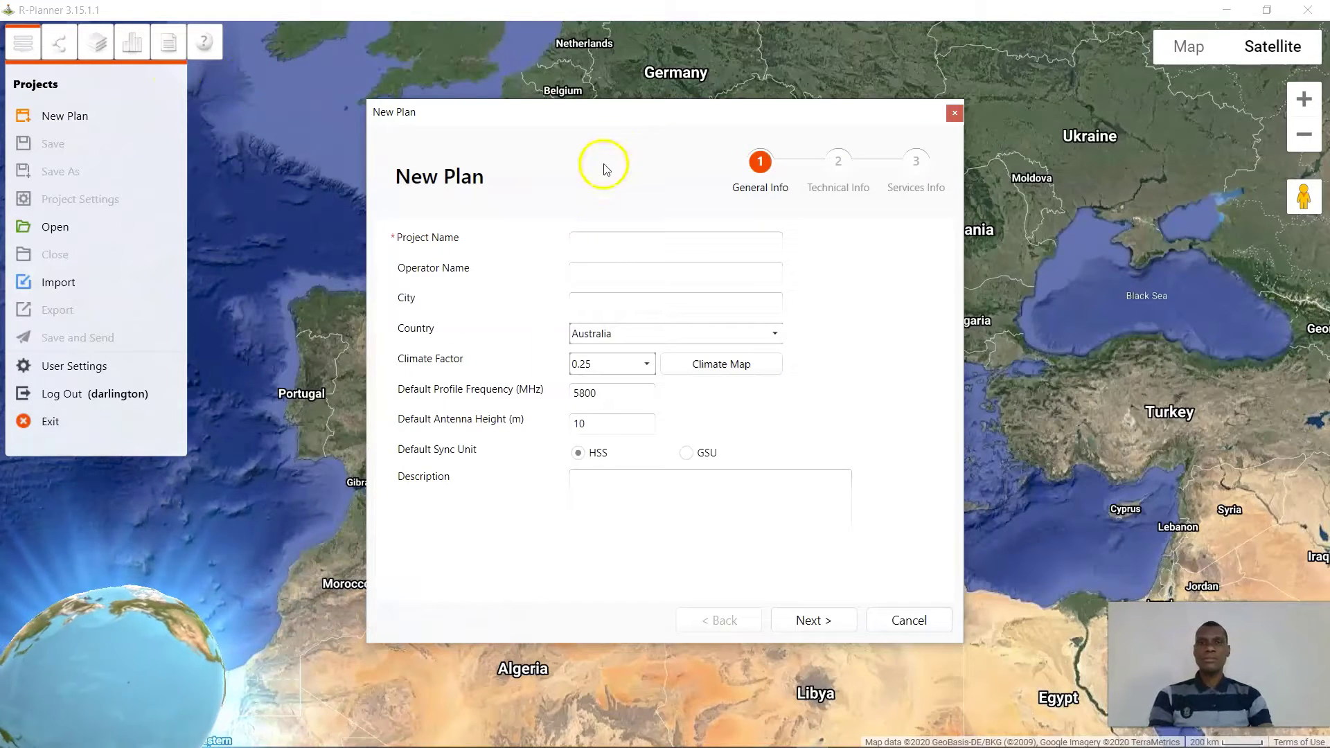
left_click(672, 243)
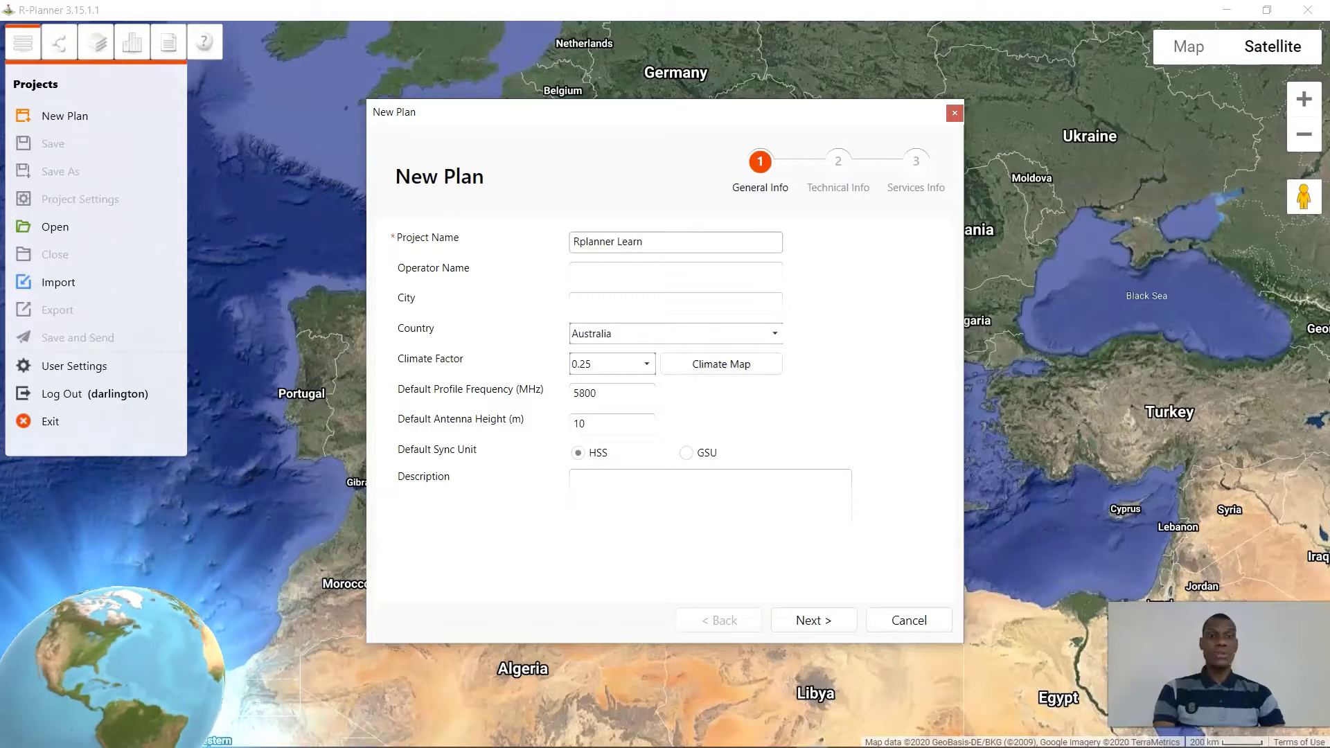
left_click(650, 270)
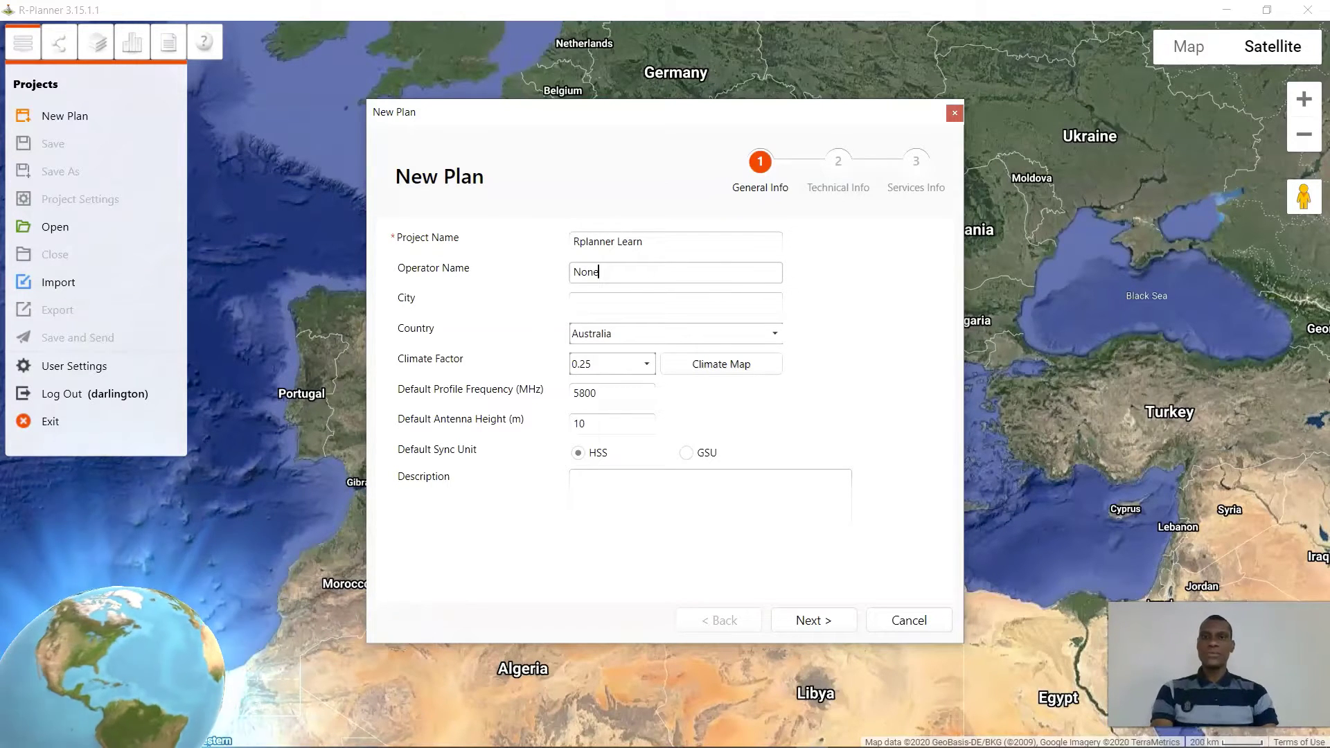
type("None")
left_click(651, 305)
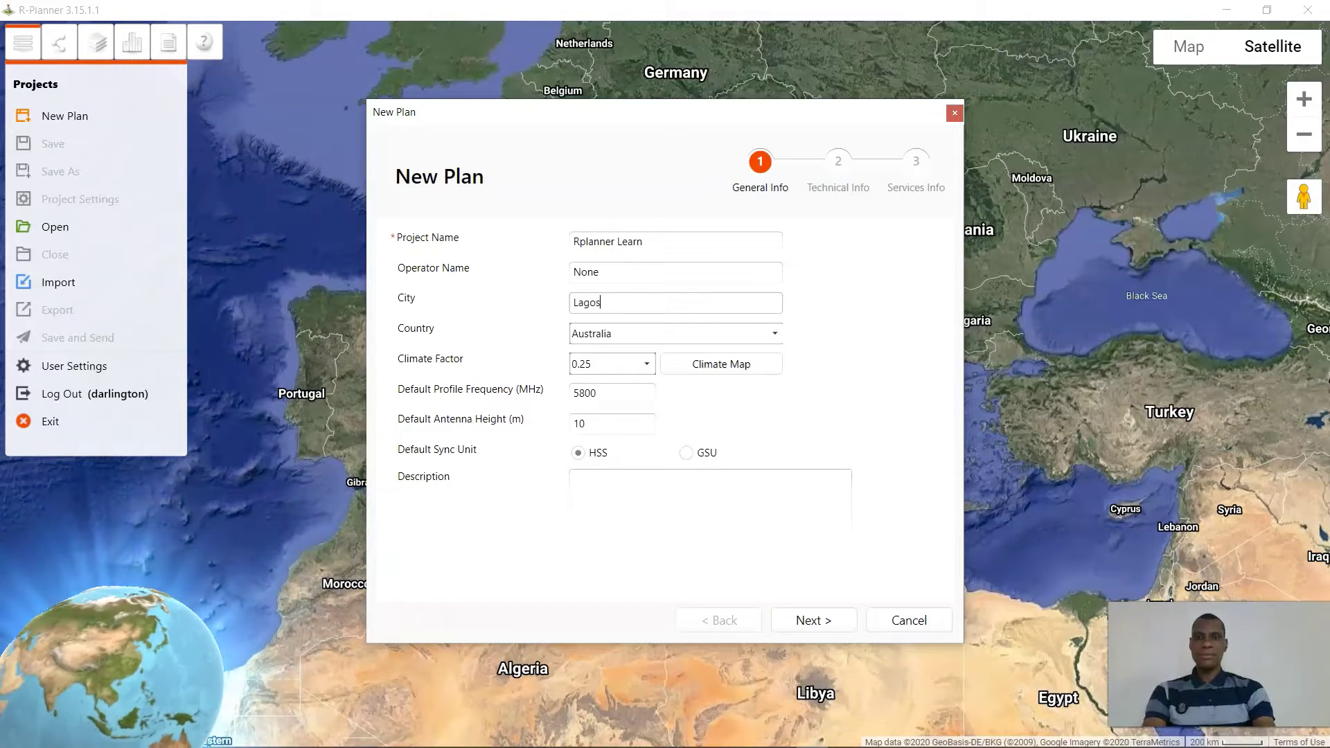
Set the plan's country to Nigeria
left_click(634, 335)
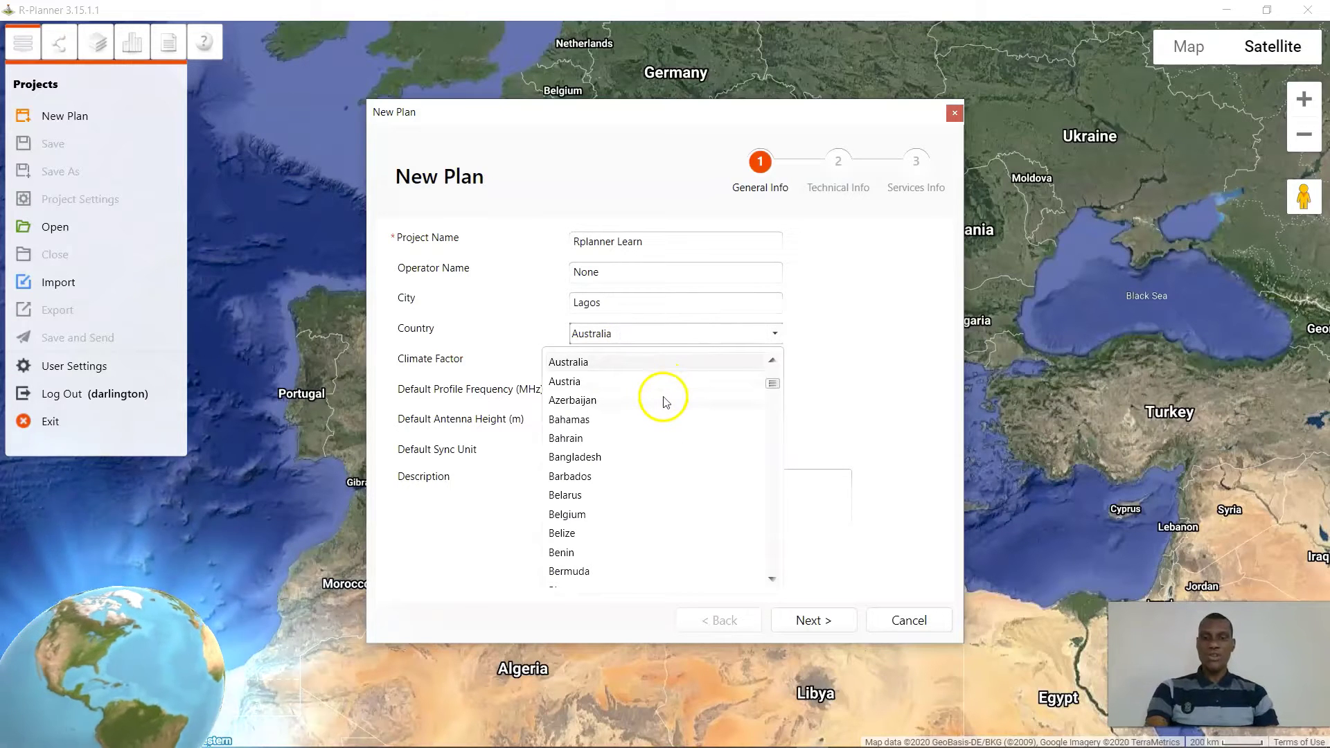
key("n")
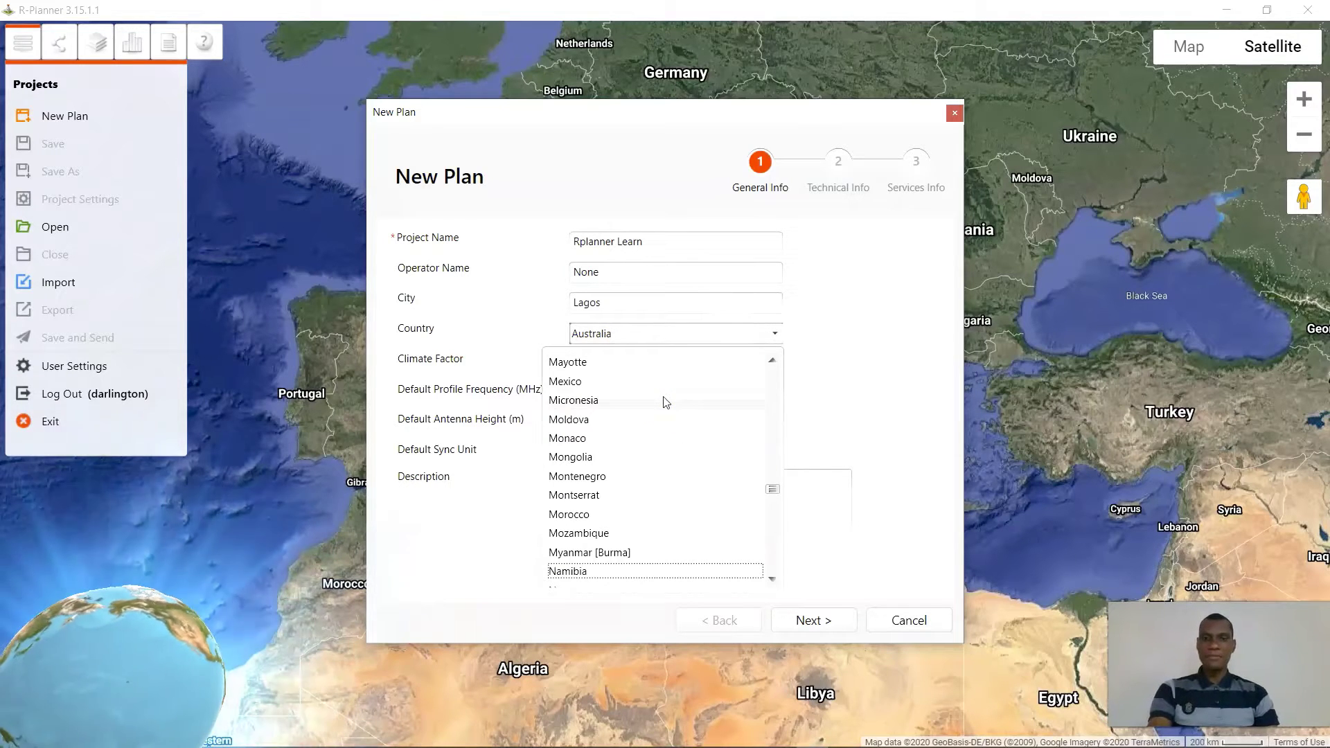
key("n")
key("n")
key("n")
key("n")
key("n")
key("n")
key("n")
key("n")
key("n")
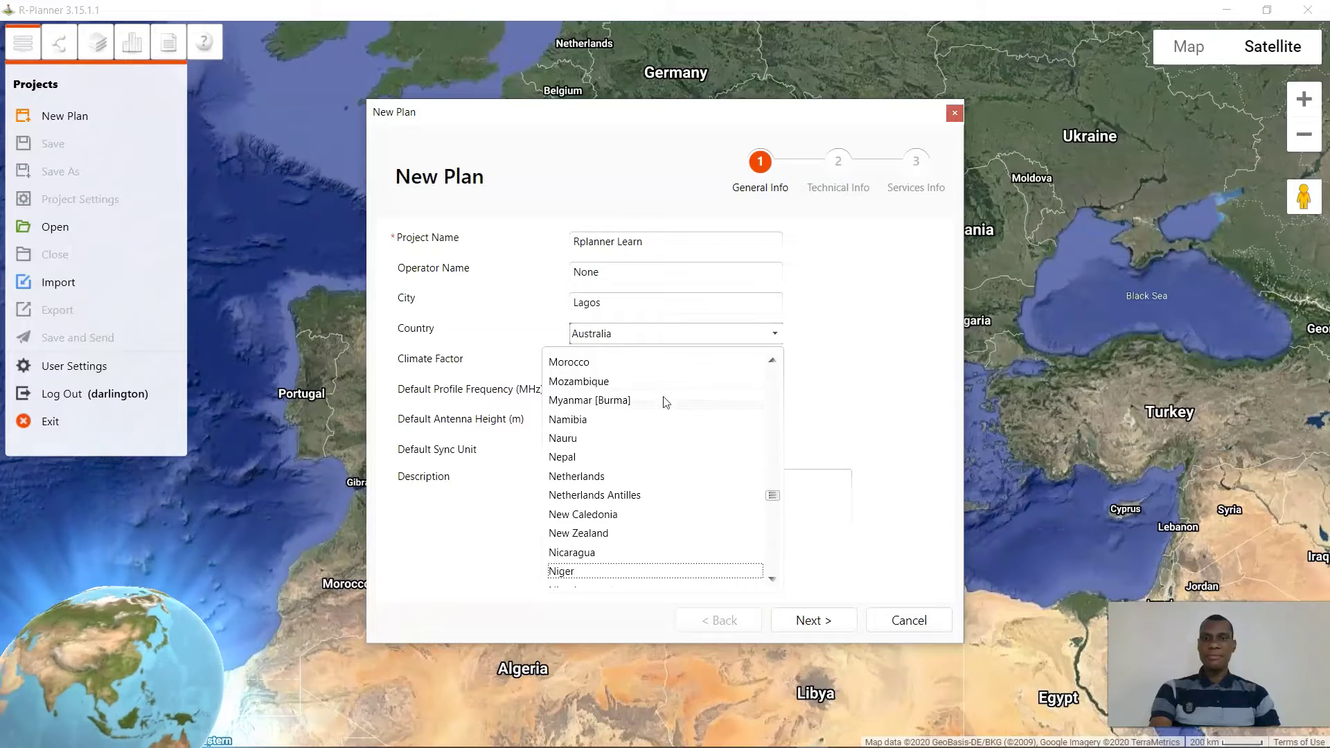
key("Return")
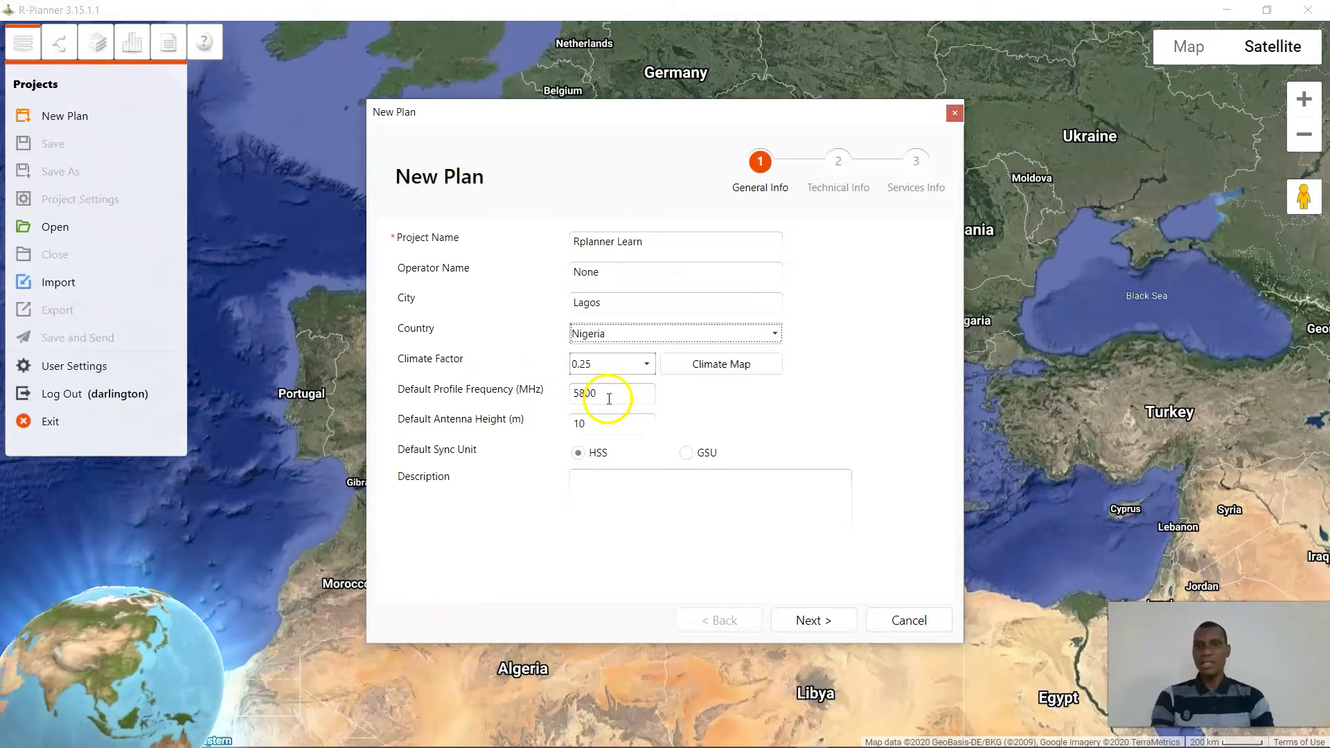
Set the default antenna height to 35 m, describe the plan as PTPM/PTP and continue to the technical information
left_click(587, 420)
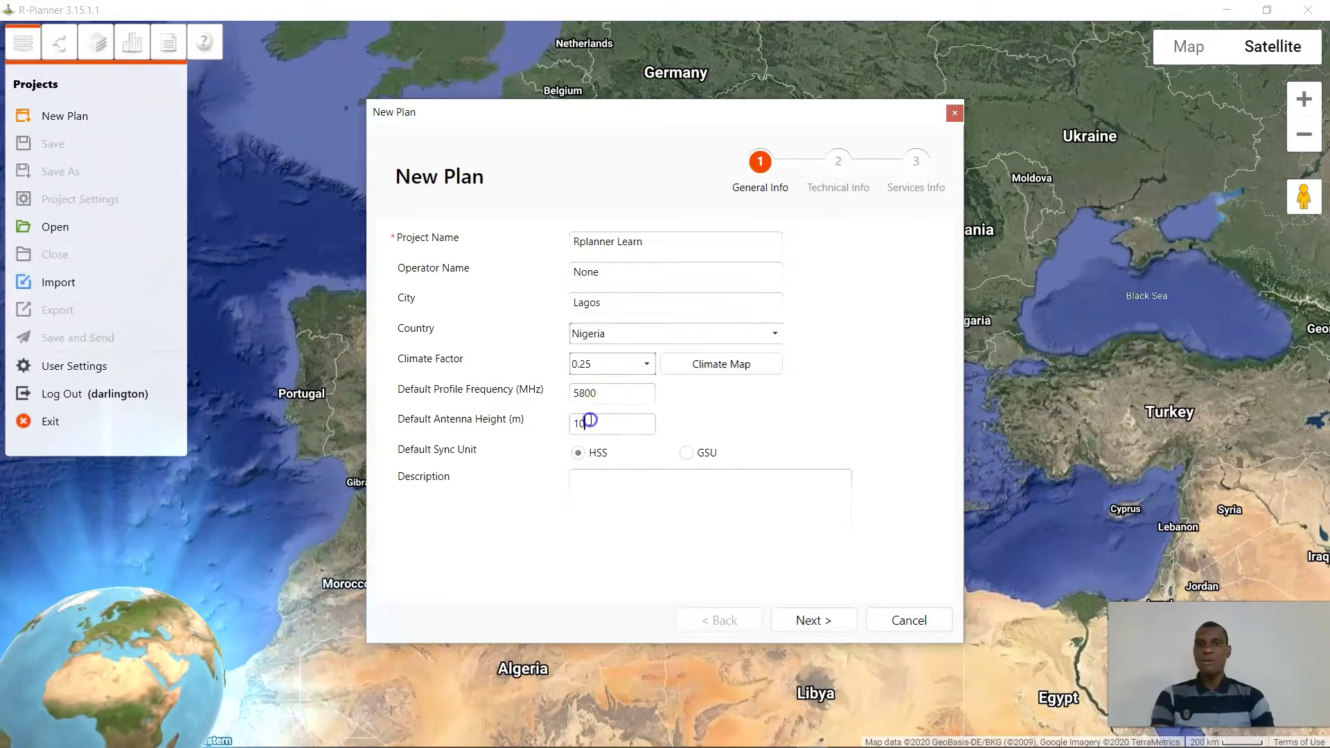
key("BackSpace")
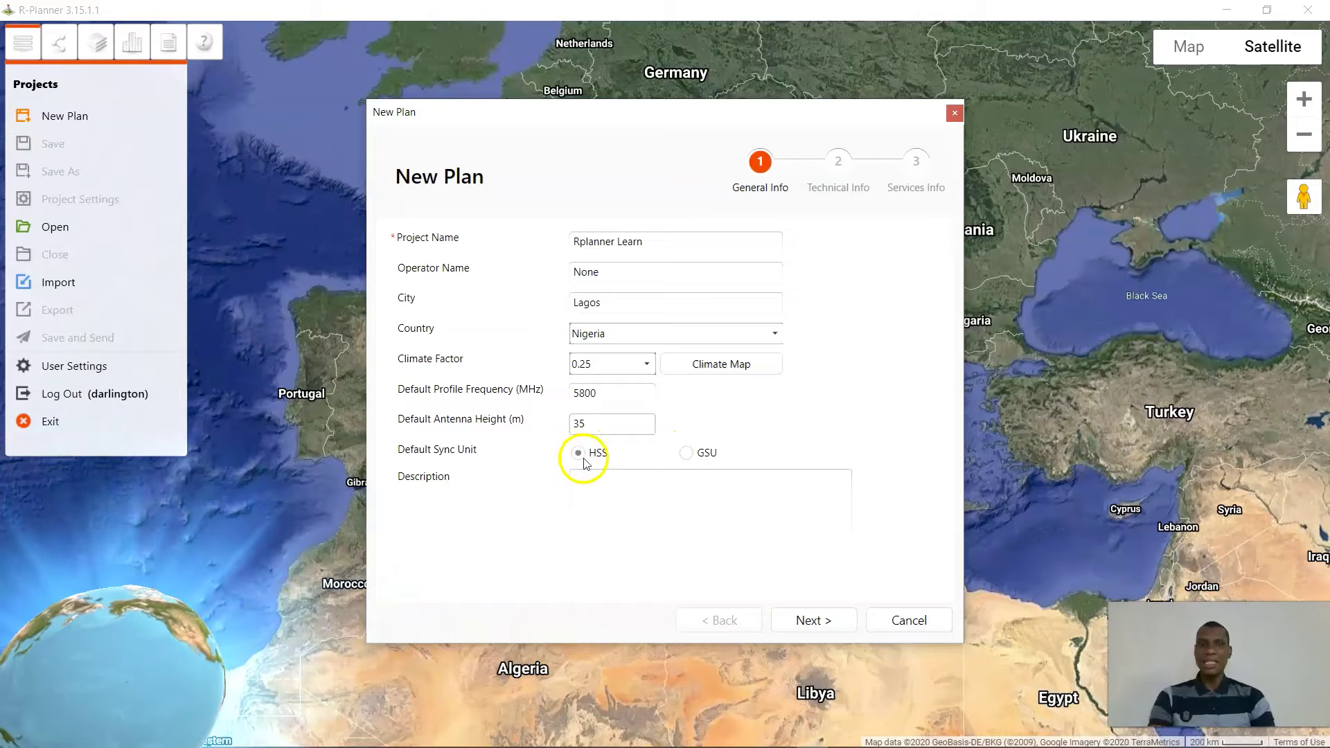
left_click(609, 484)
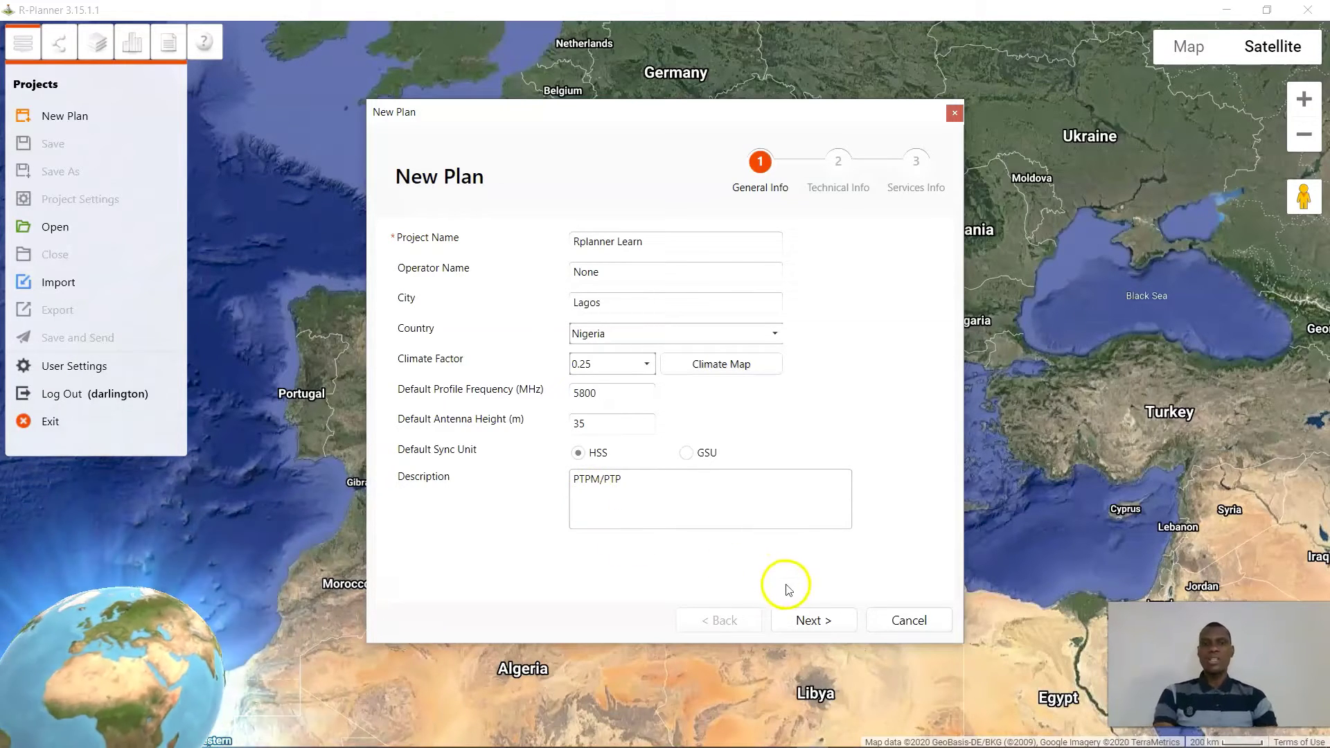
left_click(801, 620)
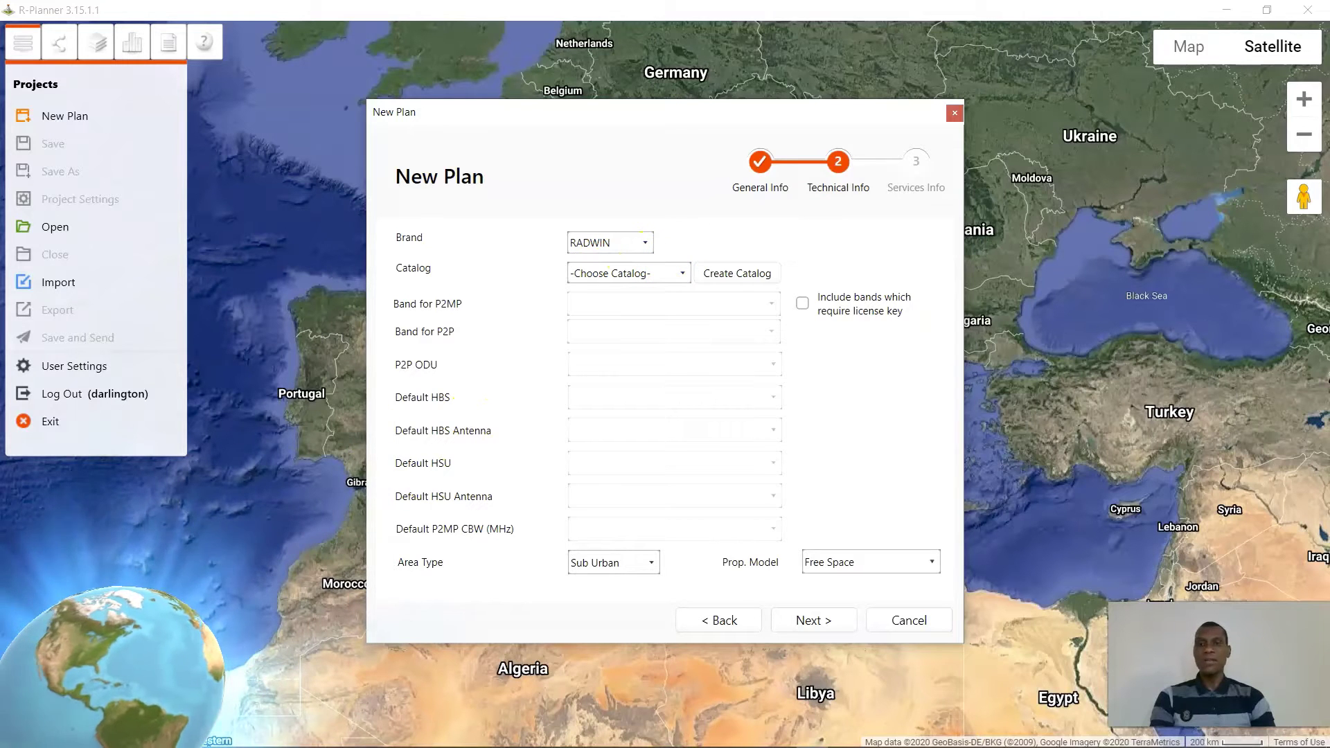
Choose the personal store catalog and set the P2MP band to 5.8 GHz Universal
left_click(682, 273)
left_click(632, 371)
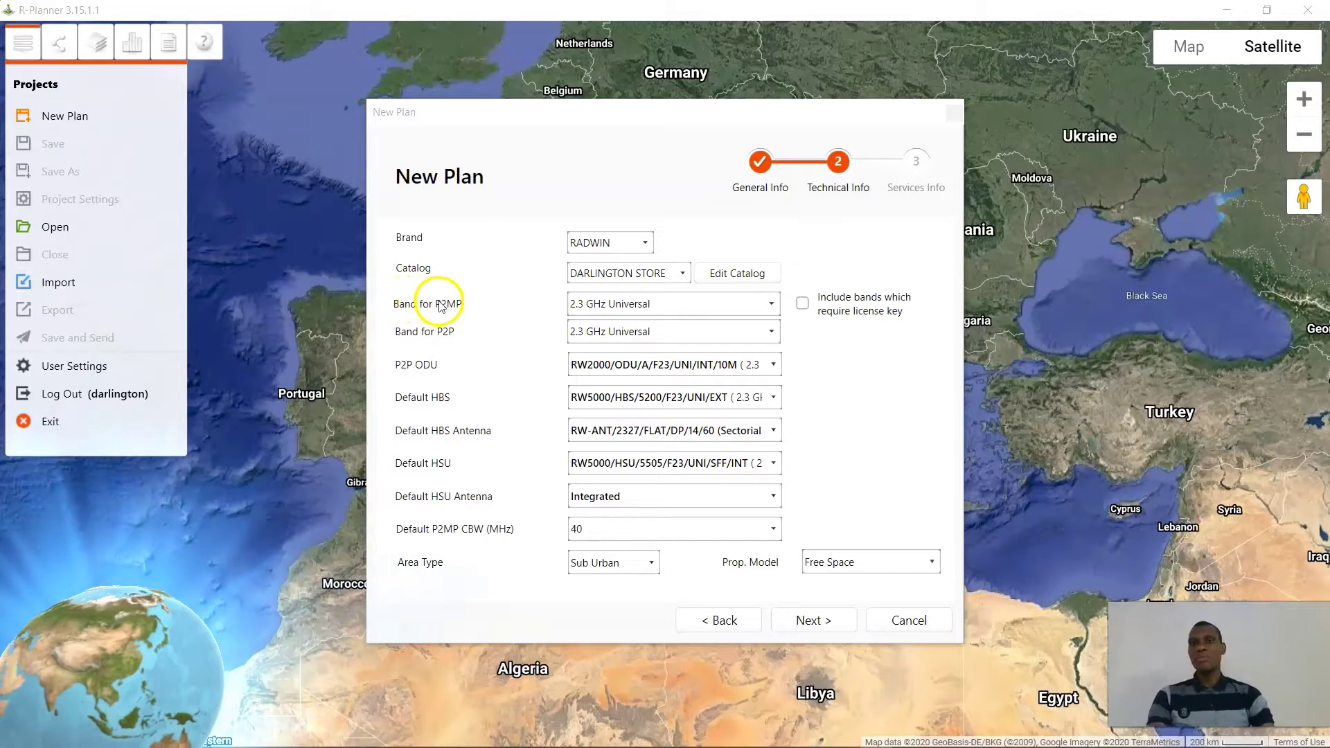
left_click(769, 303)
scroll(654, 384, "down", 5)
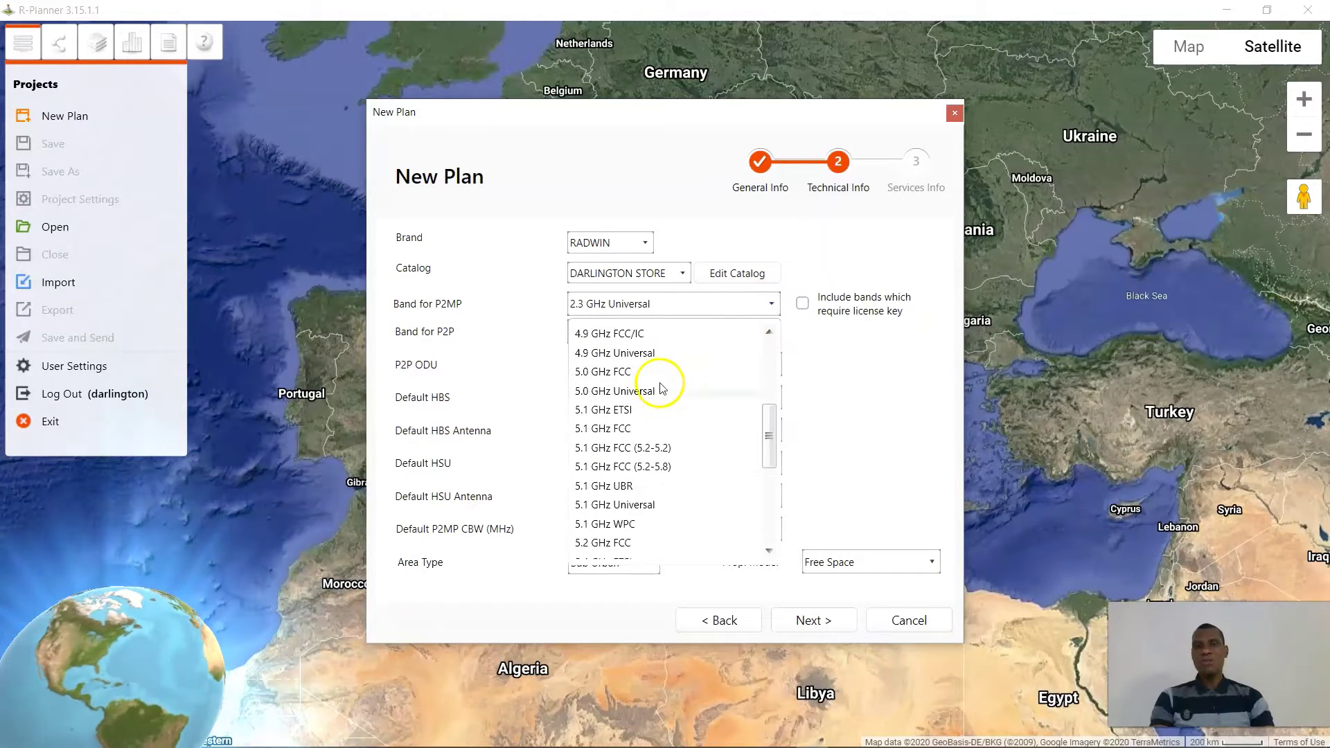
scroll(662, 388, "down", 5)
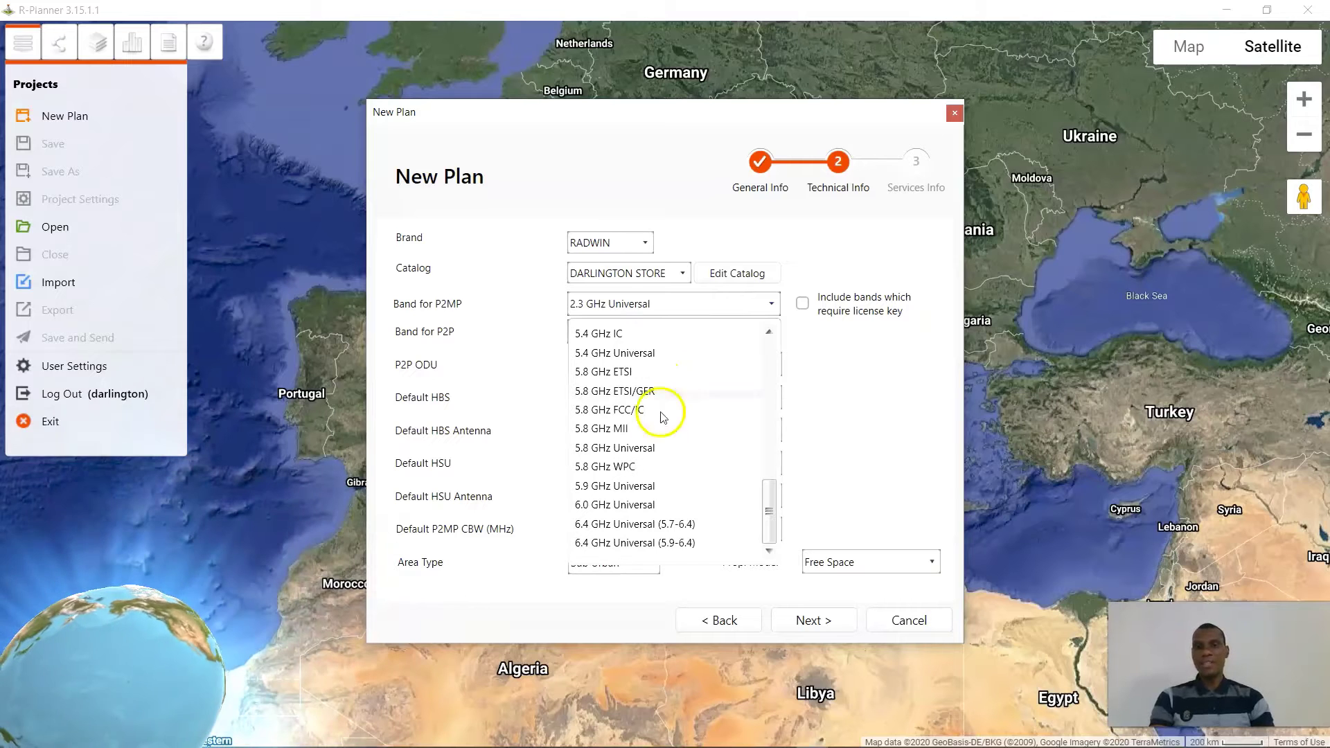
left_click(630, 446)
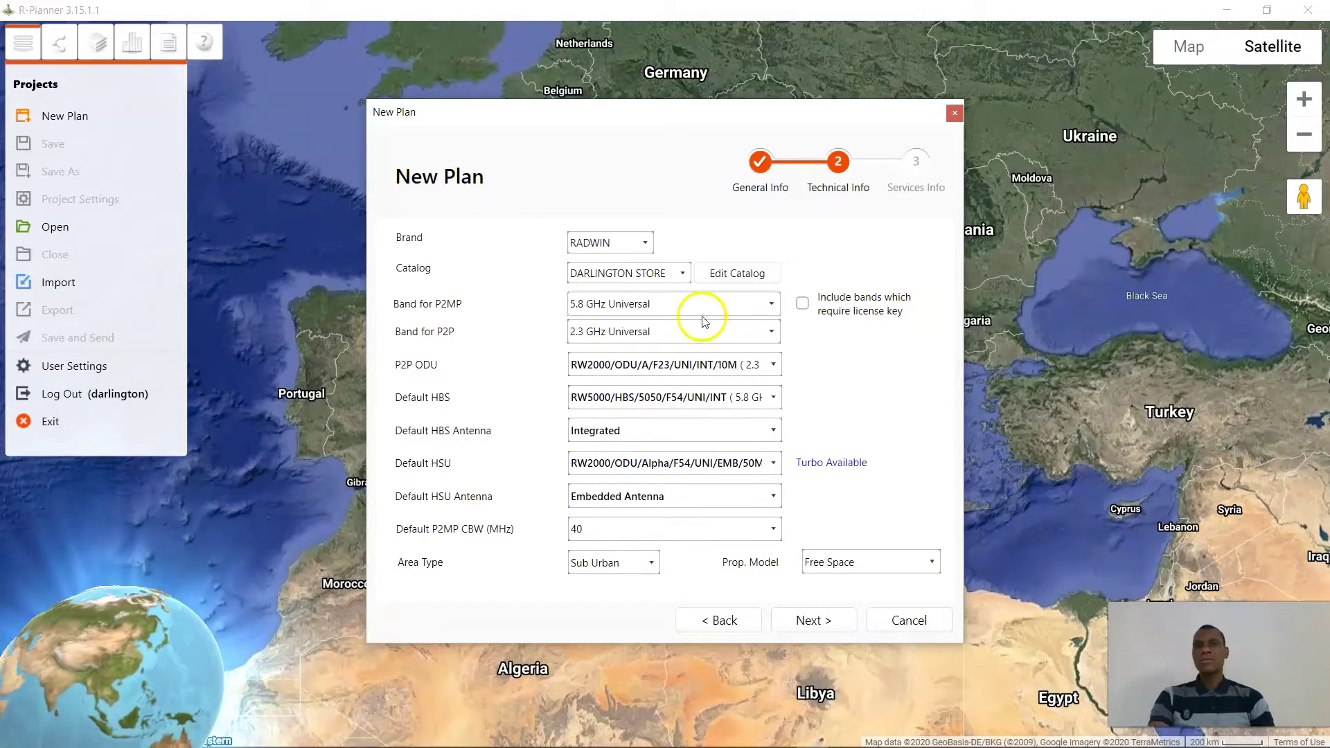
Set the P2P band to 5.1 GHz Universal and include the bands that require a license key
left_click(770, 331)
scroll(679, 476, "down", 5)
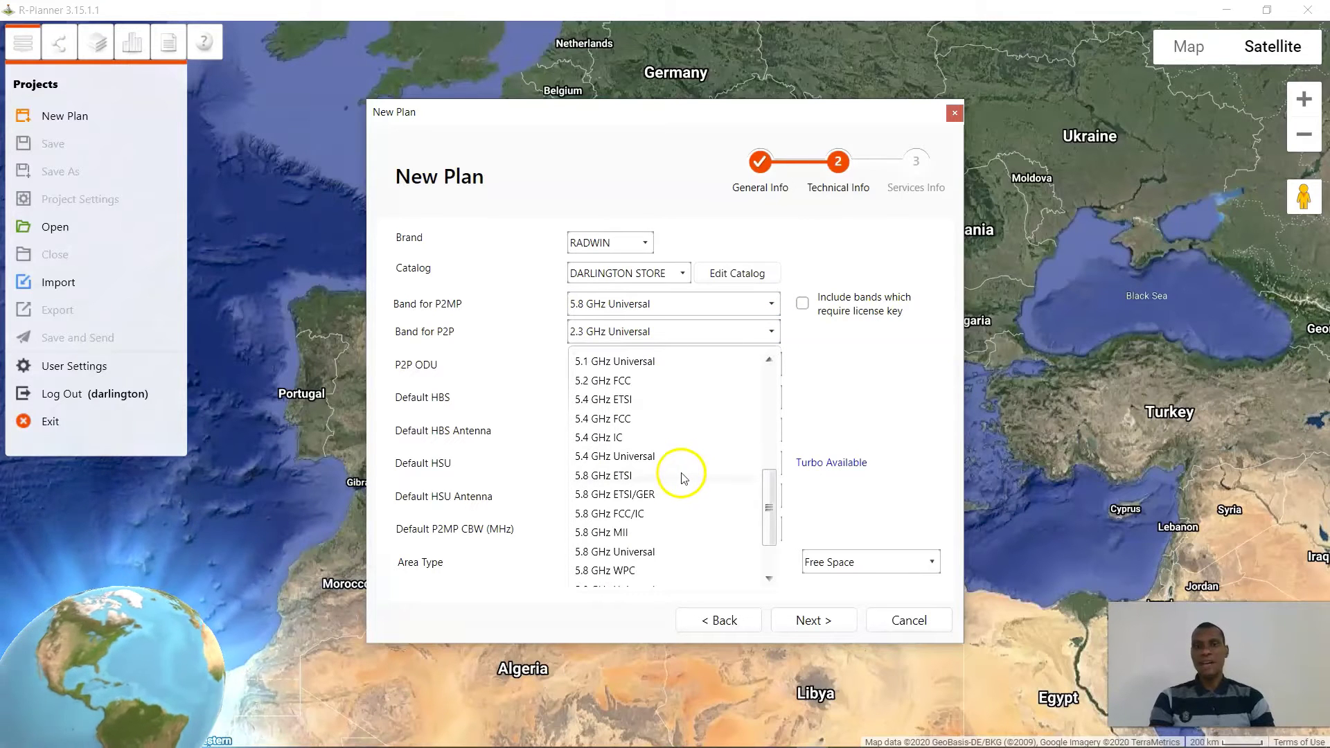
left_click(632, 360)
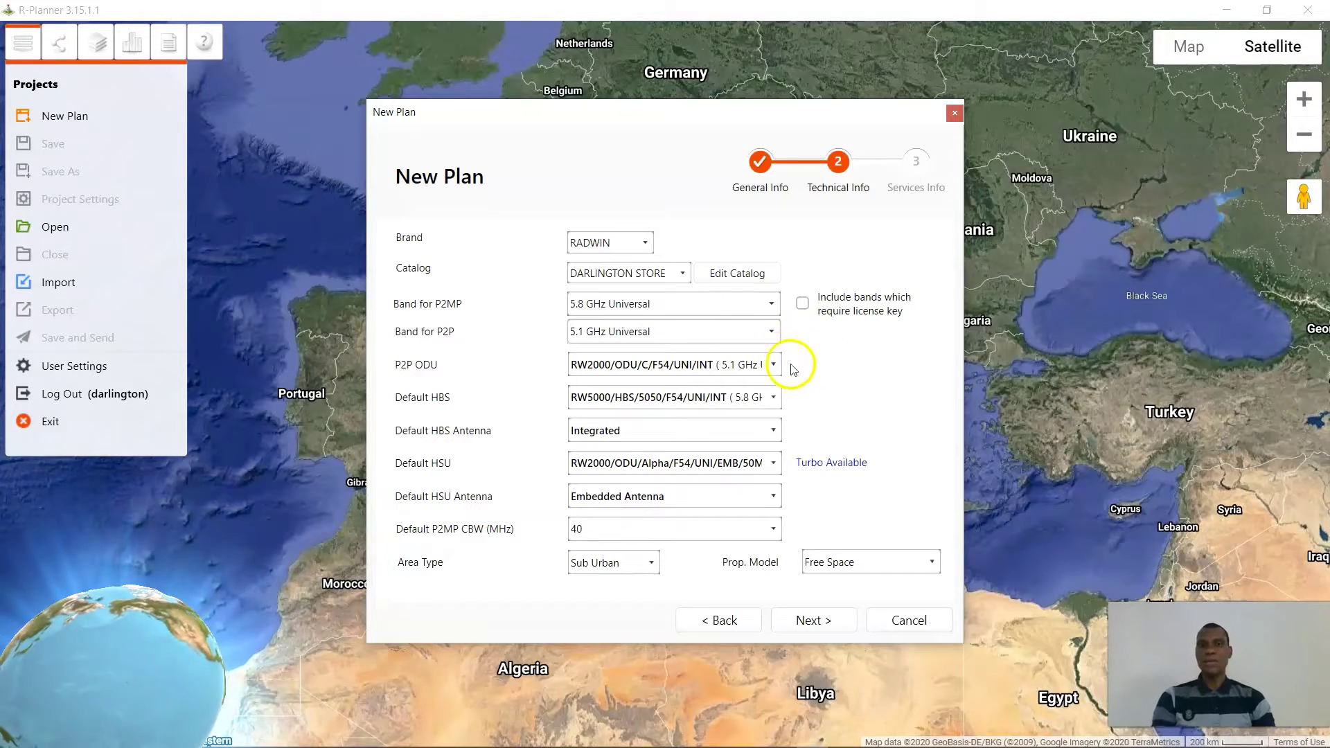
left_click(802, 305)
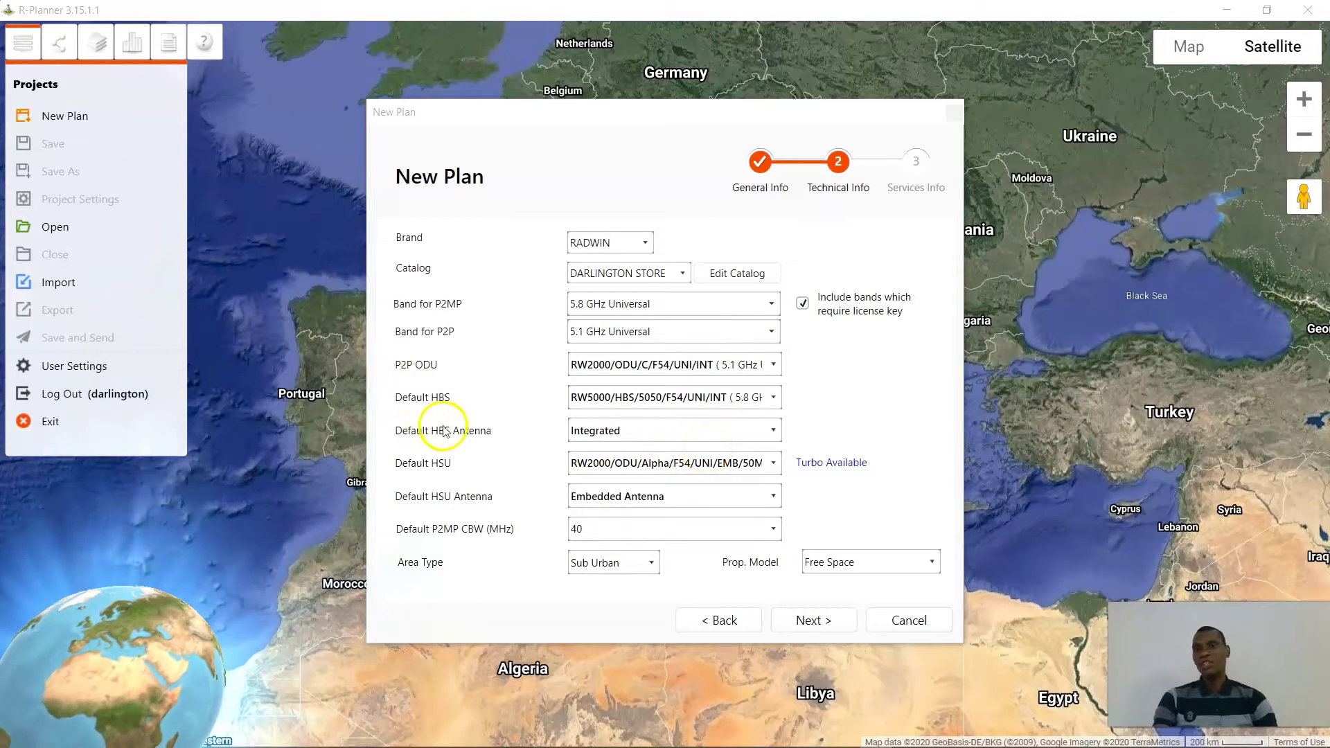
left_click(774, 431)
left_click(774, 431)
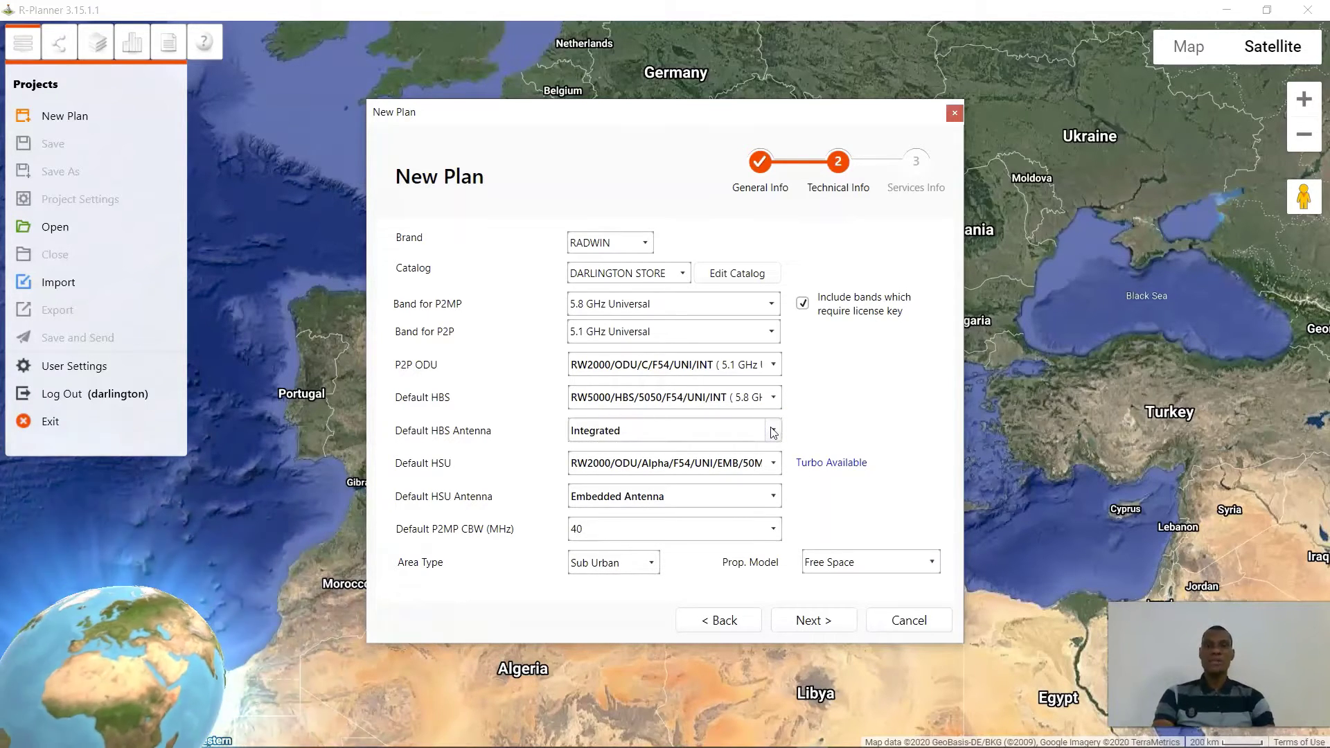
left_click(804, 445)
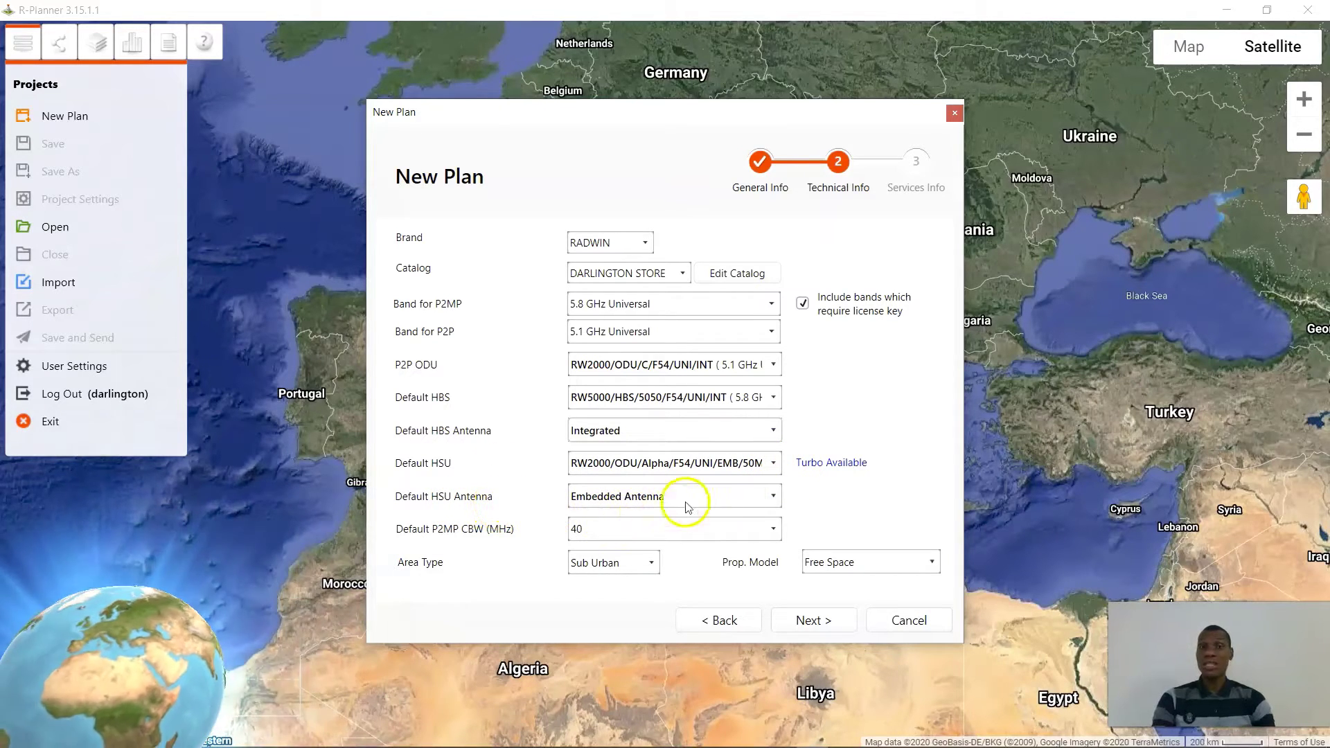
Set the default HSU antenna to RW-ANT/4960/DISH/DP/28 and the P2MP channel bandwidth to 20 MHz, continuing to the services information
left_click(773, 498)
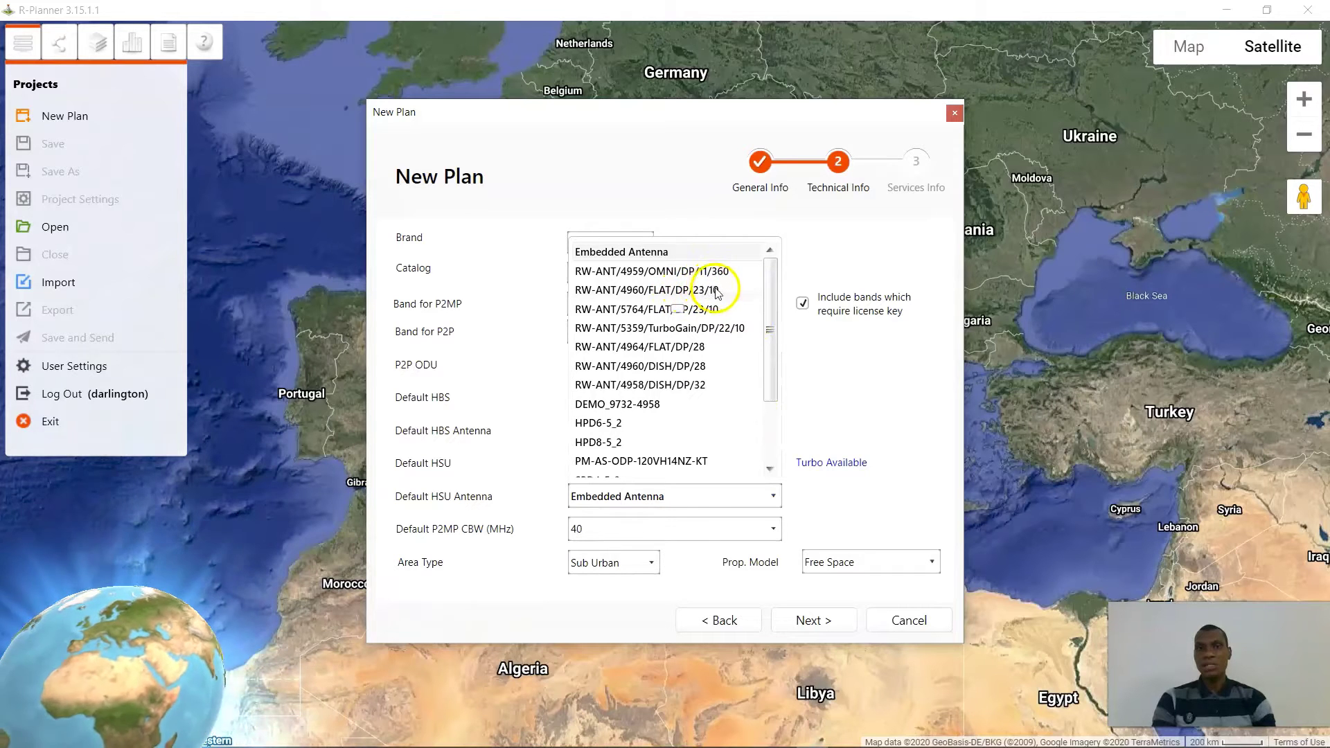
left_click(688, 367)
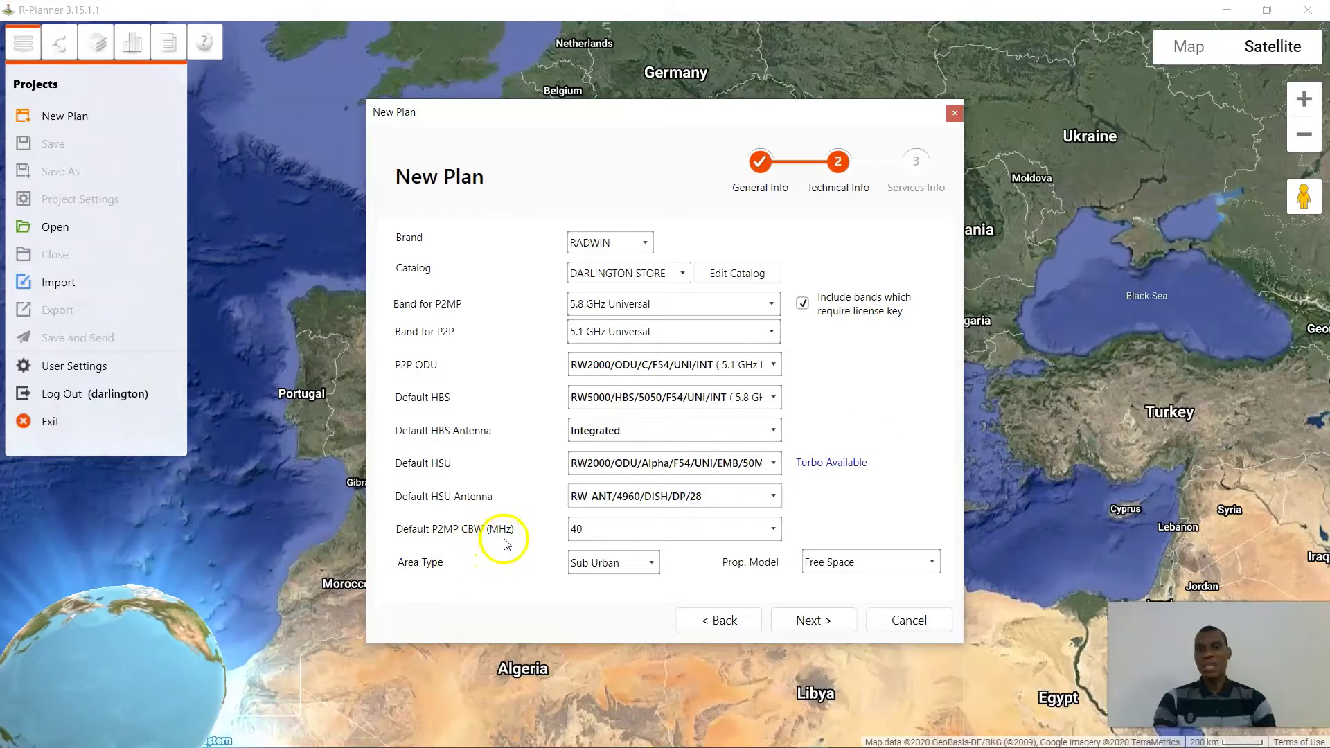
left_click(773, 529)
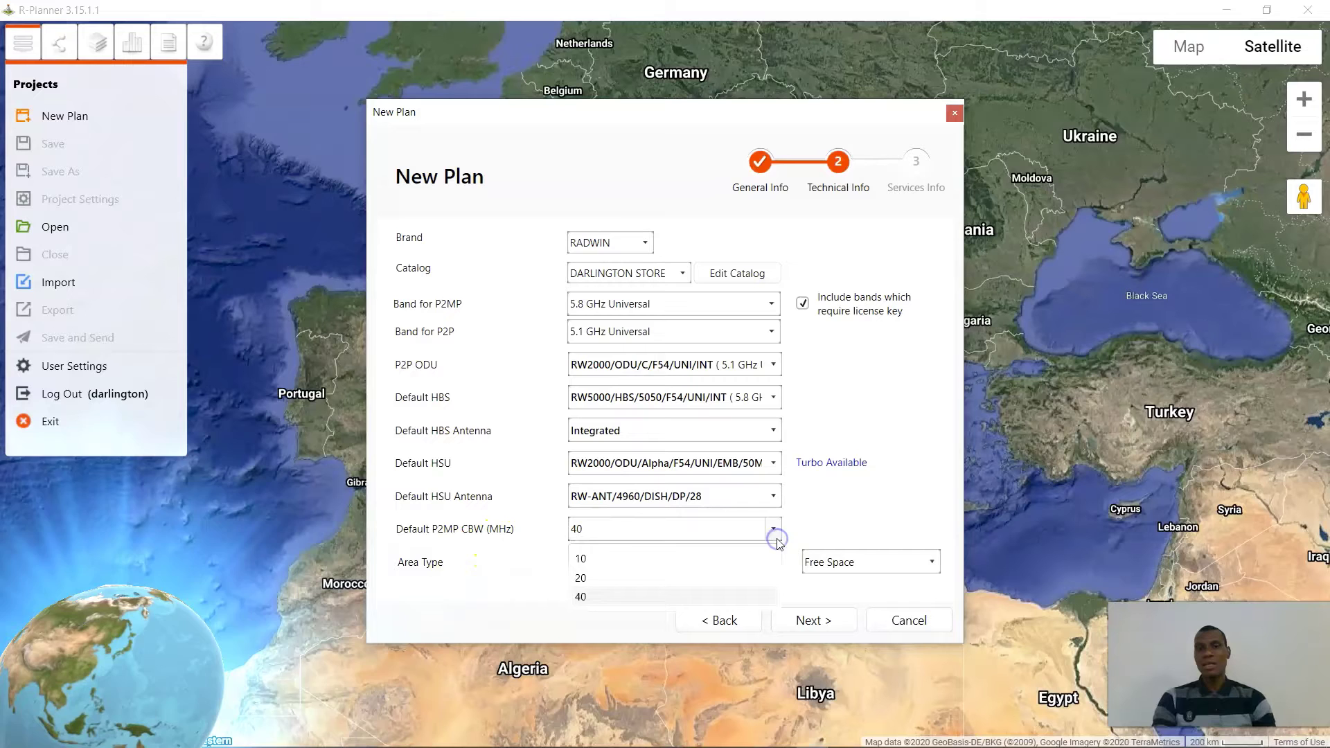
left_click(588, 579)
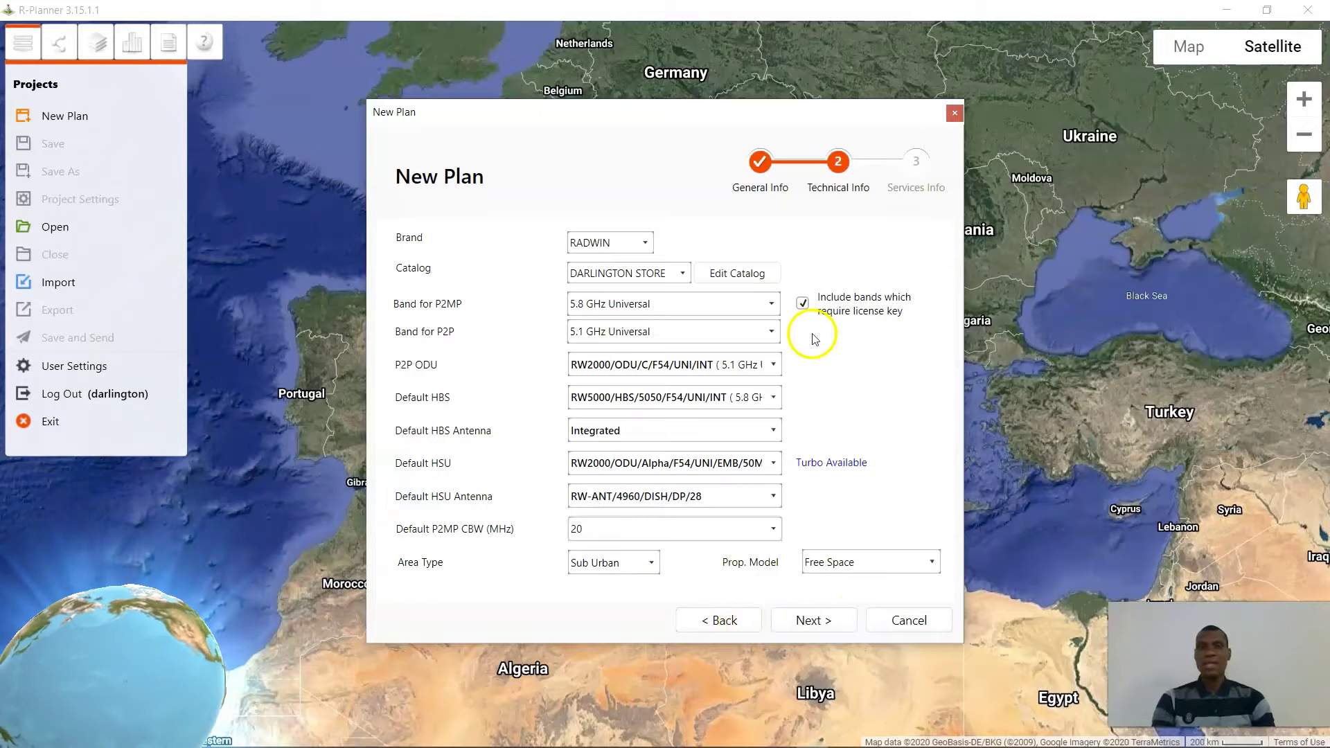
left_click(811, 621)
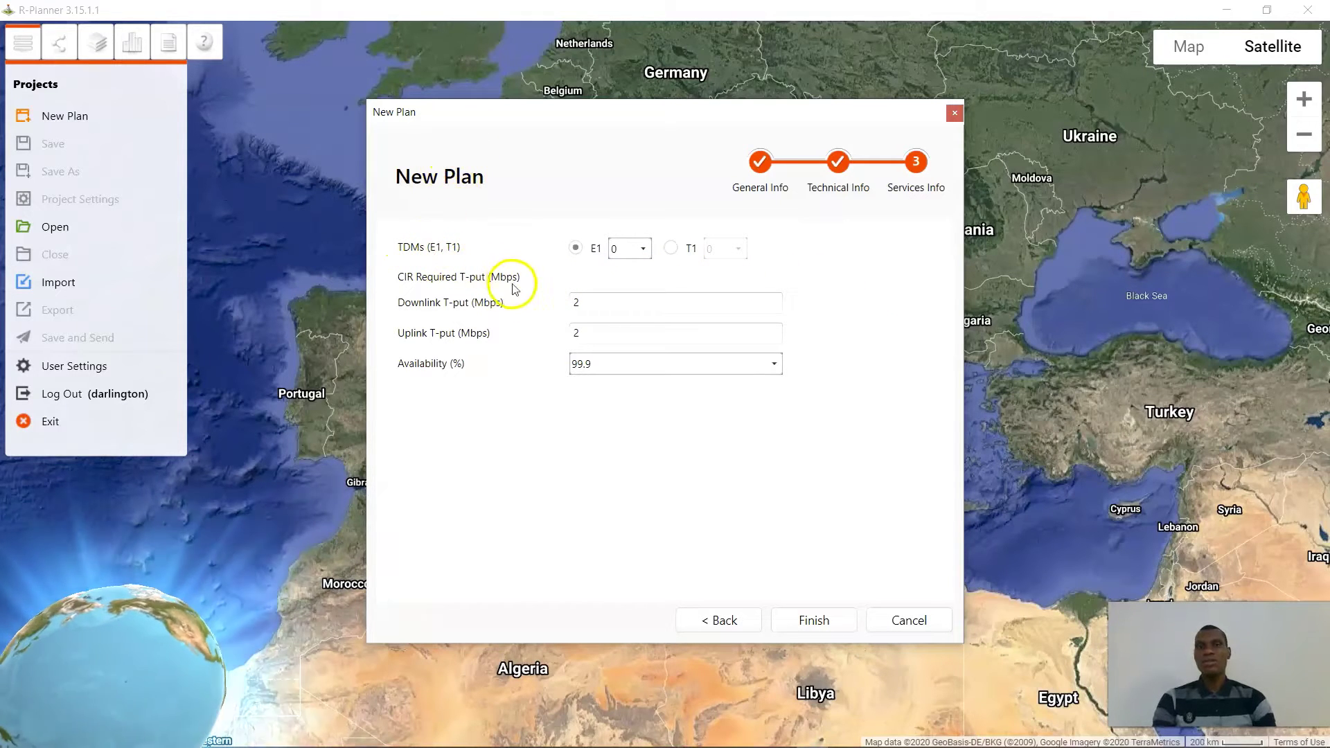
Set downlink and uplink throughput to 3 Mbps each with 99.9% availability, and finish creating the plan
left_click(611, 305)
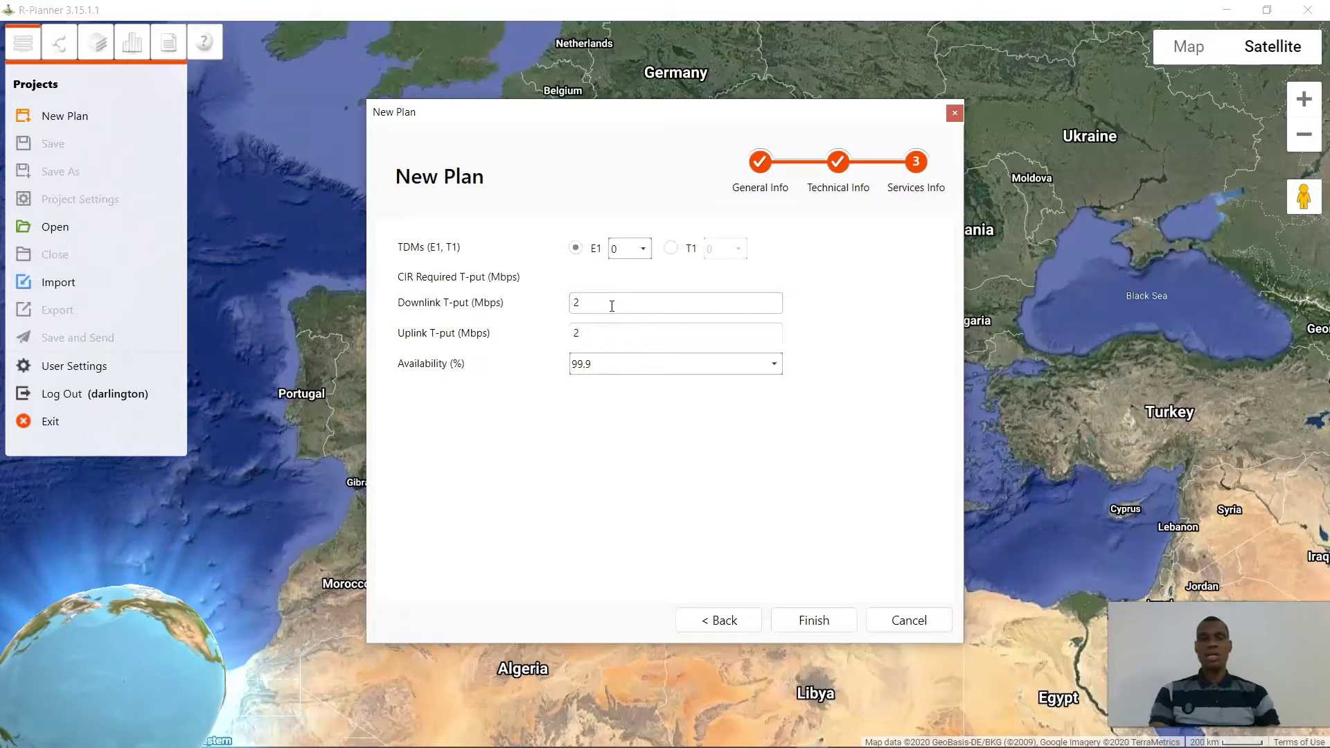
type("3")
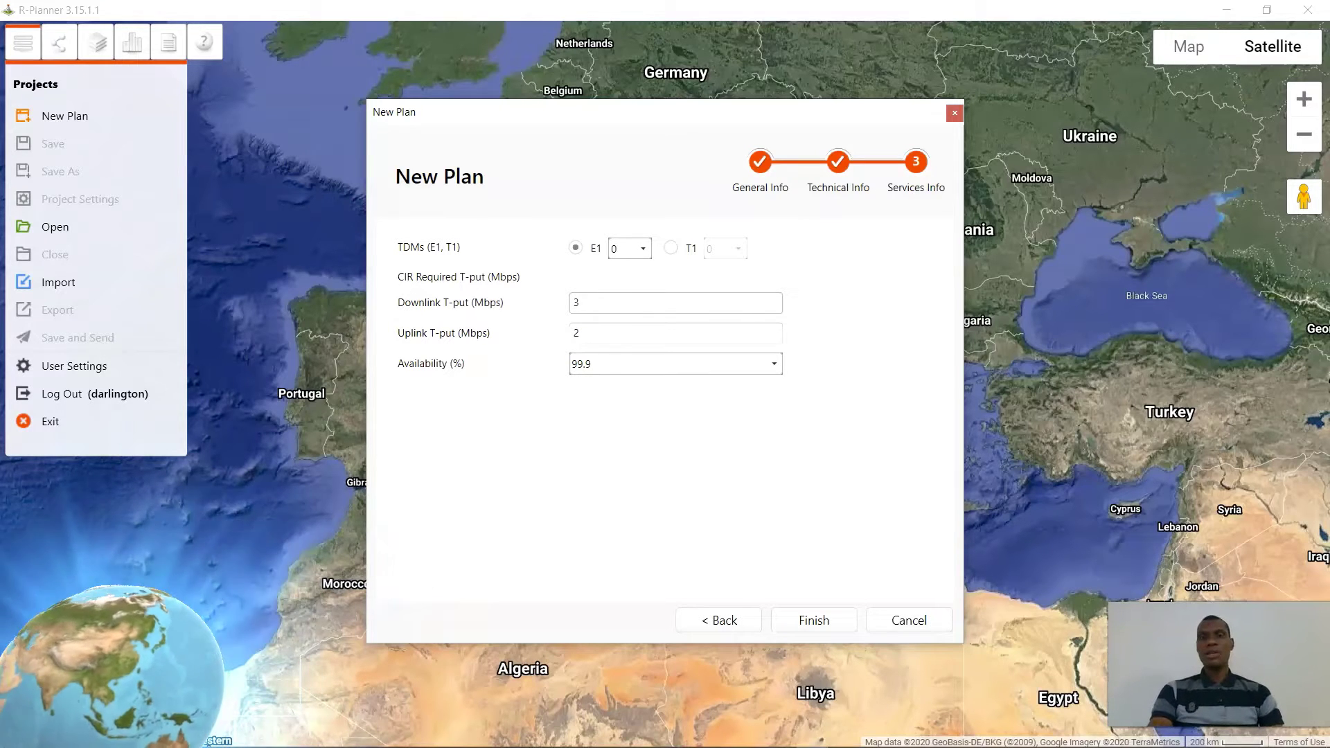
left_click(603, 337)
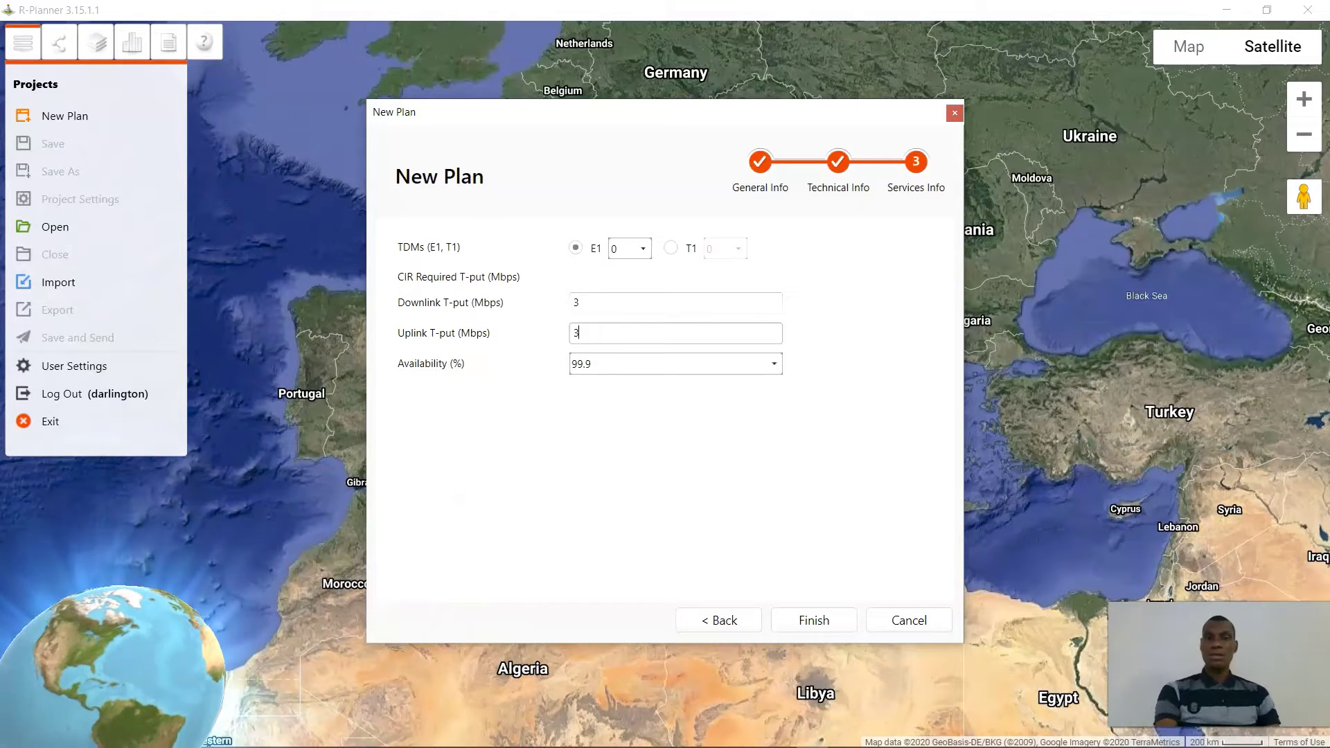
left_click(680, 368)
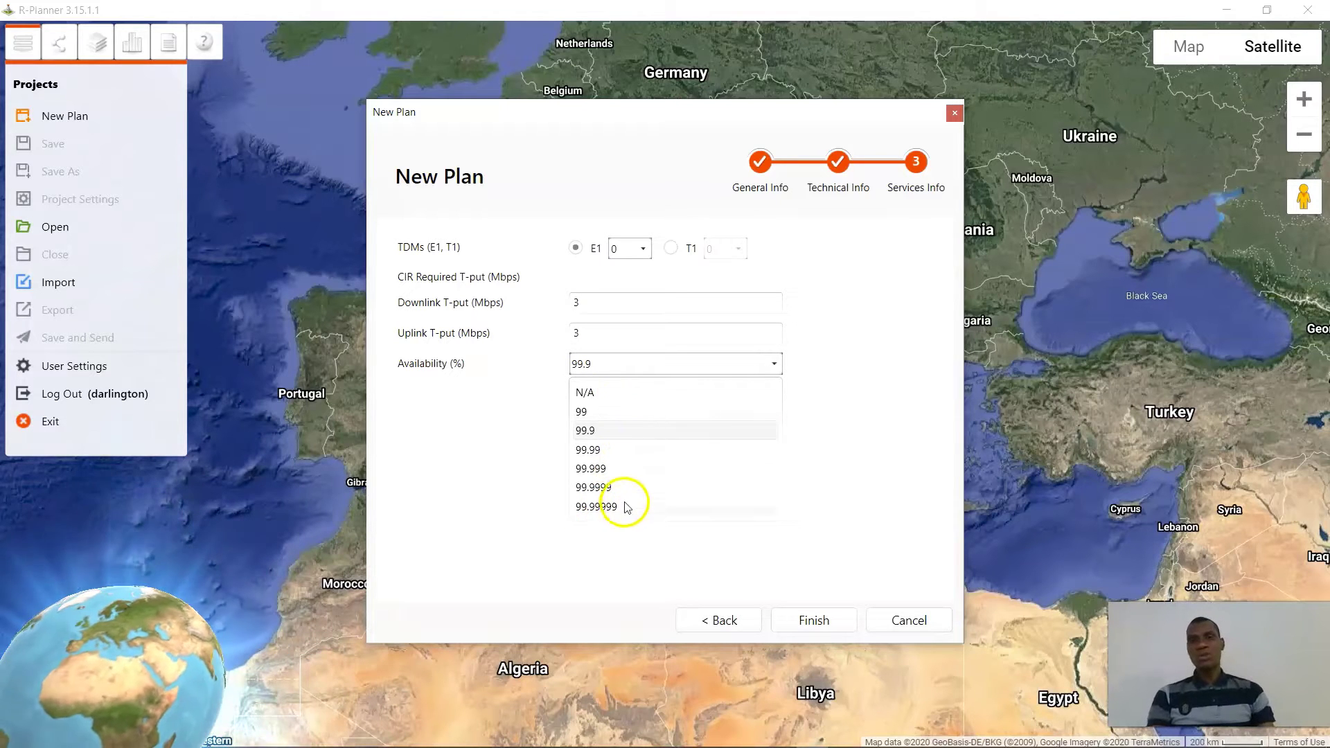
left_click(609, 432)
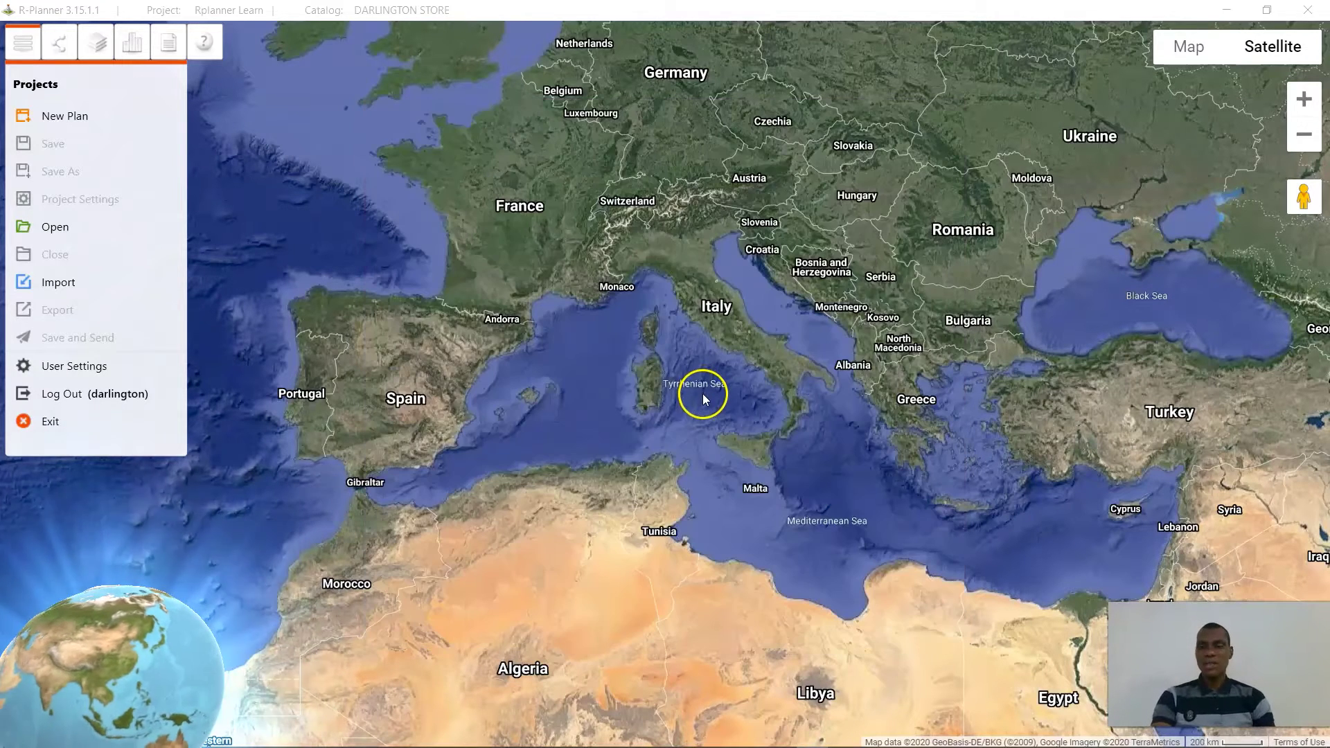
double_click(703, 395)
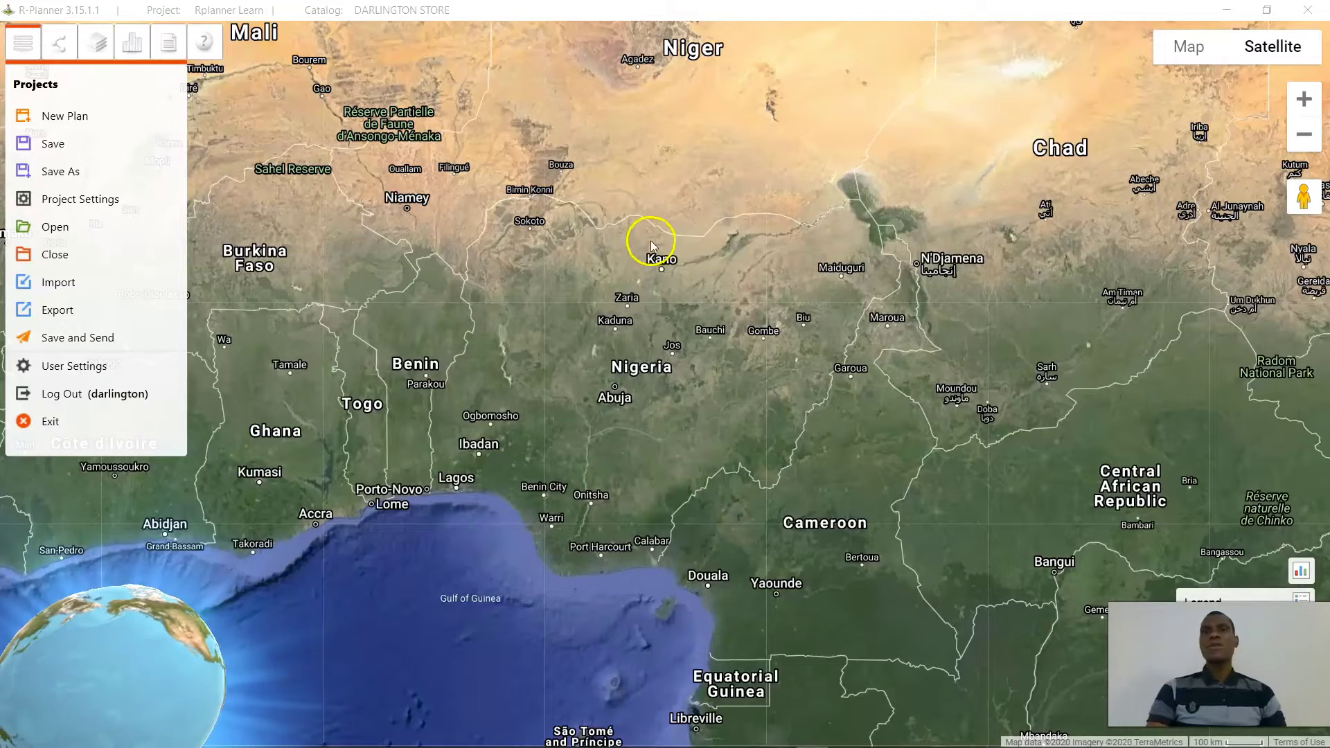
Open the site planning tools, expand the Add Site options and bring the site on Lagos Island into view
left_click(22, 47)
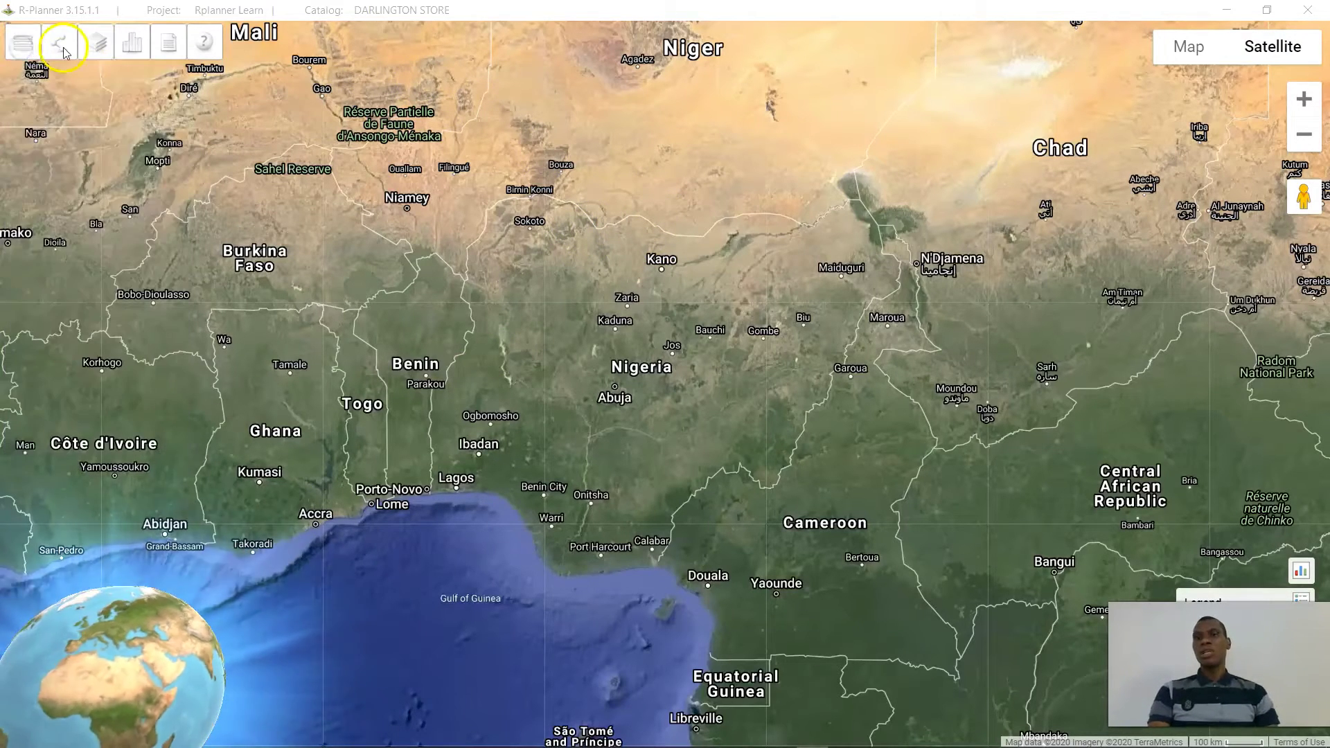
left_click(60, 43)
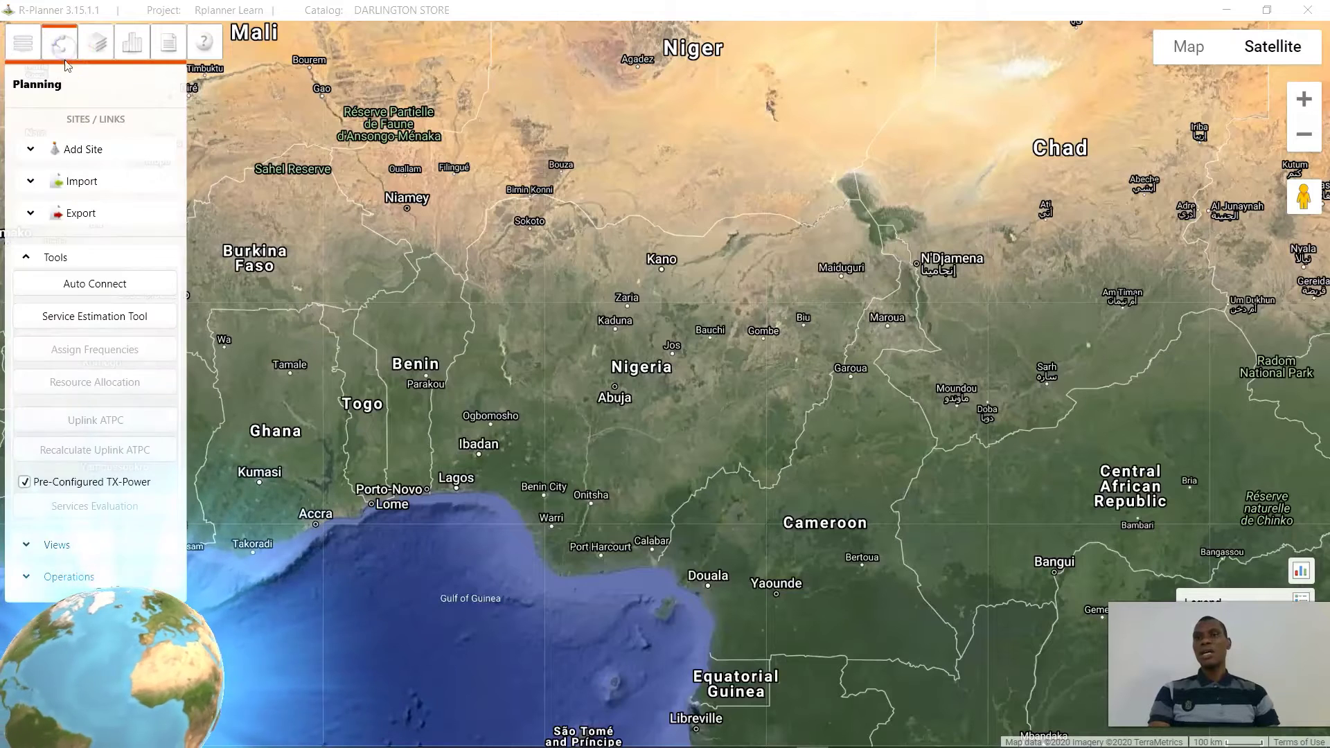
left_click(76, 146)
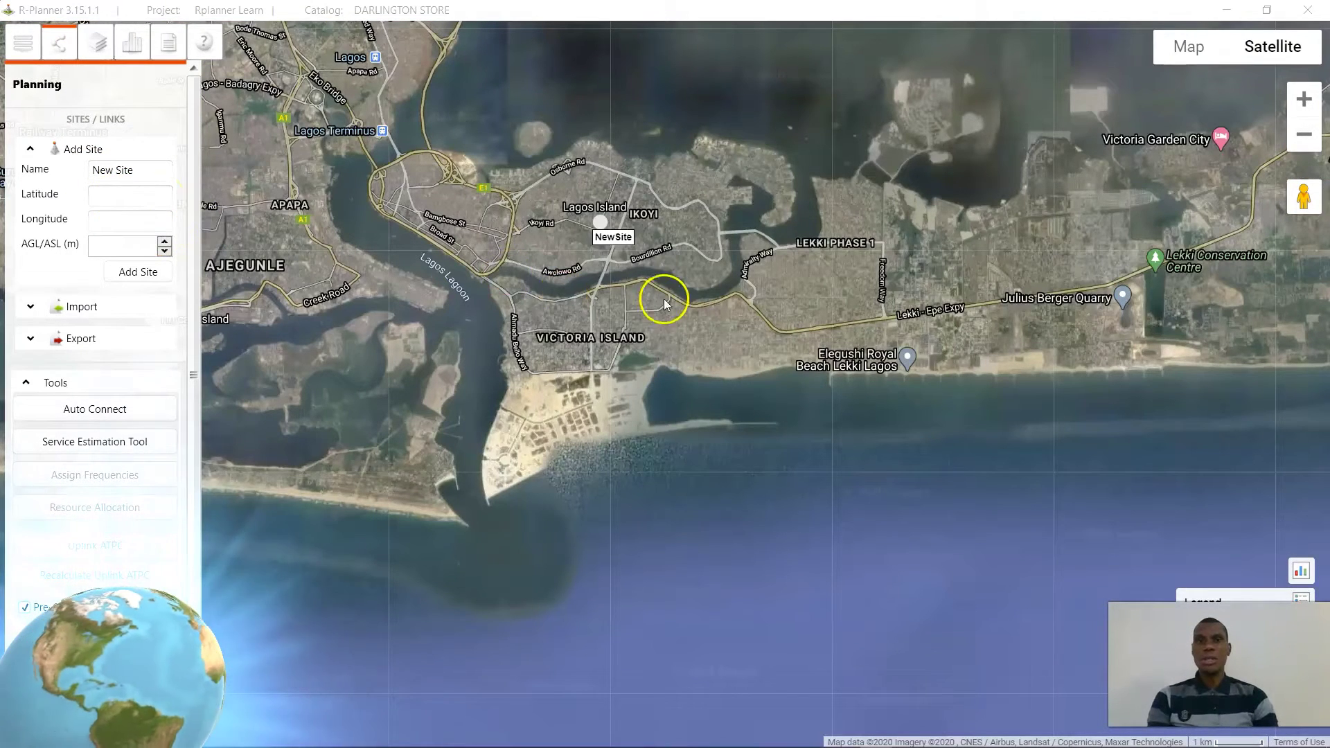
mouse_move(607, 243)
left_mouse_down()
mouse_move(624, 261)
mouse_move(602, 285)
mouse_move(634, 292)
left_mouse_up()
left_click(626, 249)
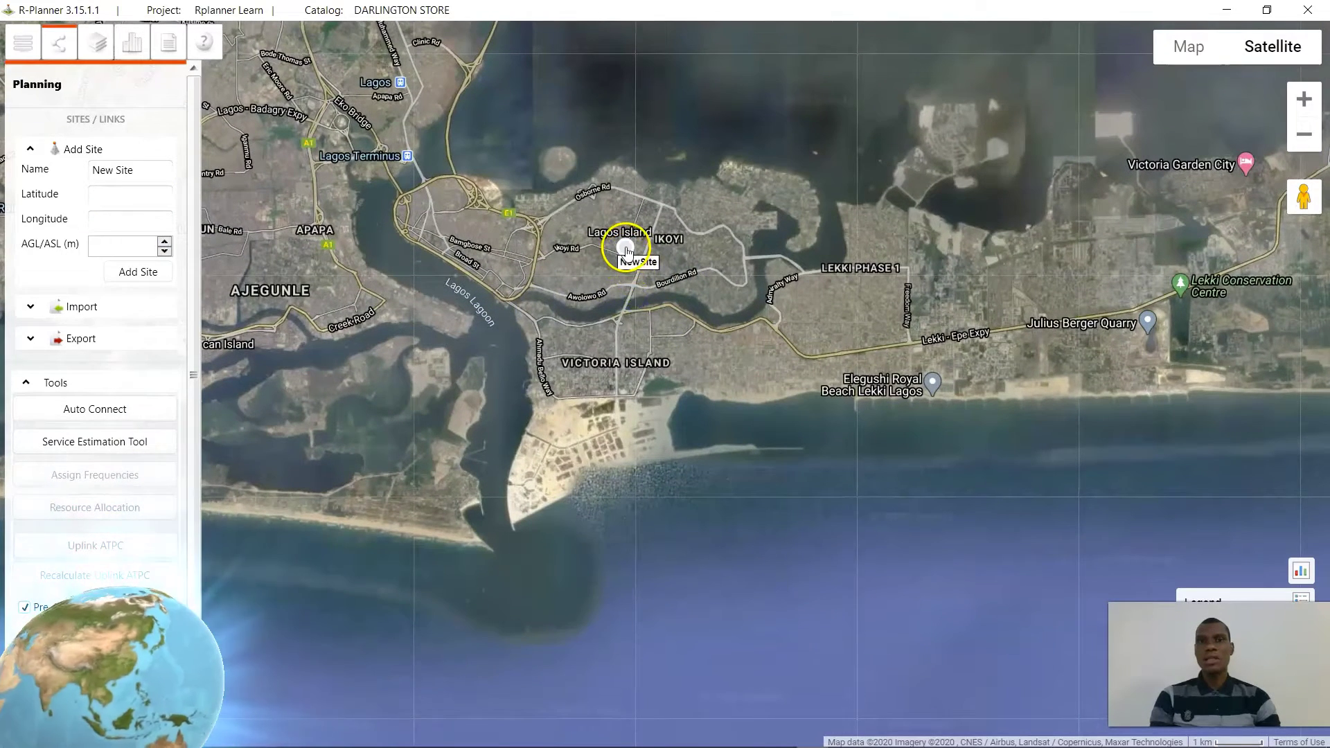
Add a site in eastern Ikoyi named PLANNER B SU, with a description identifying it as a customer
left_click(714, 264)
right_click(714, 263)
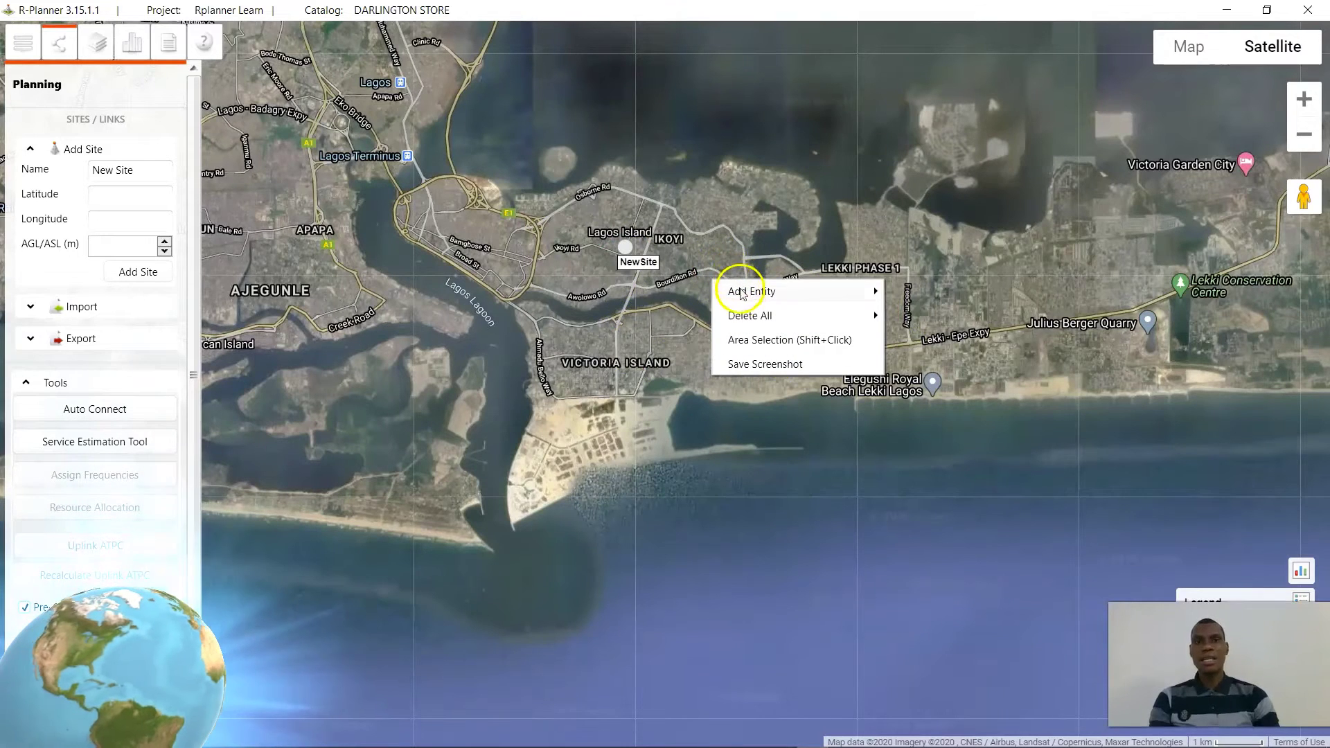
mouse_move(734, 291)
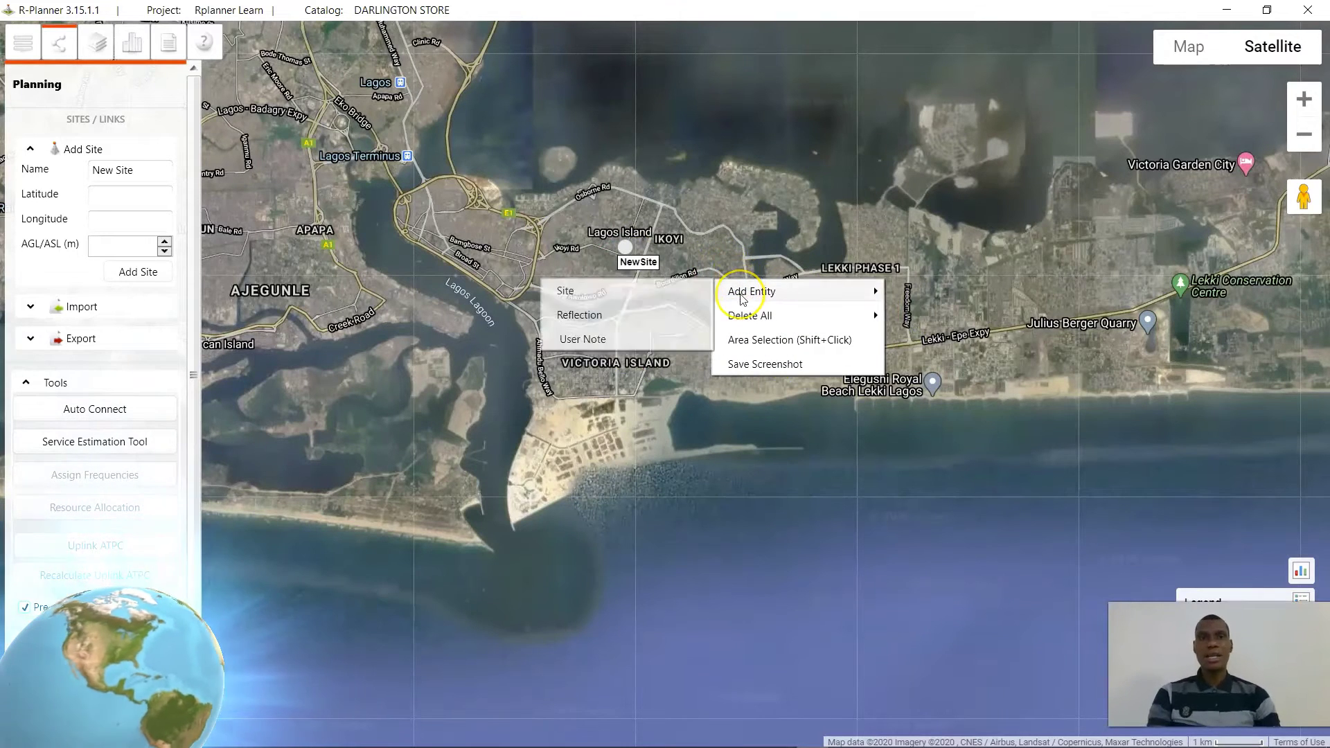
left_click(643, 293)
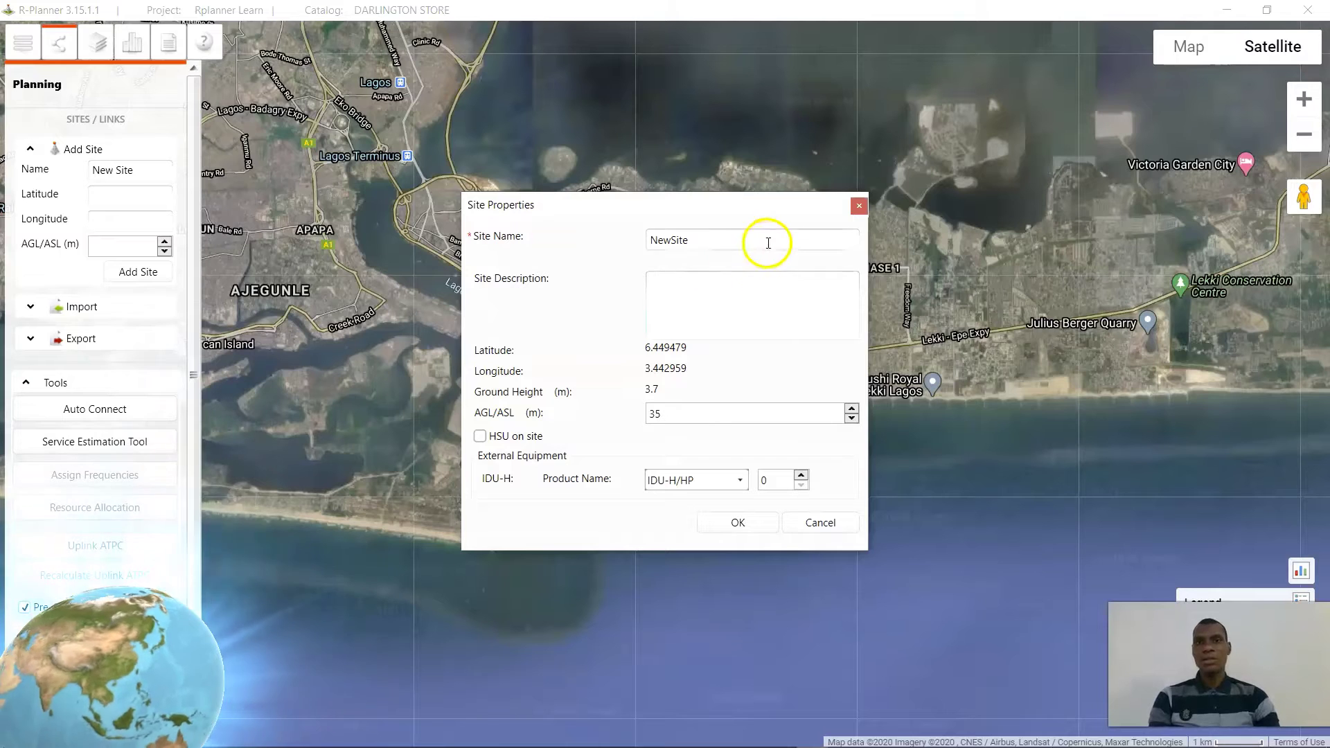
left_click(768, 243)
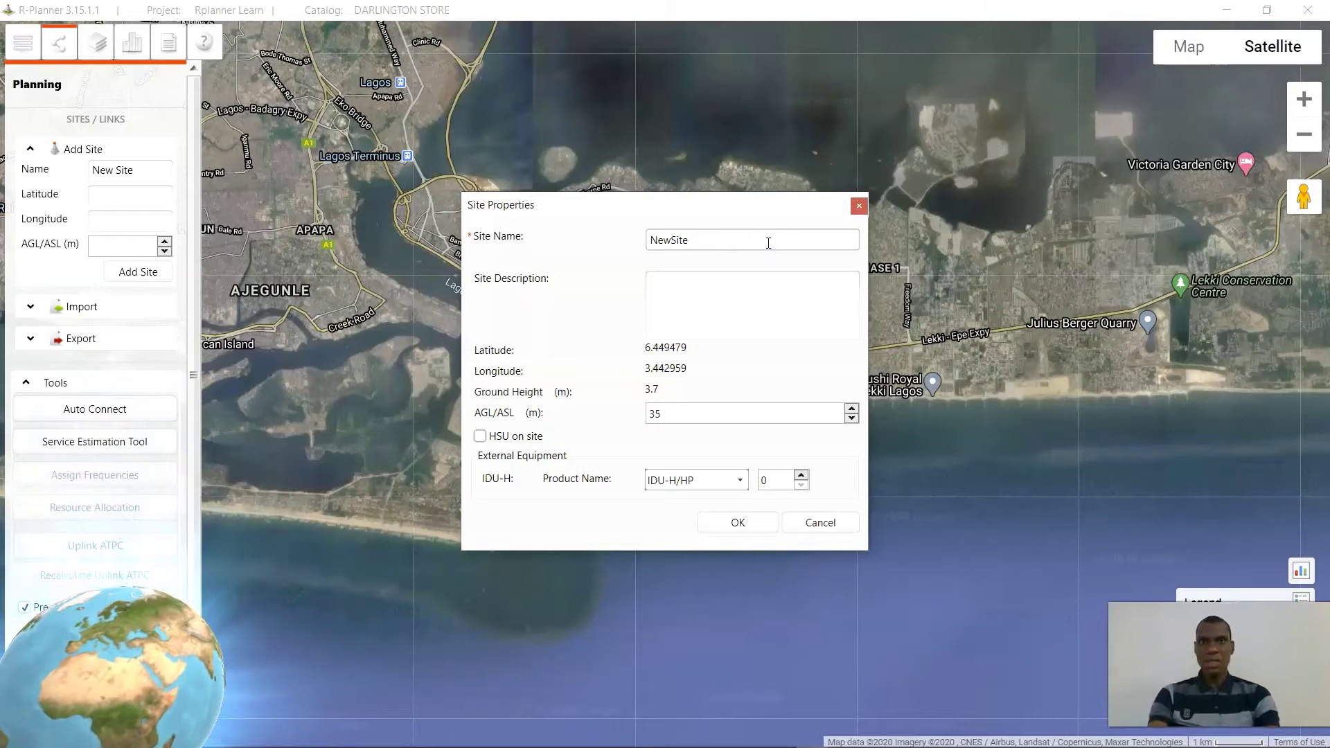
key("BackSpace")
key("BackSpace")
key("BackSpace")
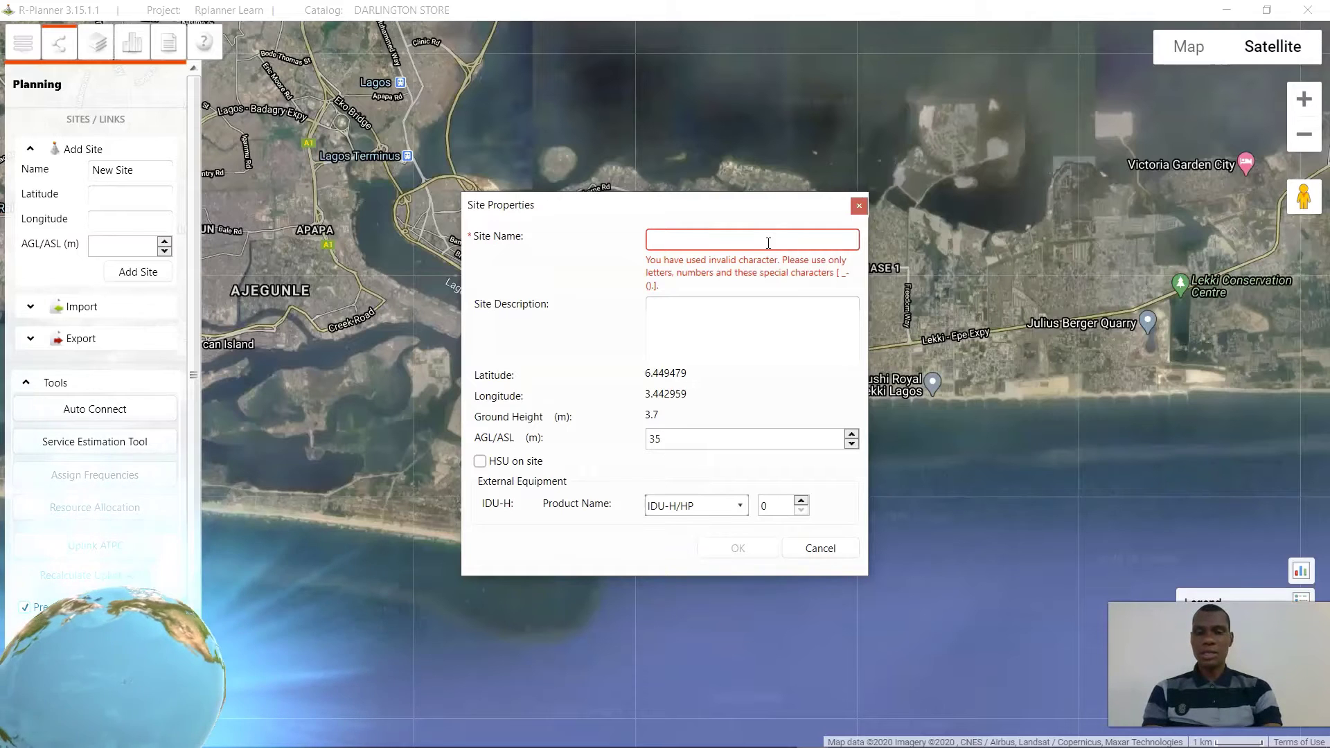
type("PLANNER B")
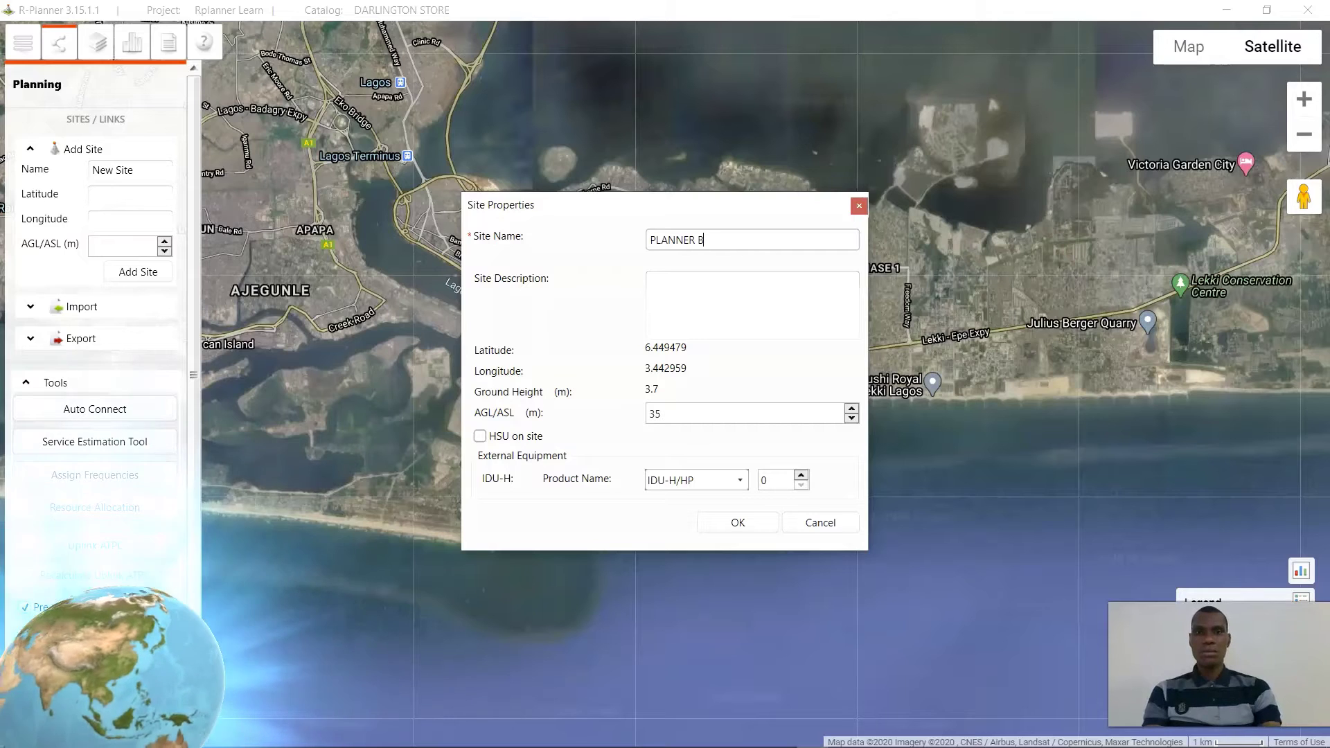
type("SU")
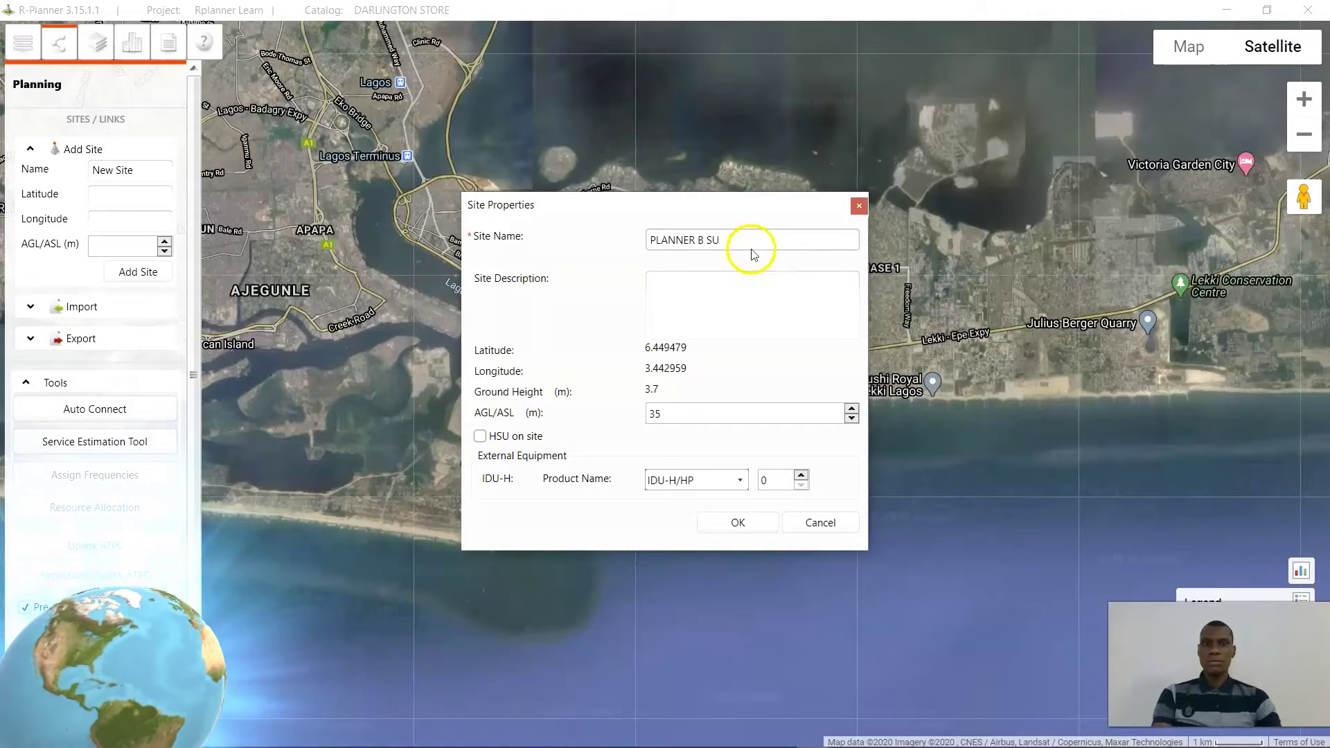
left_click(715, 308)
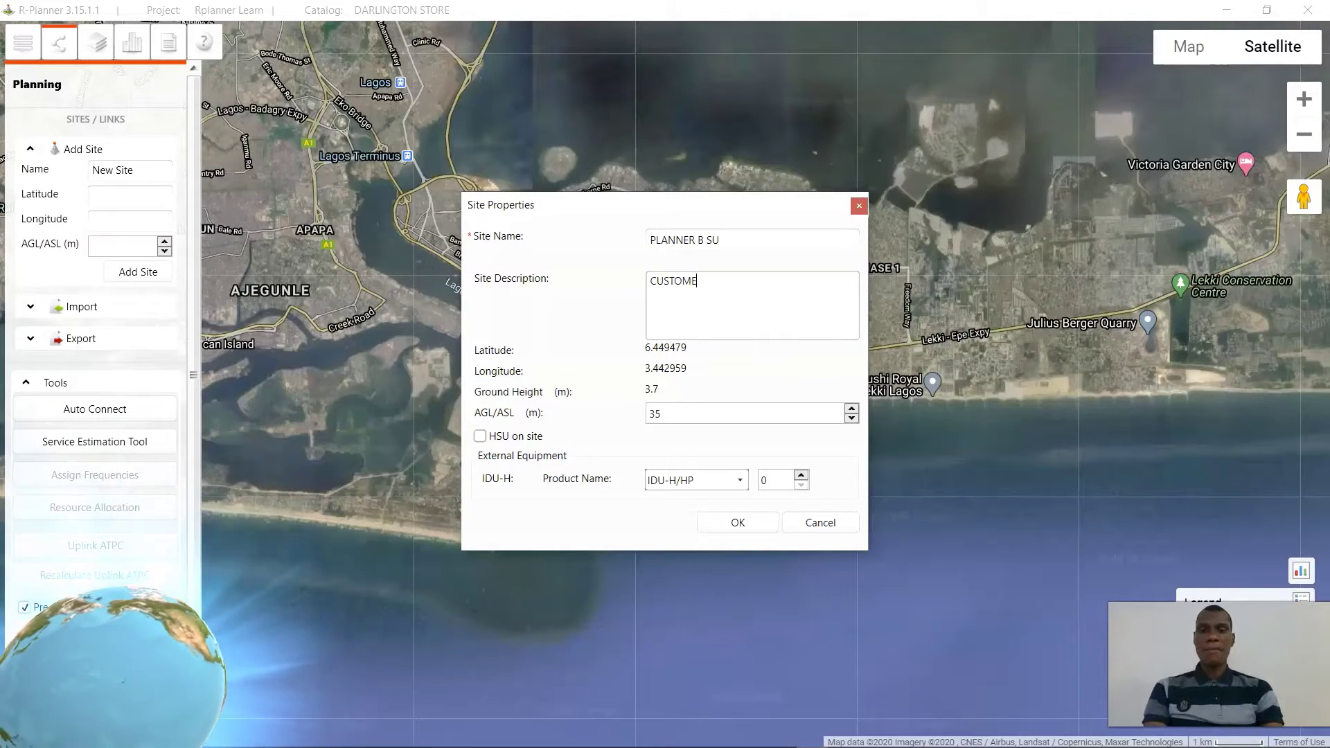
left_click(740, 521)
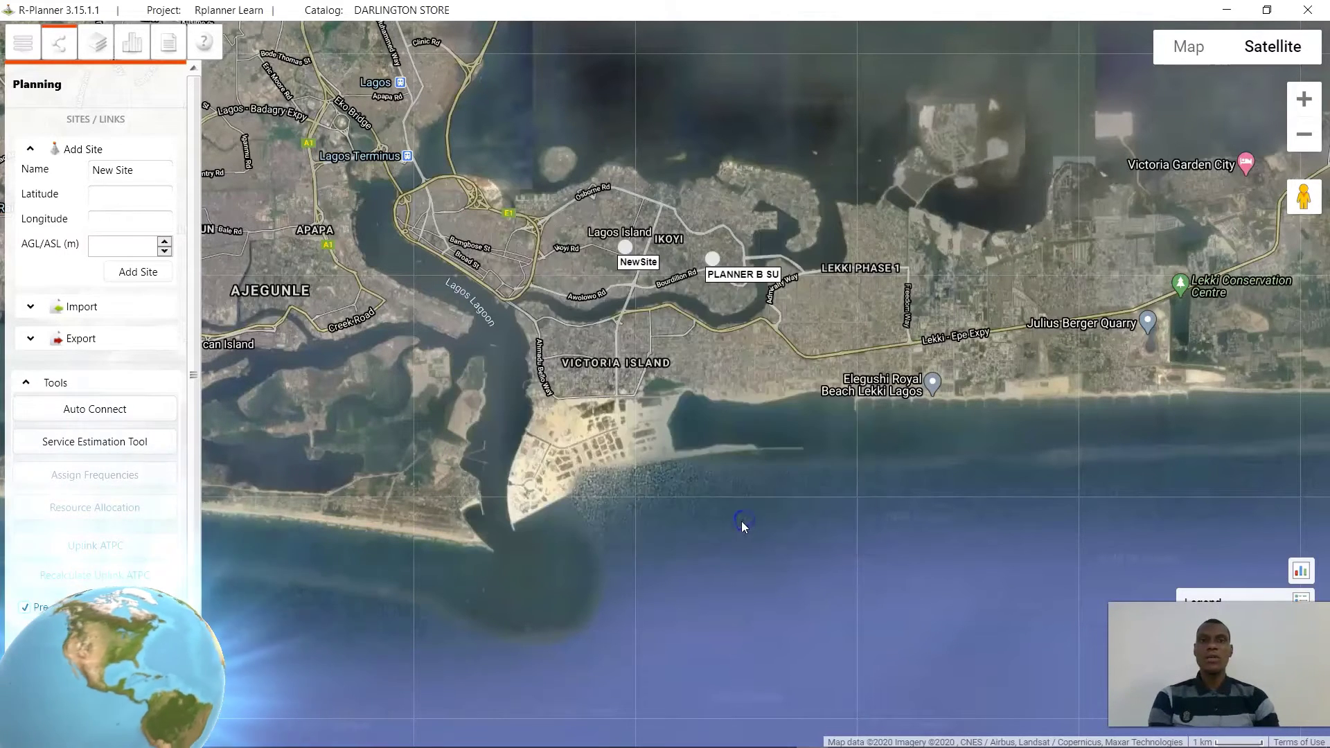
Delete the NewSite site on Lagos Island
left_click(627, 248)
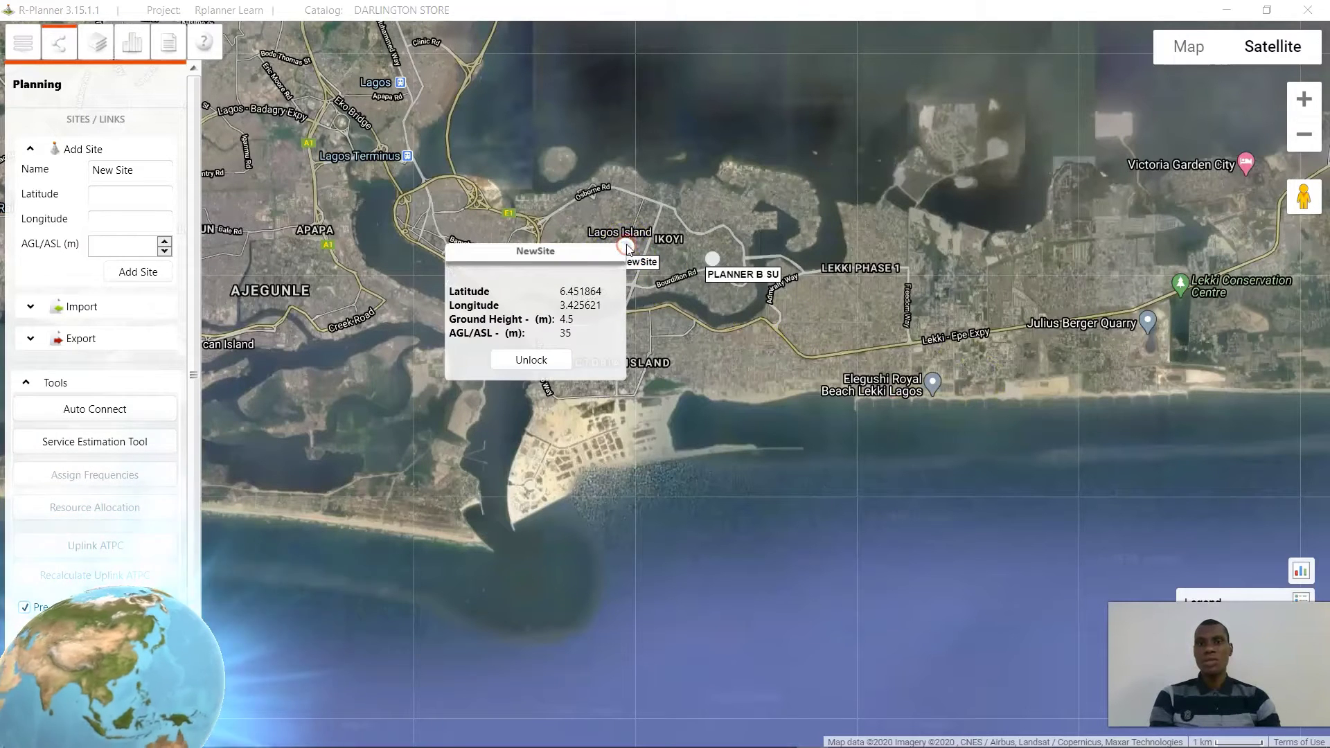
left_click(630, 257)
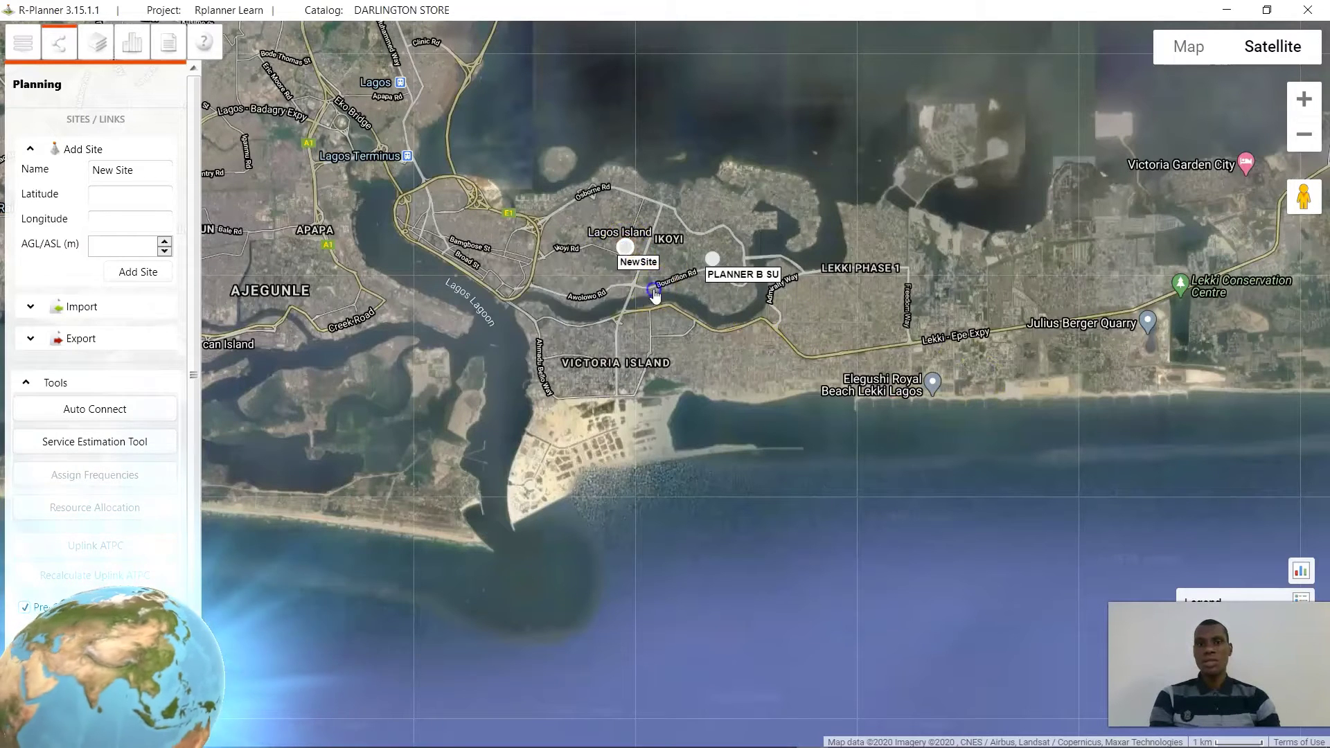
right_click(630, 257)
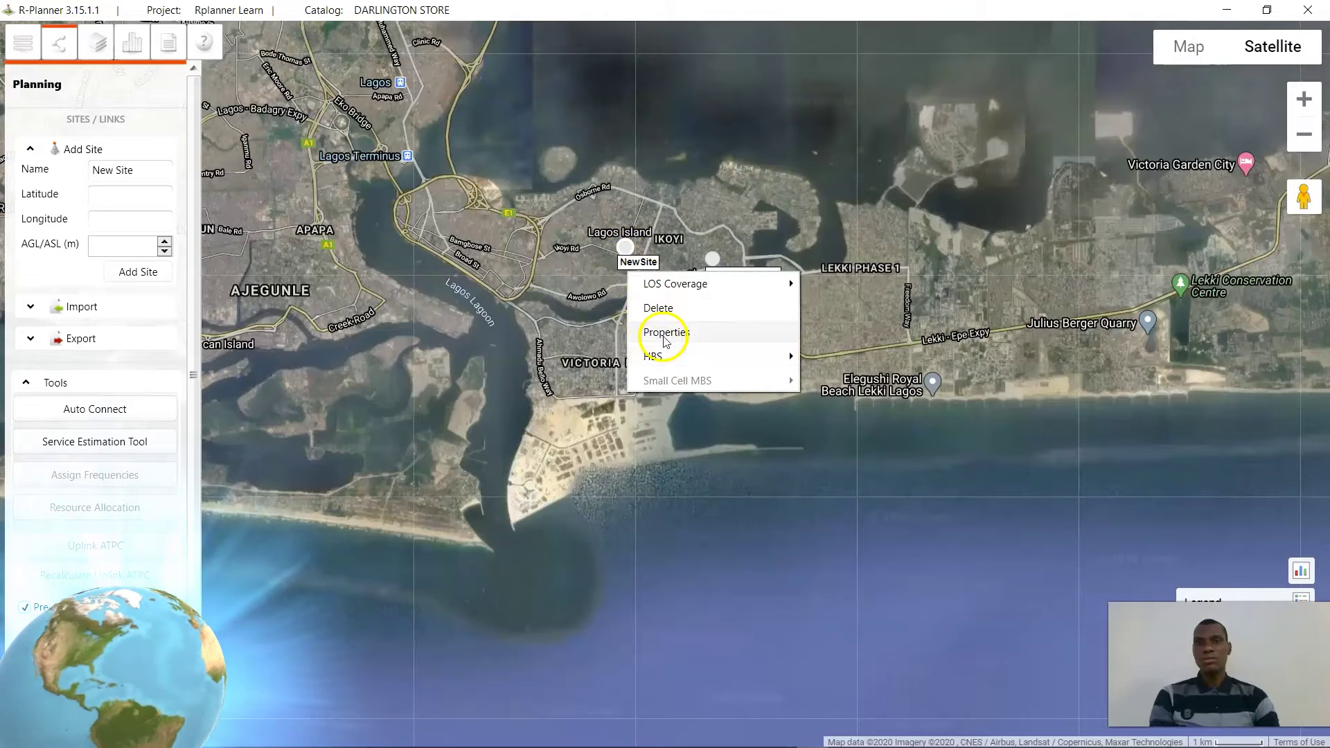
left_click(664, 308)
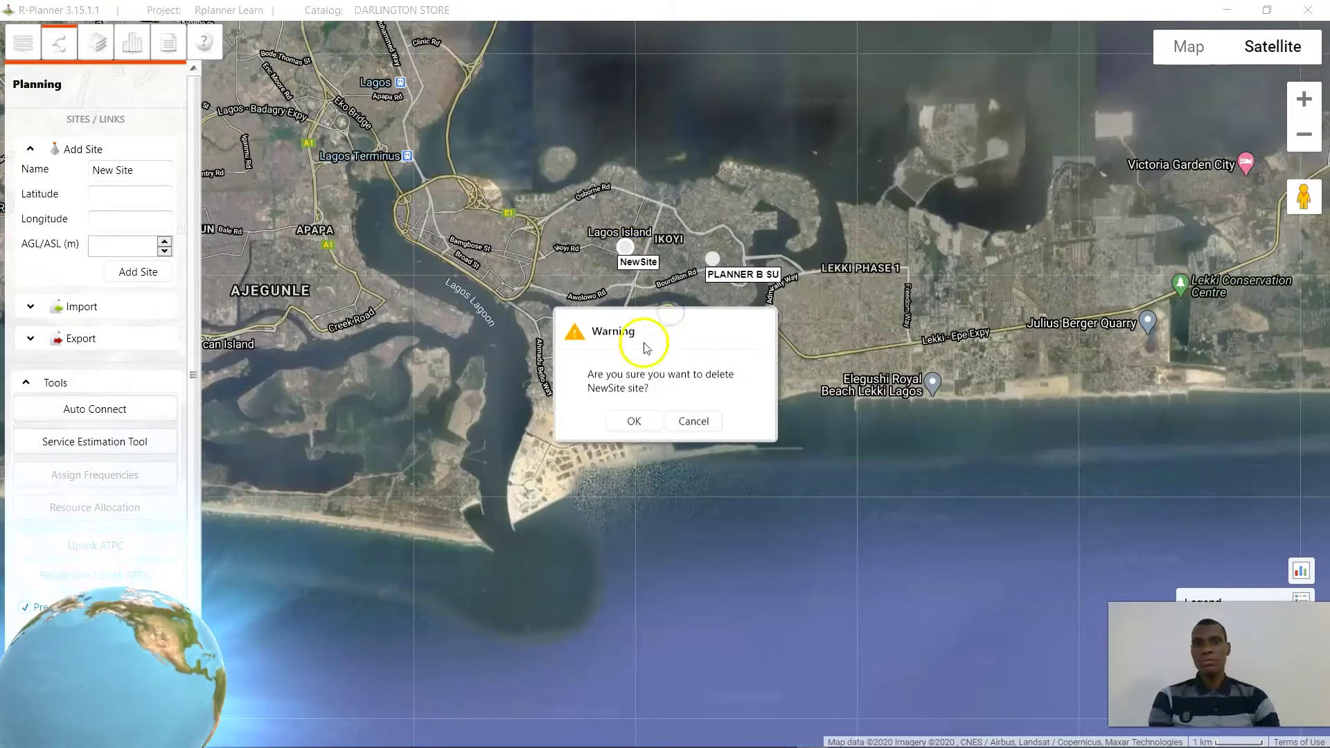
left_click(634, 421)
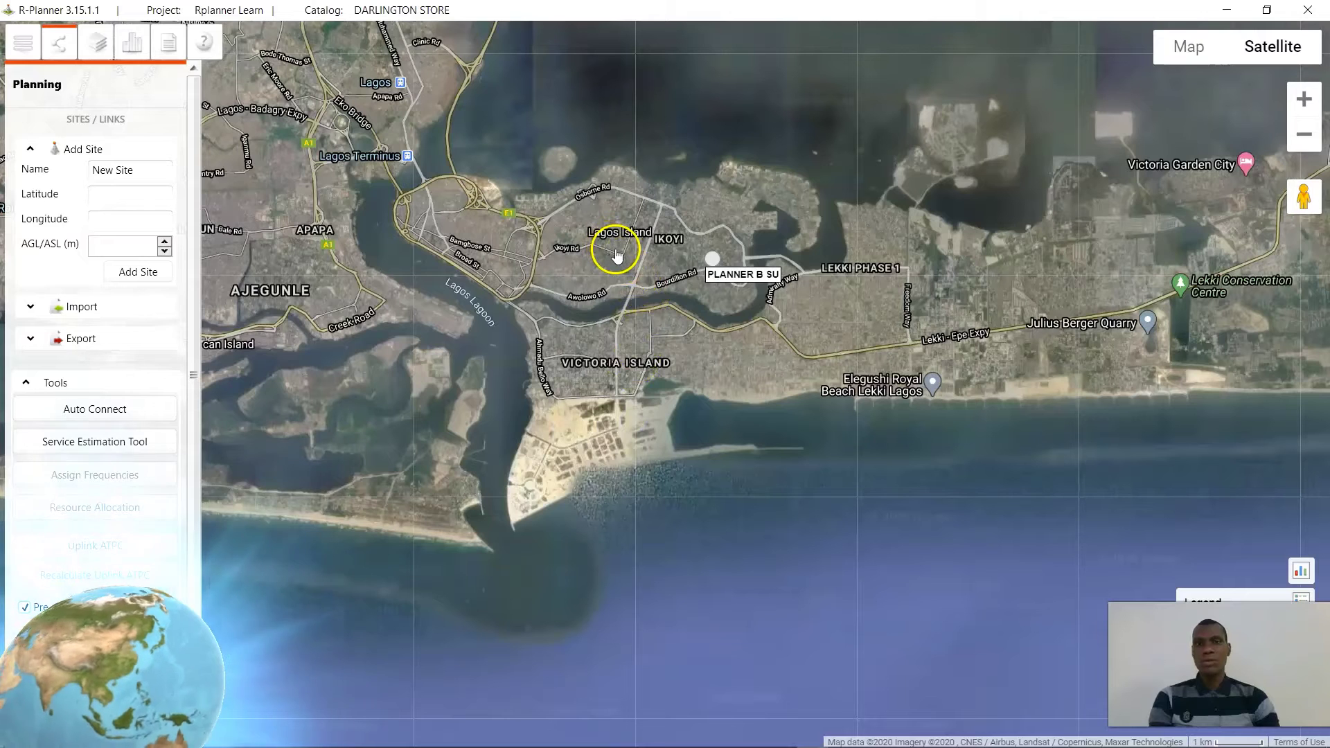
Start a new site on Lagos Island, west of PLANNER B SU, and name it Planner A Base Station
right_click(633, 256)
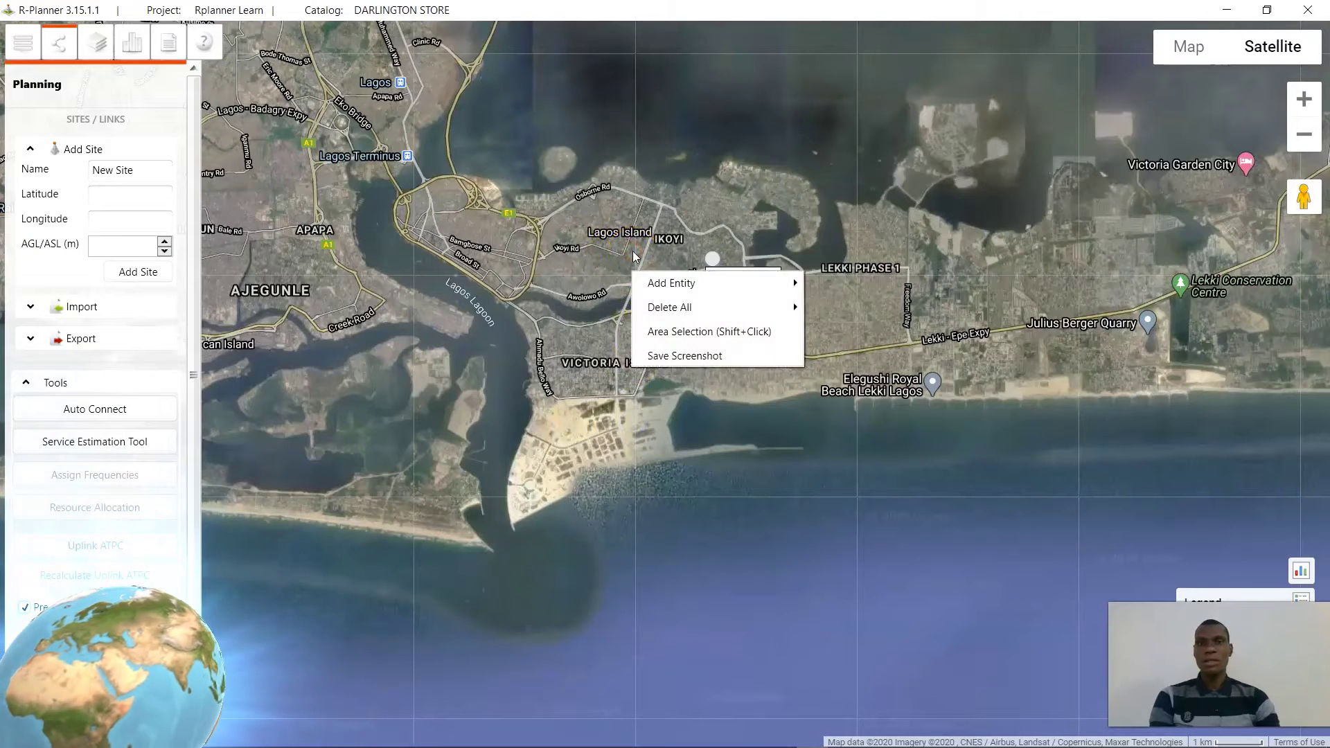
left_click(658, 284)
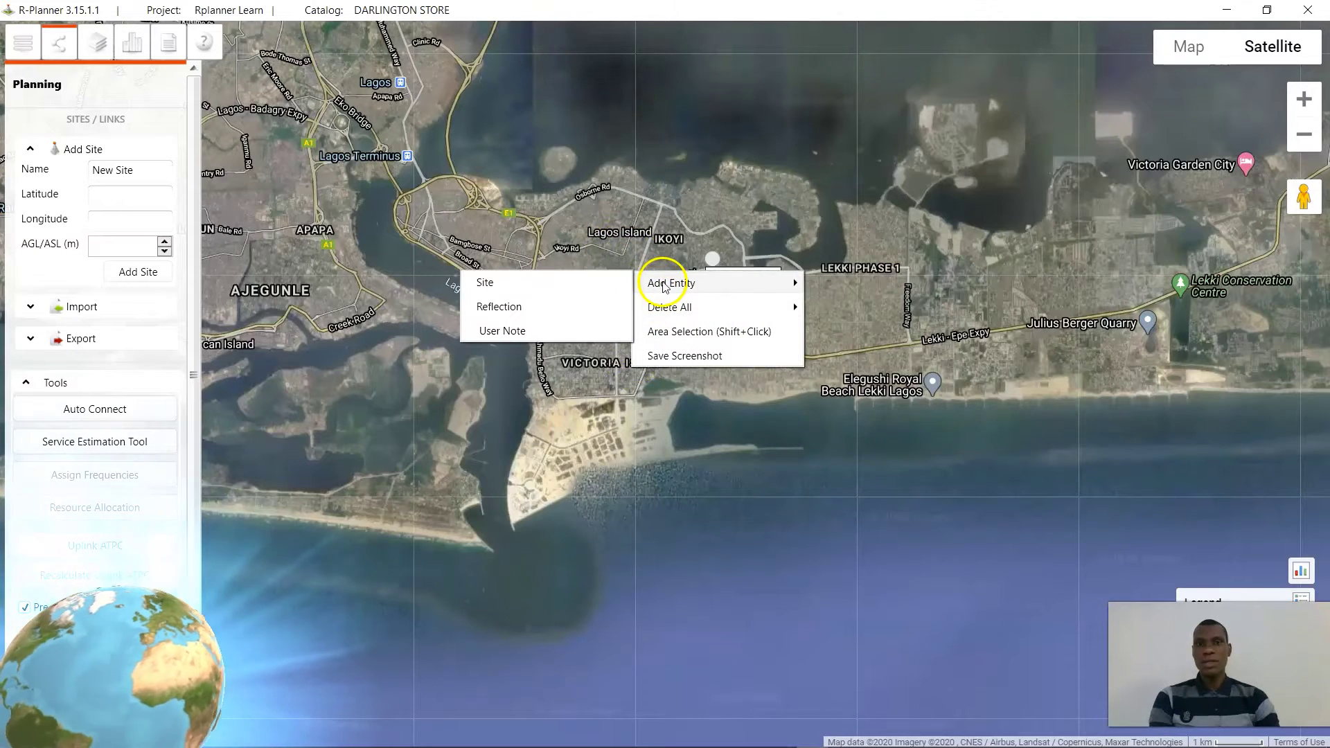
left_click(564, 284)
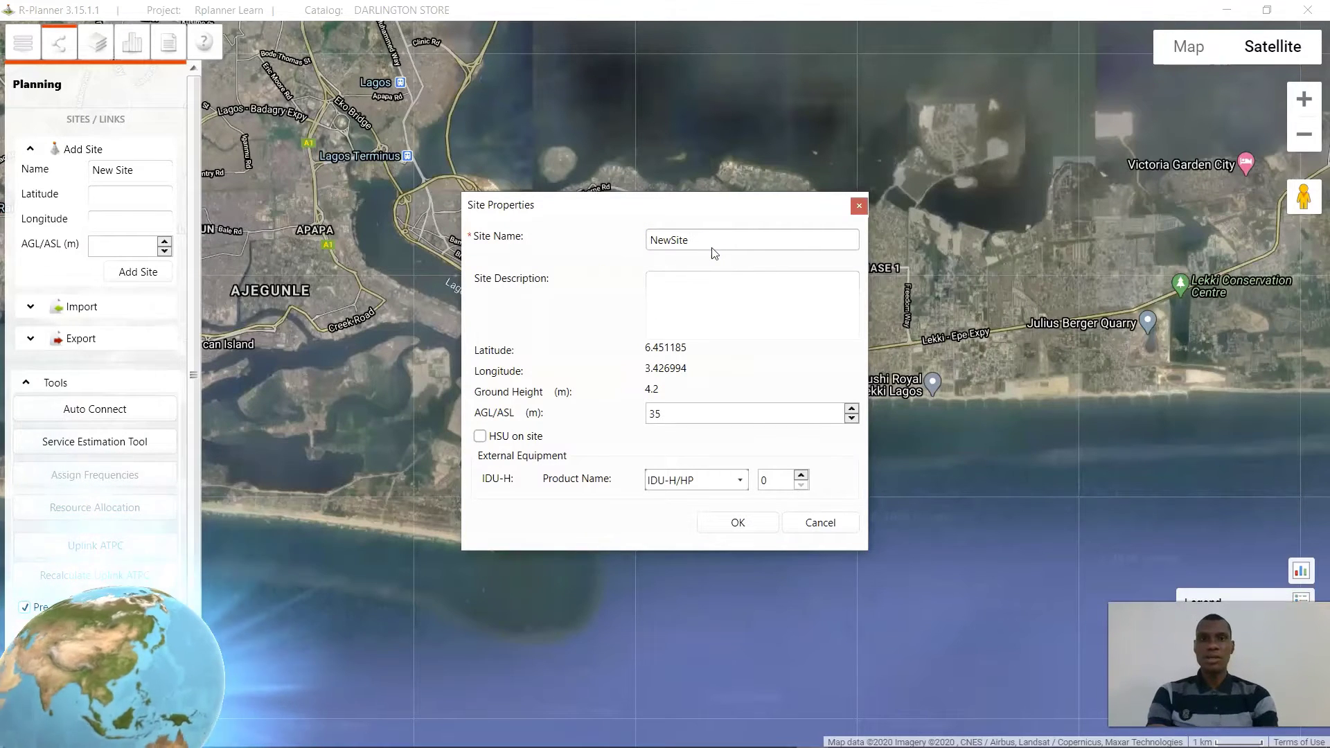
key("BackSpace")
key("BackSpace")
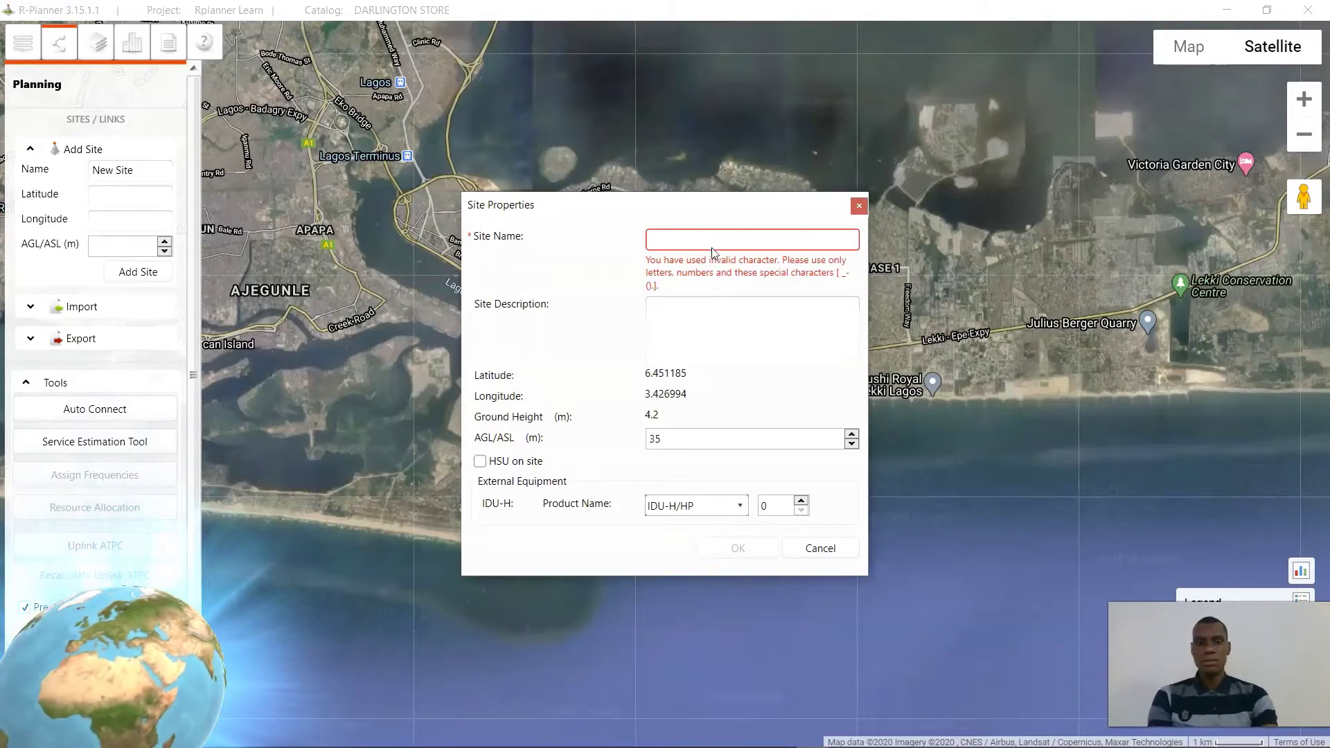
type("P")
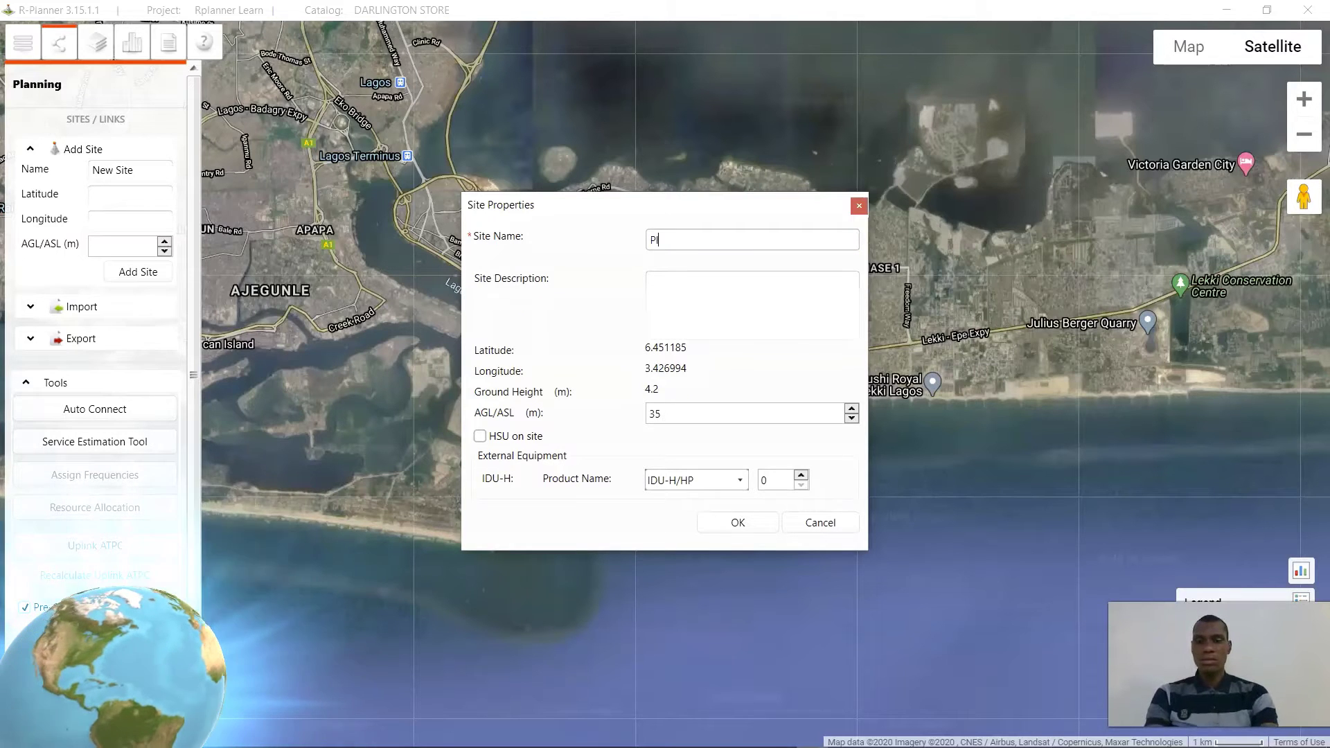
type("lanne")
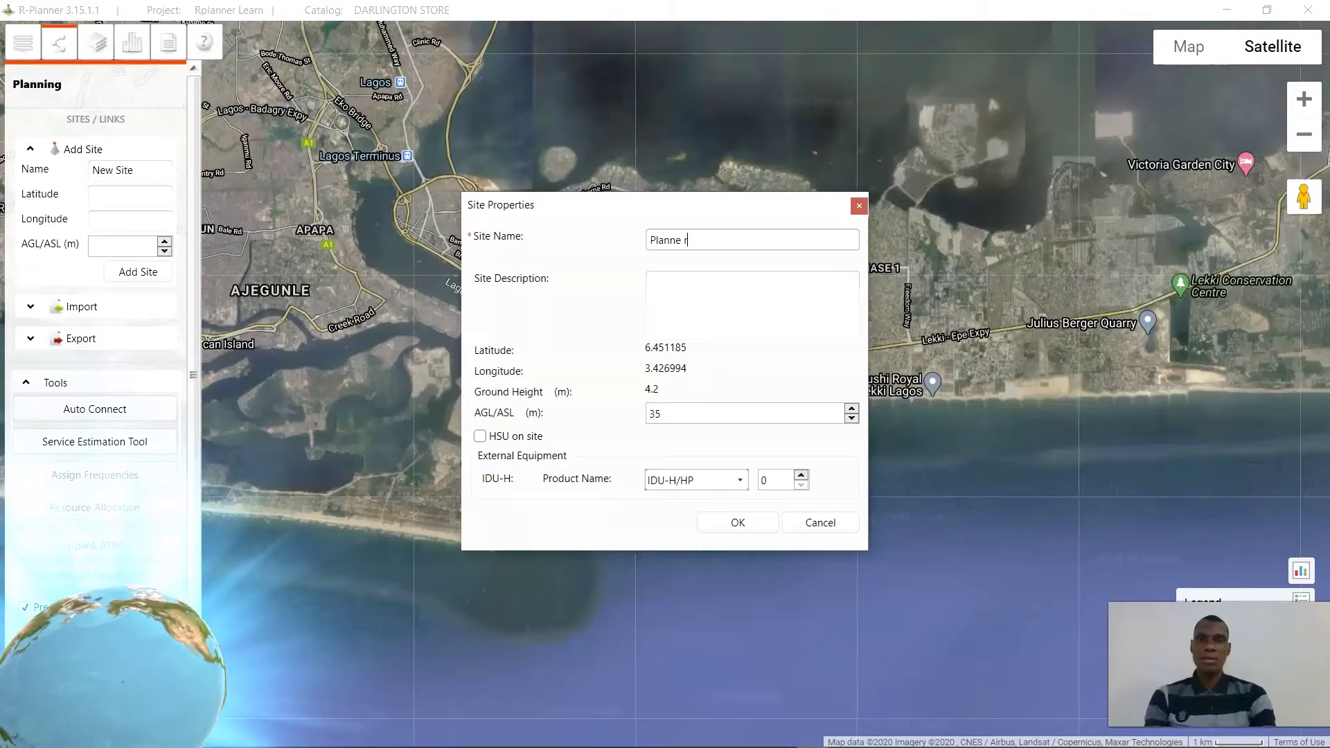
key("BackSpace")
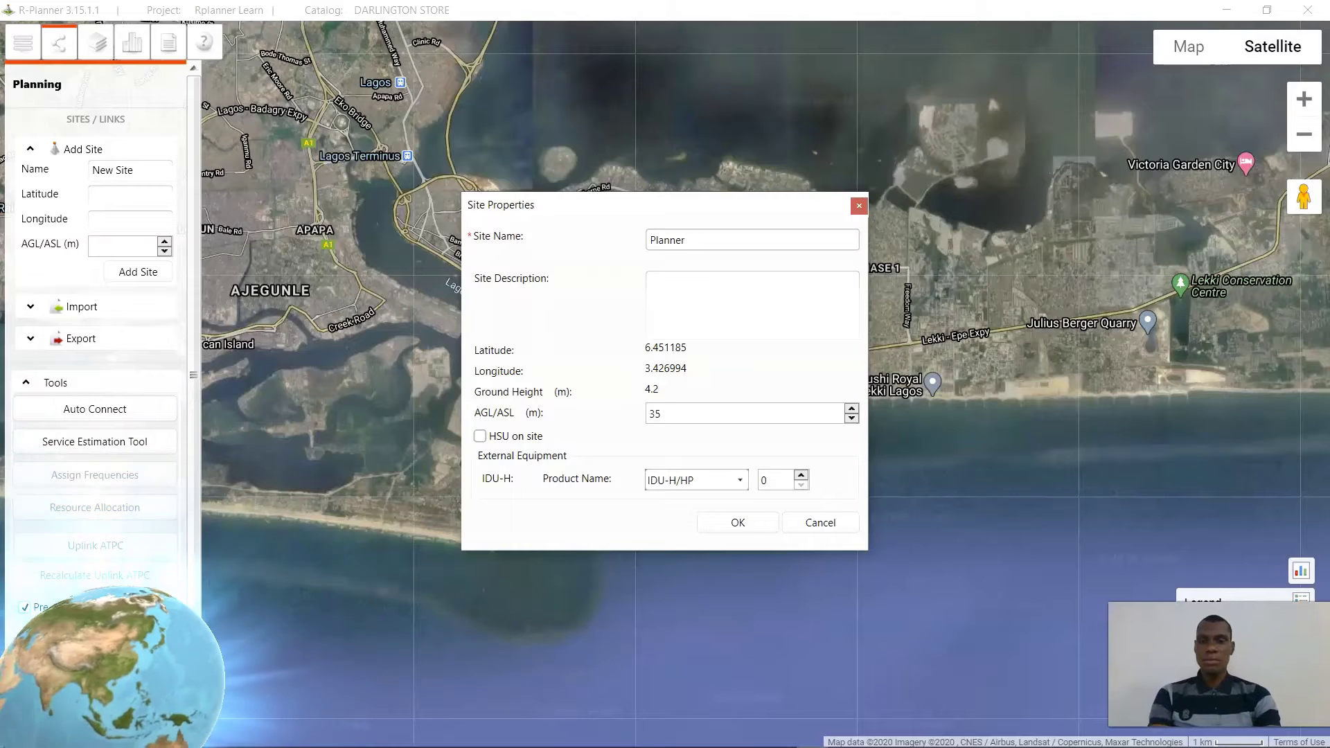
type("A")
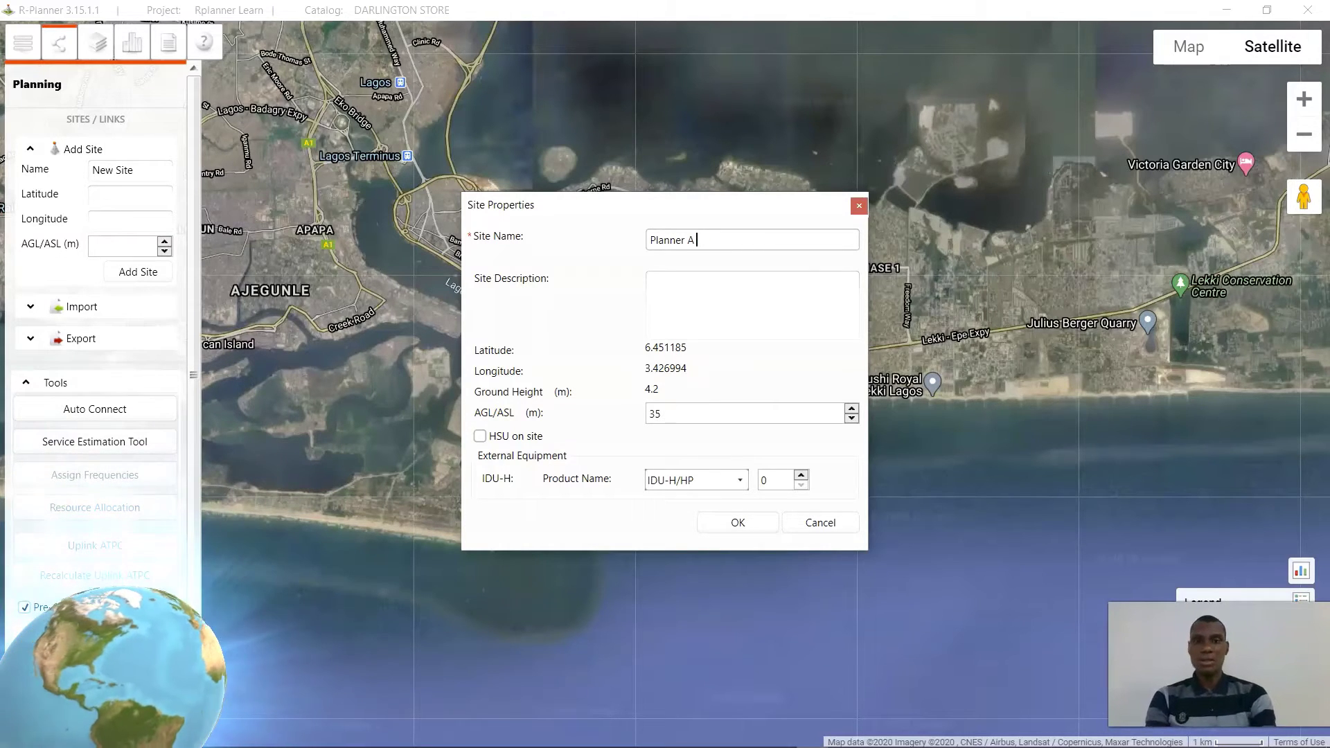
type(" Base ")
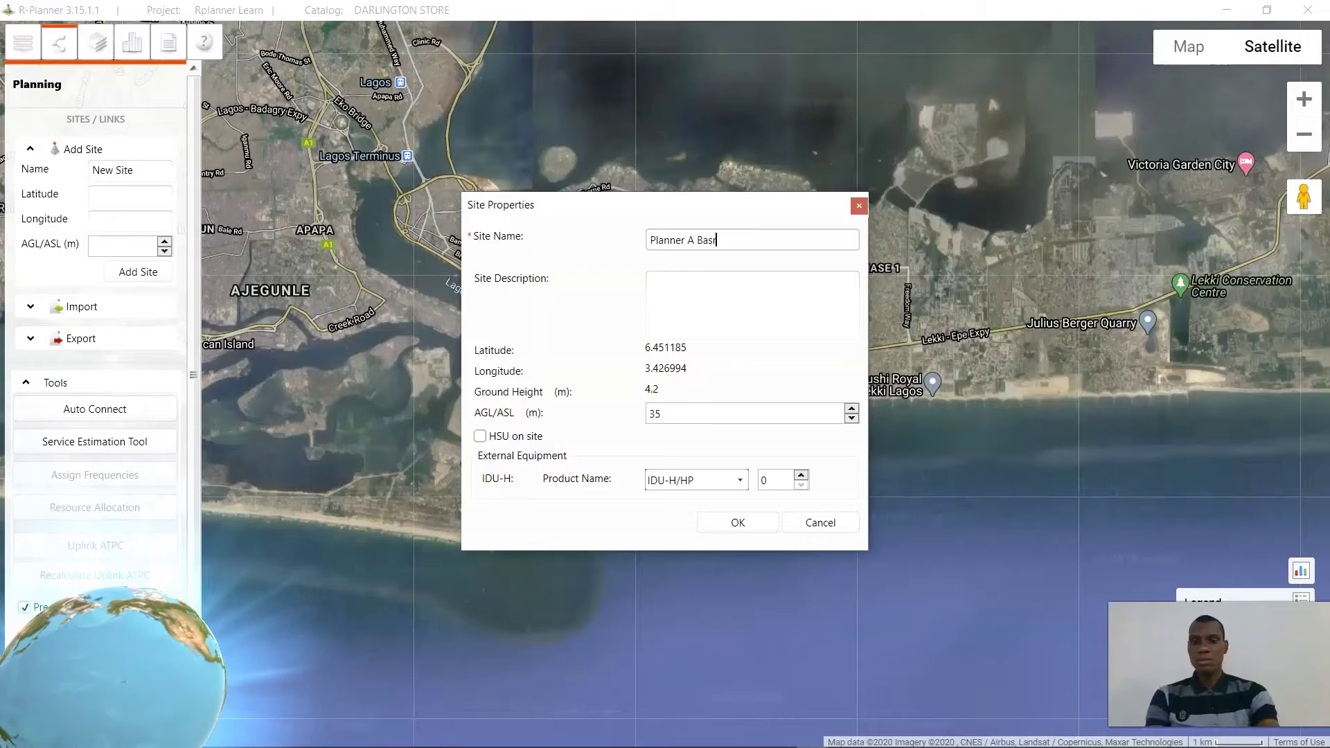
type("S")
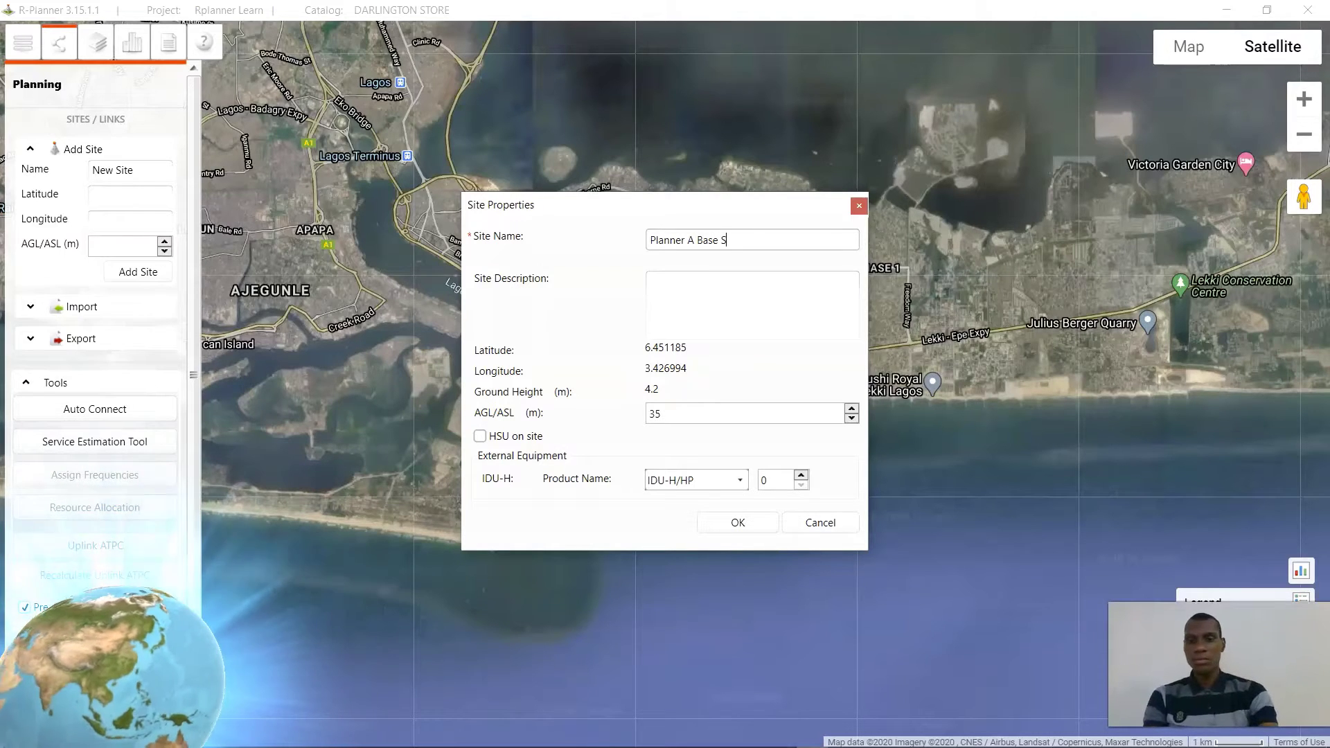
type("tation")
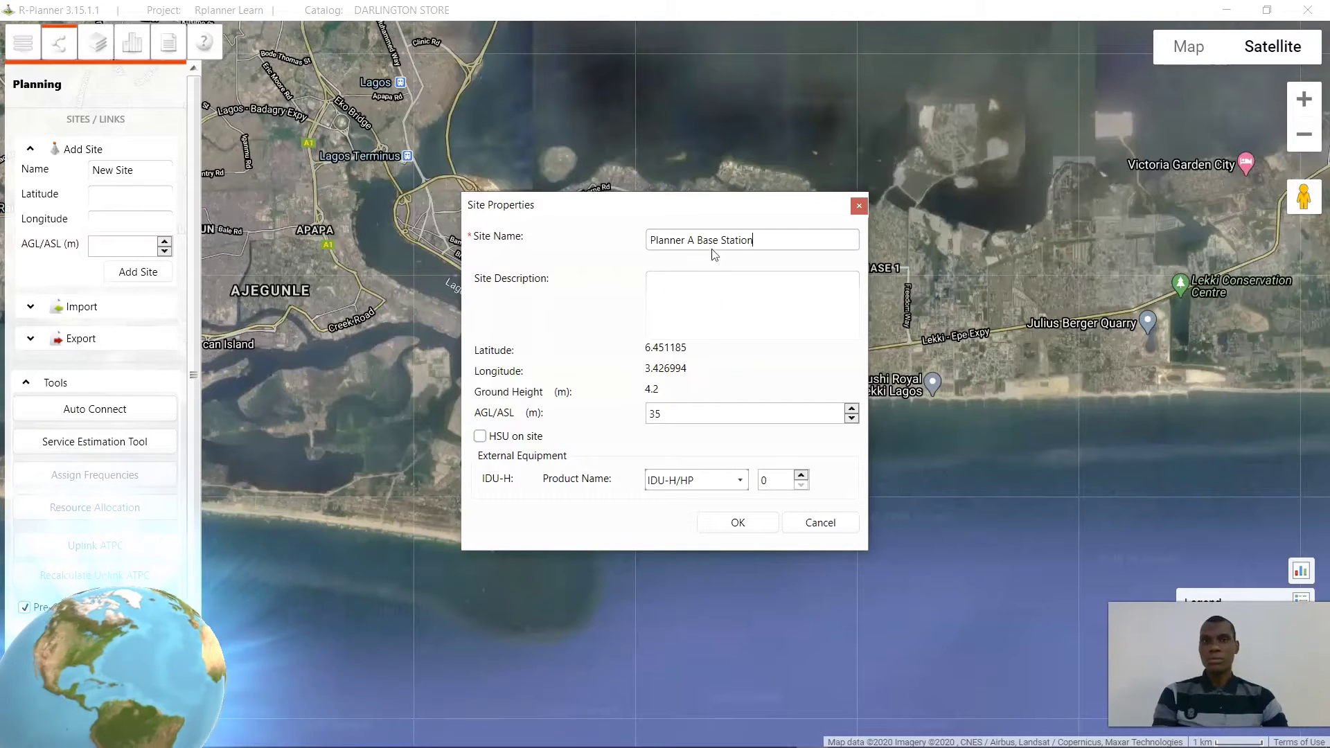
Describe the base station site as HBS and save its properties
left_click(694, 289)
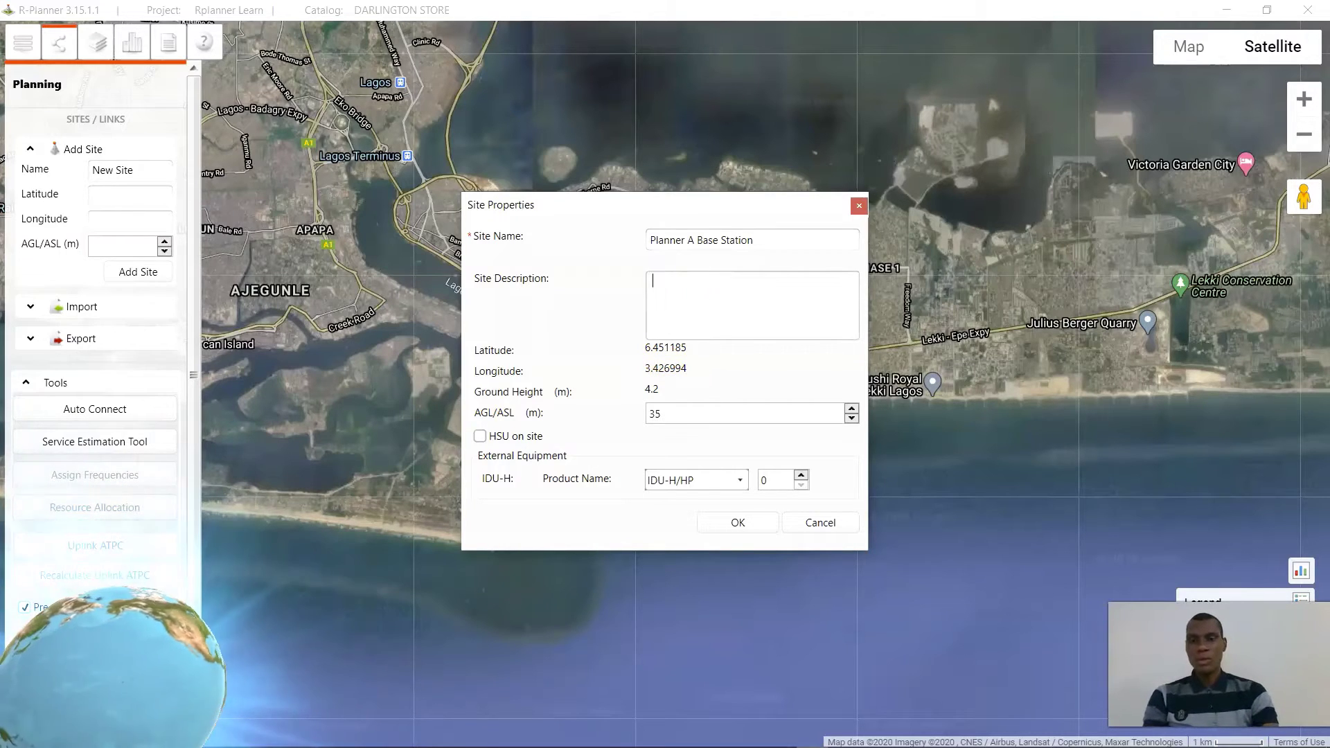
type("H")
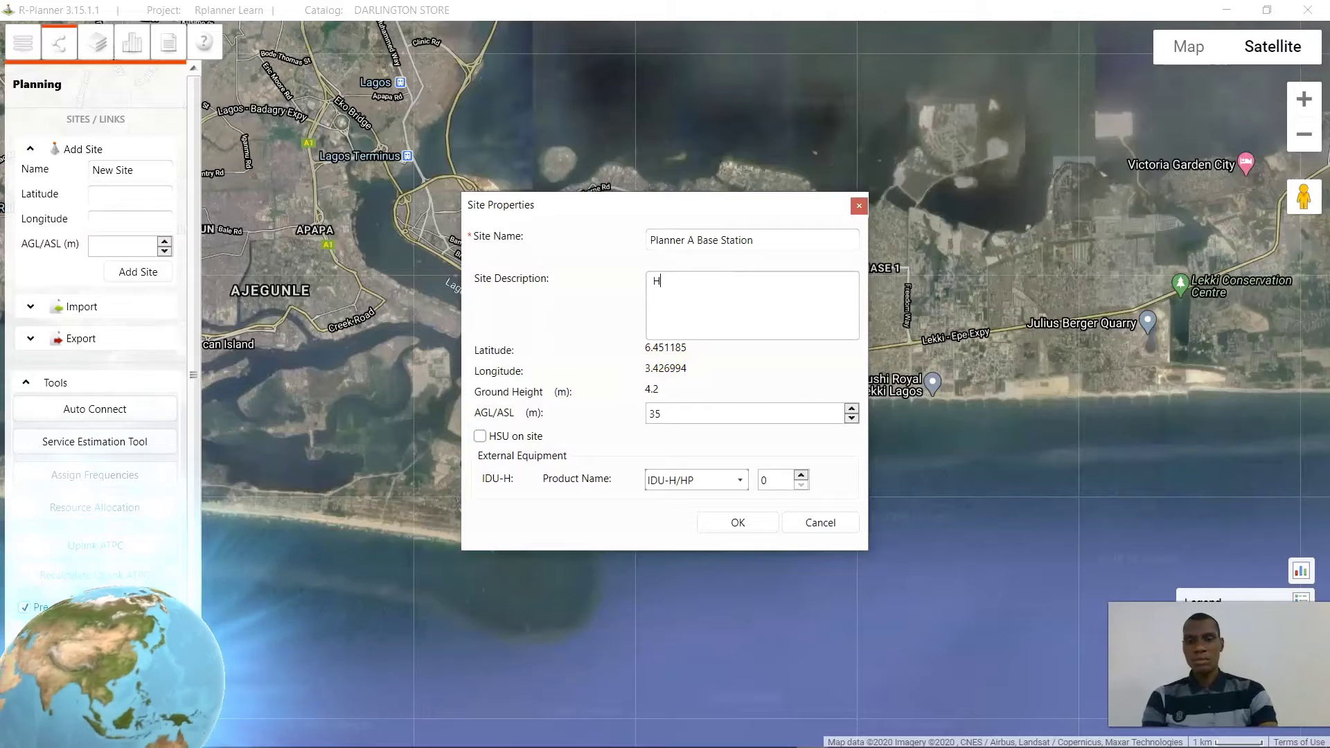
type("BS")
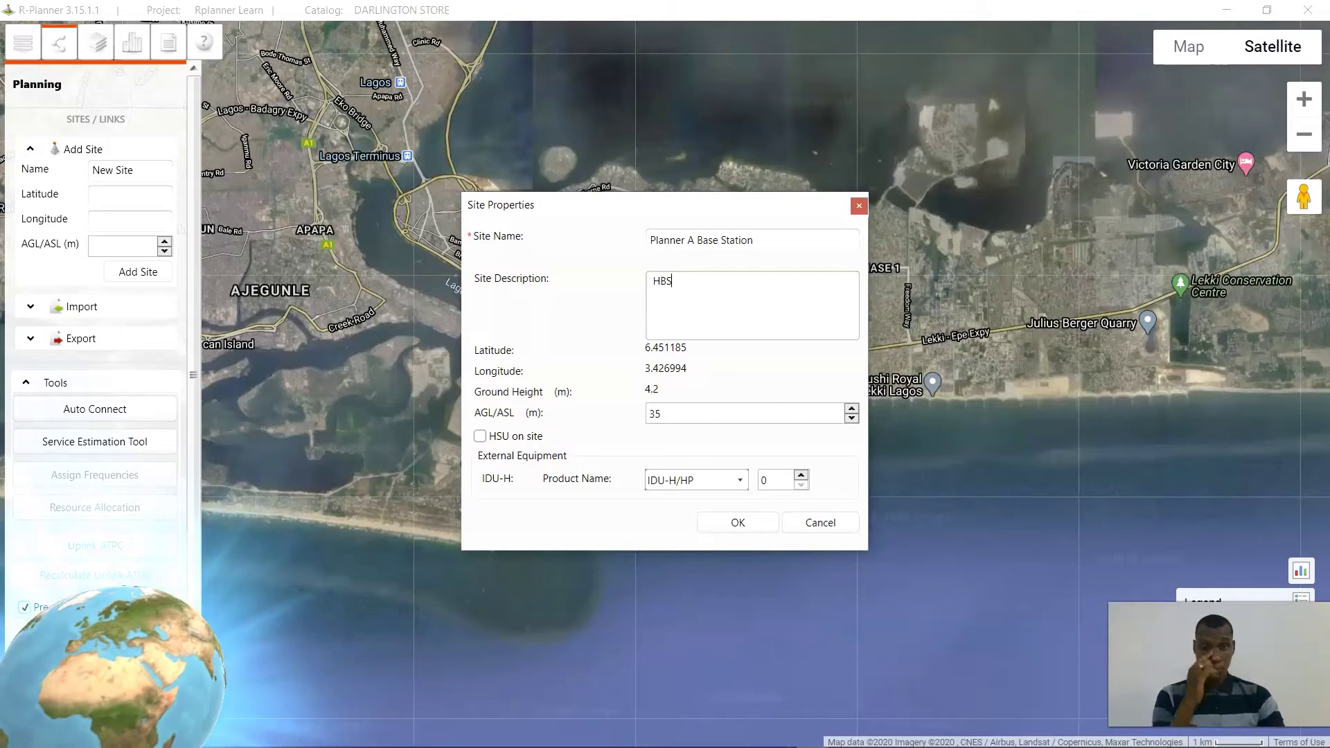
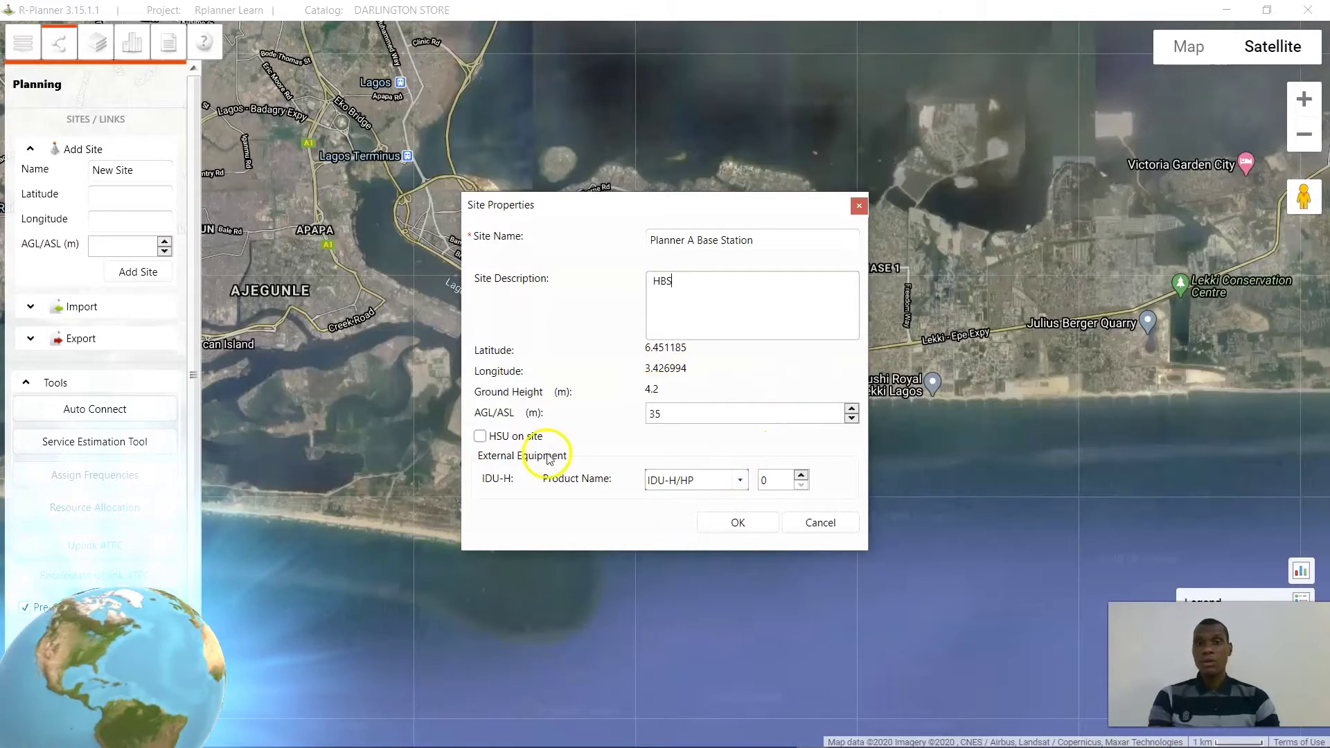
left_click(680, 291)
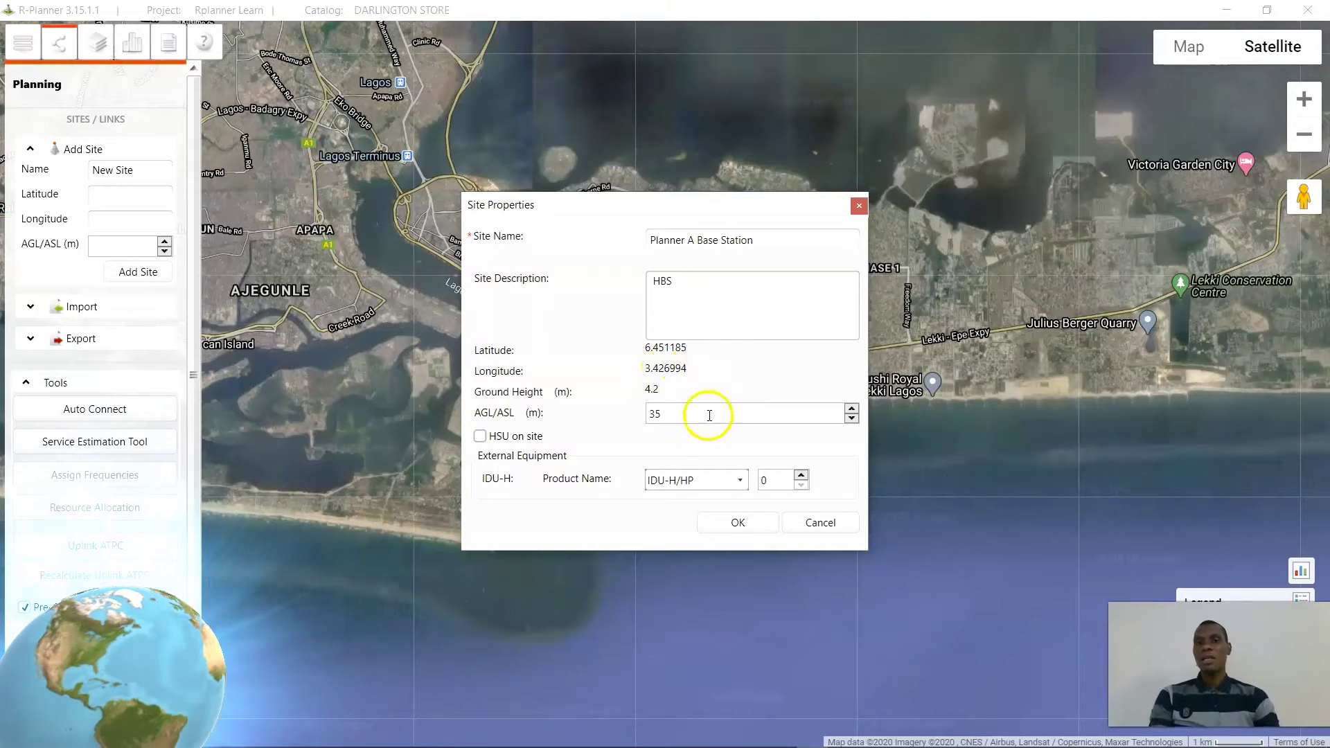
left_click(725, 523)
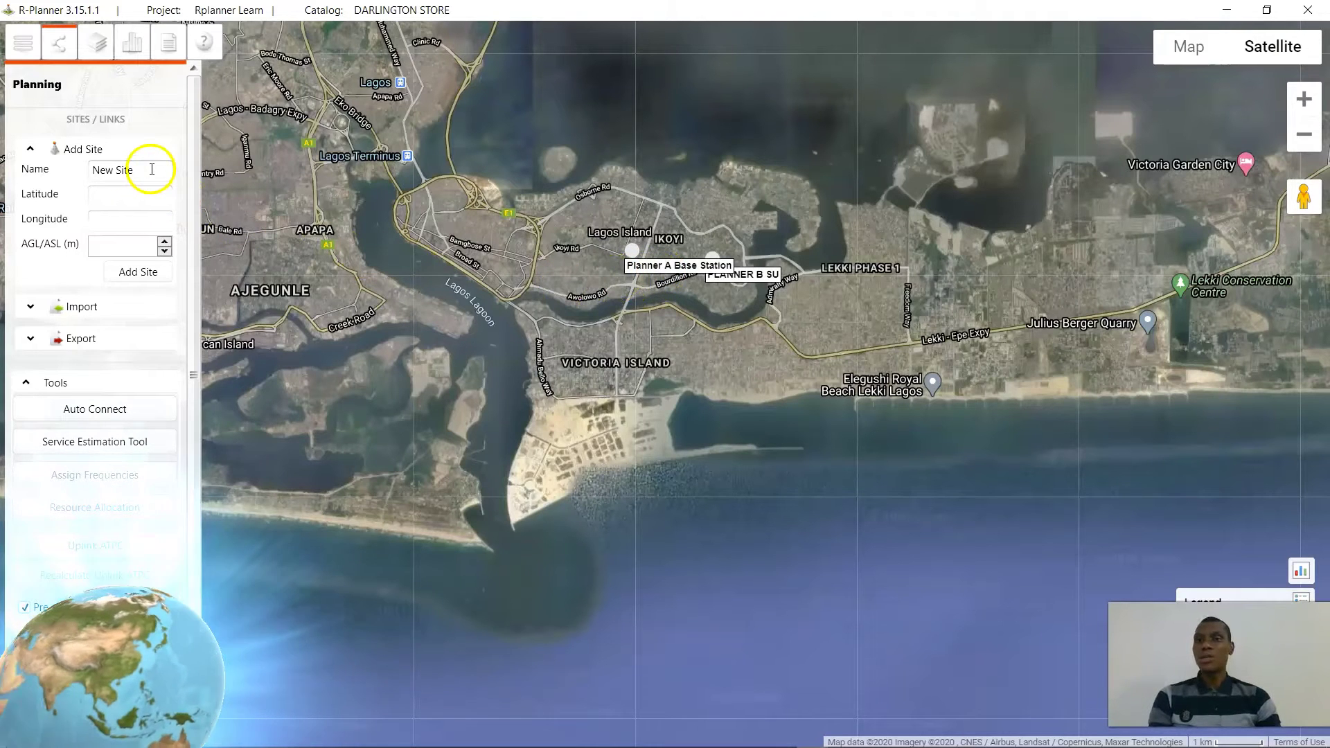
left_click_drag(152, 169, 91, 170)
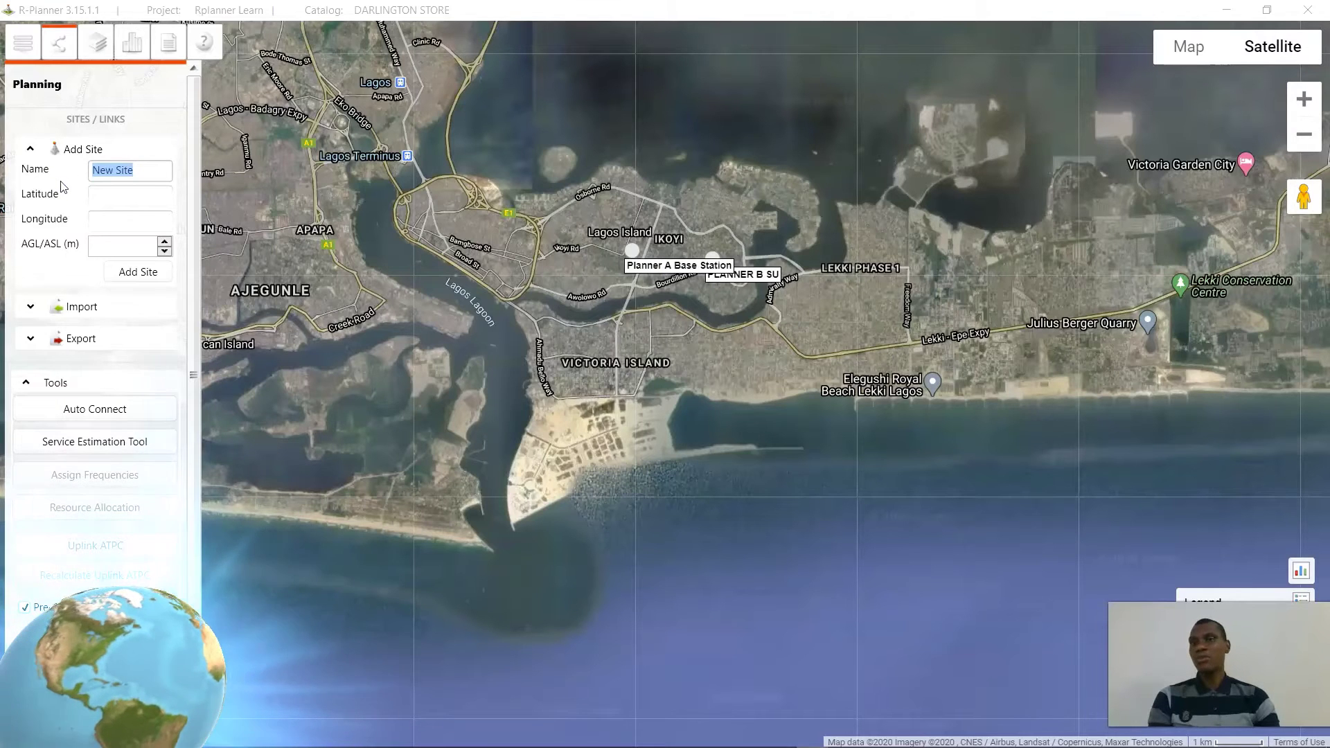
left_click(135, 200)
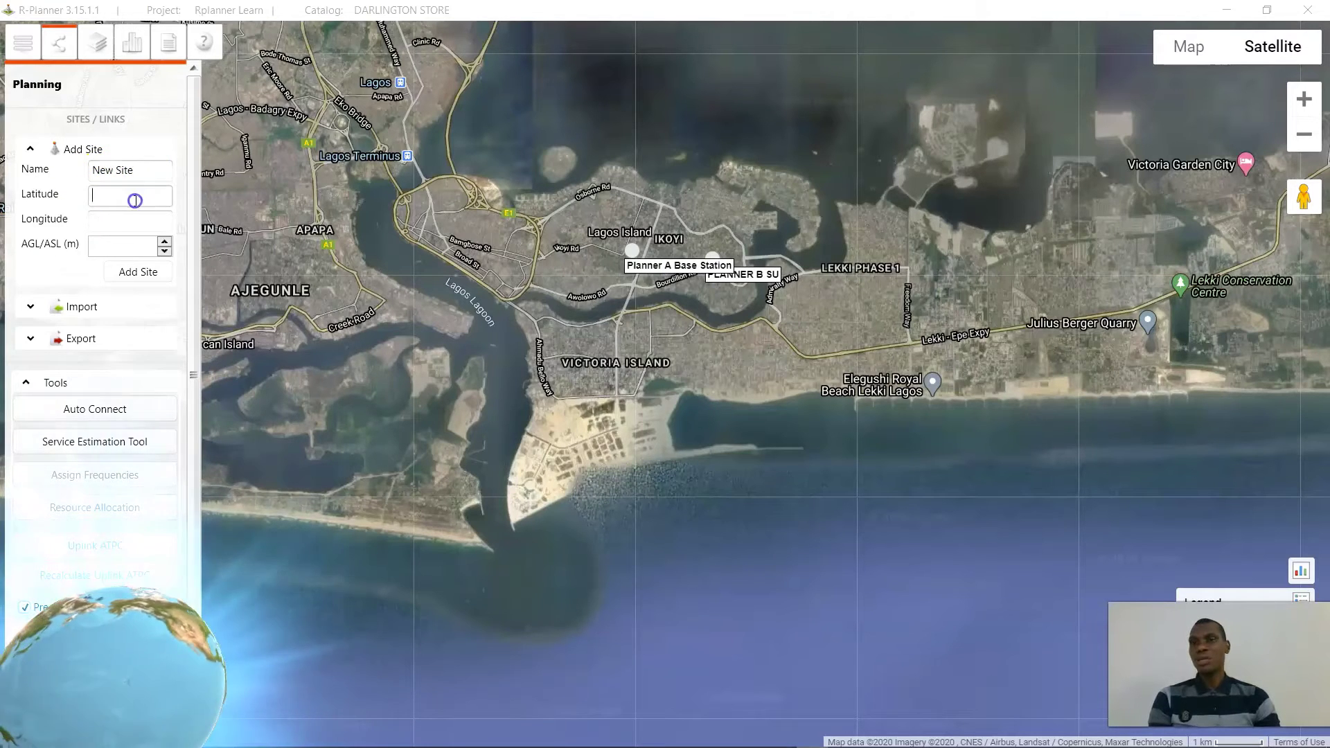
left_click(91, 218)
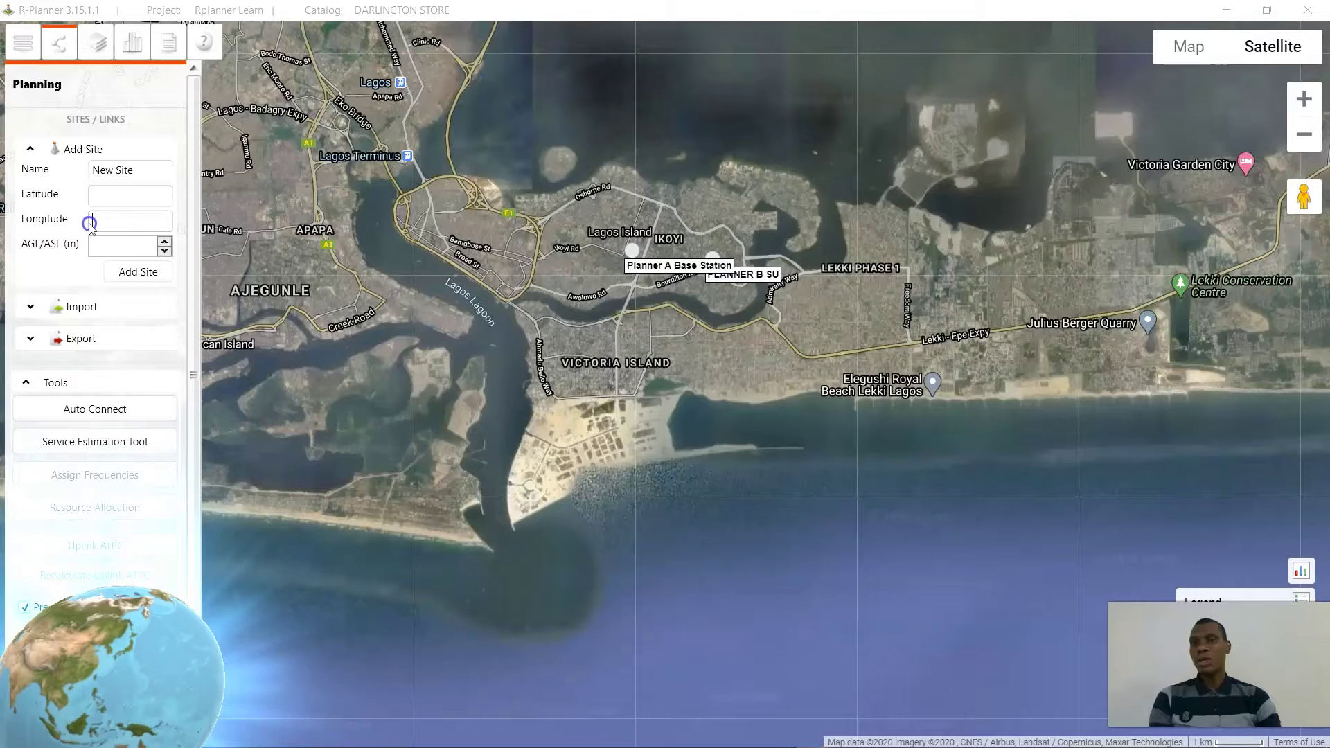
left_click(118, 251)
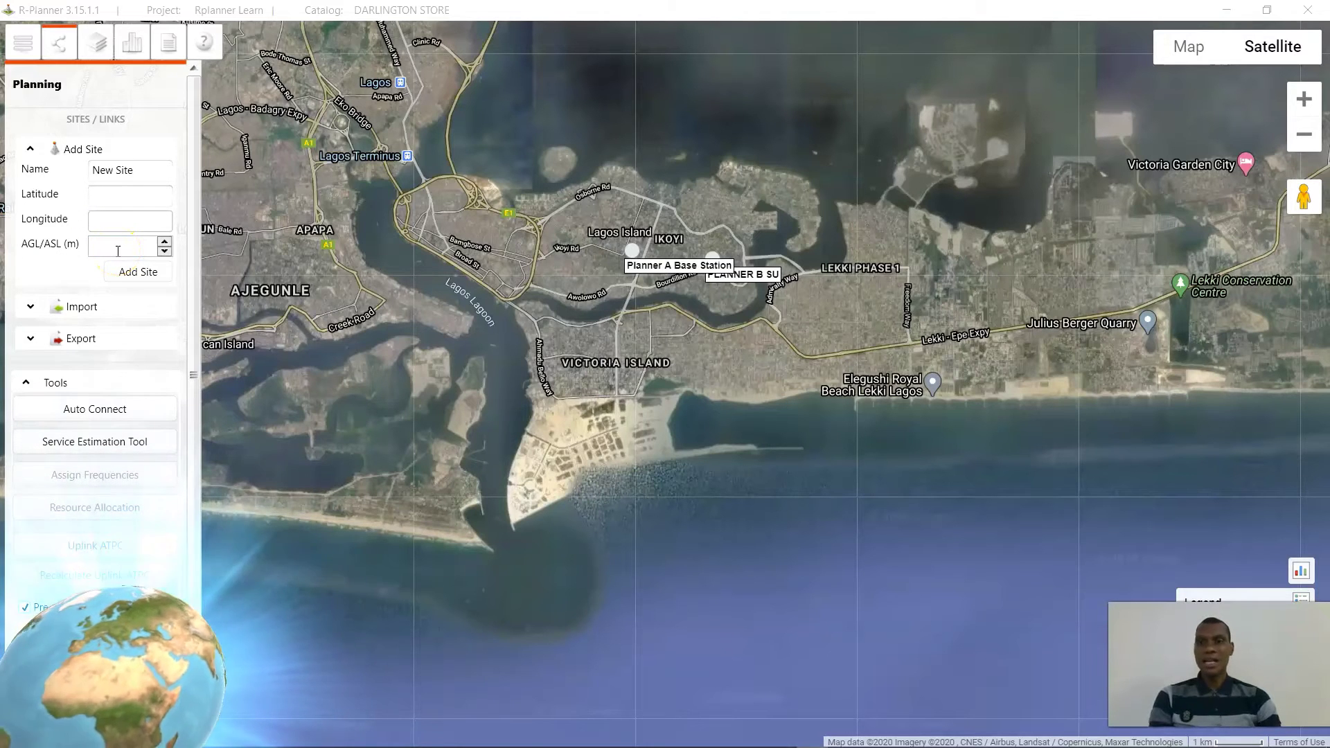
left_click(139, 272)
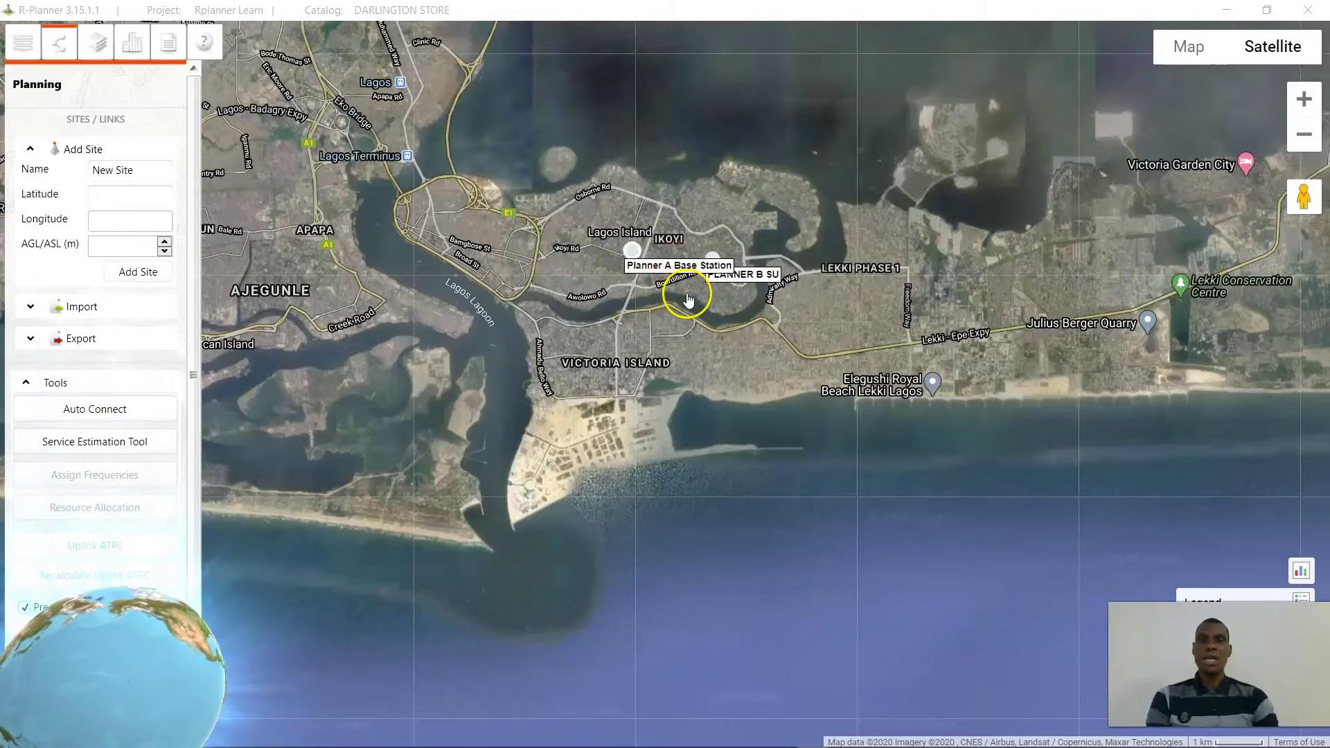
scroll(688, 299, "up", 1)
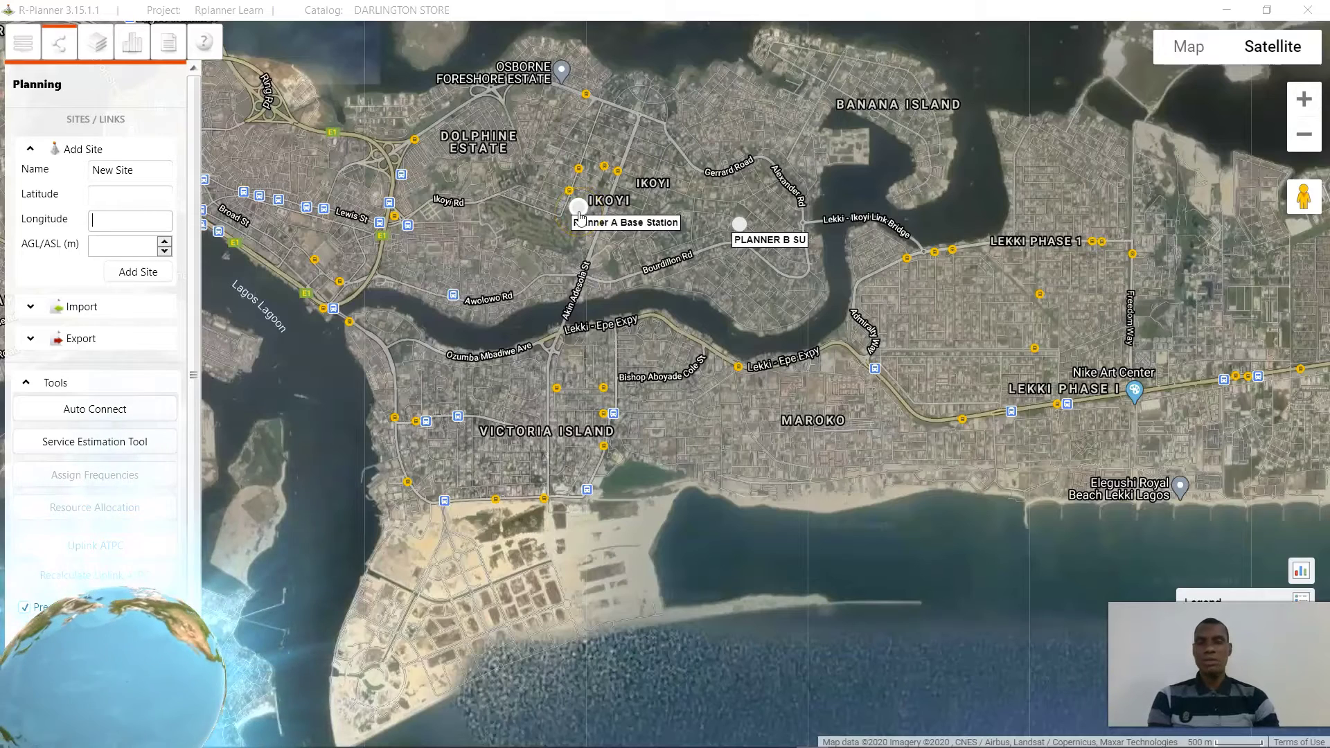
right_click(579, 208)
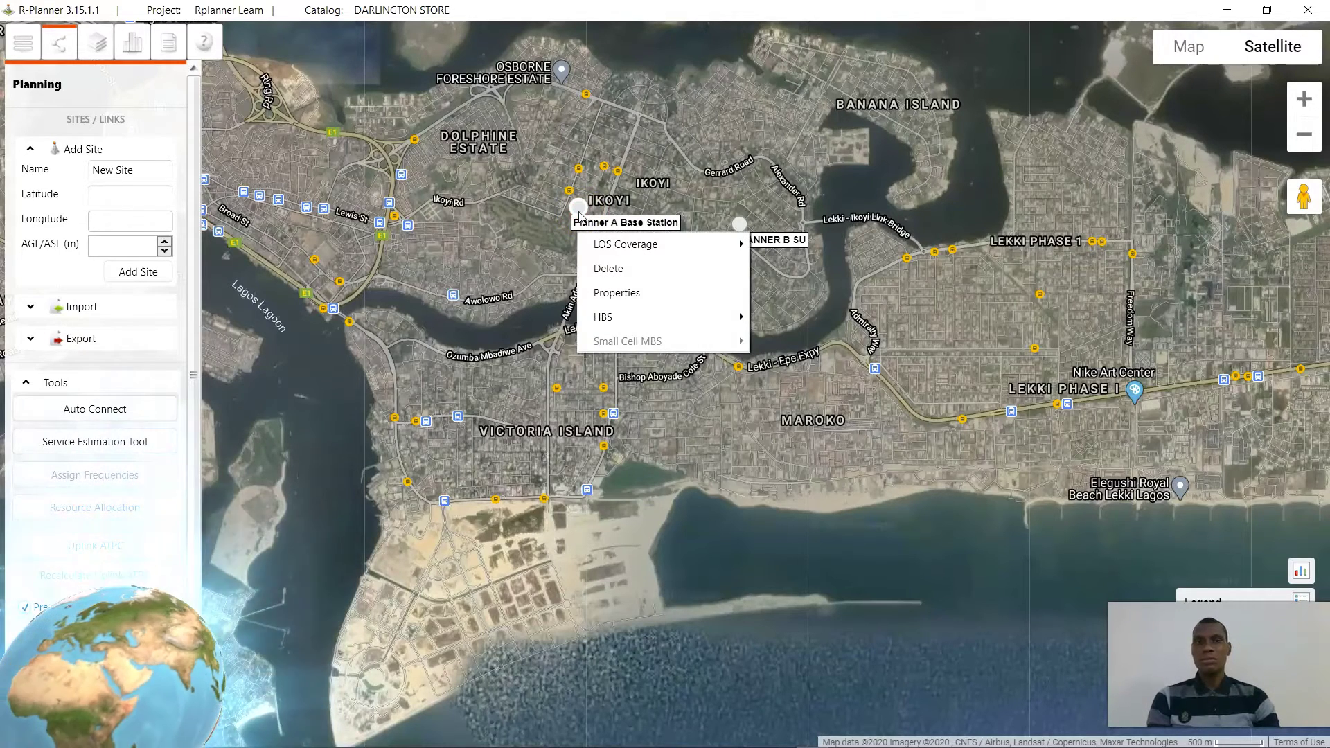
left_click(620, 320)
left_click(715, 428)
Create a P2P link between Planner A Base Station and PLANNER B SU
left_click(579, 207)
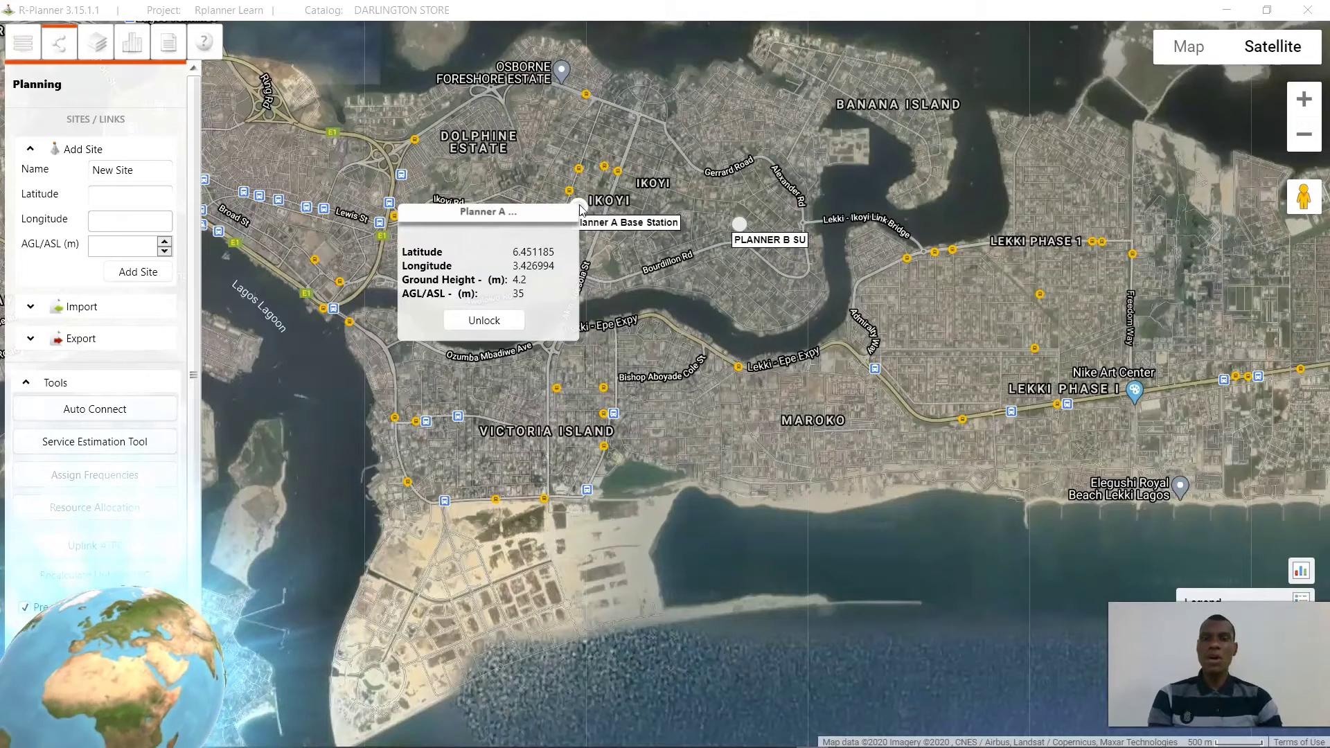
left_click_drag(604, 223, 741, 231)
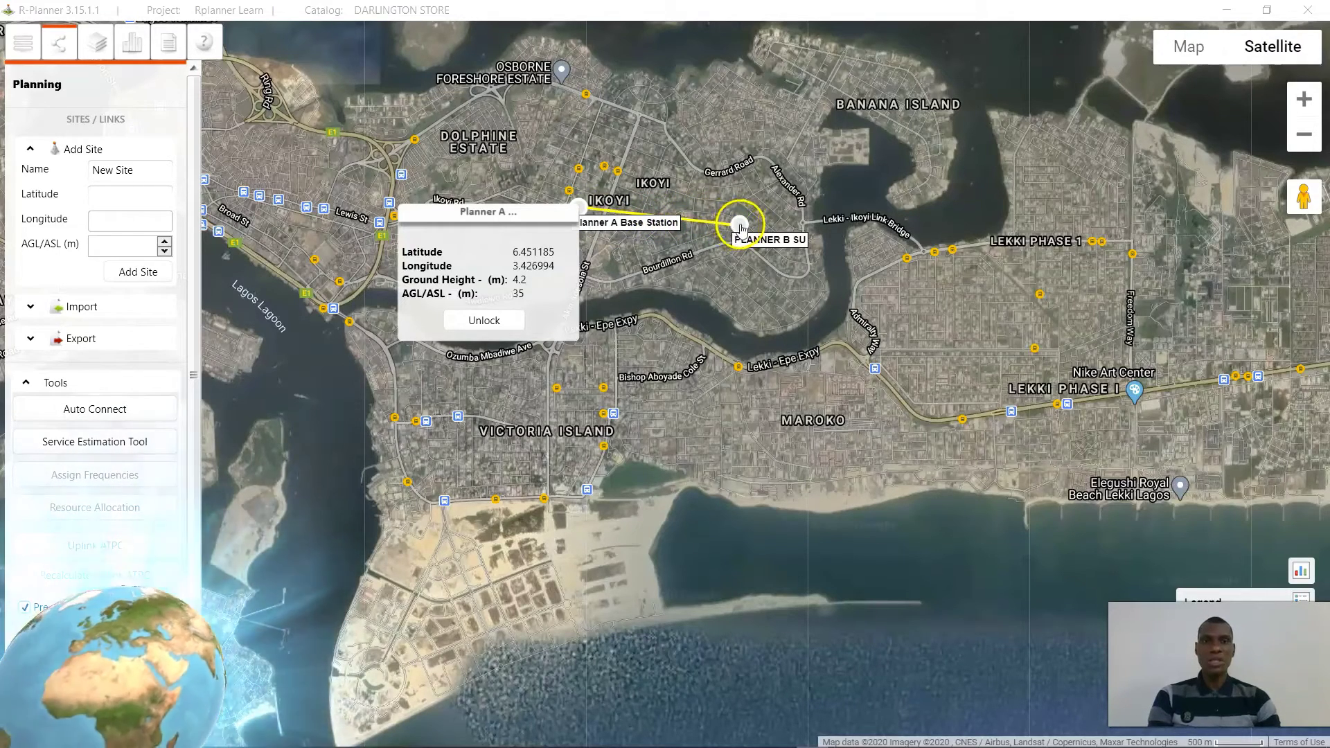
left_click_drag(743, 227, 740, 232)
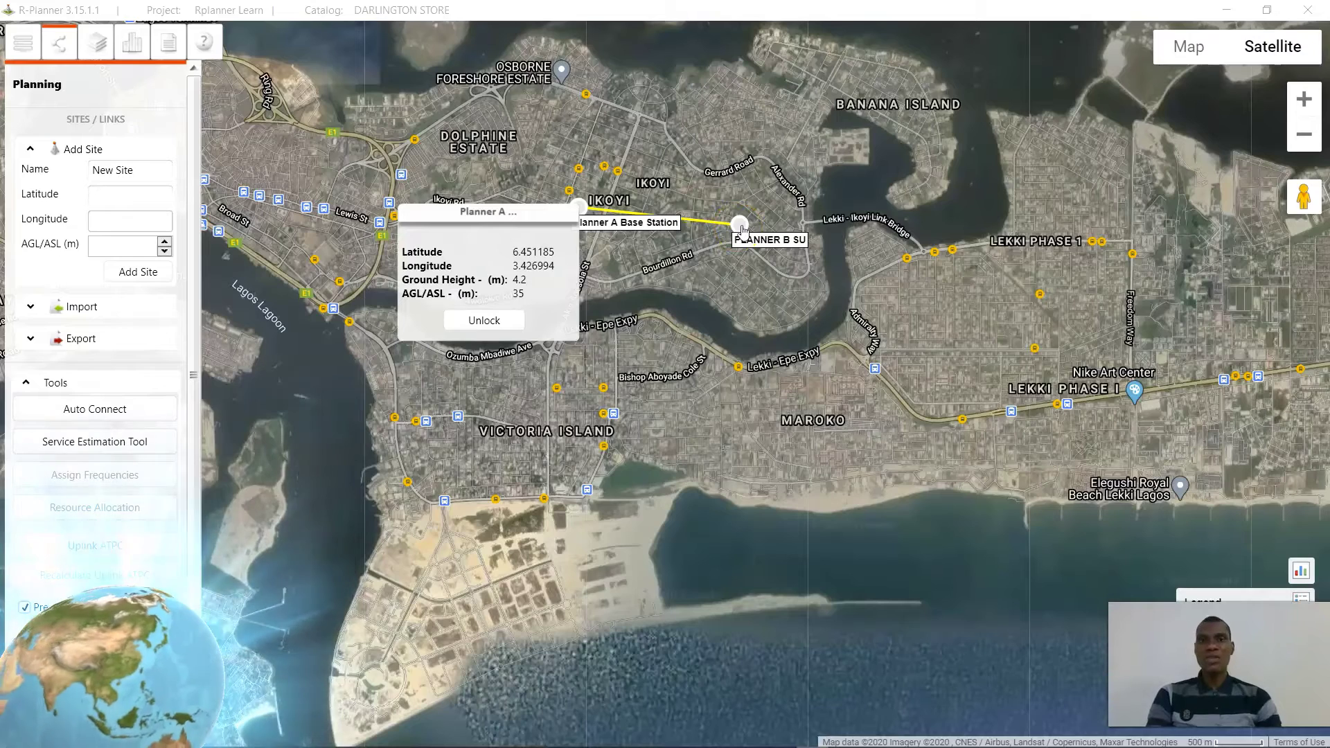
left_click_drag(742, 230, 742, 231)
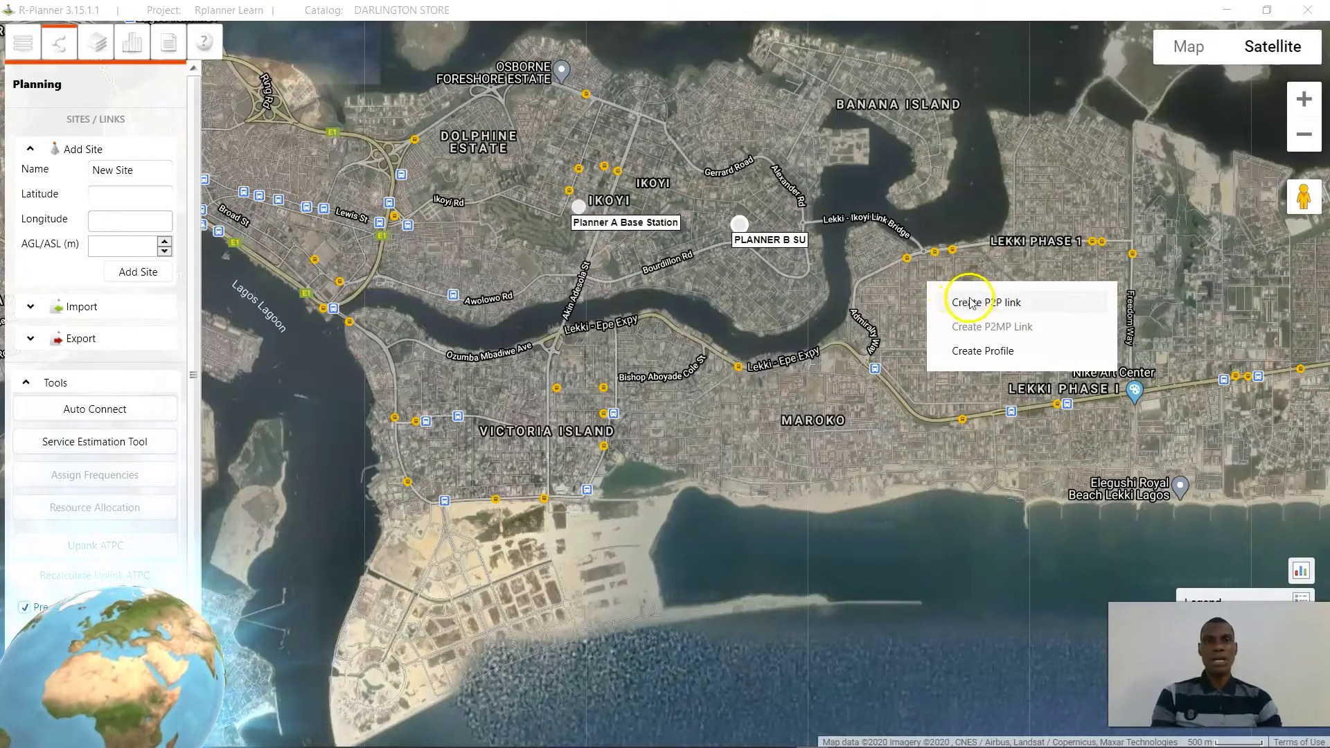
left_click(1012, 305)
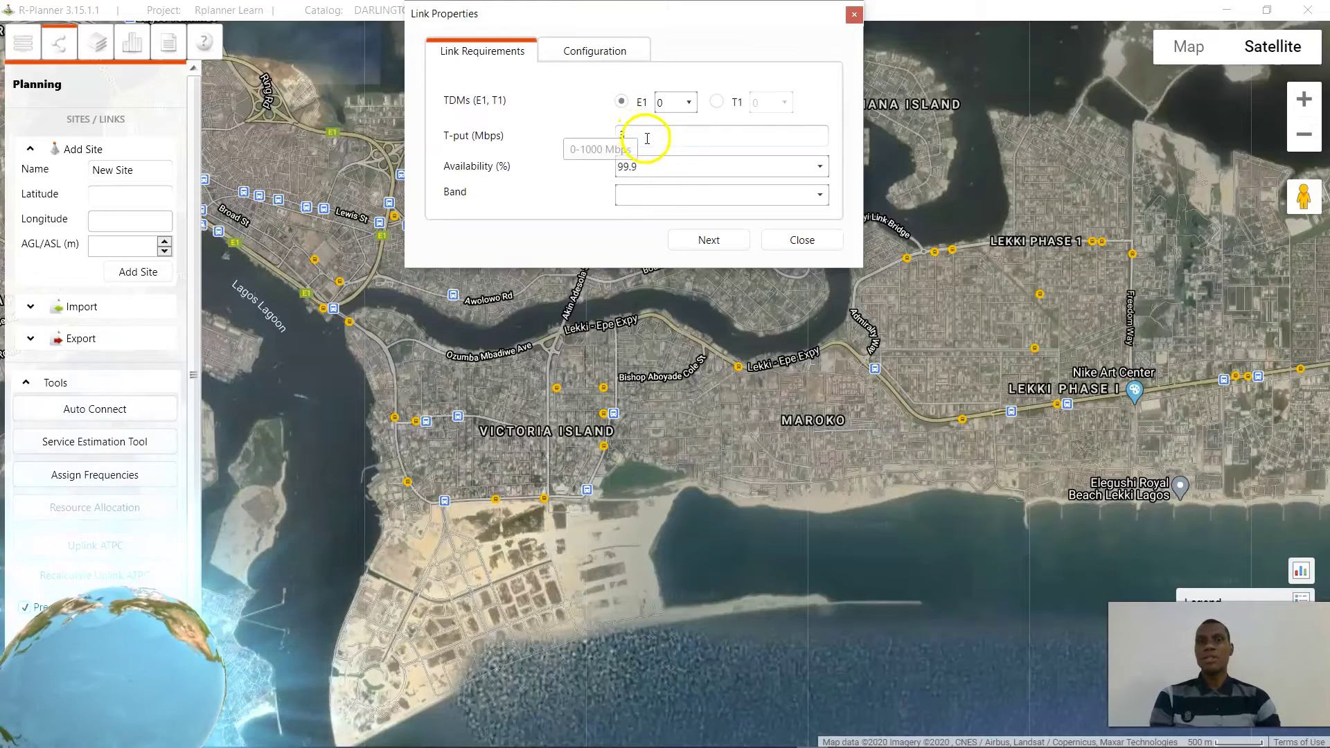
Set the link's band requirement to 5.1 GHz Universal and proceed to the link configuration
left_click(819, 196)
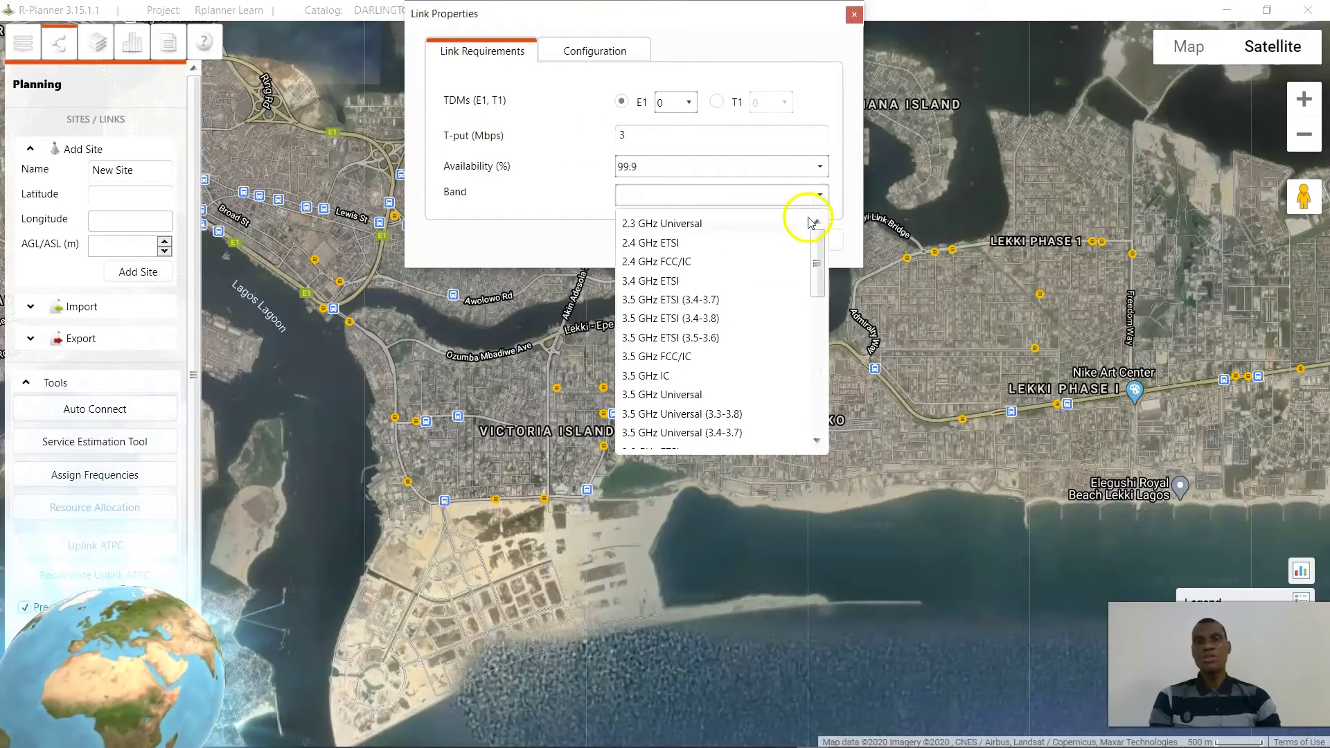
left_click_drag(816, 253, 815, 322)
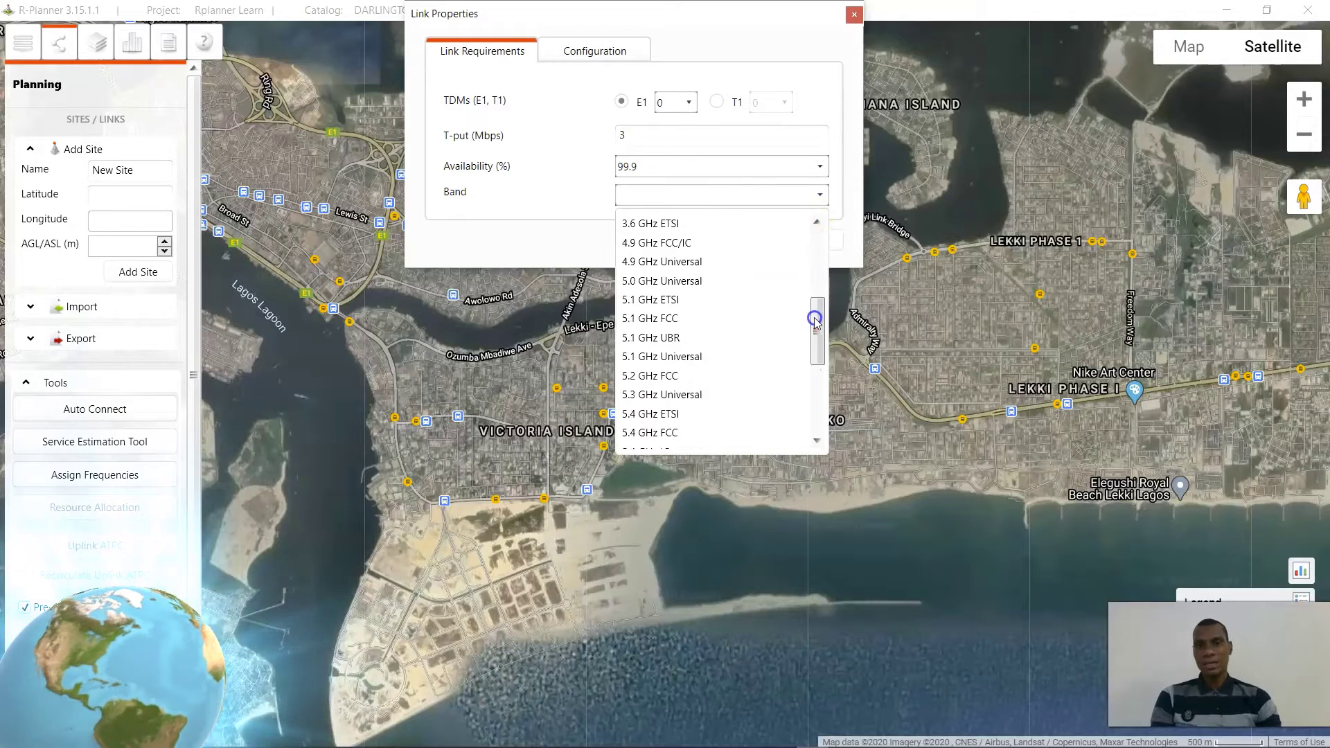
left_click(666, 358)
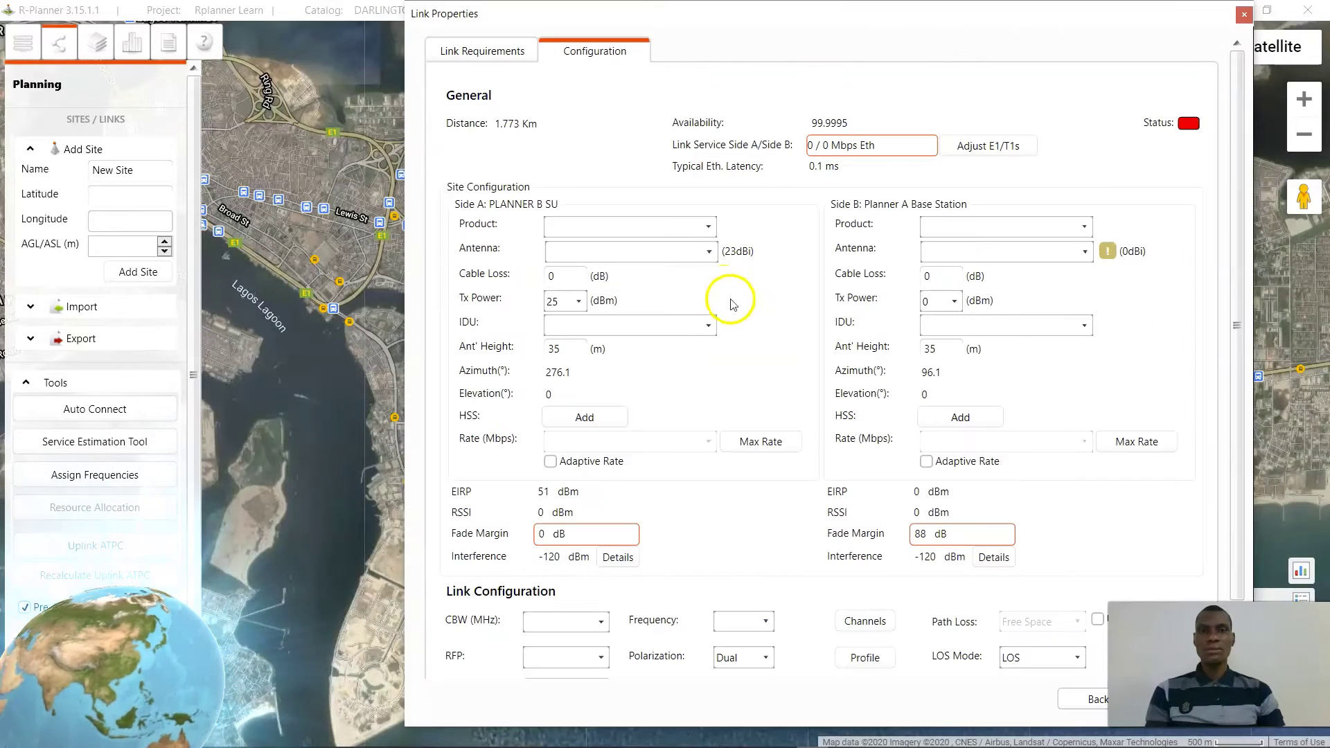
left_click(954, 147)
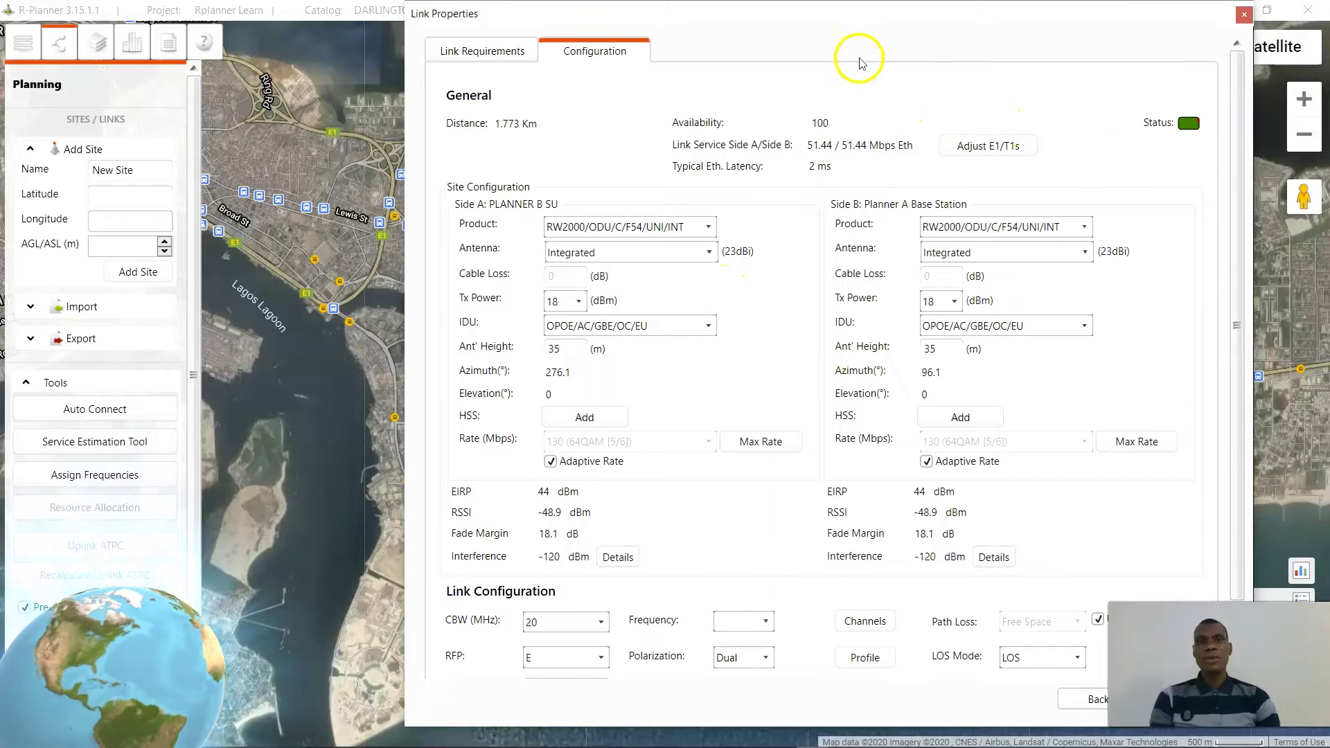
Set the radio product on both sides of the link to RW2000/ODU/Alpha/F54/UNI/INT/50M
left_click_drag(885, 23, 761, 47)
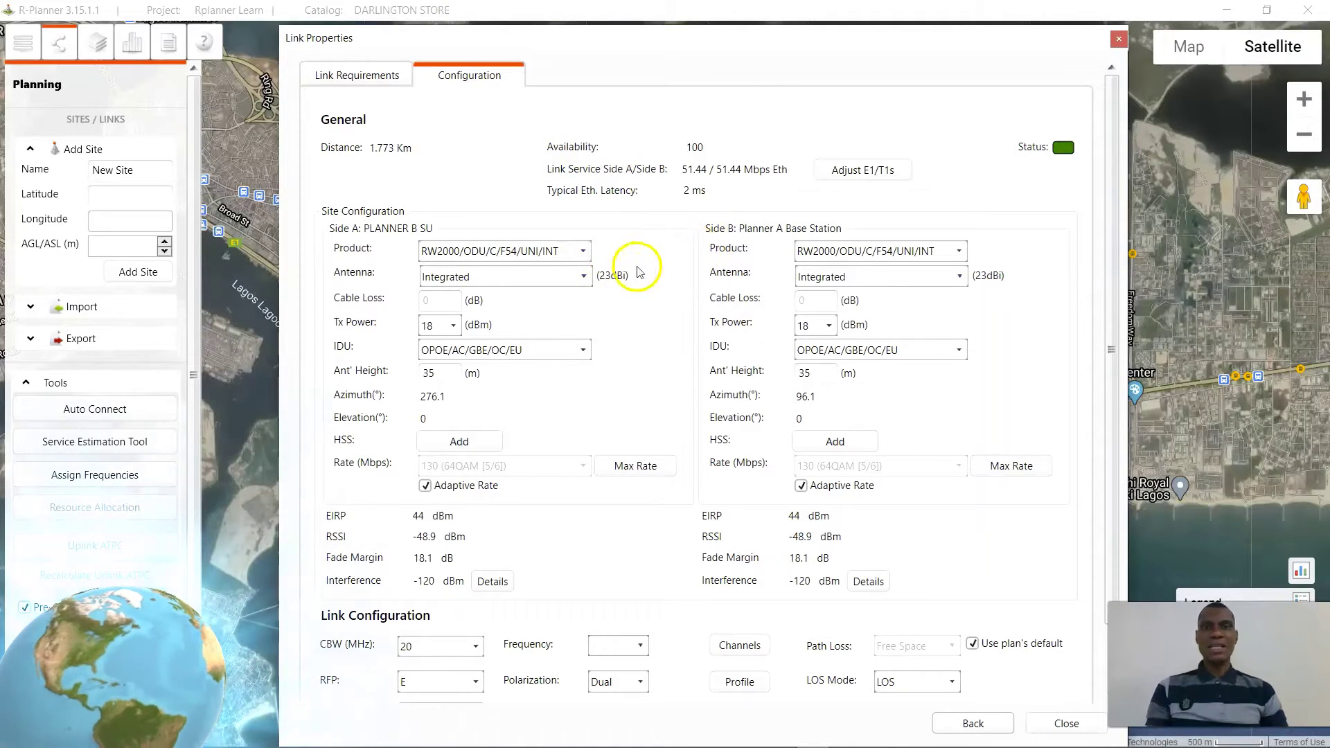
left_click(583, 255)
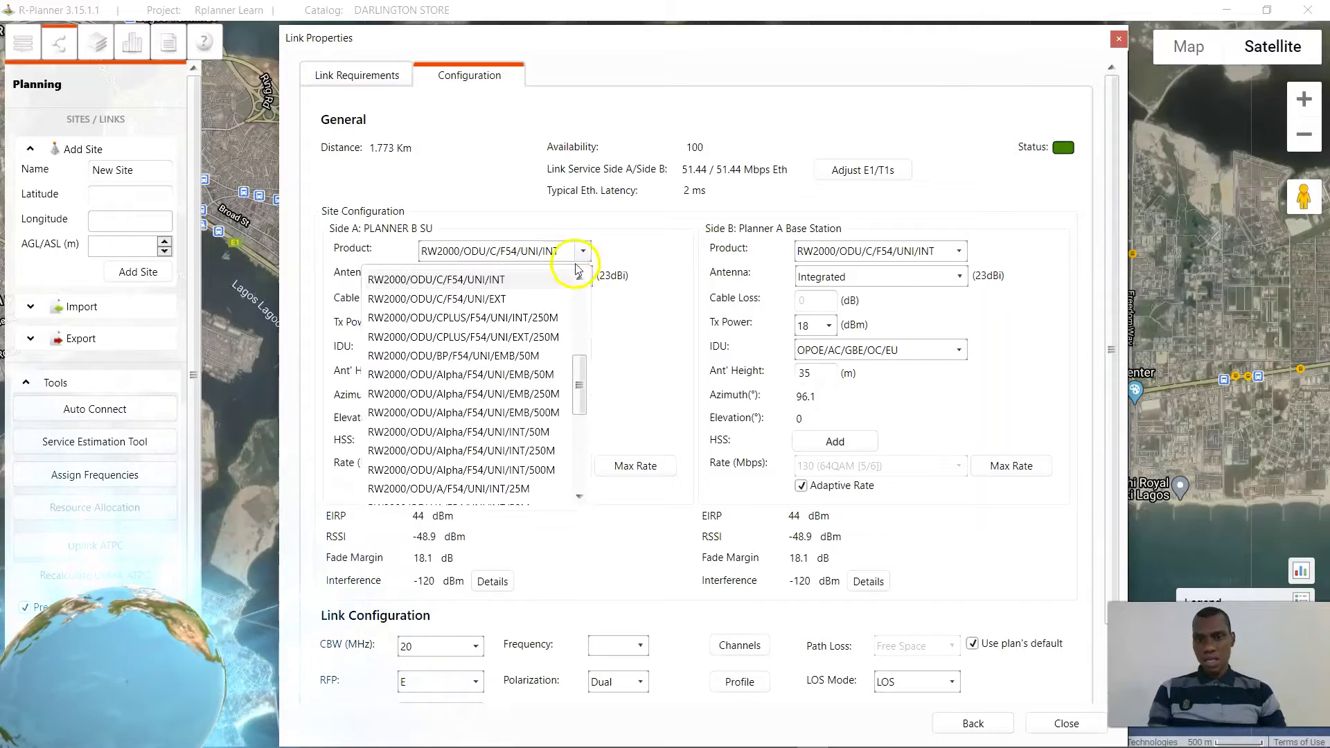
left_click_drag(580, 383, 574, 413)
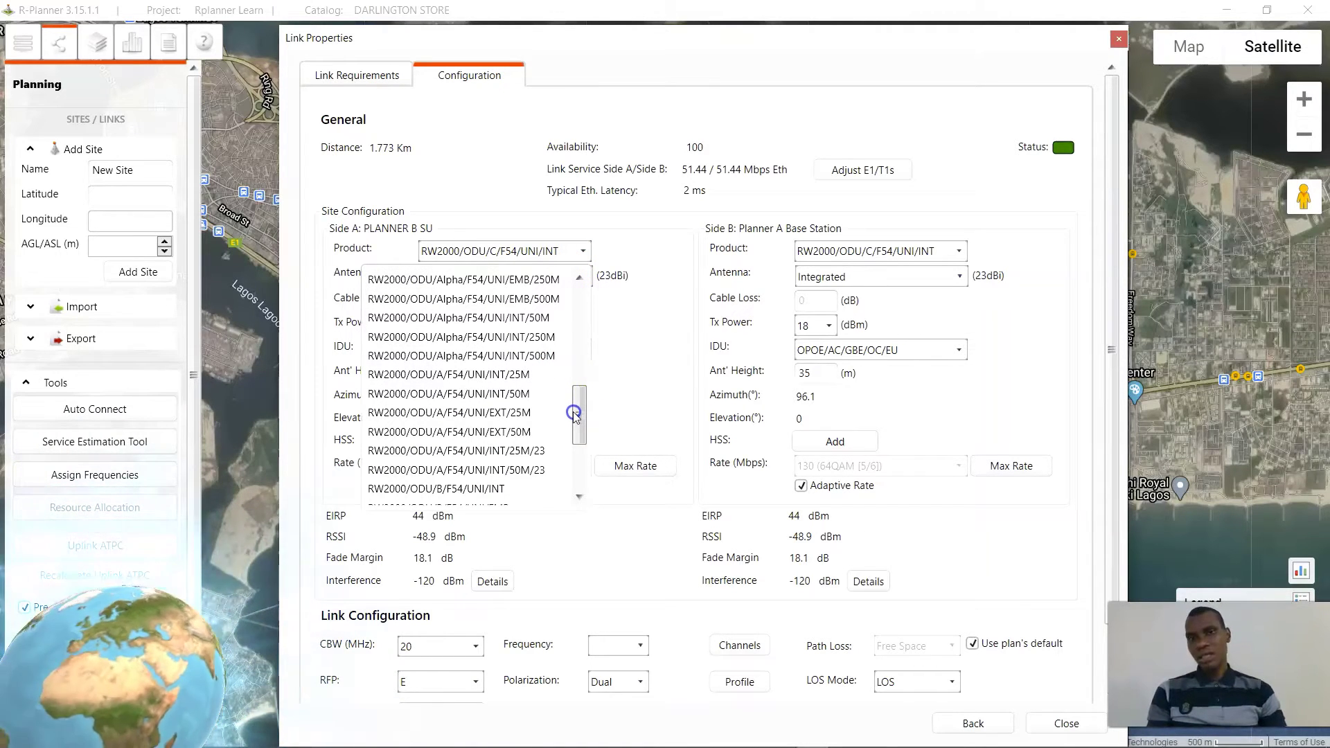
left_click(475, 320)
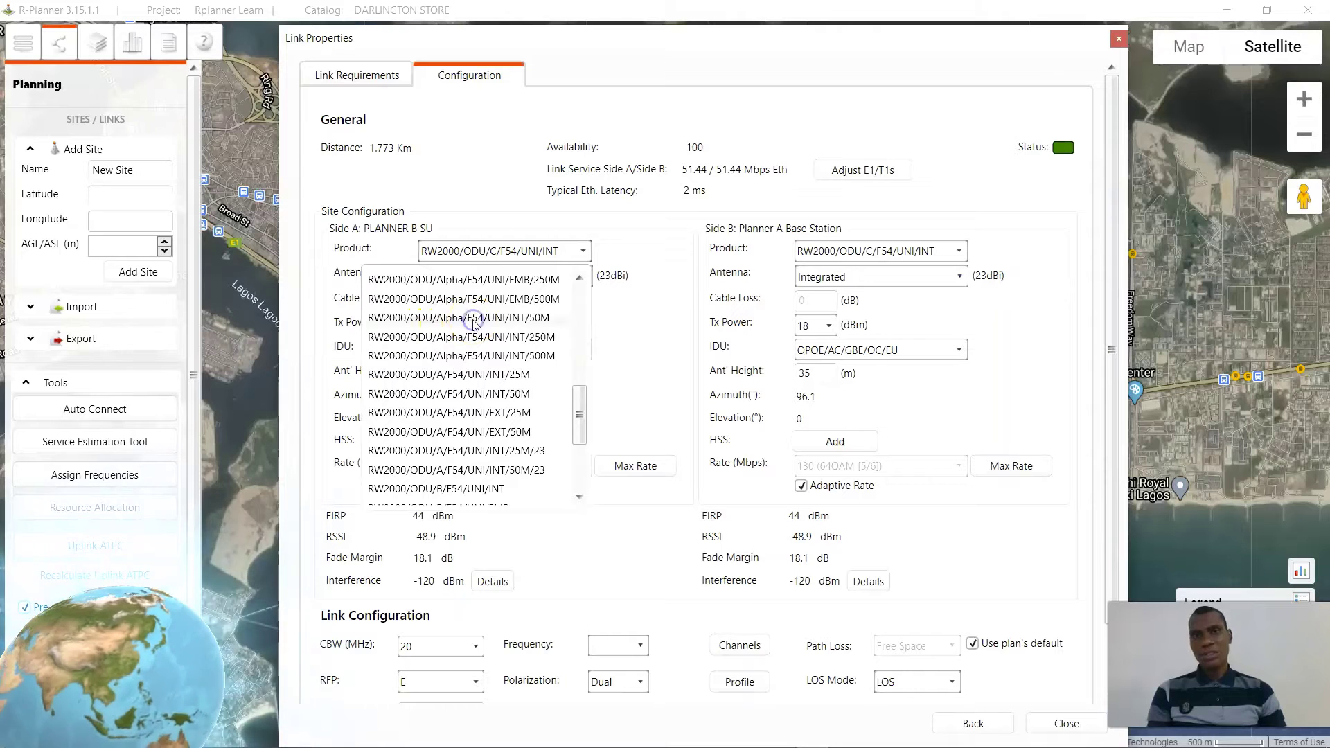
left_click(560, 316)
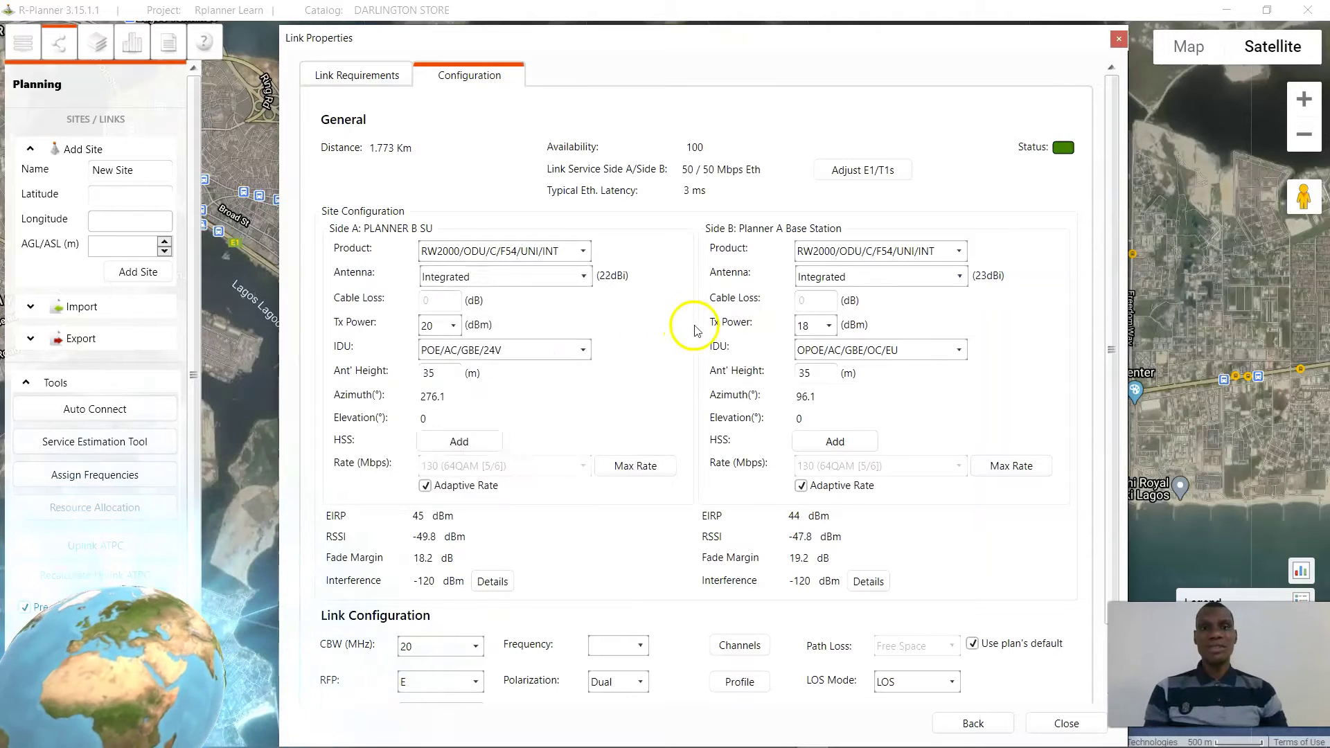
left_click(958, 251)
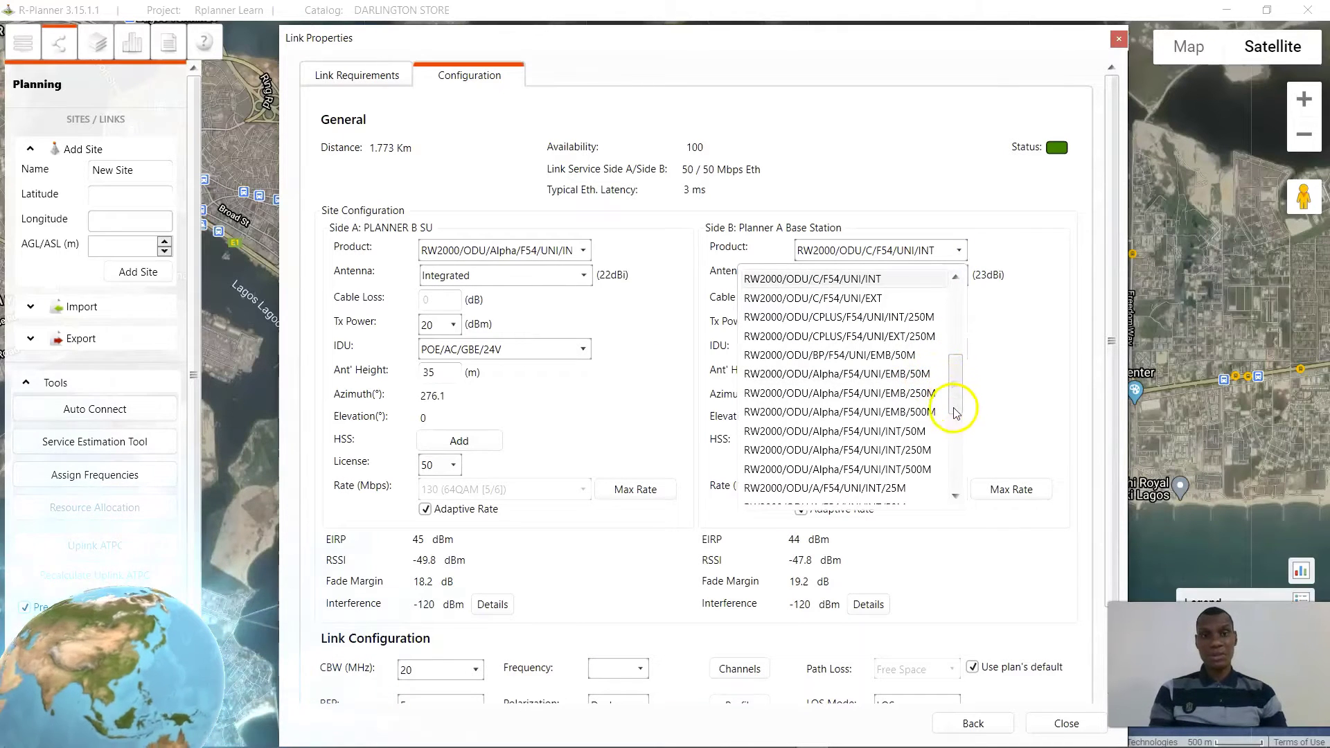
left_click(902, 435)
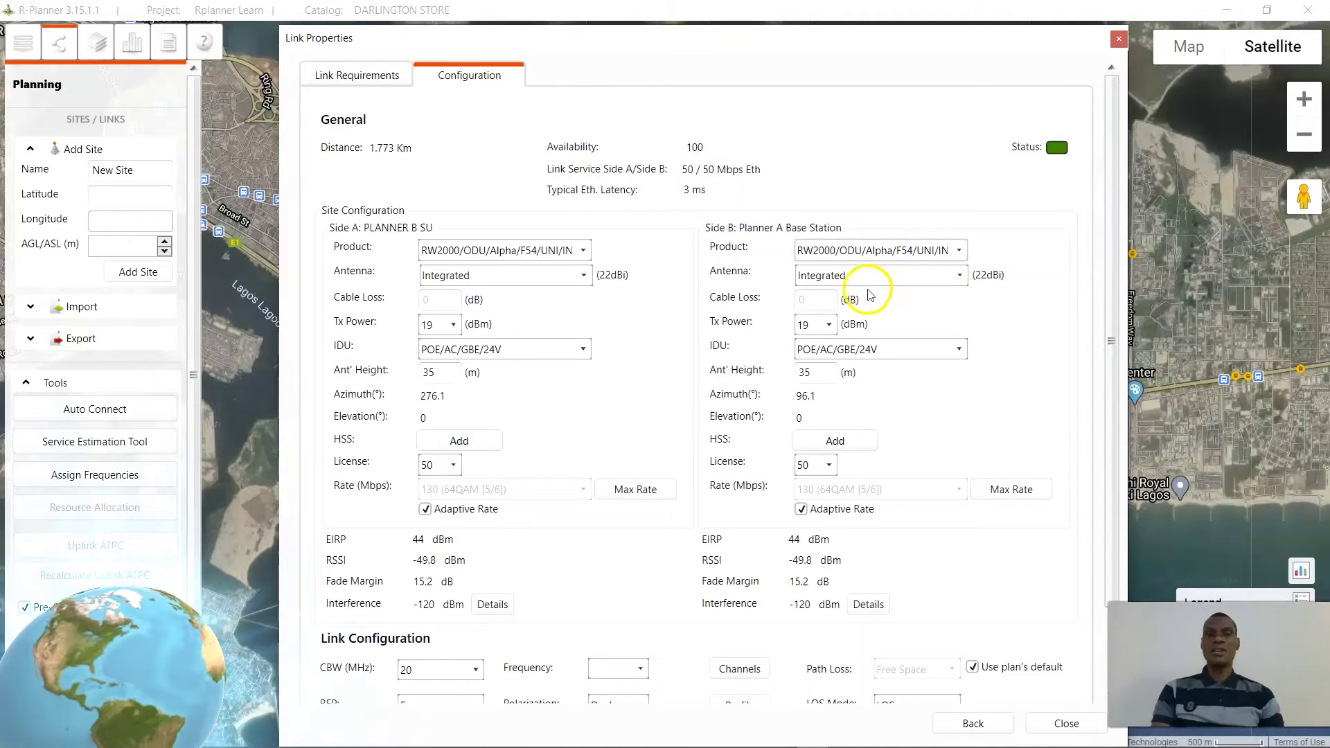
Review the link configuration on both sides and set the link frequency to 5260
scroll(855, 303, "down", 2)
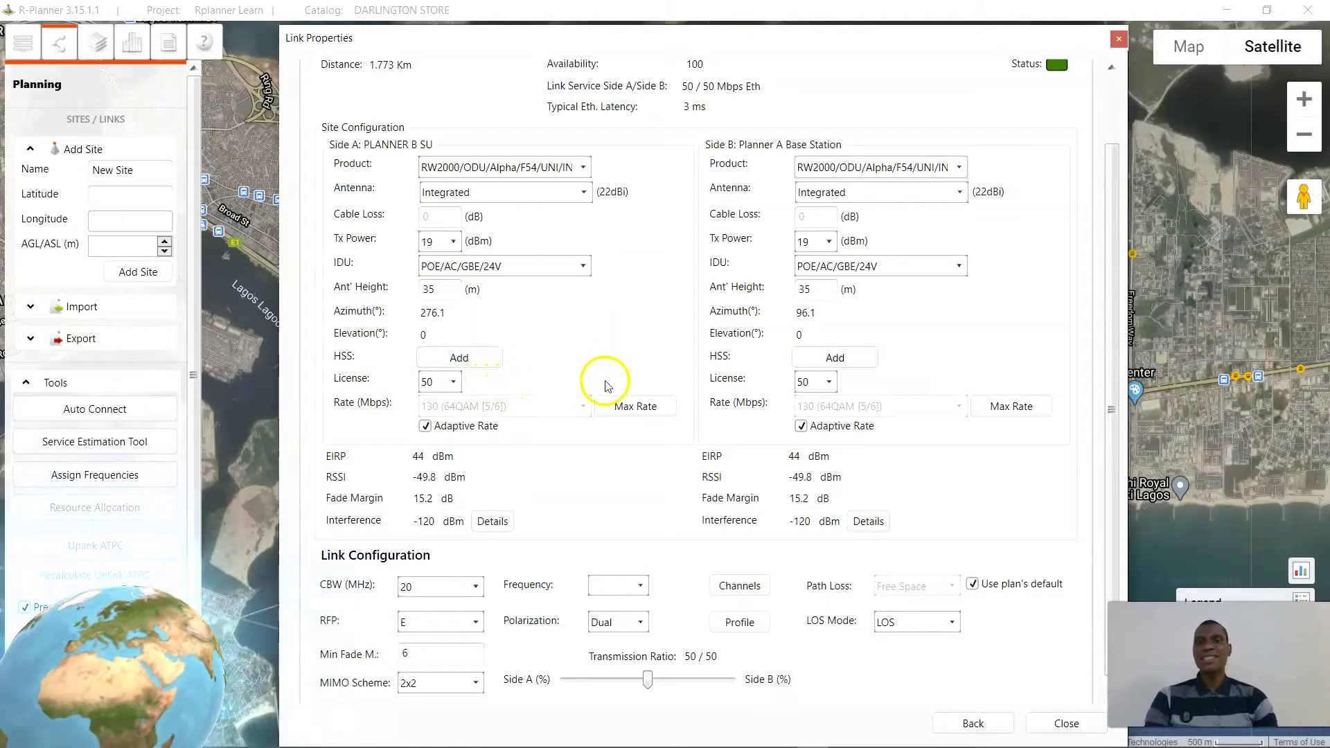
scroll(602, 450, "down", 1)
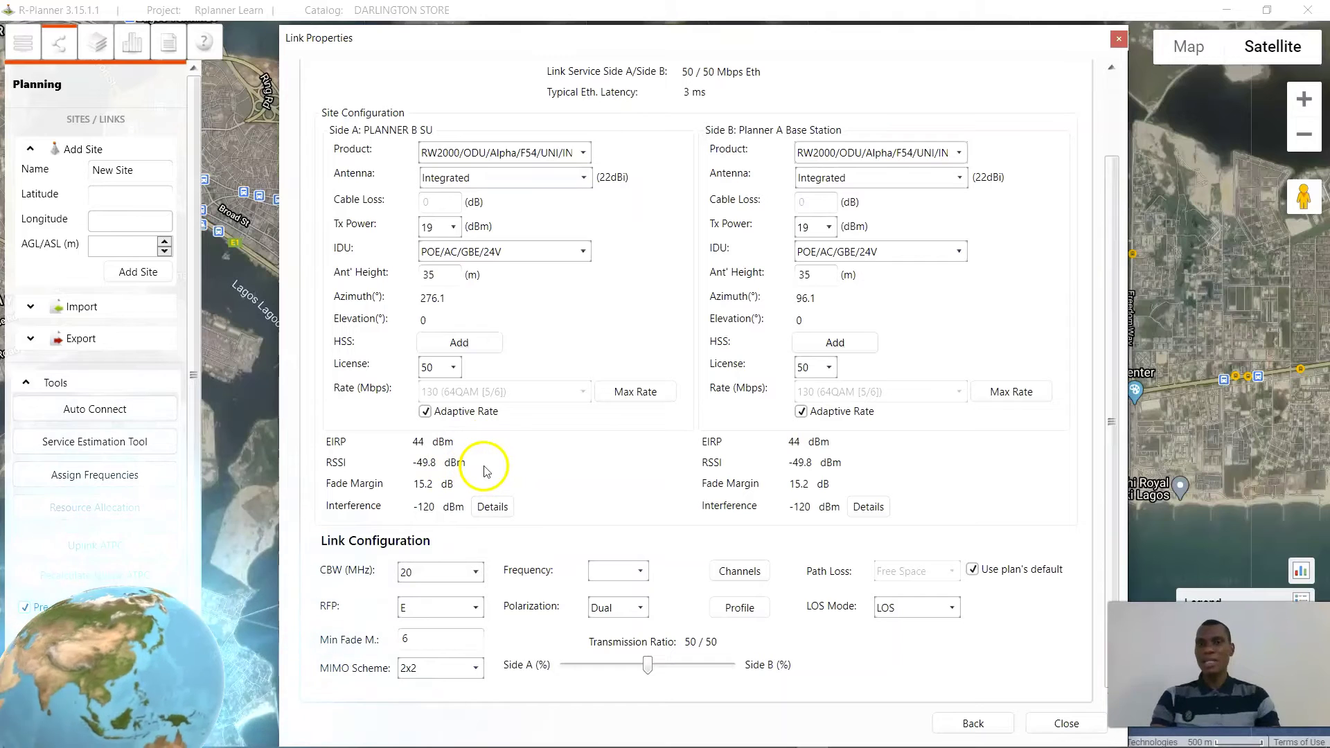
scroll(693, 380, "up", 3)
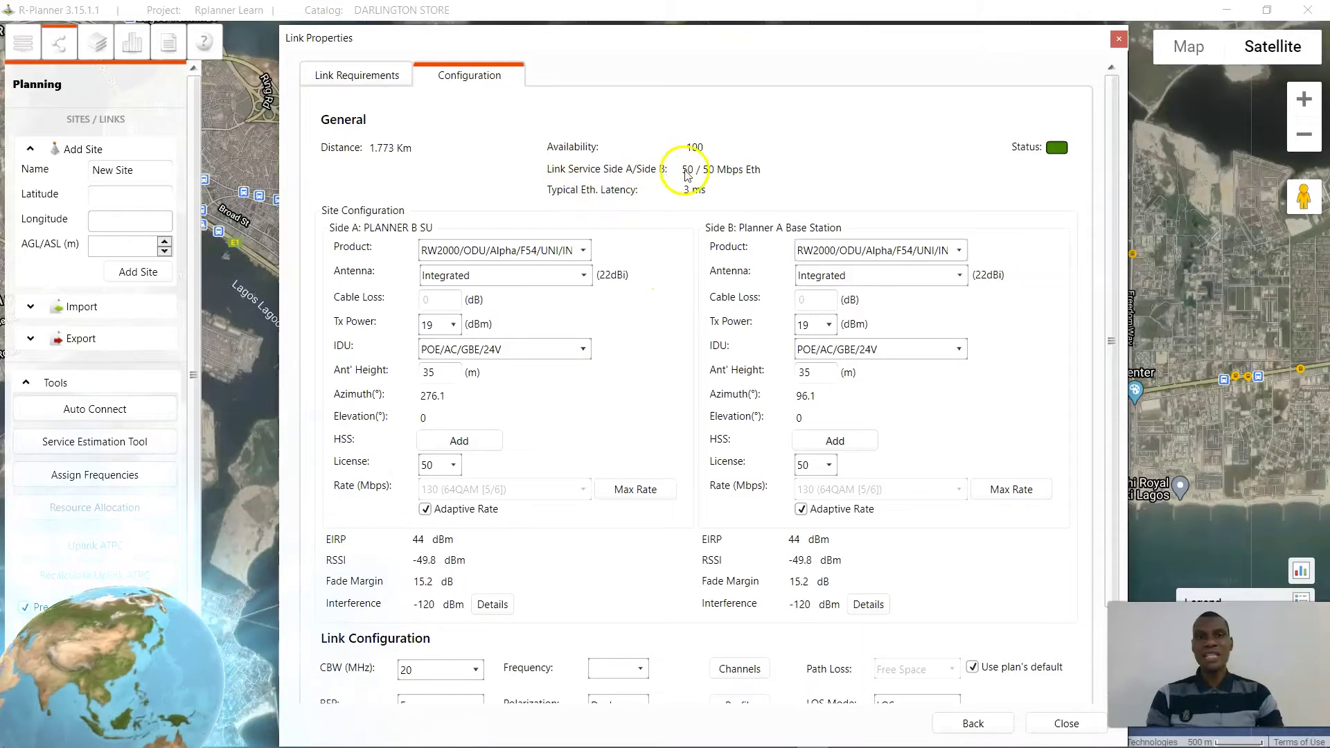
scroll(689, 263, "down", 3)
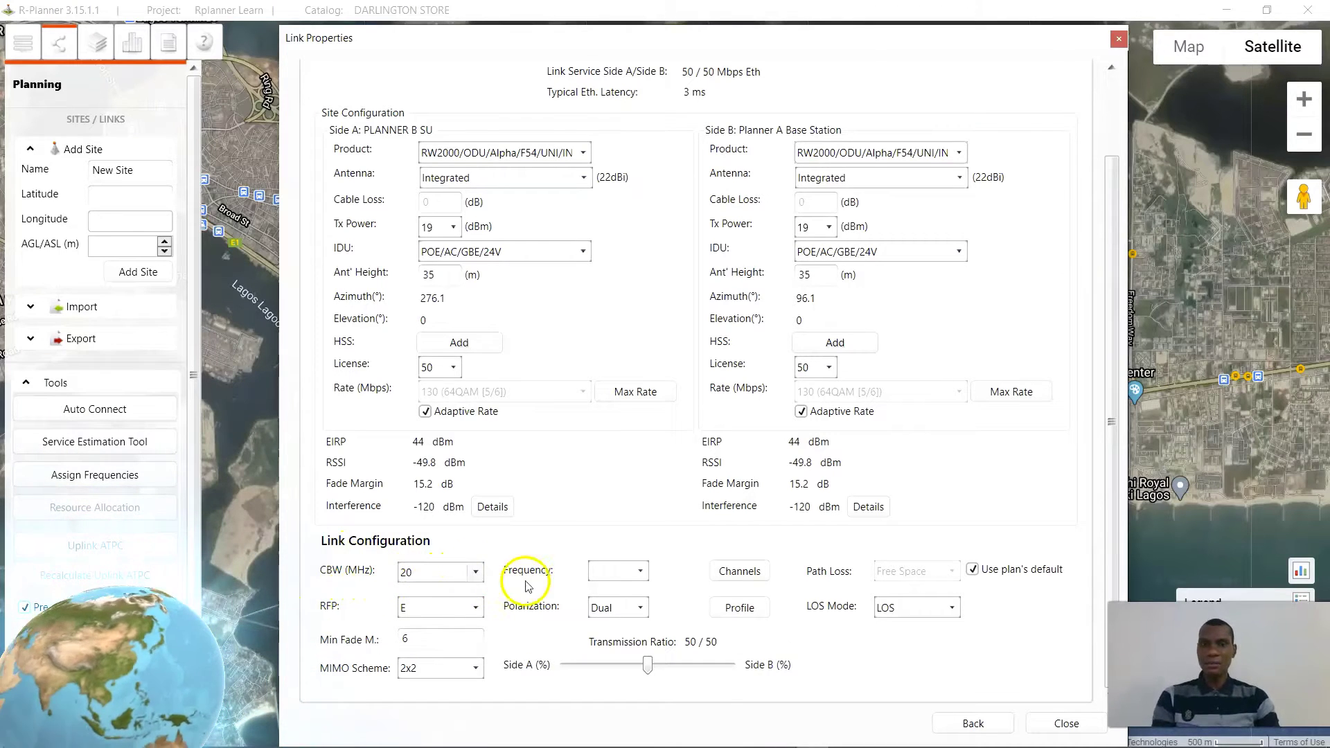
left_click(637, 571)
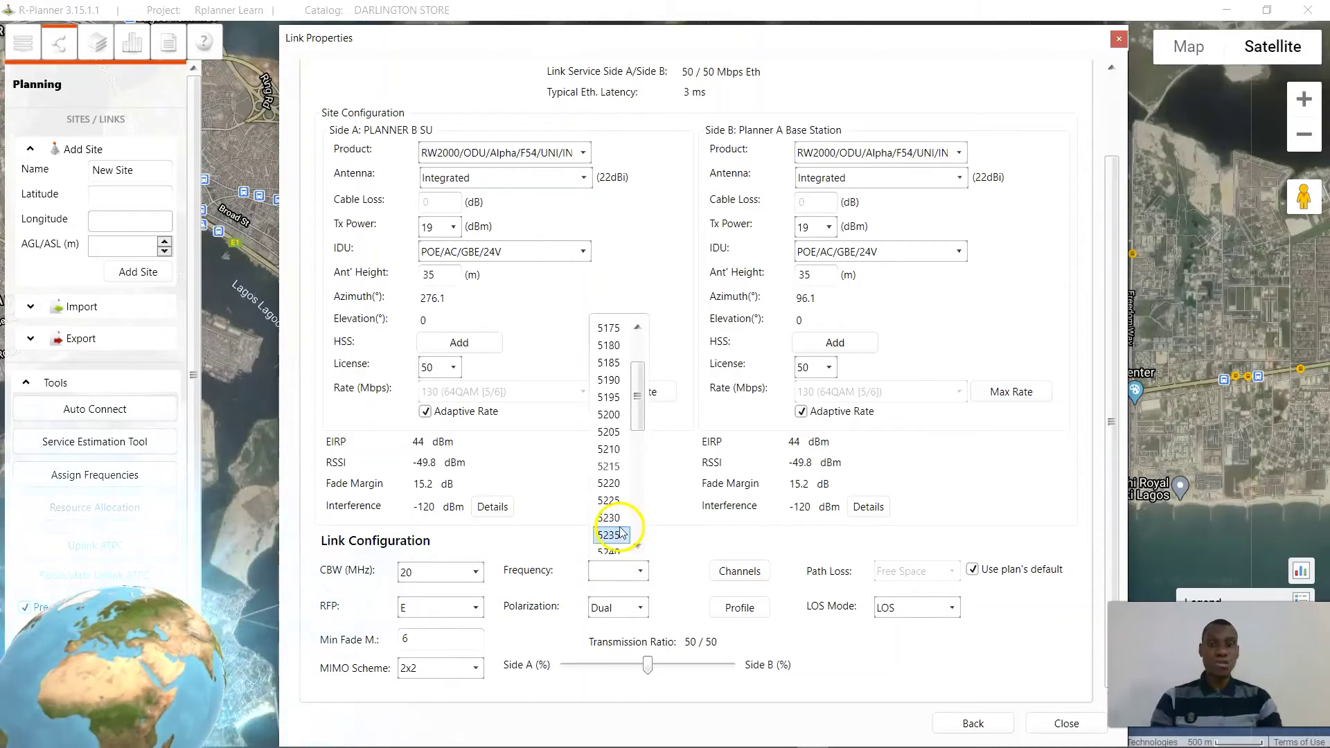
left_click_drag(635, 387, 638, 443)
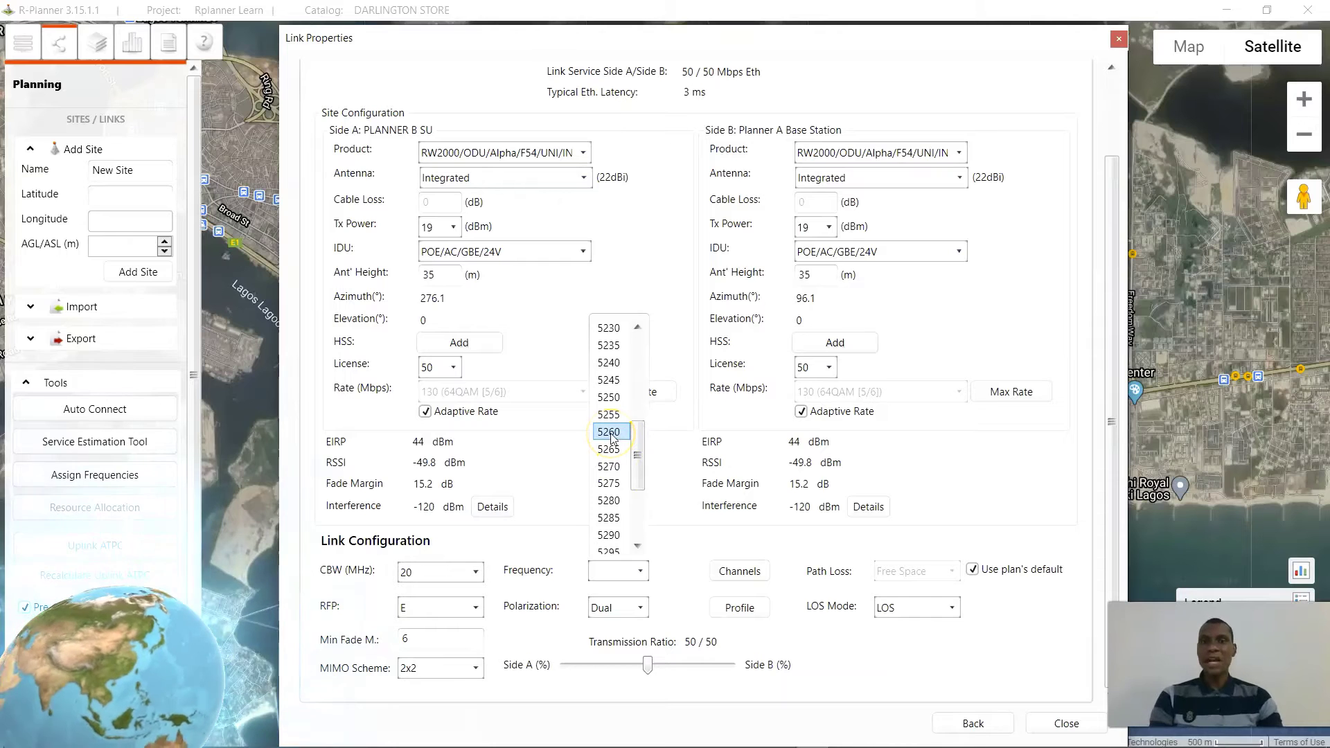
left_click(609, 432)
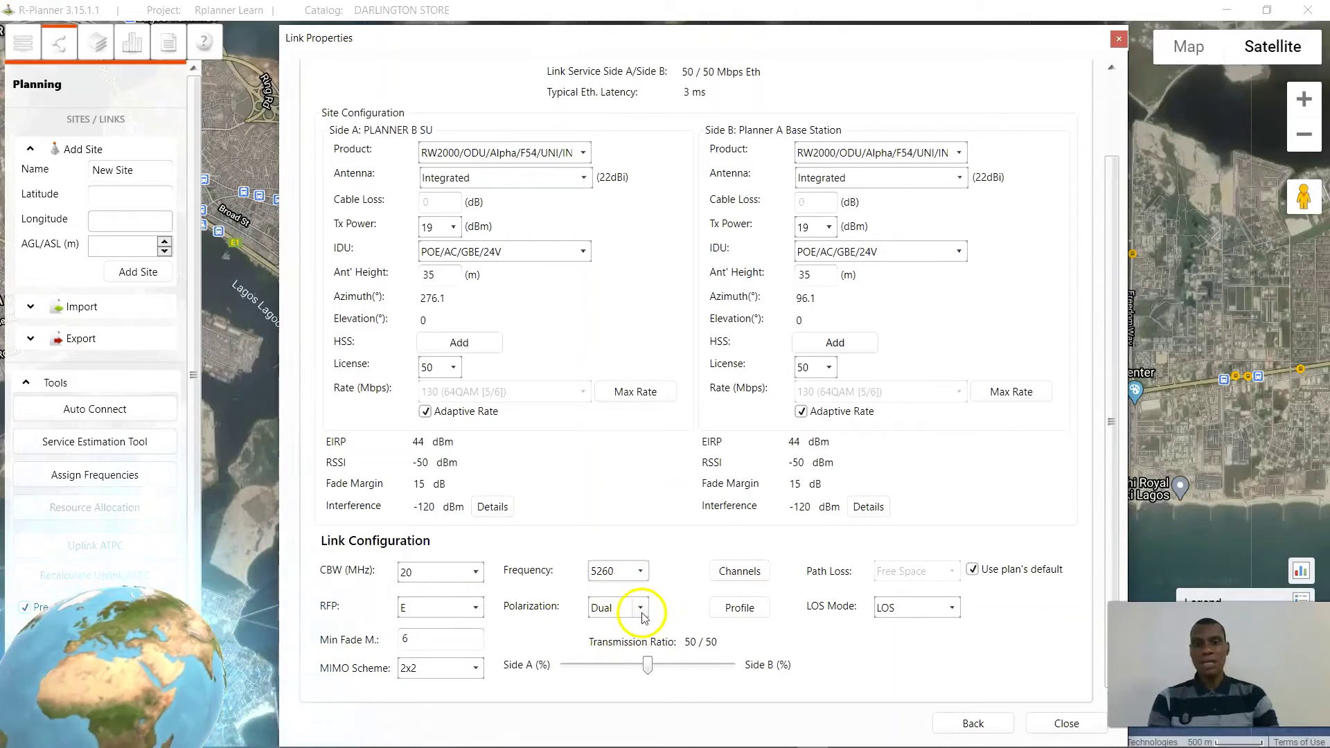
Examine the link's RFP and MIMO scheme options, then check its overall status and configuration values
left_click(476, 609)
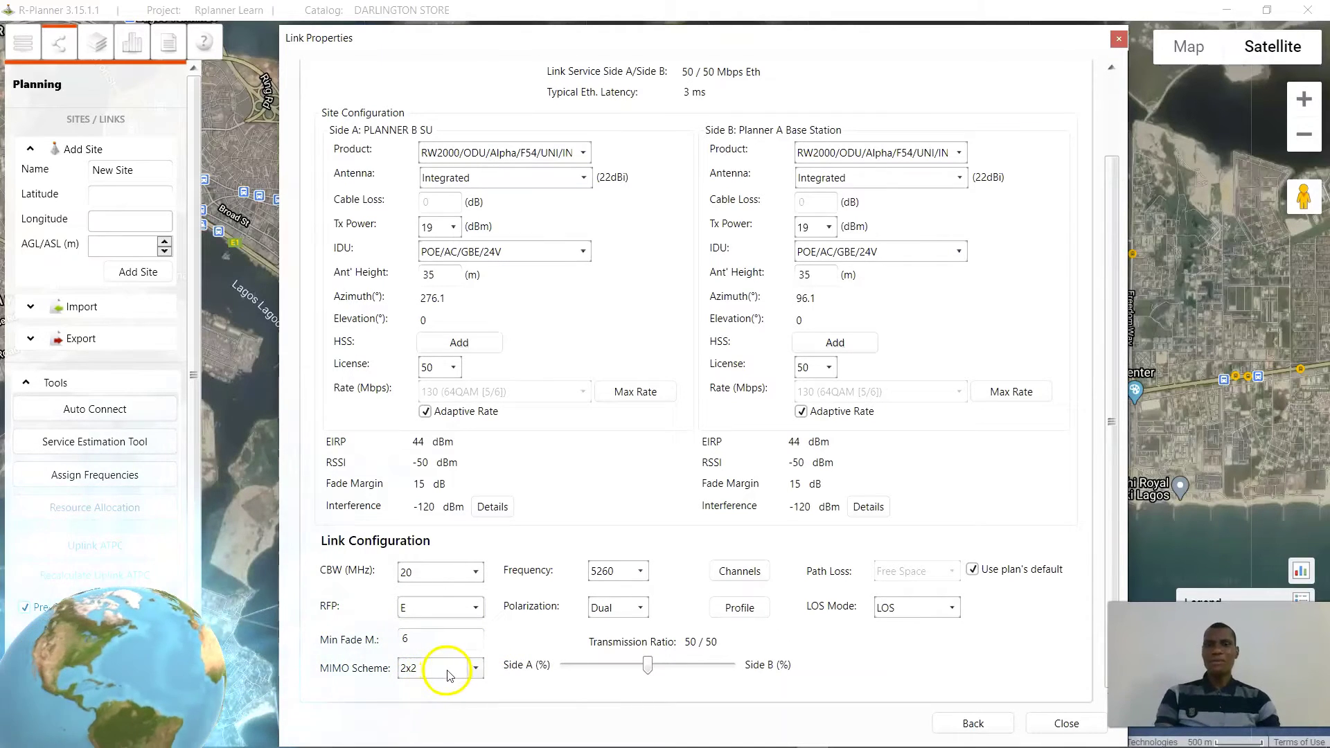
left_click(476, 667)
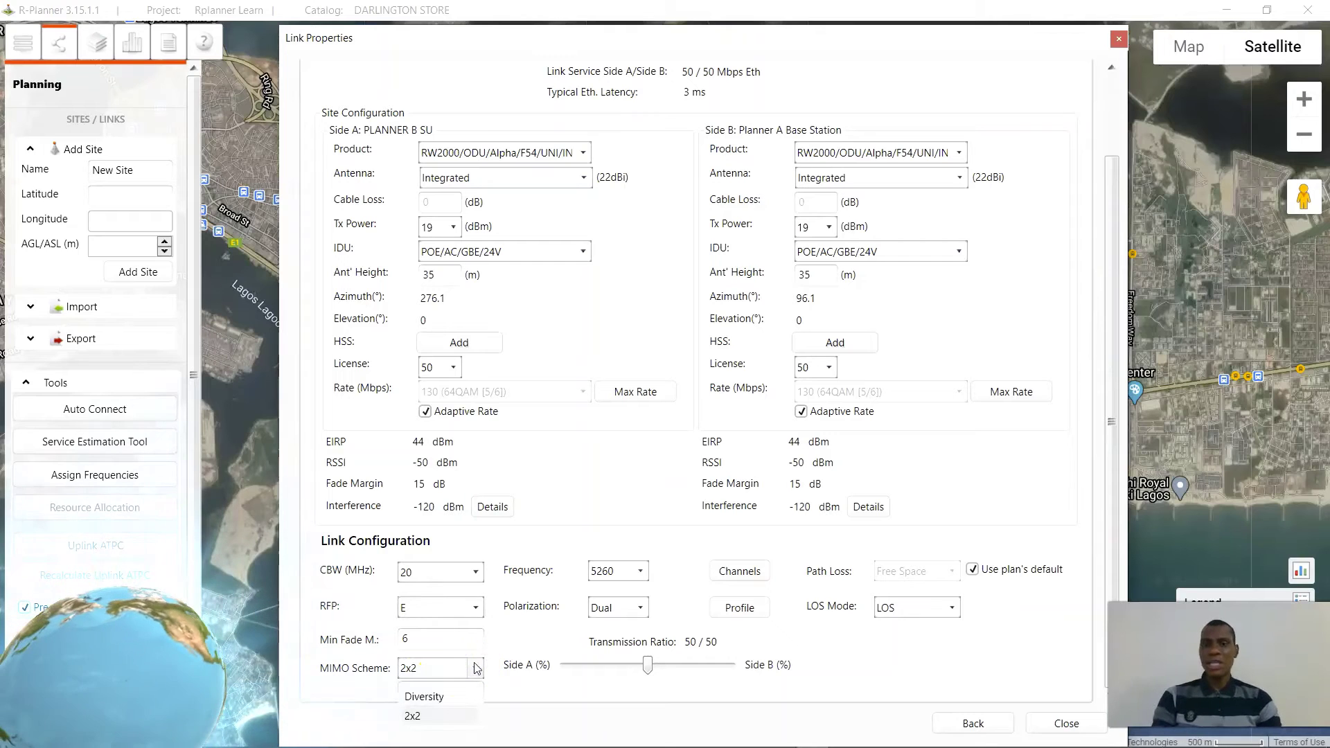
left_click(487, 667)
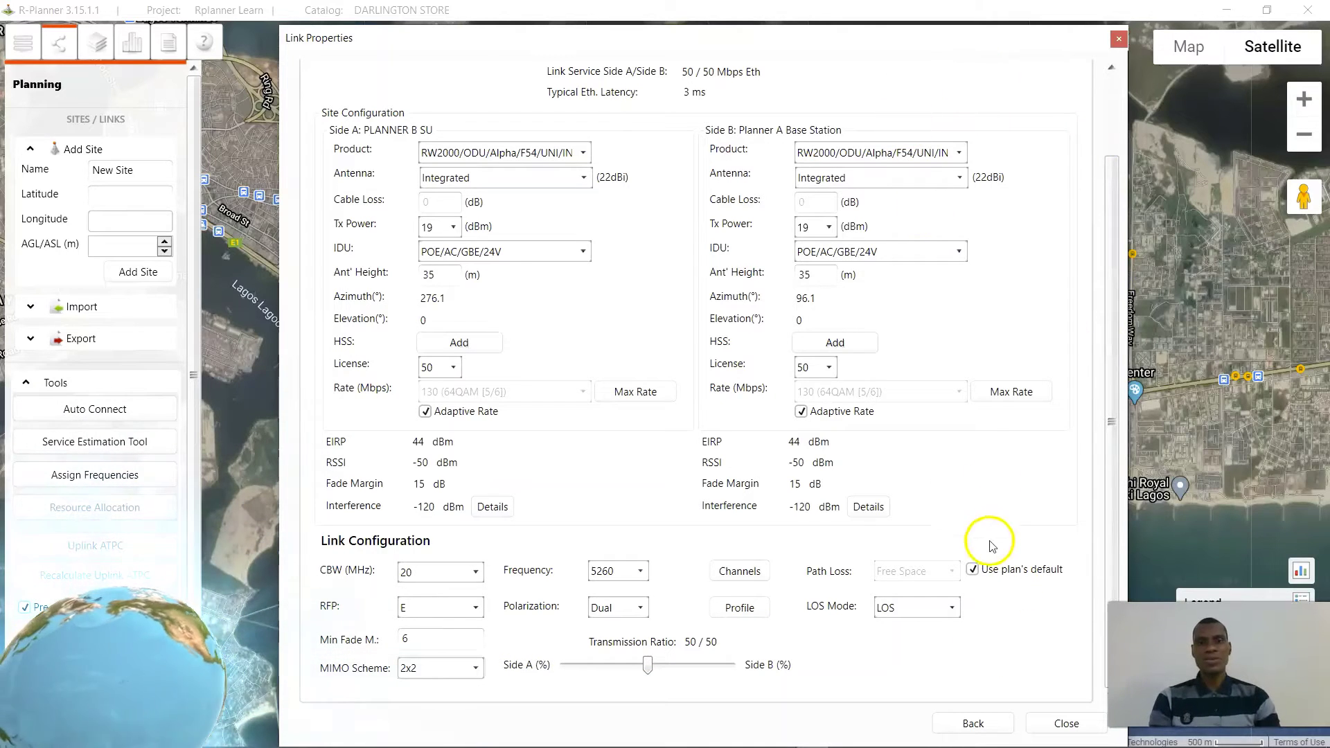
scroll(1004, 620, "up", 2)
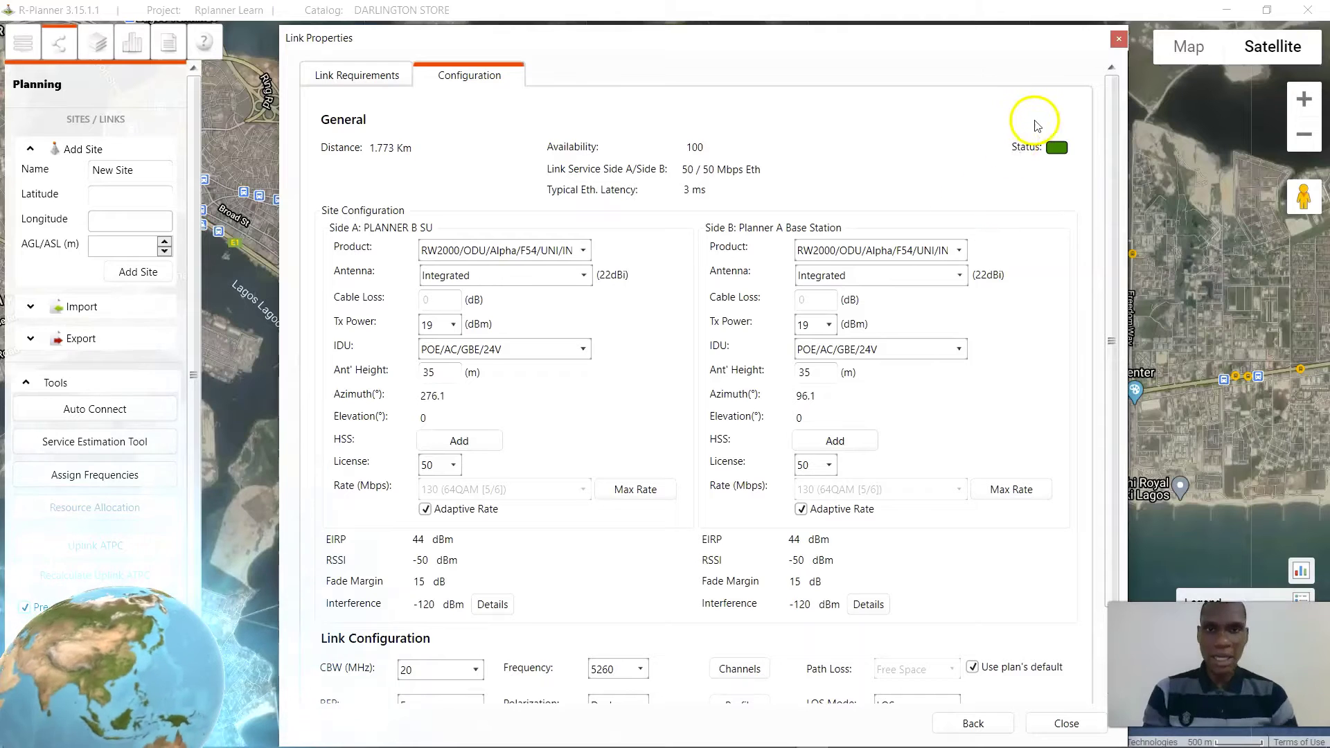
scroll(954, 305, "down", 3)
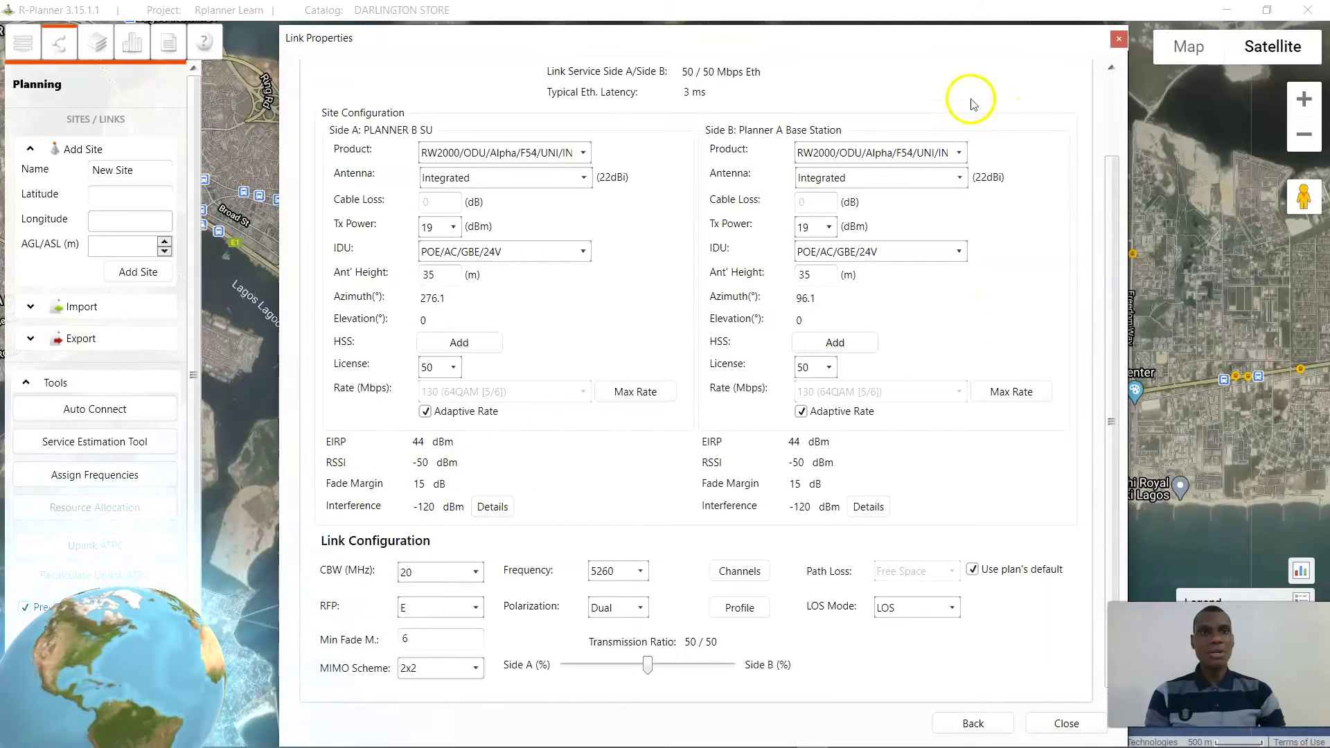
Review the configuration values of both link sides and close the link properties
scroll(970, 187, "up", 3)
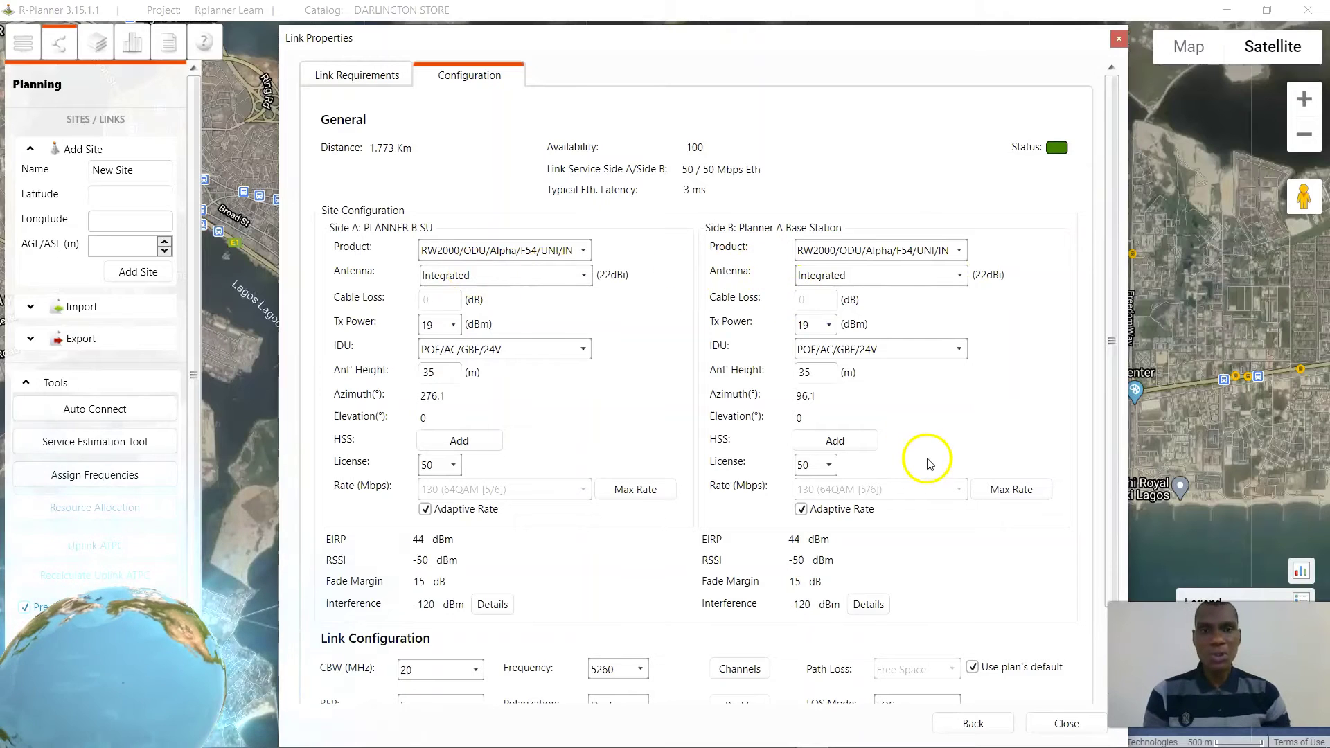
scroll(928, 463, "down", 2)
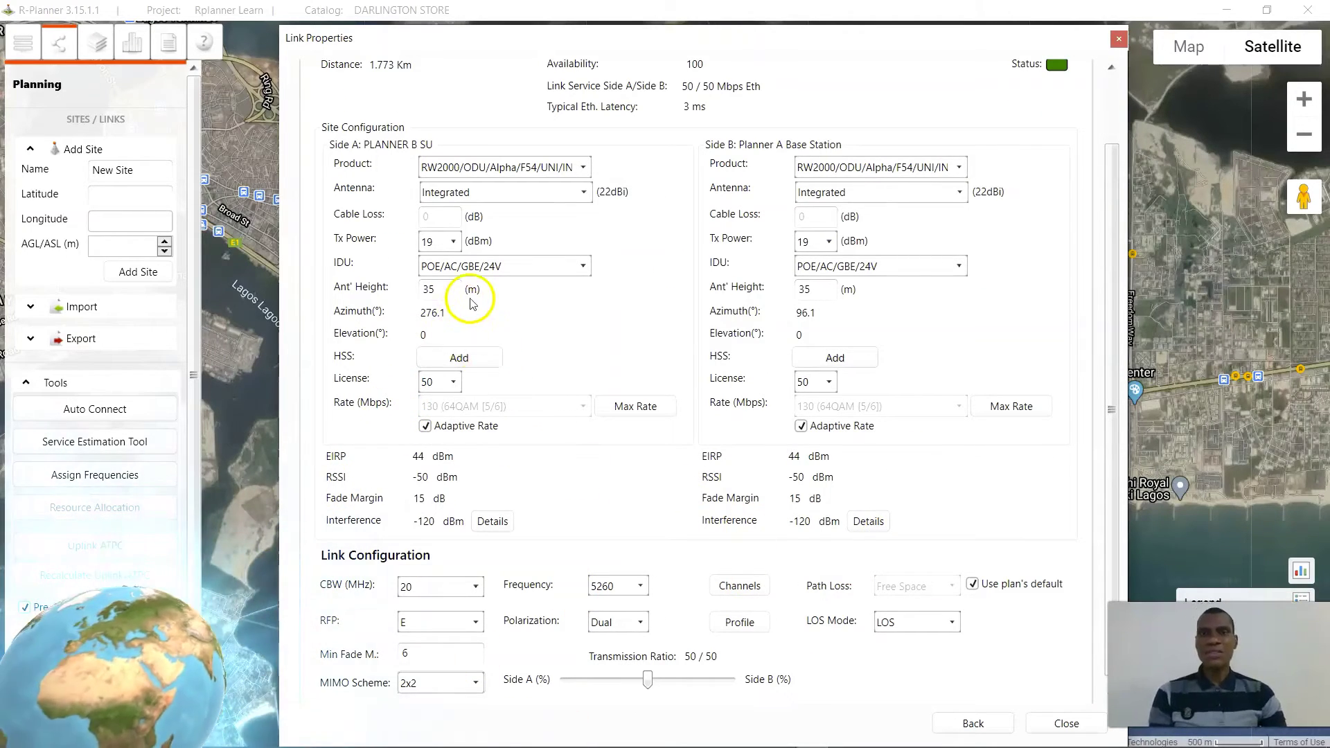
scroll(647, 513, "down", 1)
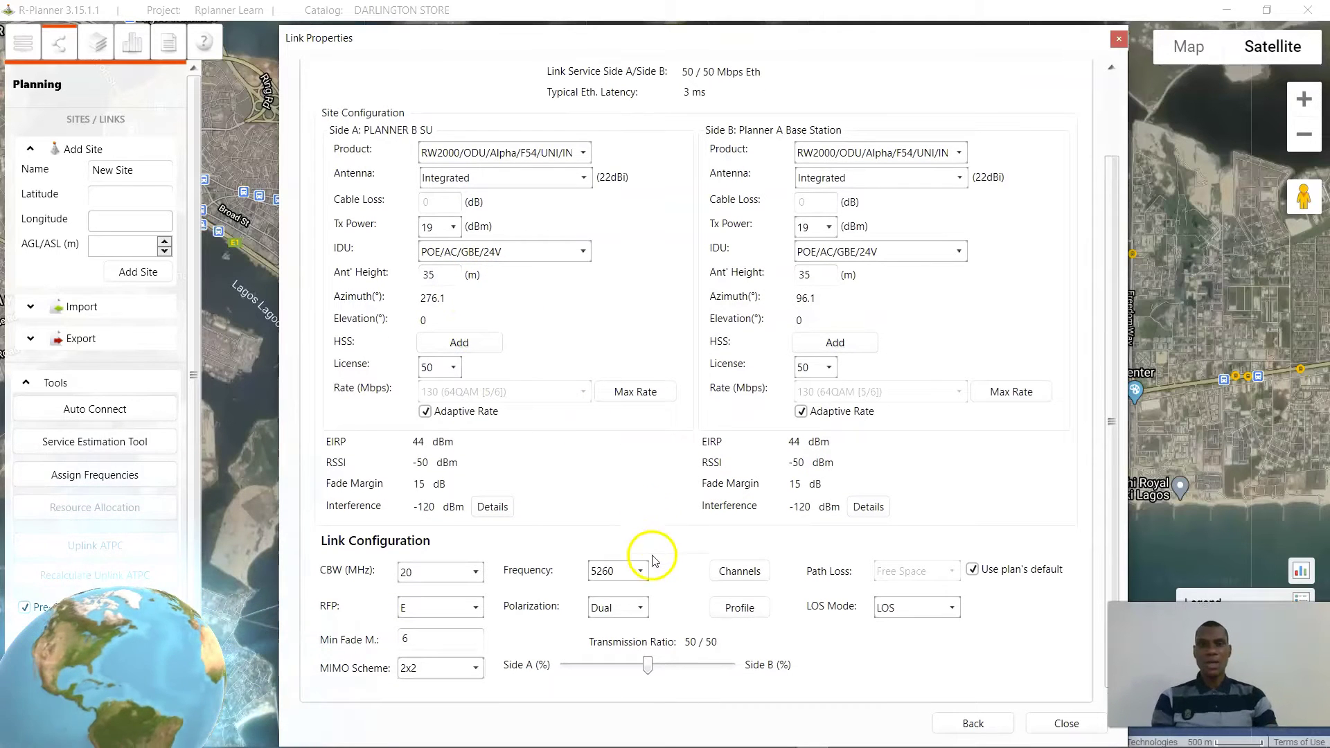
scroll(937, 385, "up", 2)
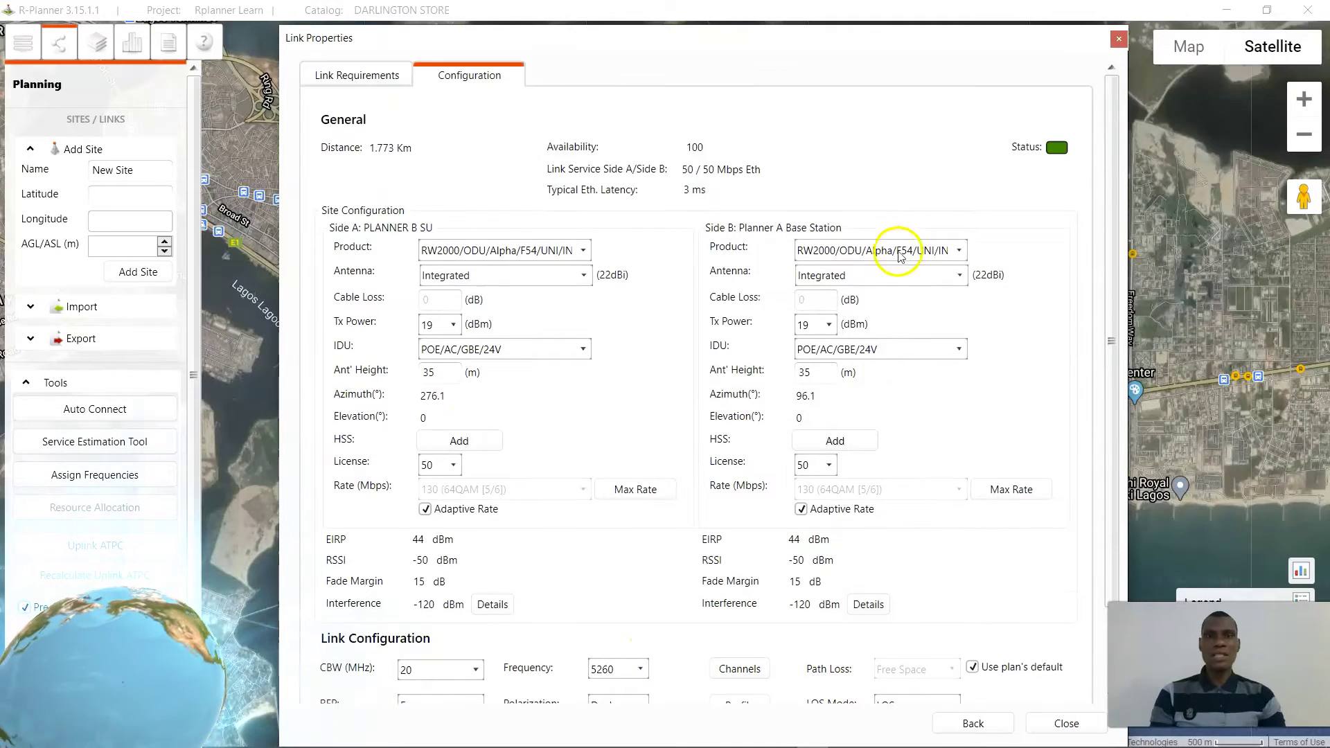
scroll(995, 371, "down", 2)
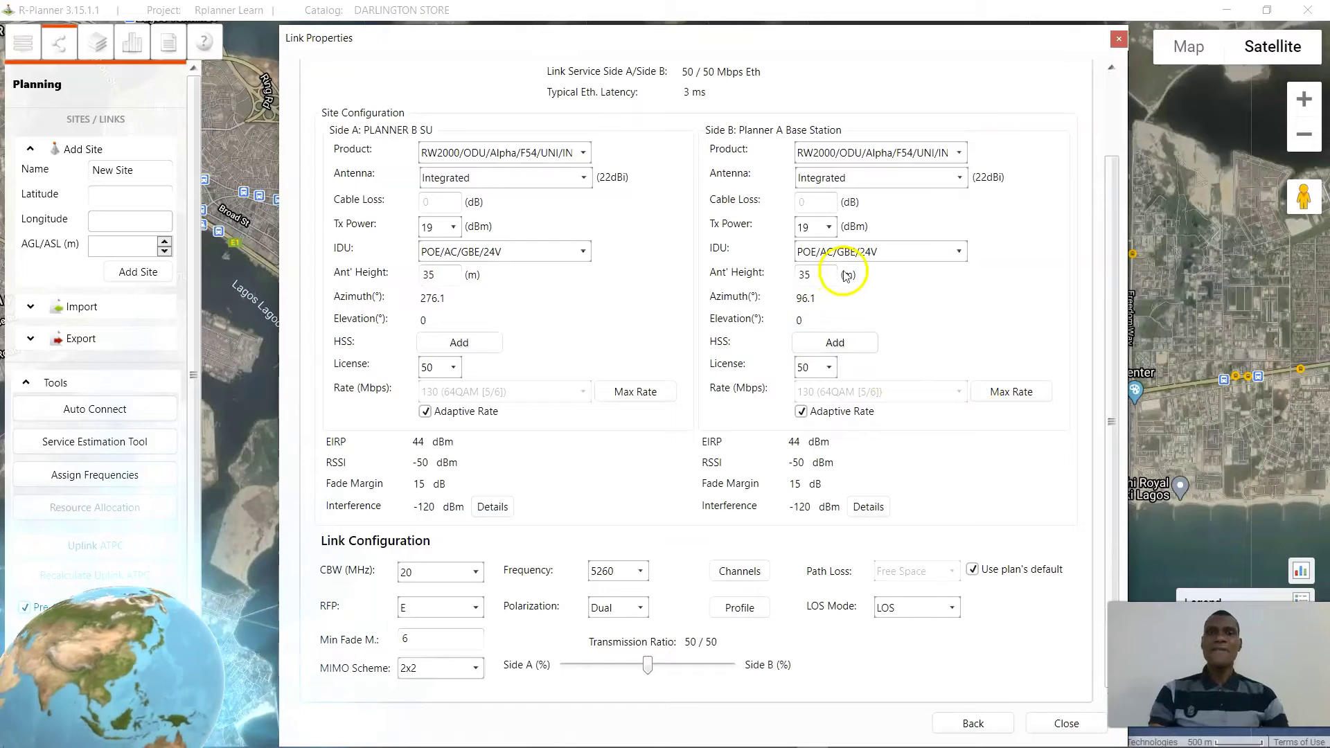
left_click(1056, 724)
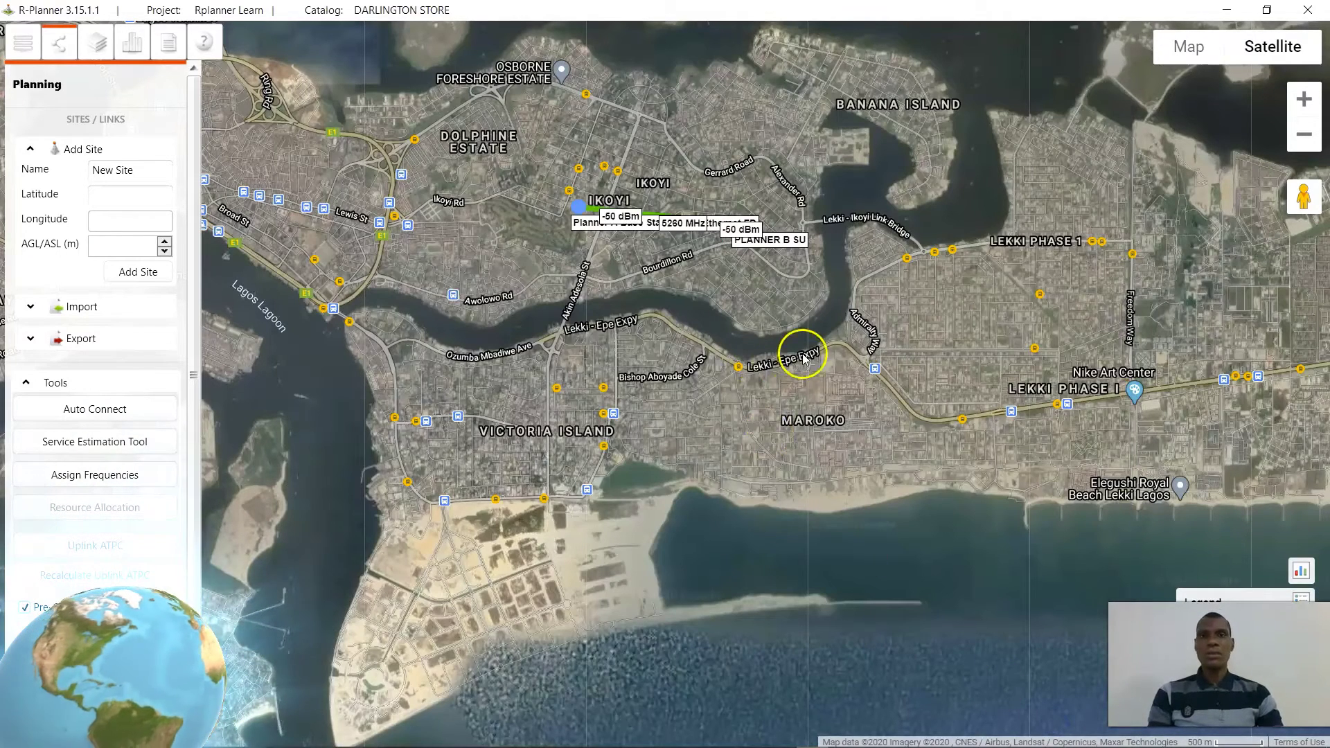
Examine the configured link on the map and the Planner A Base Station's equipment, coordinates and height details
scroll(824, 356, "up", 2)
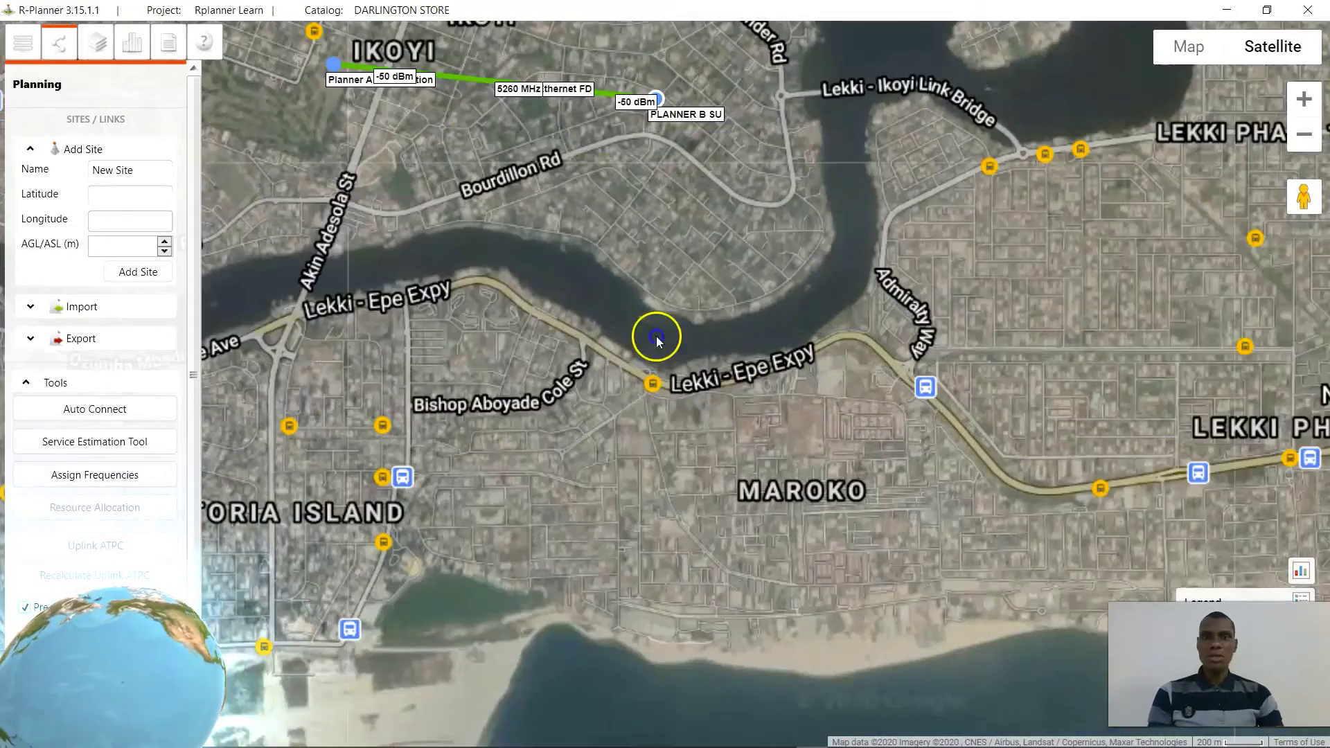
left_click_drag(657, 333, 835, 510)
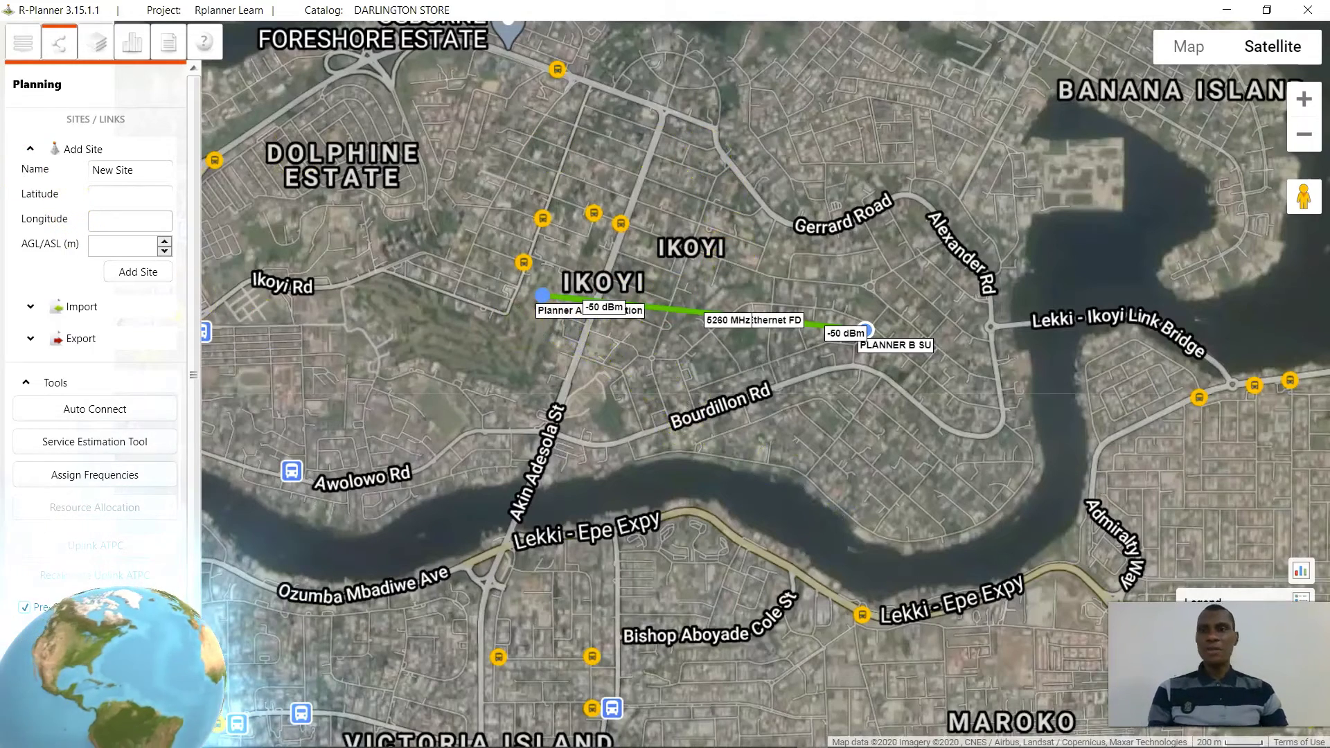
left_click(19, 55)
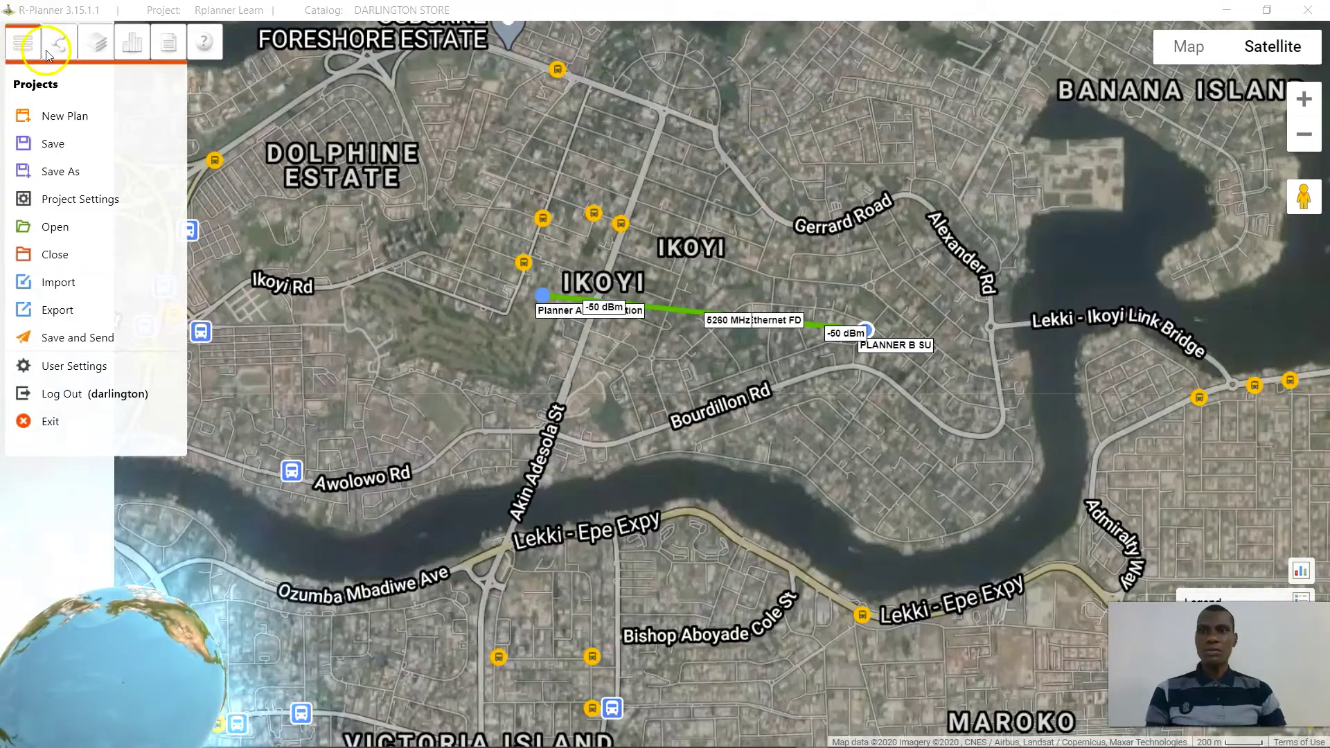
left_click(23, 52)
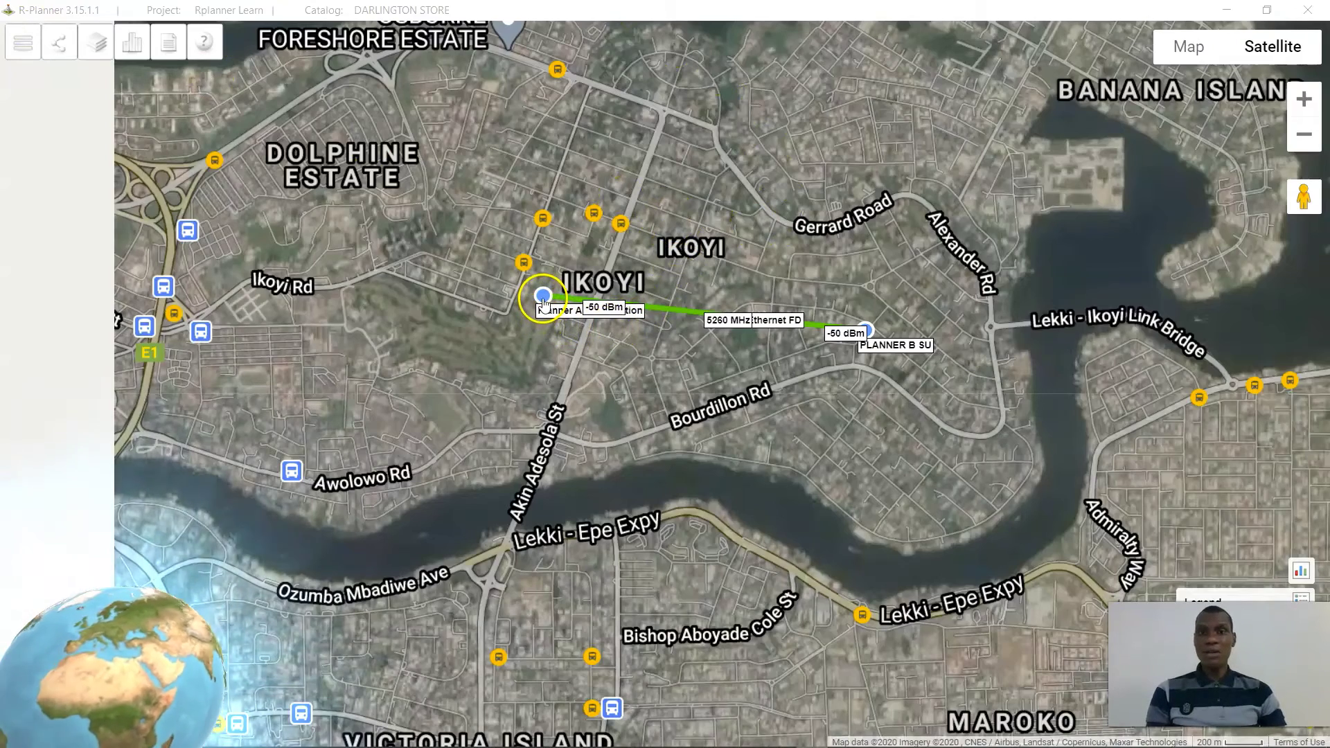
scroll(693, 440, "up", 1)
scroll(696, 441, "up", 1)
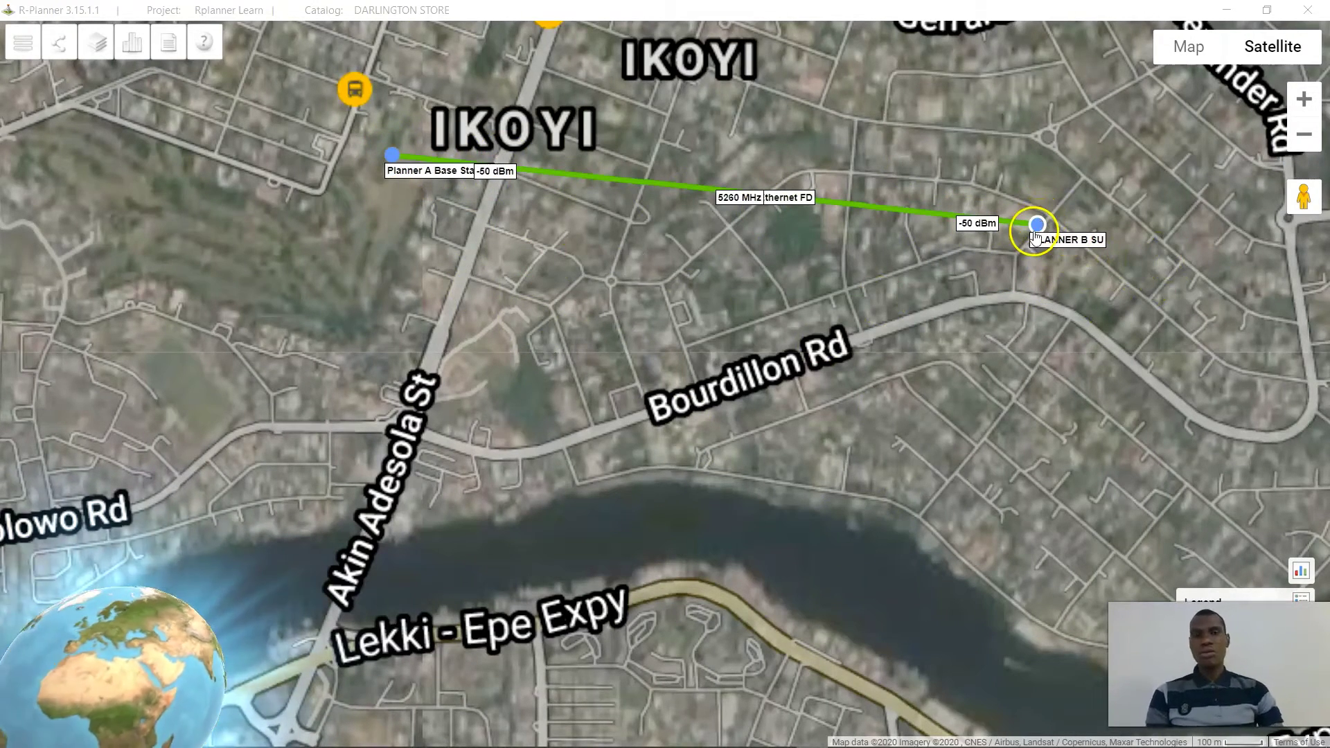
left_click(389, 160)
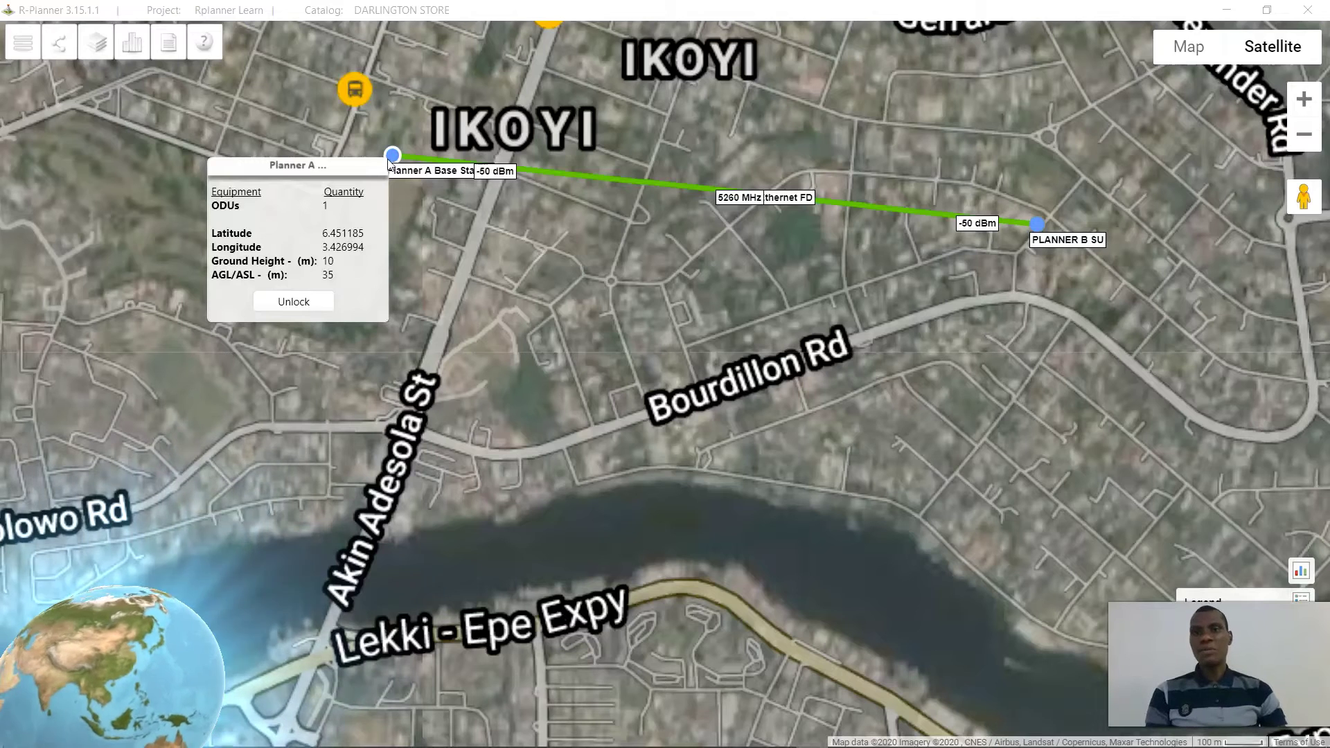
left_click(371, 170)
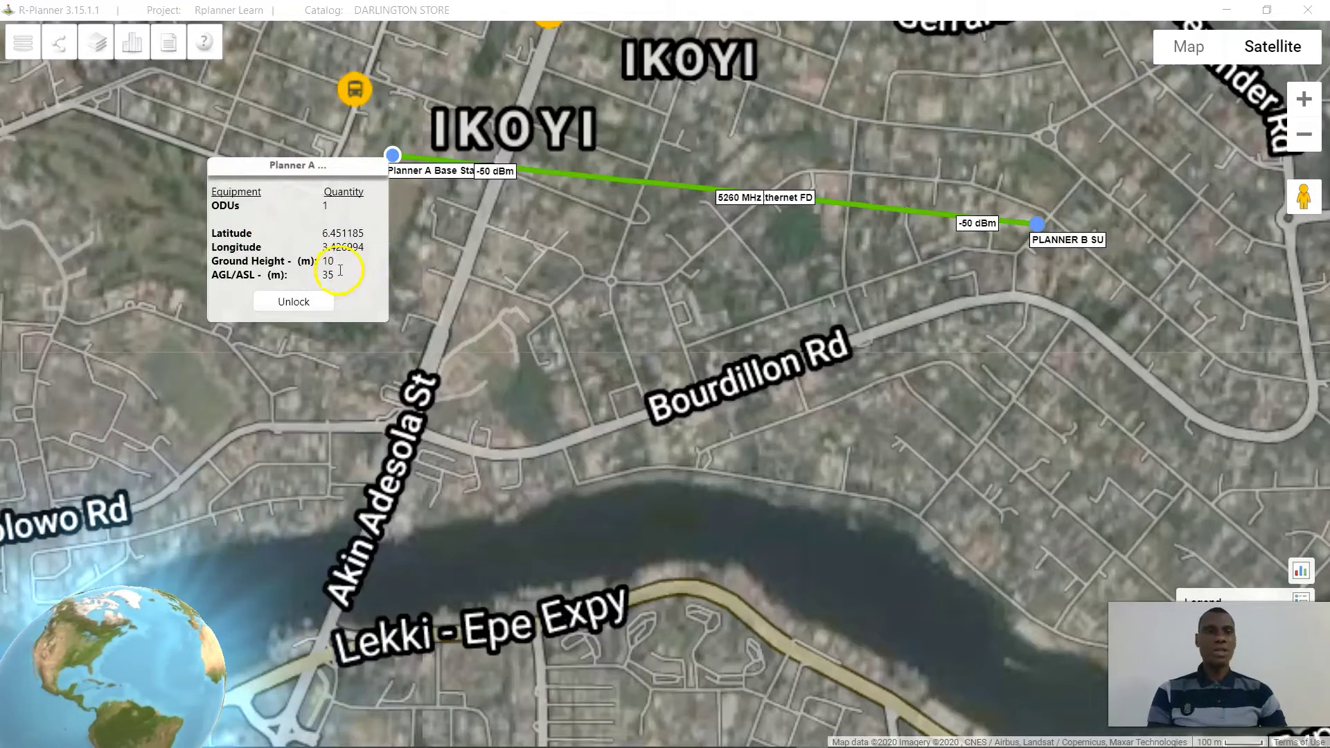
left_click(1137, 263)
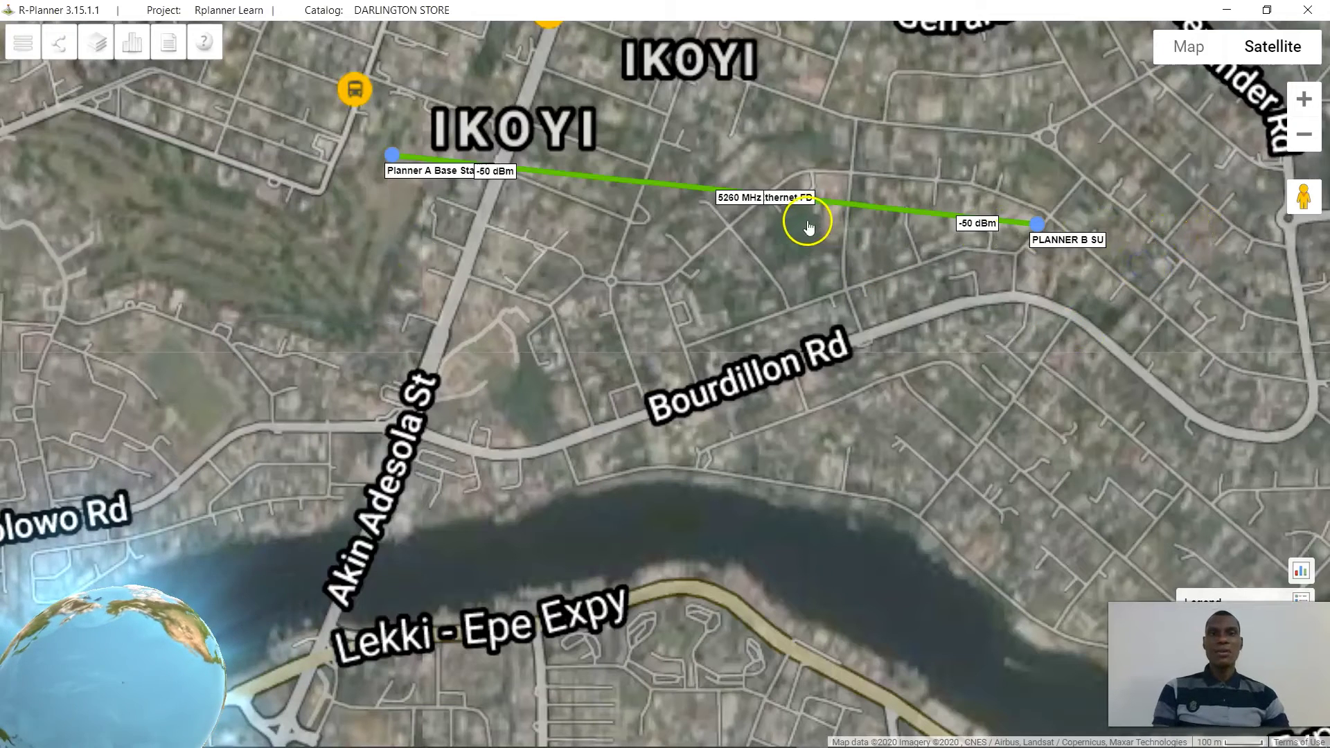
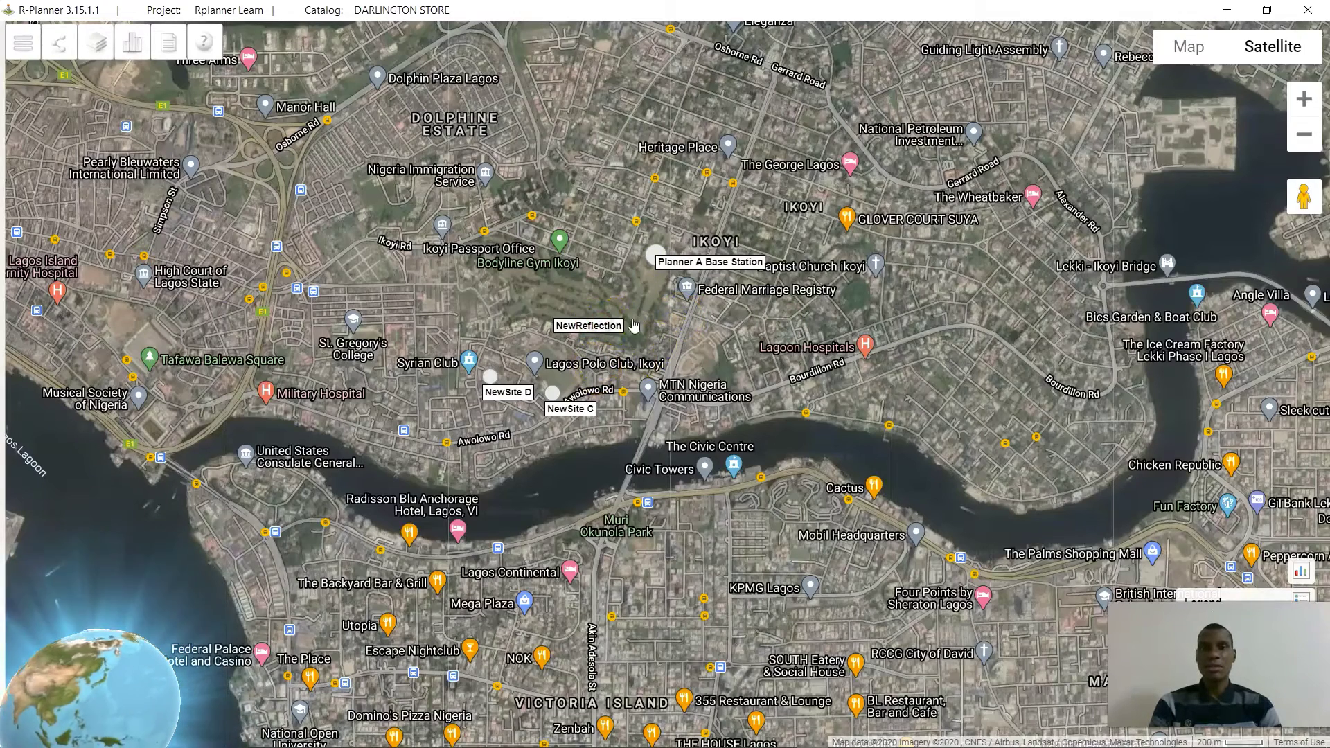
Check the Planner A Base Station site's details and add an HBS to that site
left_click(652, 263)
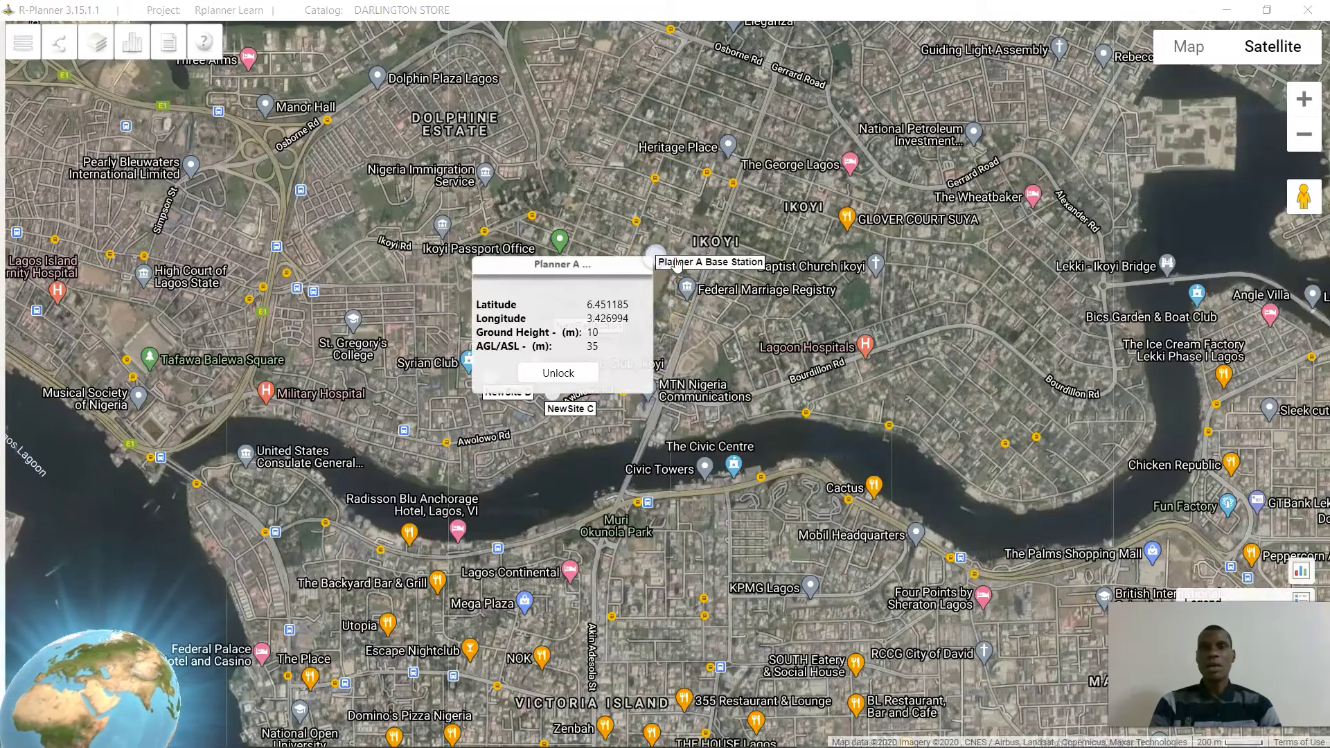
left_click(678, 288)
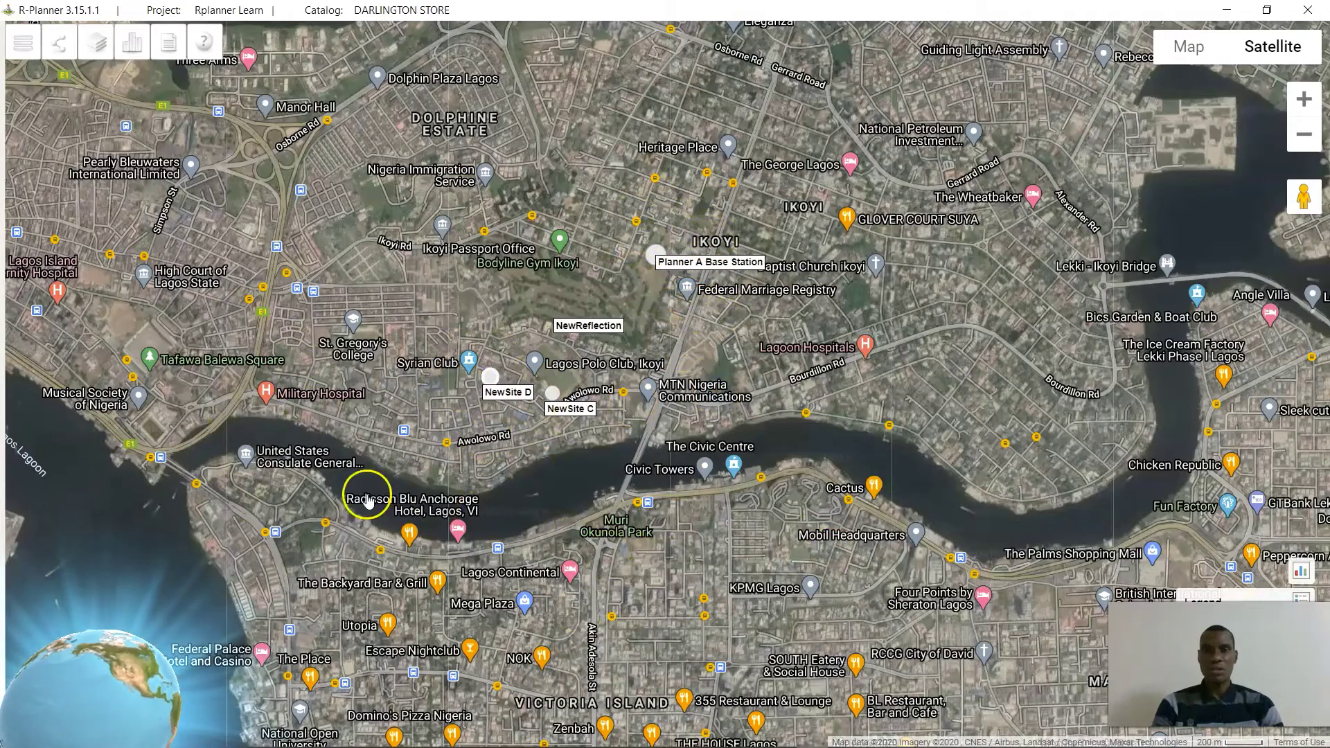
right_click(651, 255)
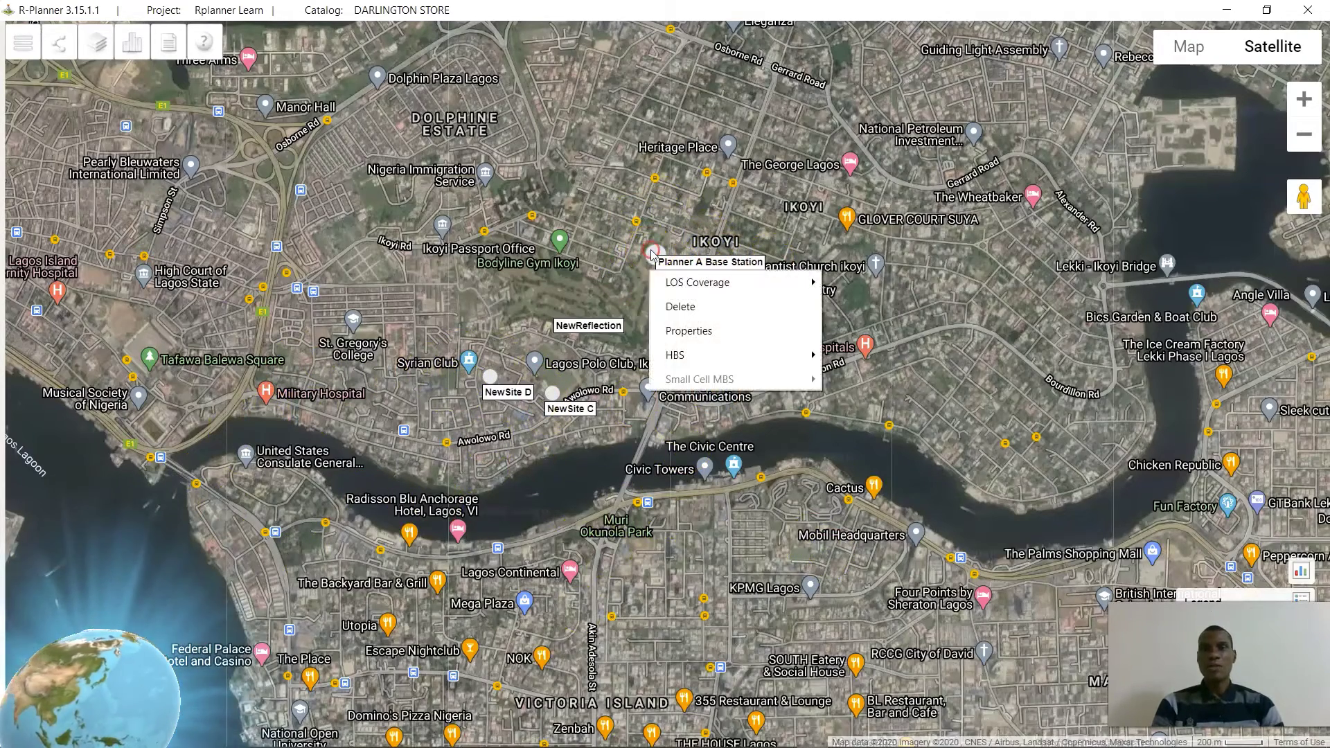
mouse_move(682, 355)
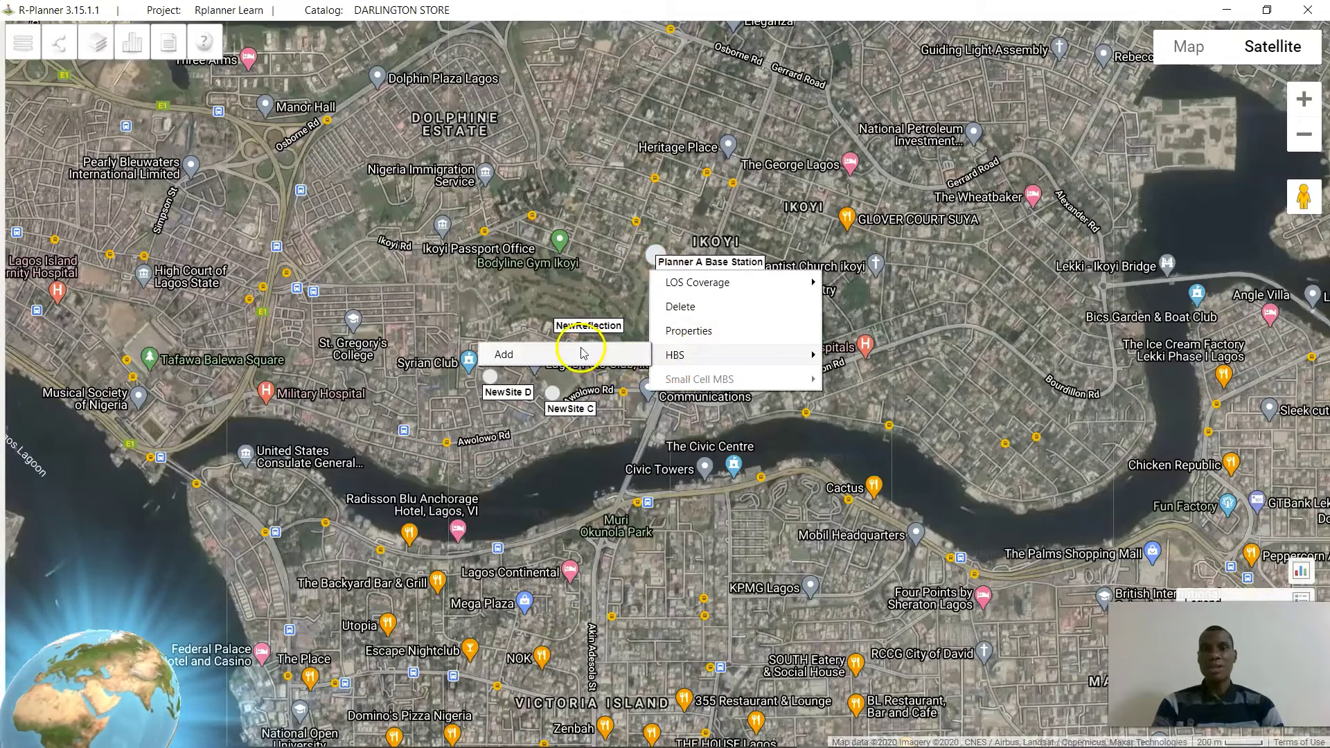
left_click(616, 357)
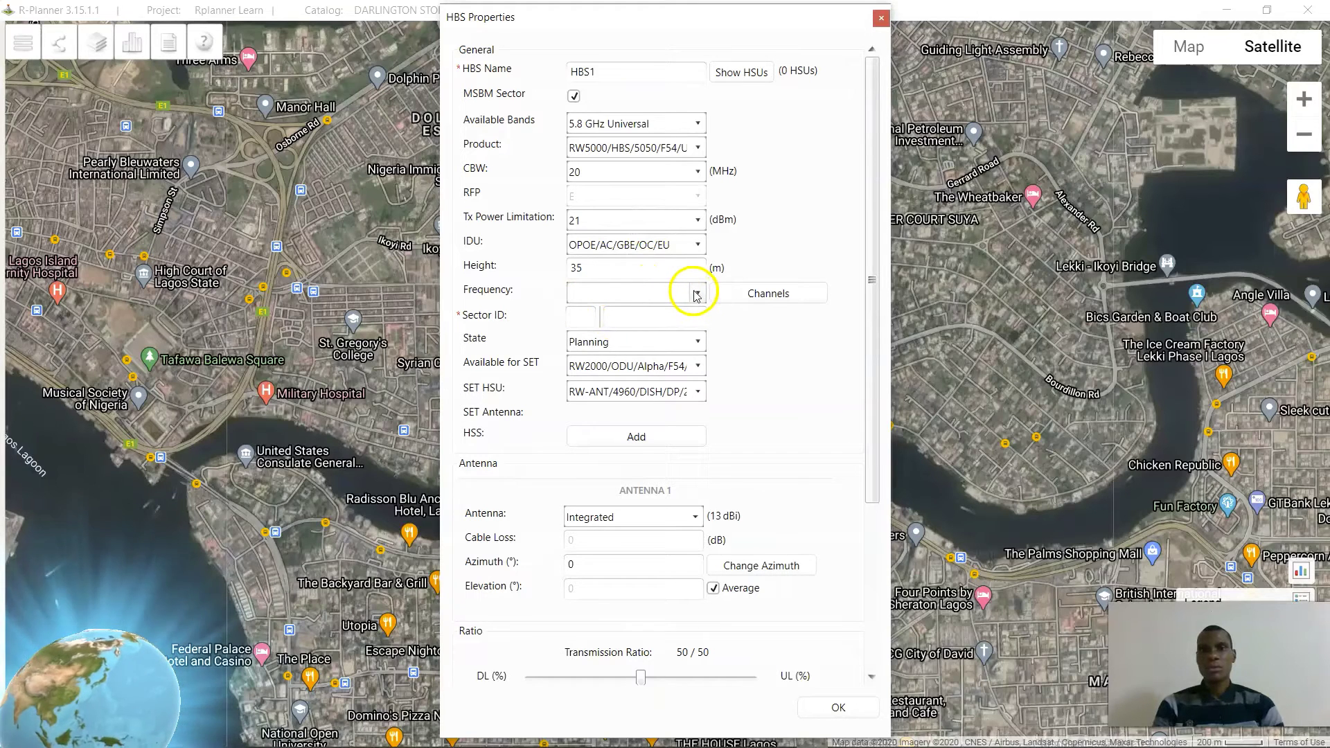
Set the HBS frequency to 5825 and enter the sector ID as LINK and LEARN
left_click(618, 72)
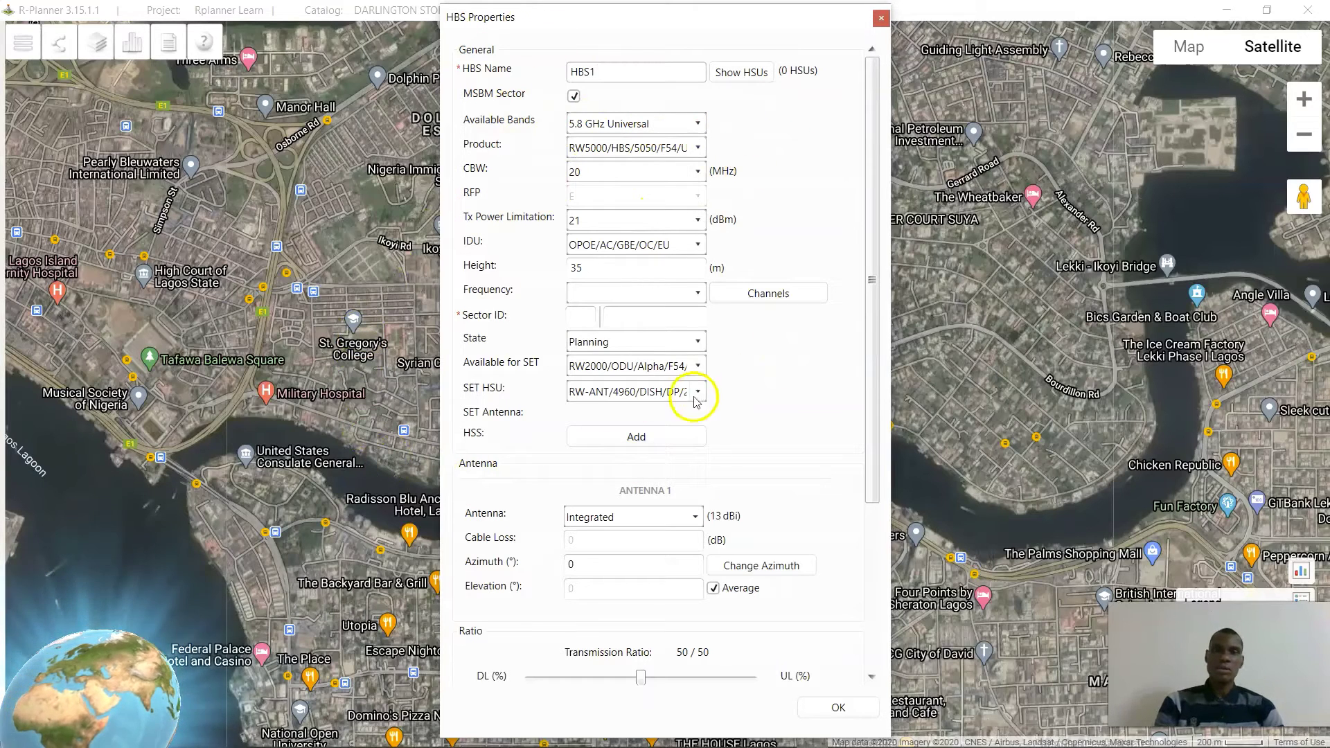
left_click(680, 296)
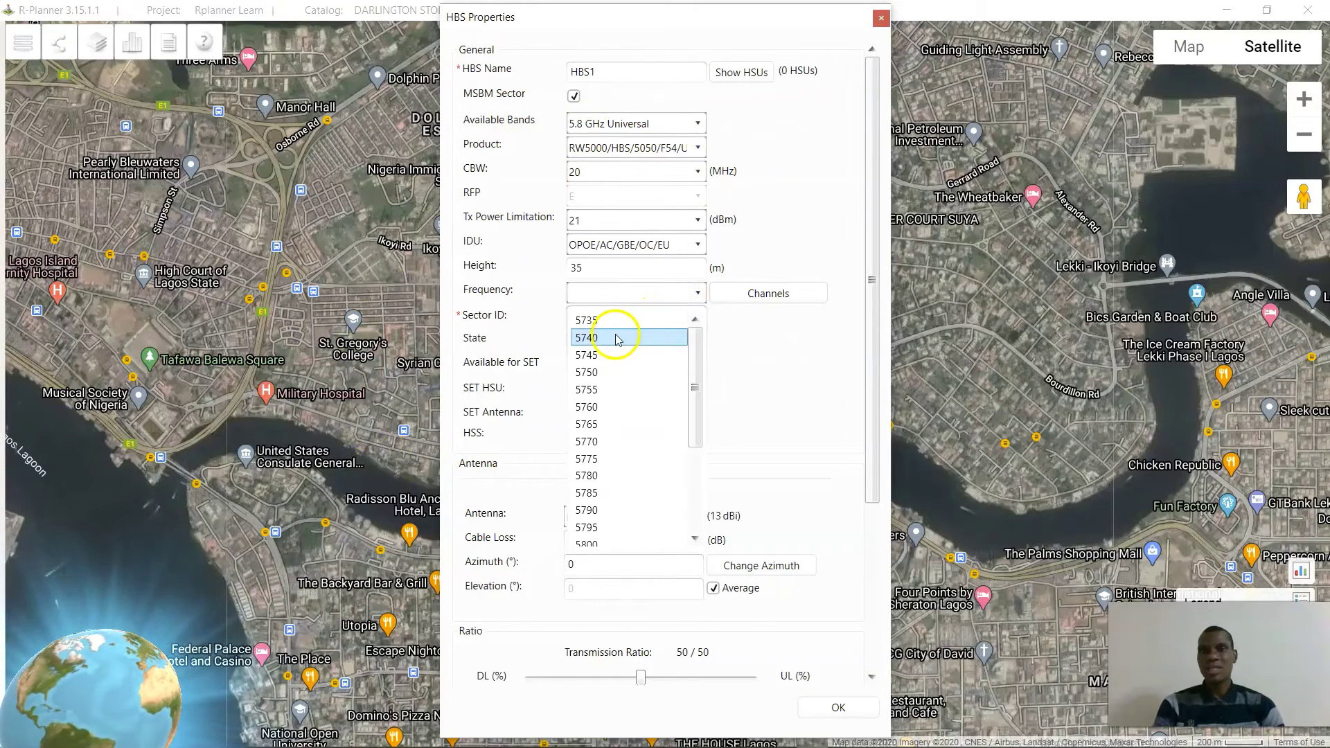
scroll(582, 511, "down", 1)
left_click_drag(694, 415, 682, 506)
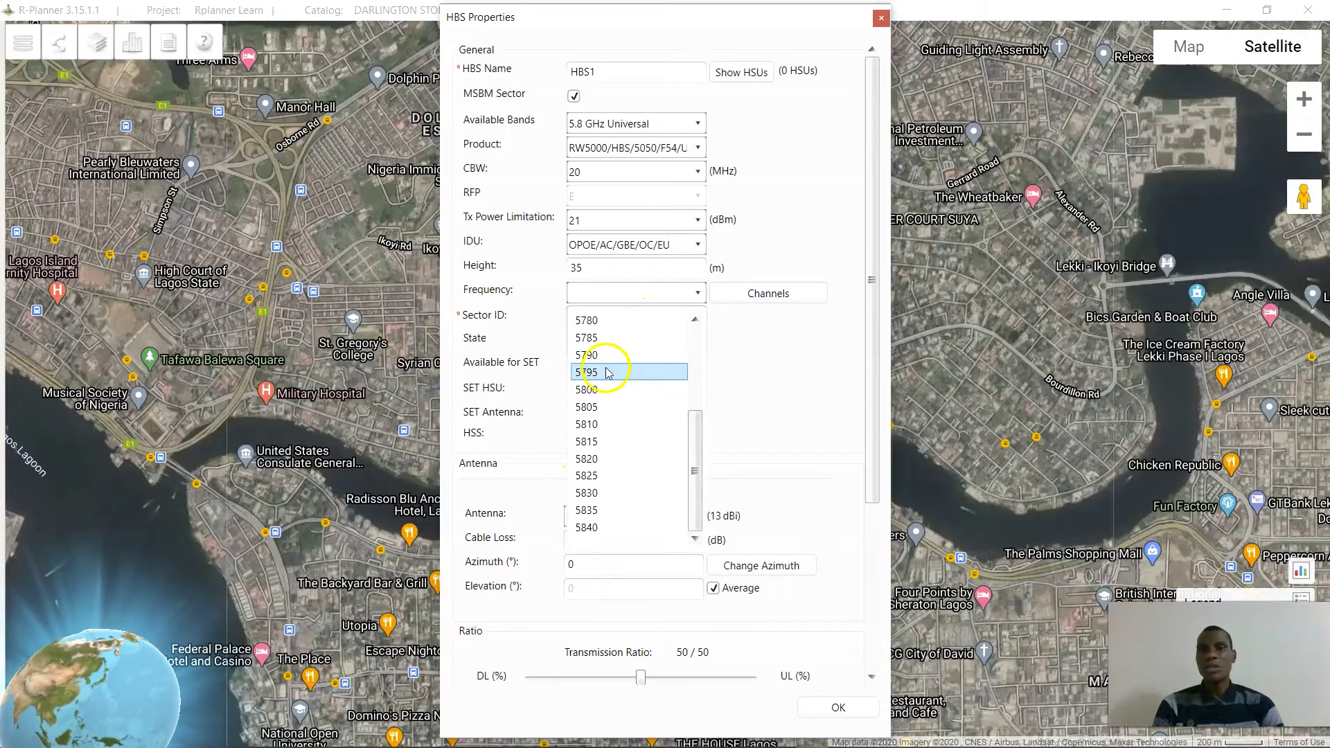
left_click(600, 390)
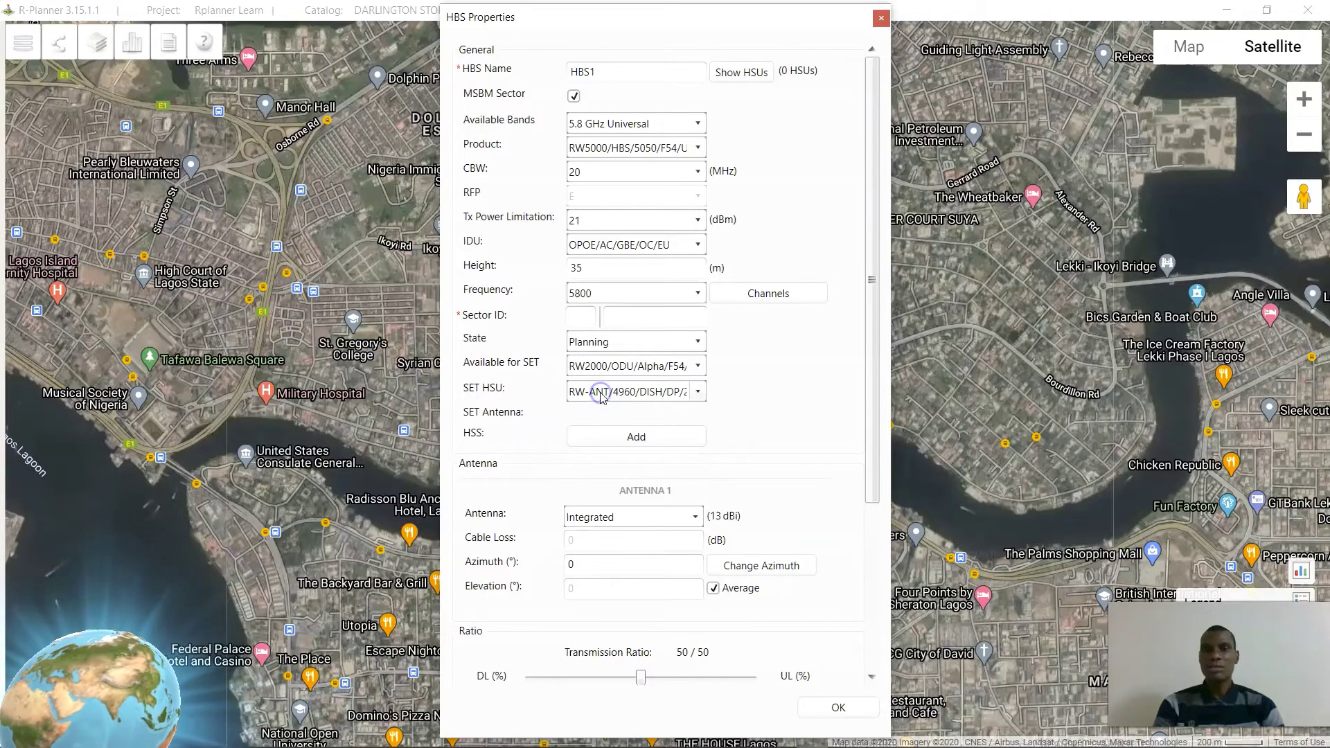
left_click(683, 295)
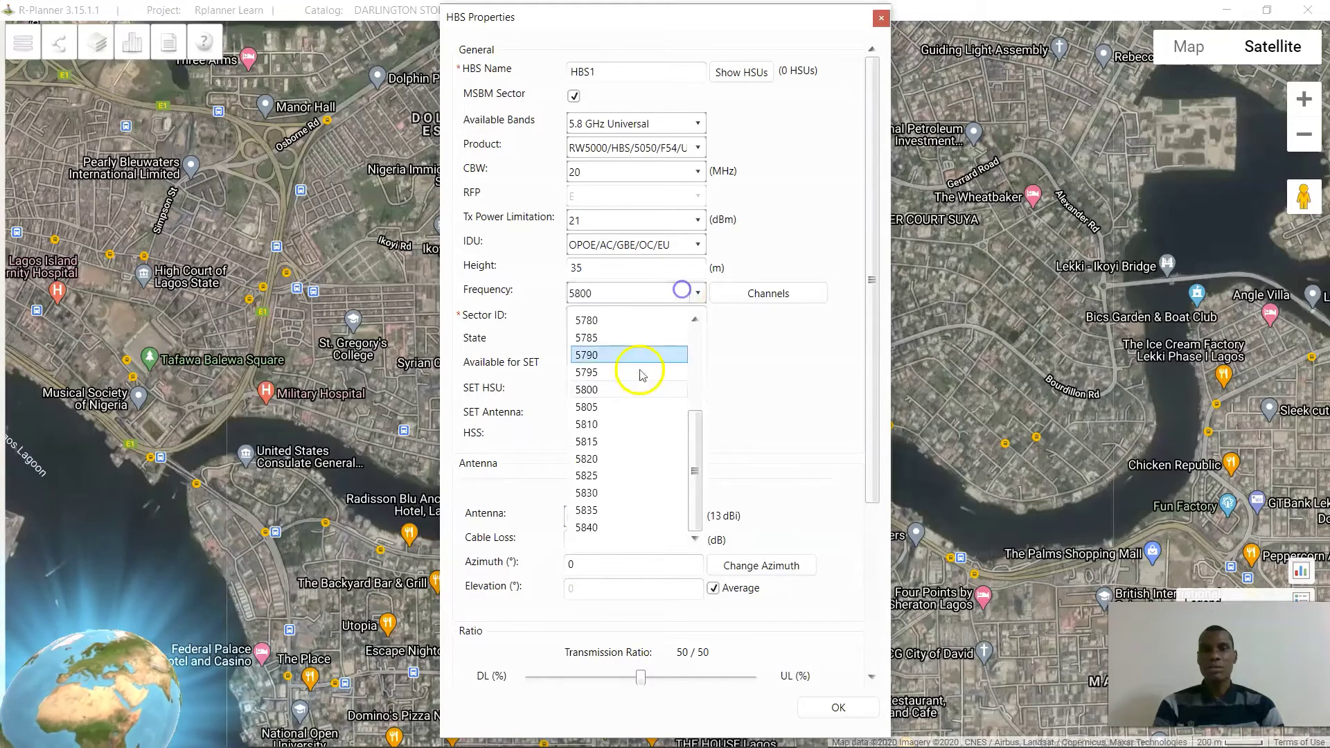
left_click(594, 478)
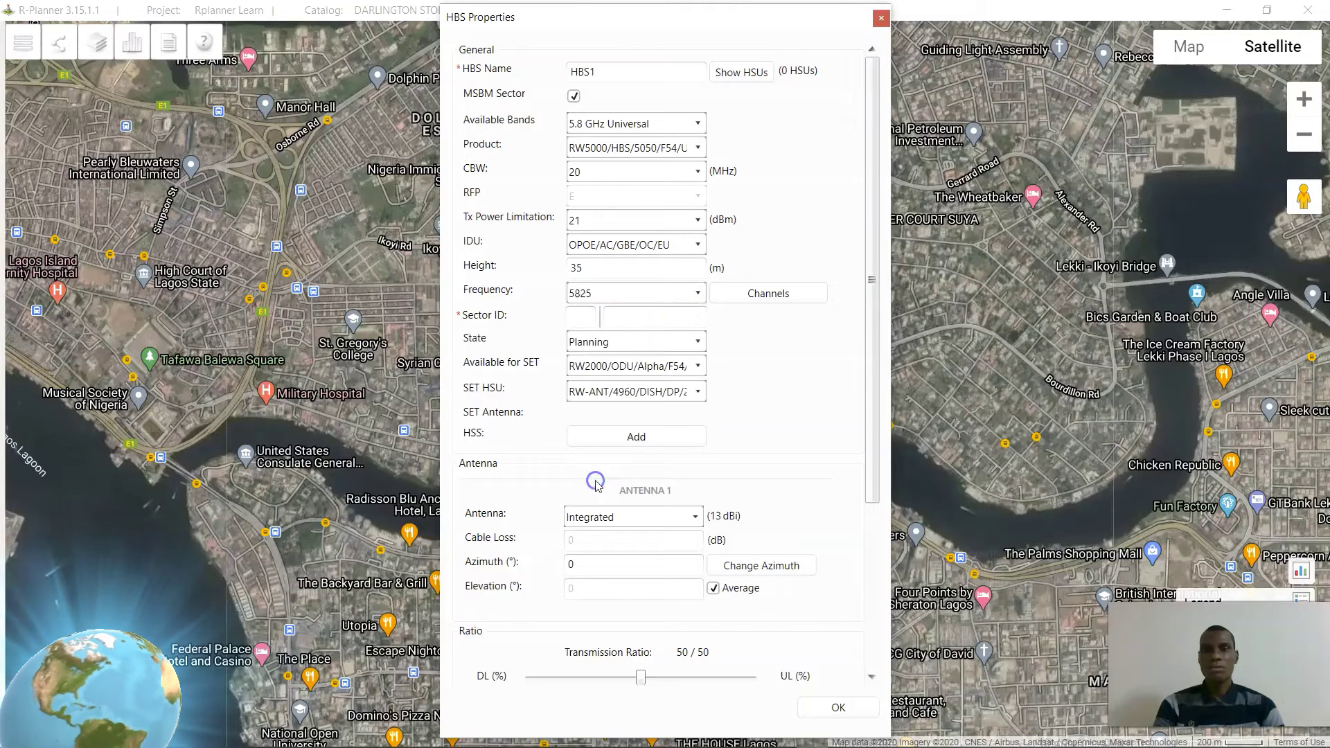
left_click(575, 313)
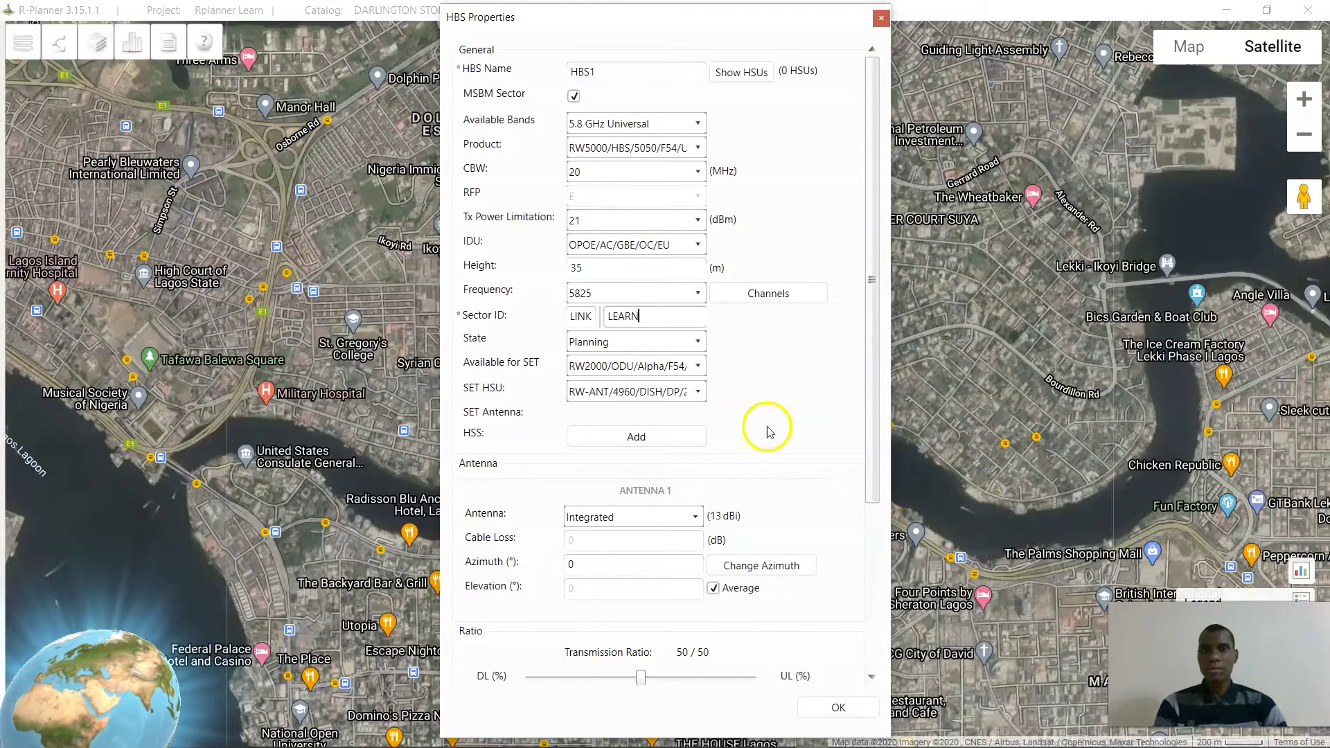
Set the HBS's Available for SET product to RW5000/SU-Pro/5625/F58/Nigeria/EMB and review the SET HSU options
left_click(697, 367)
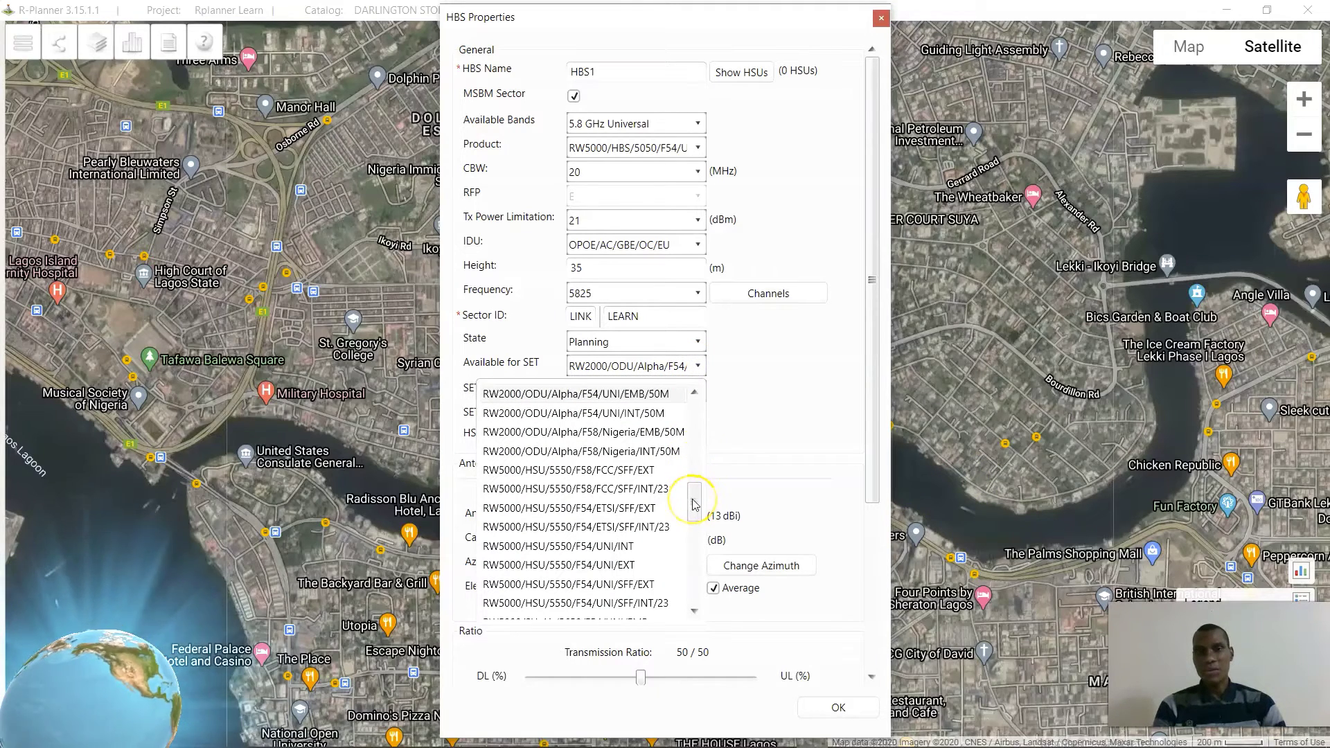
left_click_drag(694, 502, 695, 588)
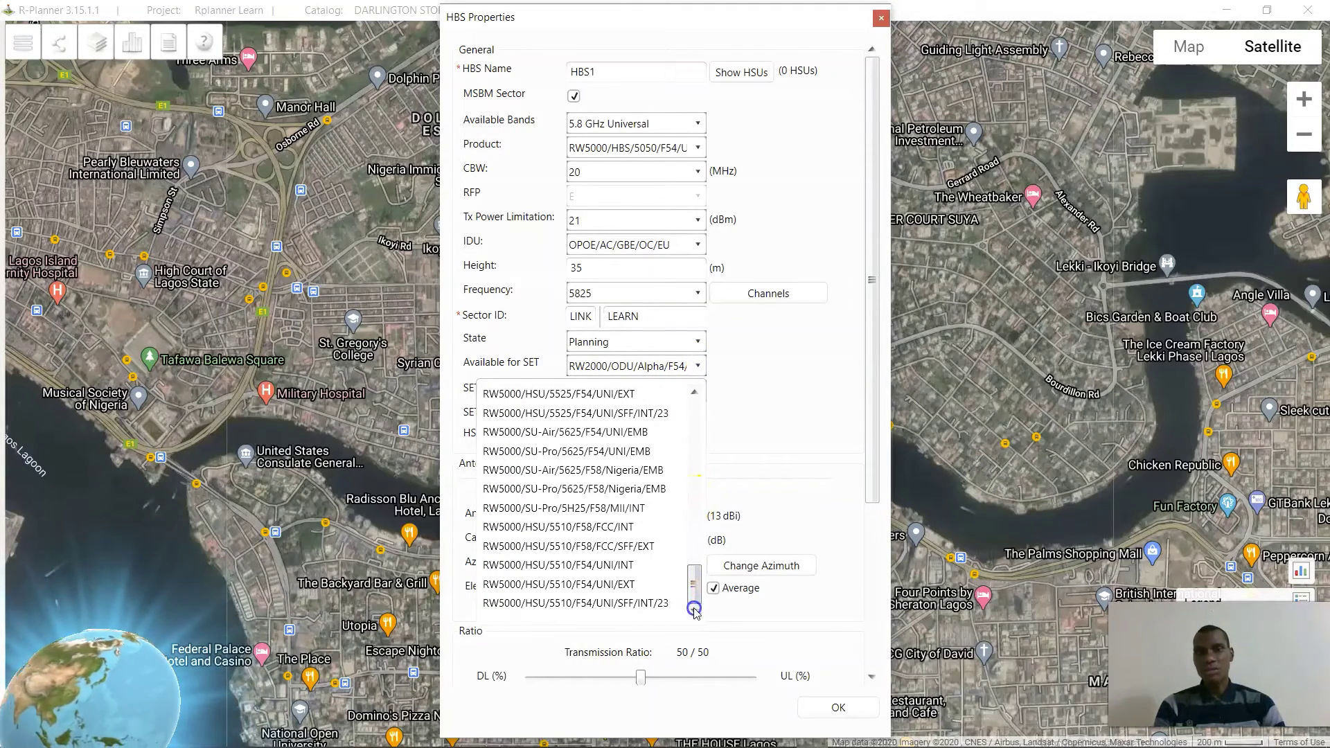
left_click(564, 491)
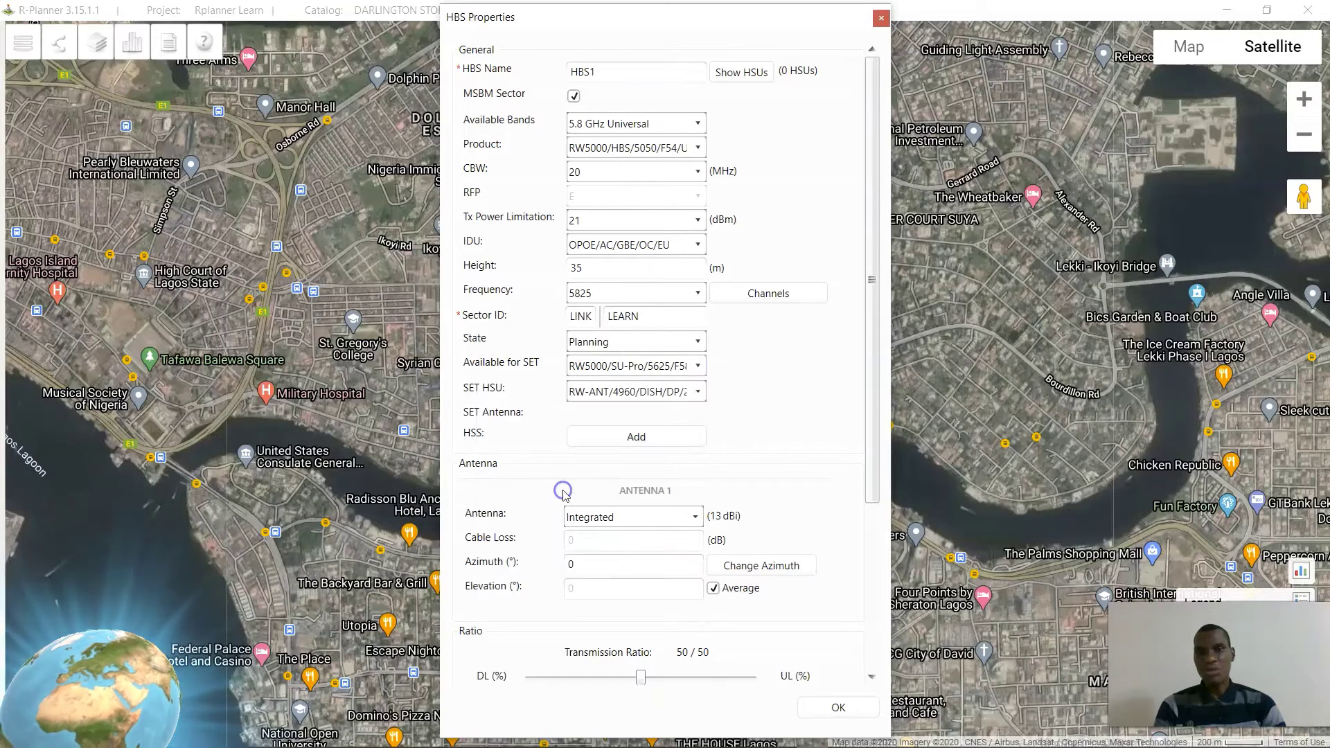
left_click(698, 392)
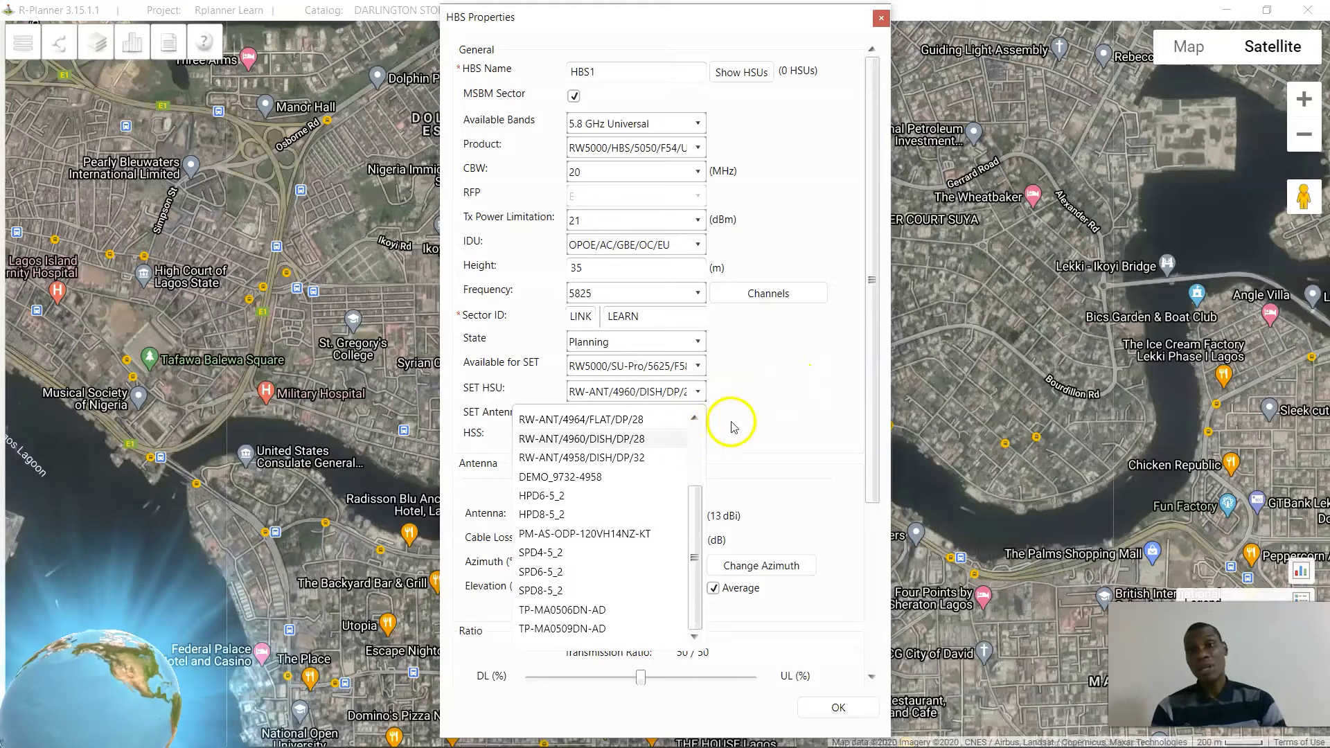
left_click(803, 421)
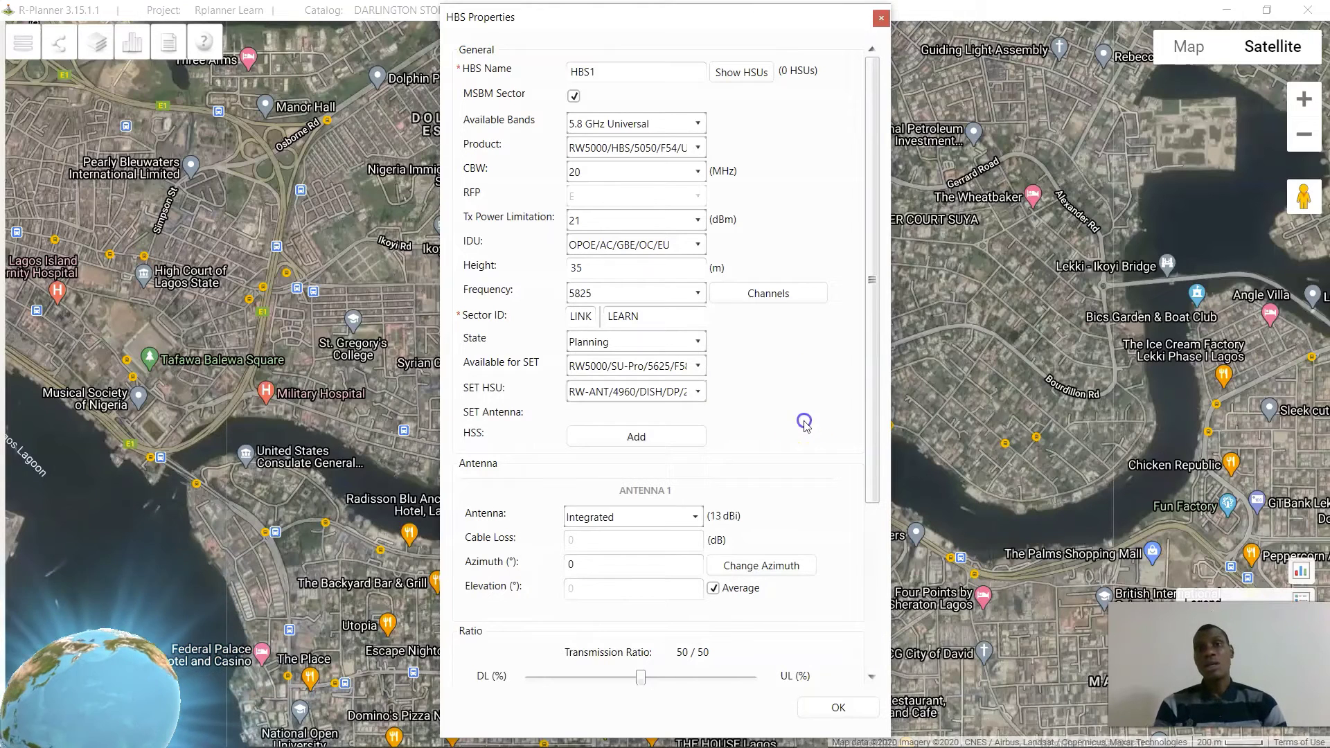
left_click(705, 398)
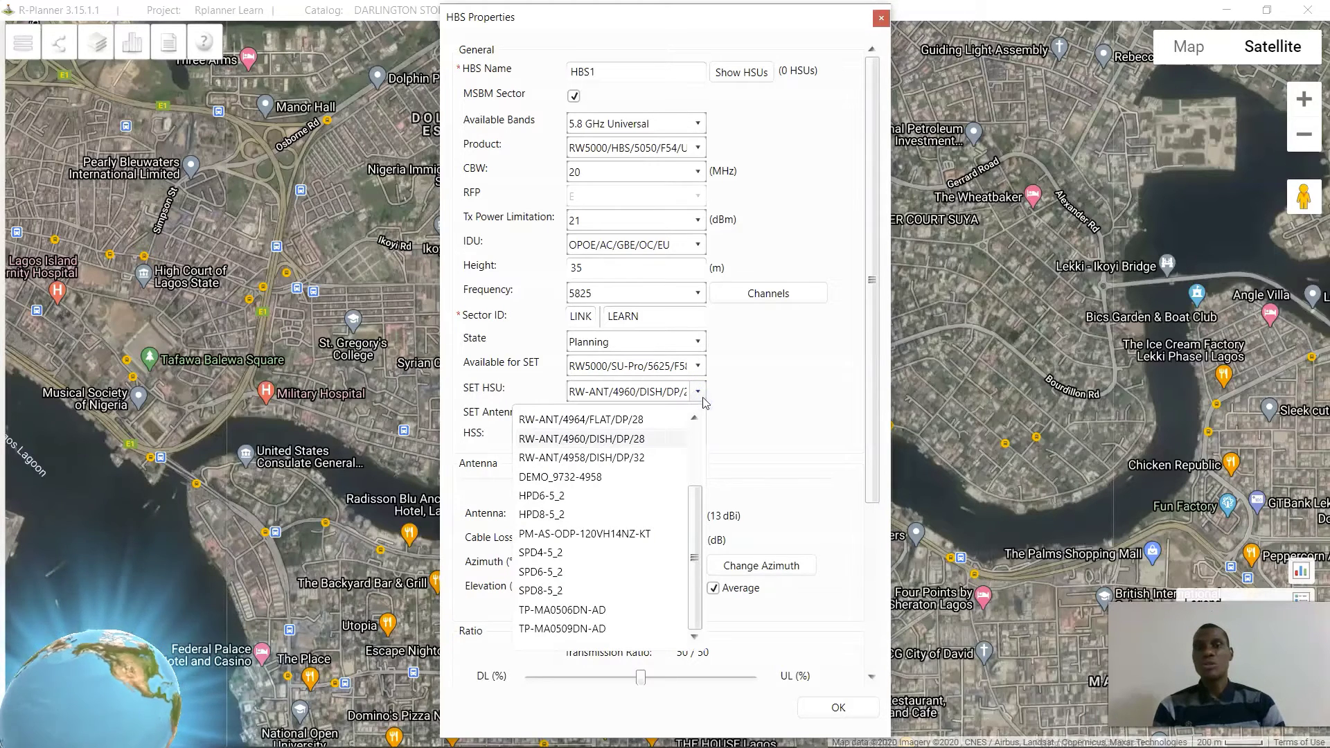
left_click(753, 426)
left_click(696, 365)
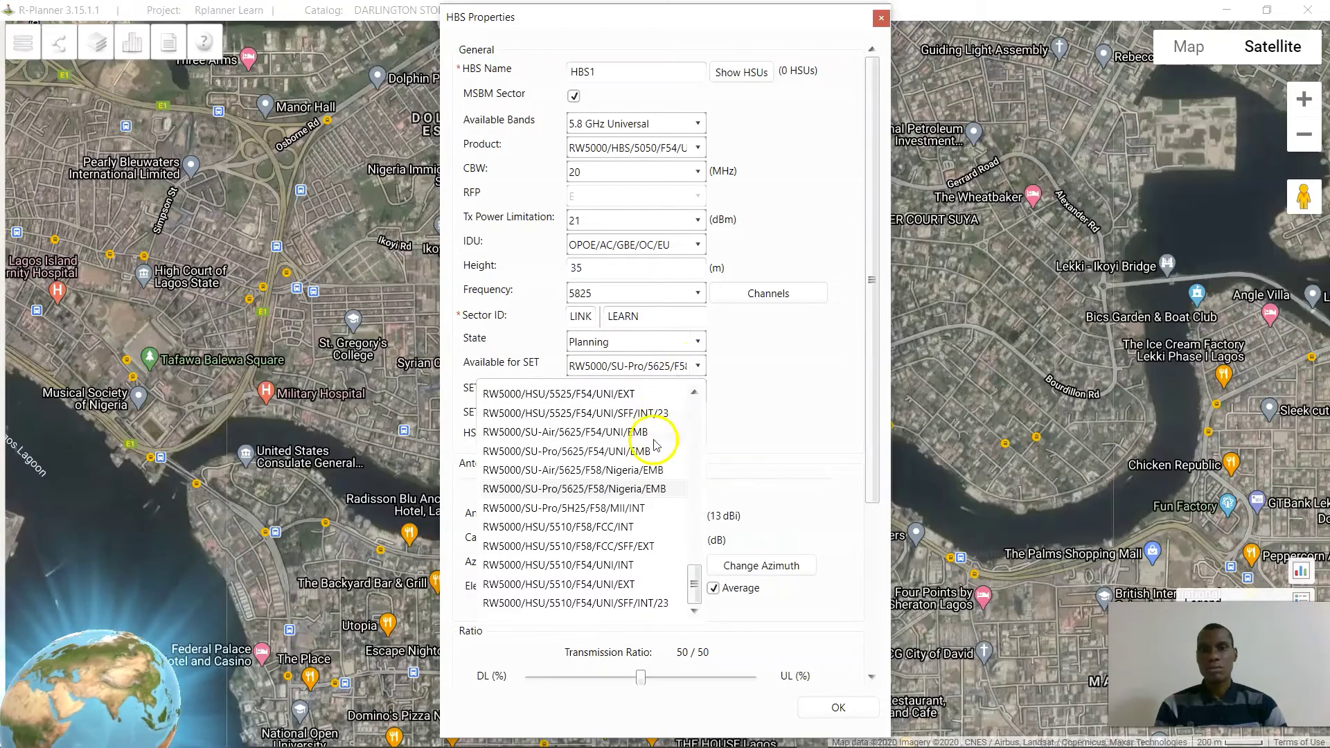
left_click(624, 490)
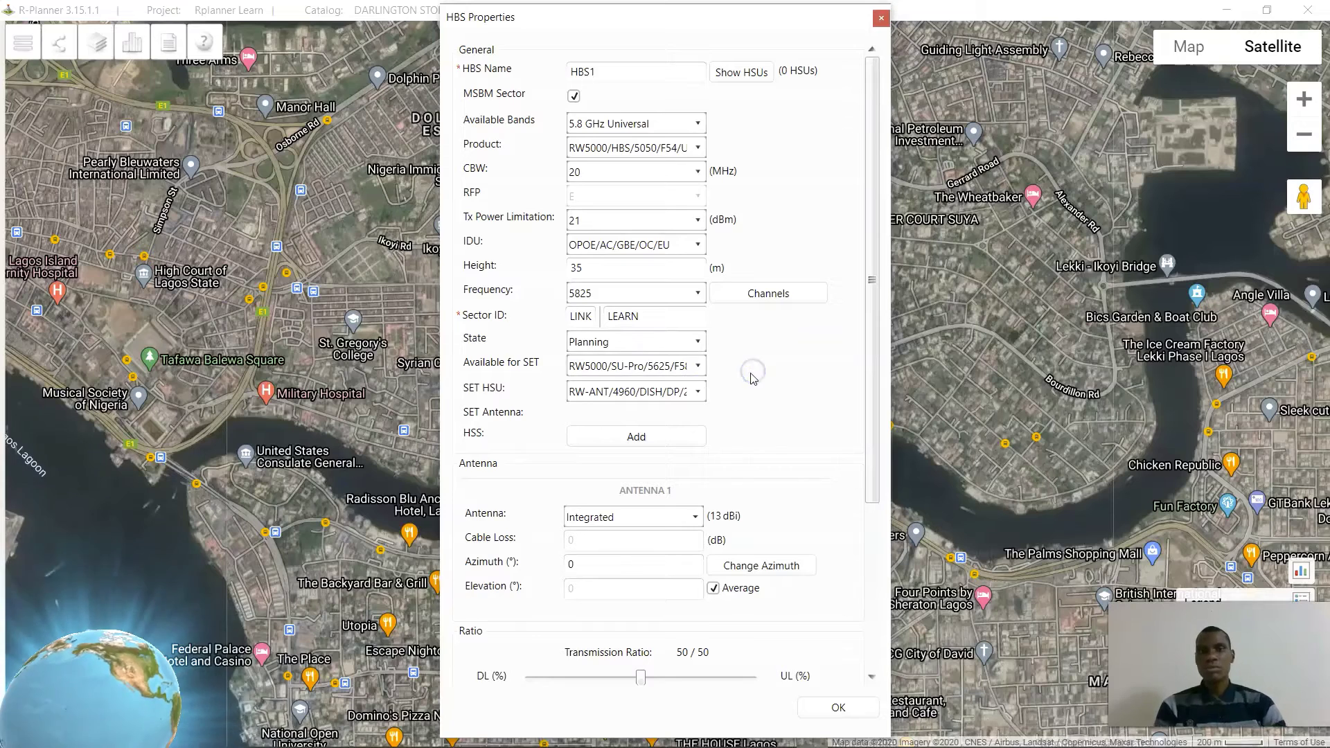
Set HBS1's azimuth to about 226.12° by aiming the sector at Awolowo Rd, and apply it with coverage creation
scroll(744, 388, "down", 5)
left_click(781, 330)
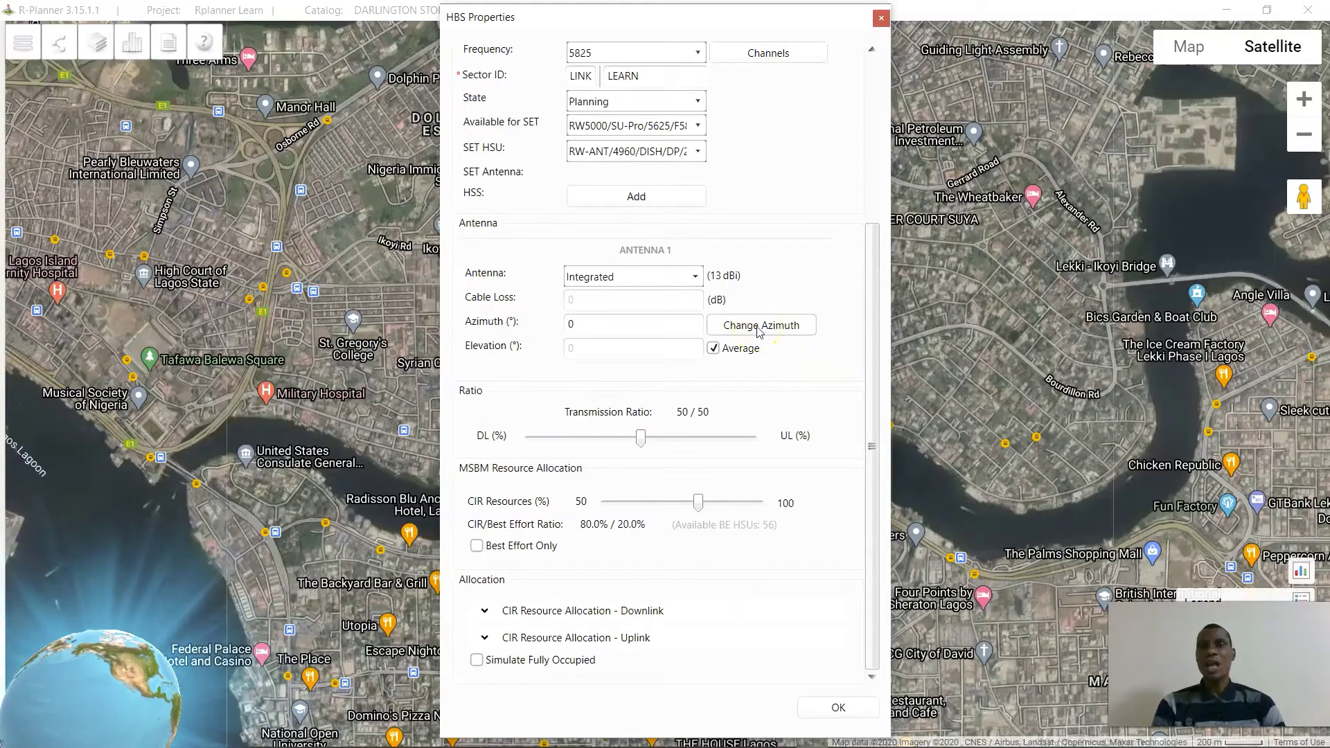
left_click(757, 328)
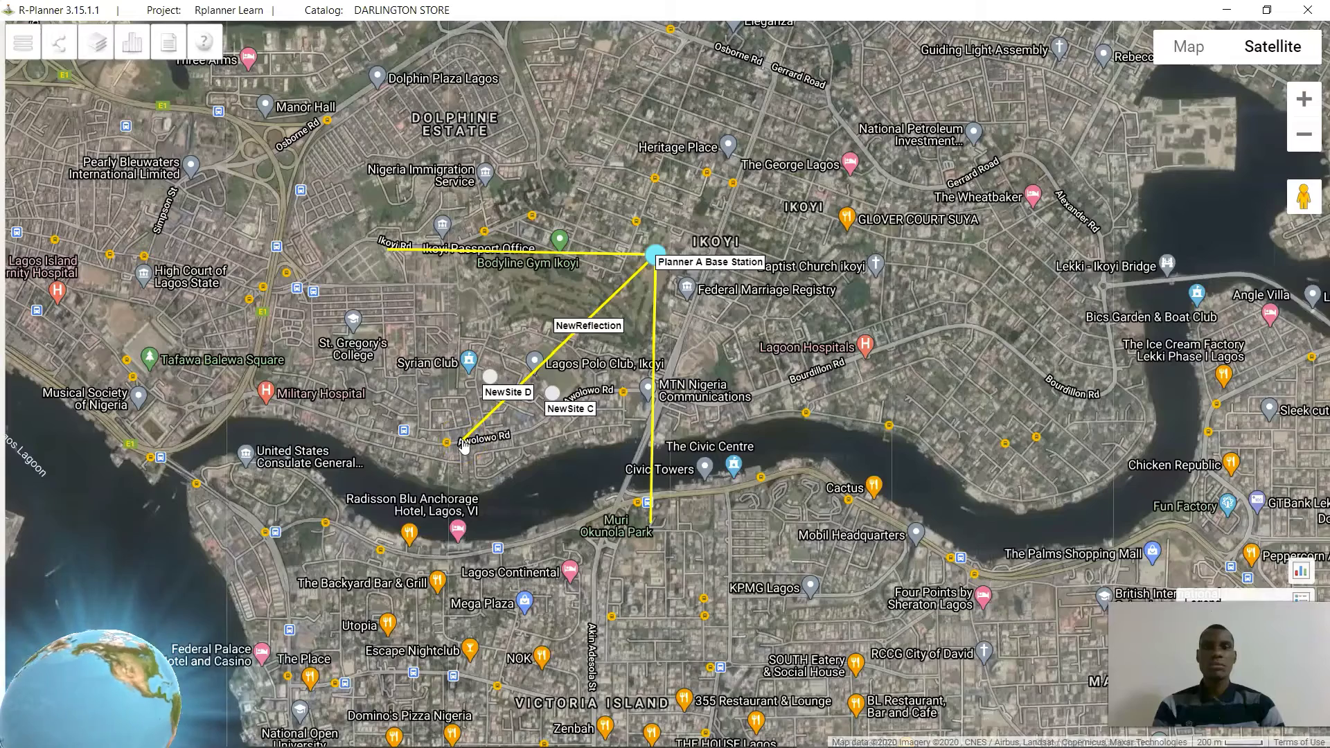
left_click(463, 445)
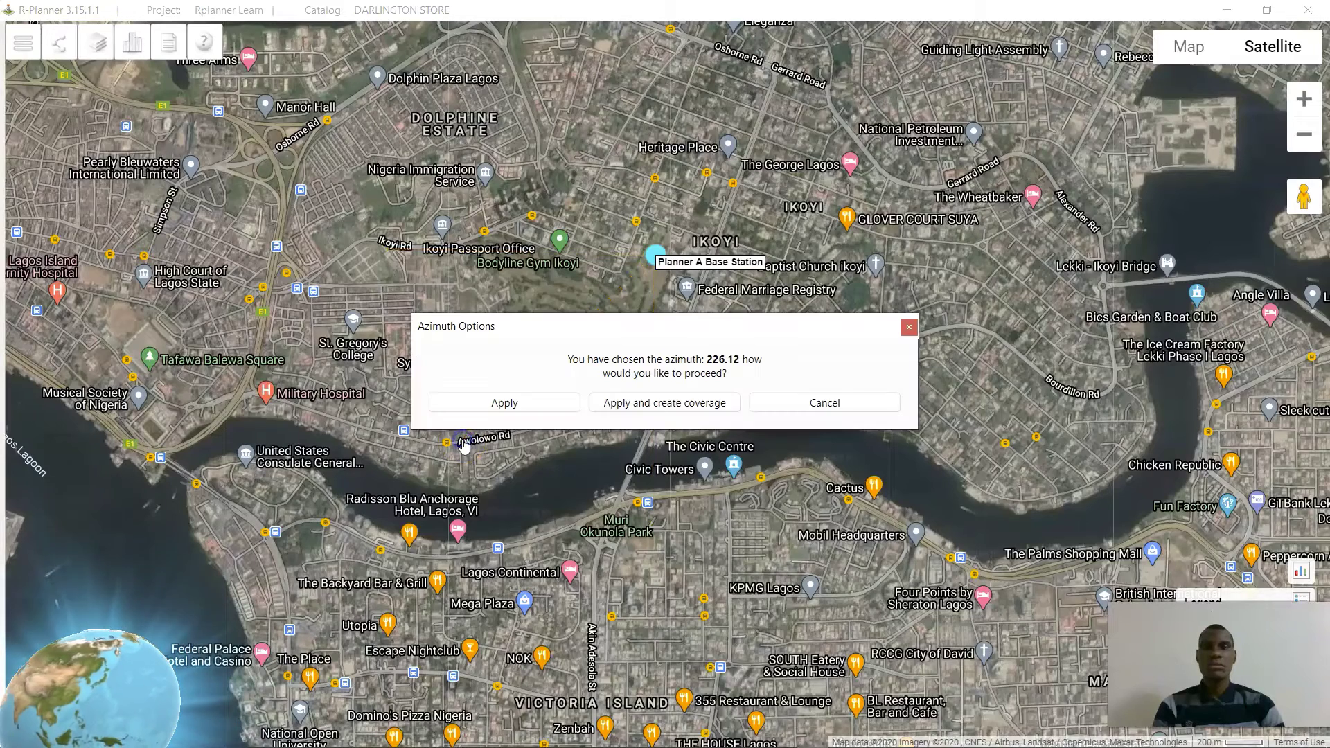
left_click(647, 404)
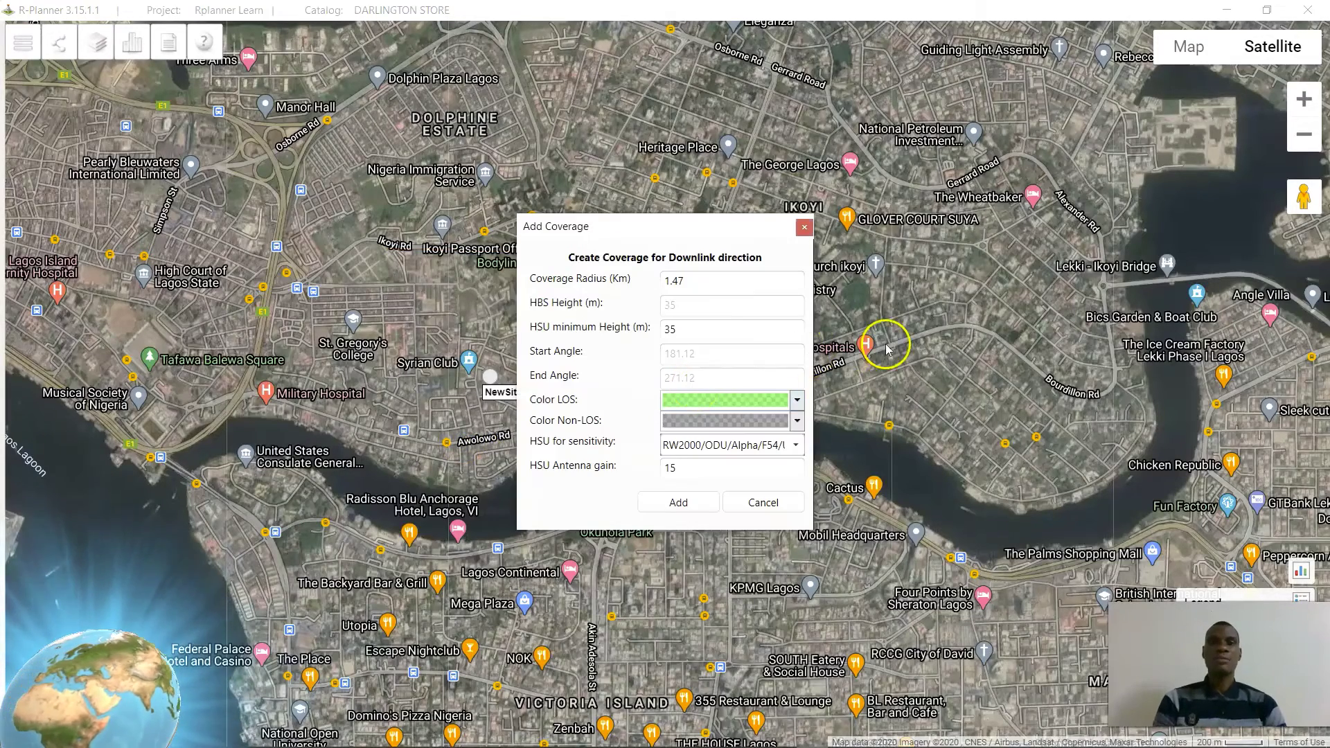
Add the downlink coverage with a blue LOS color and RW5000/SU-Pro/5625/F58/Nigeria/EMB as the HSU for sensitivity
left_click(798, 408)
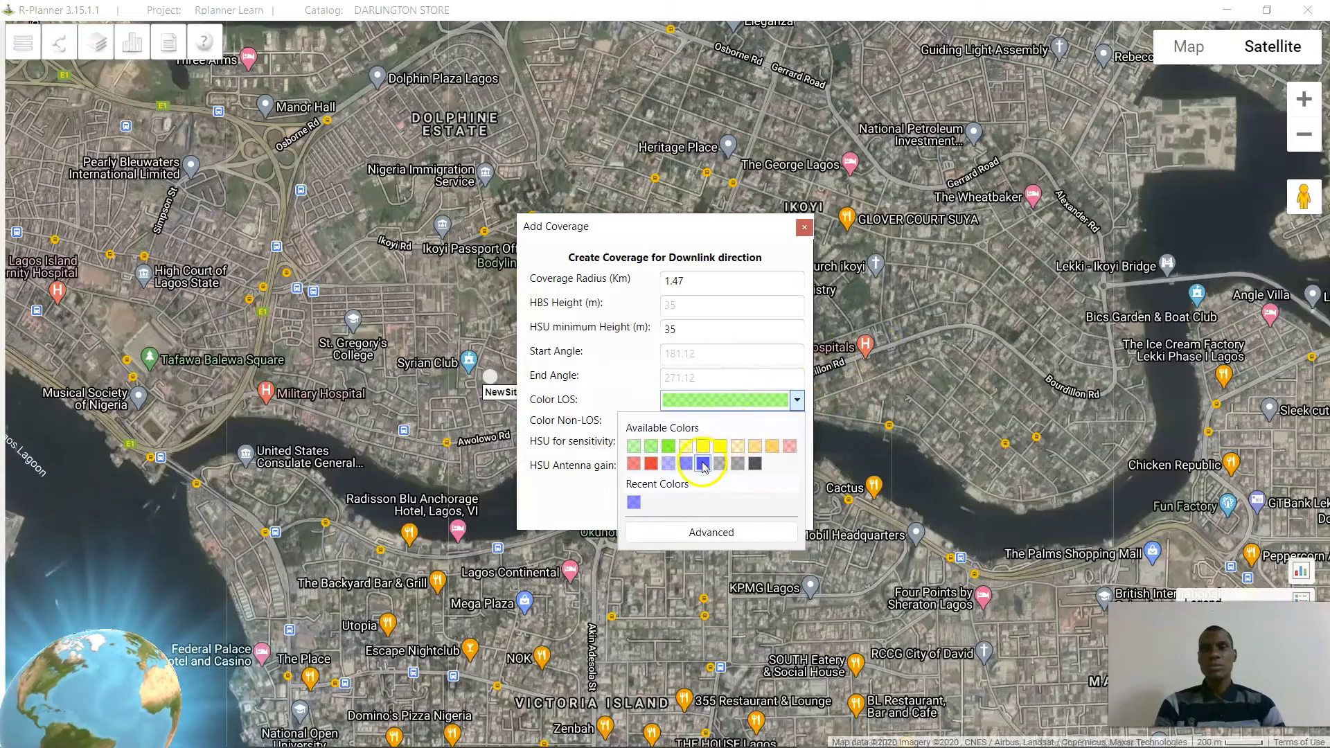
left_click(703, 464)
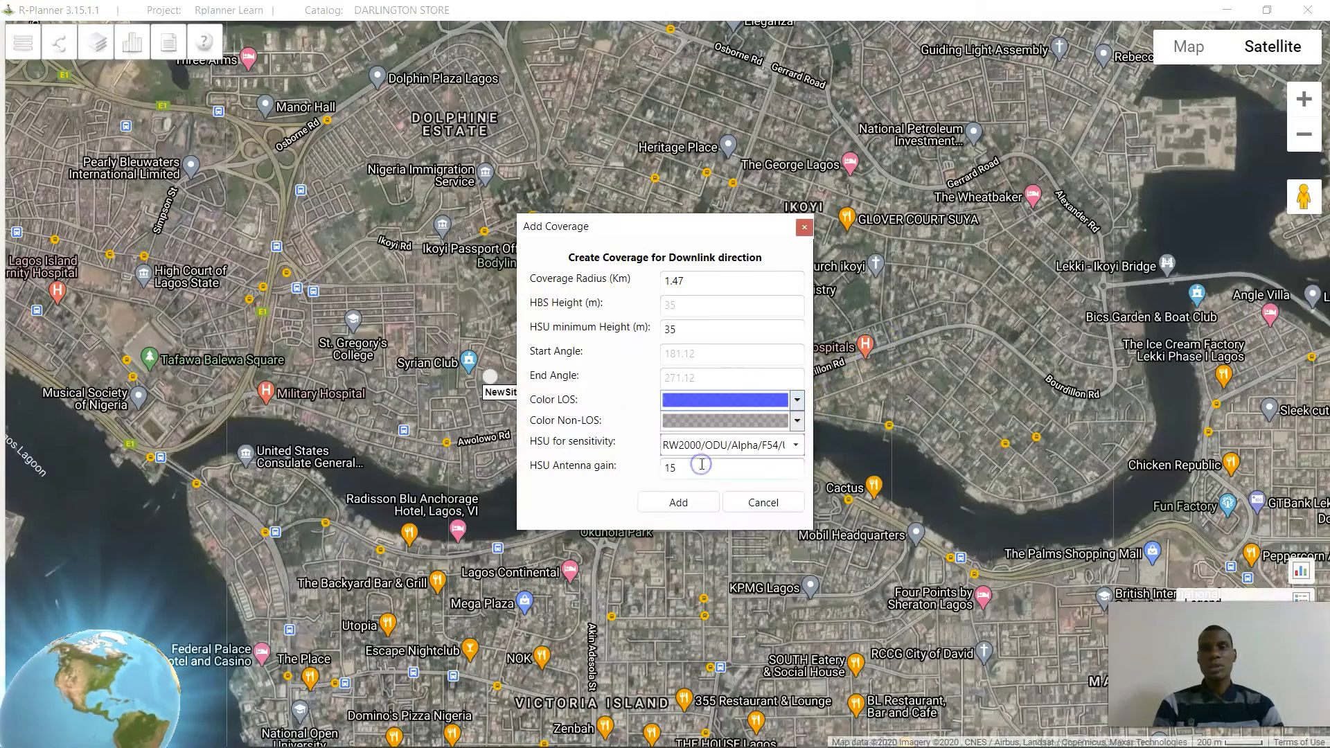
left_click(795, 446)
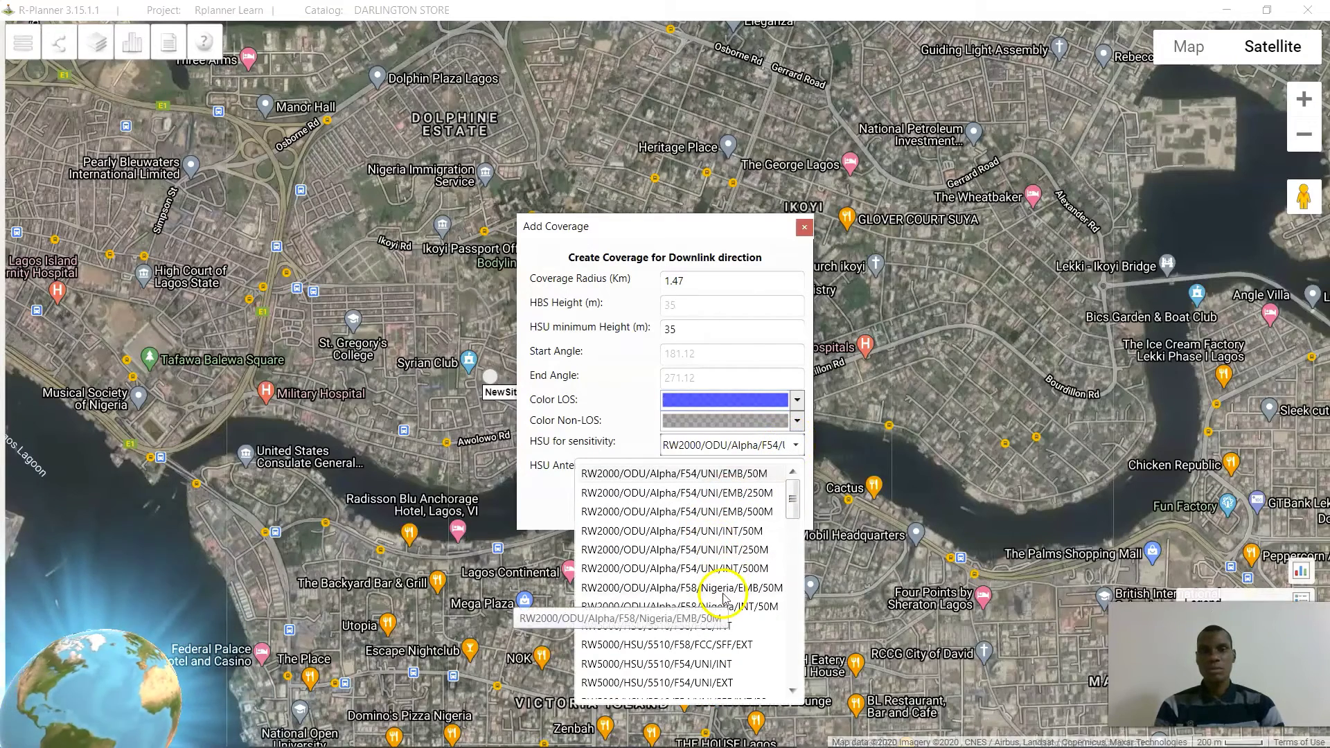
scroll(745, 573, "down", 5)
scroll(745, 572, "down", 6)
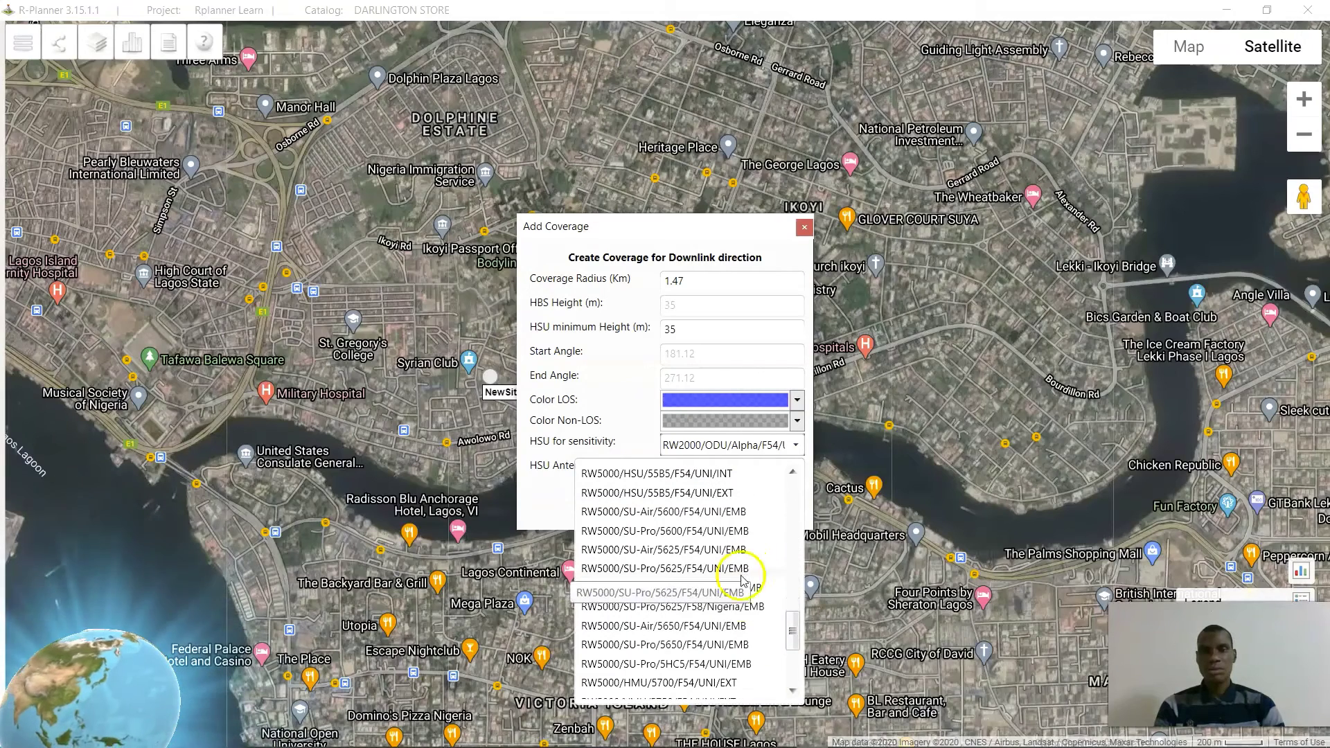
left_click(729, 608)
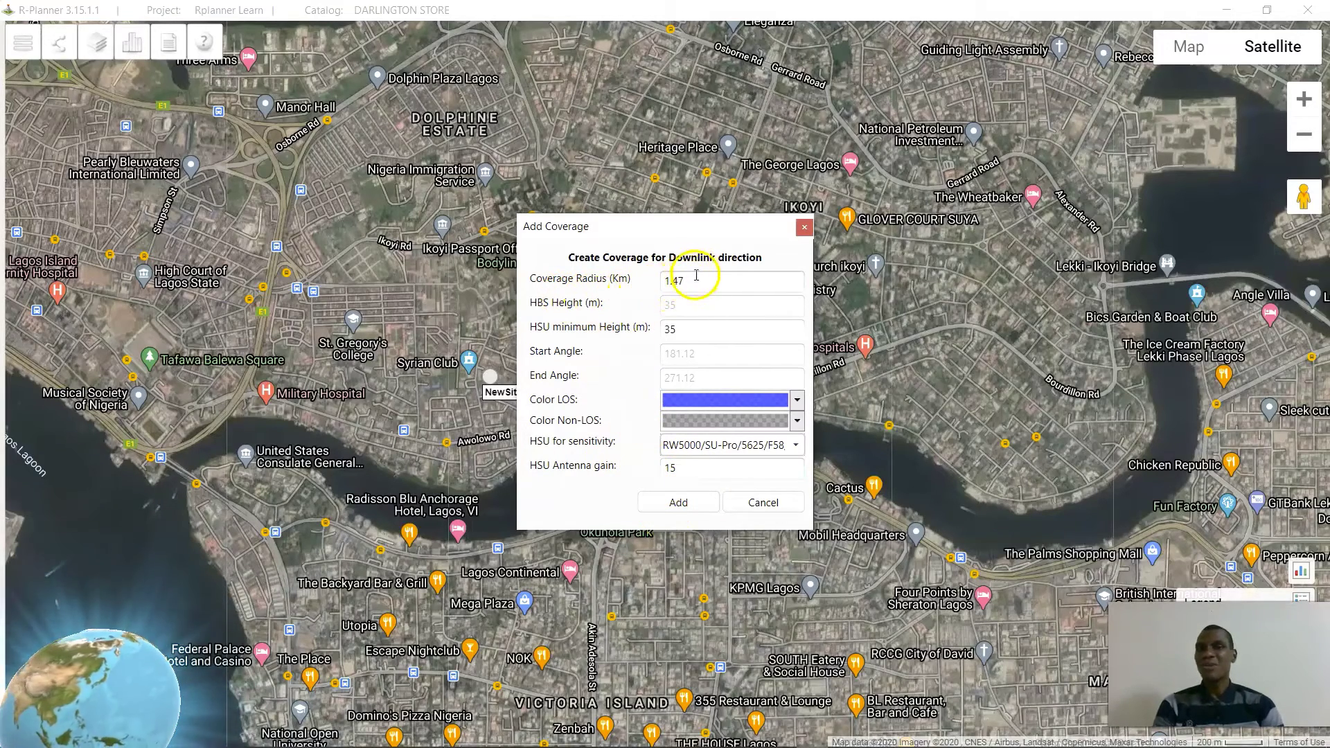
left_click(661, 503)
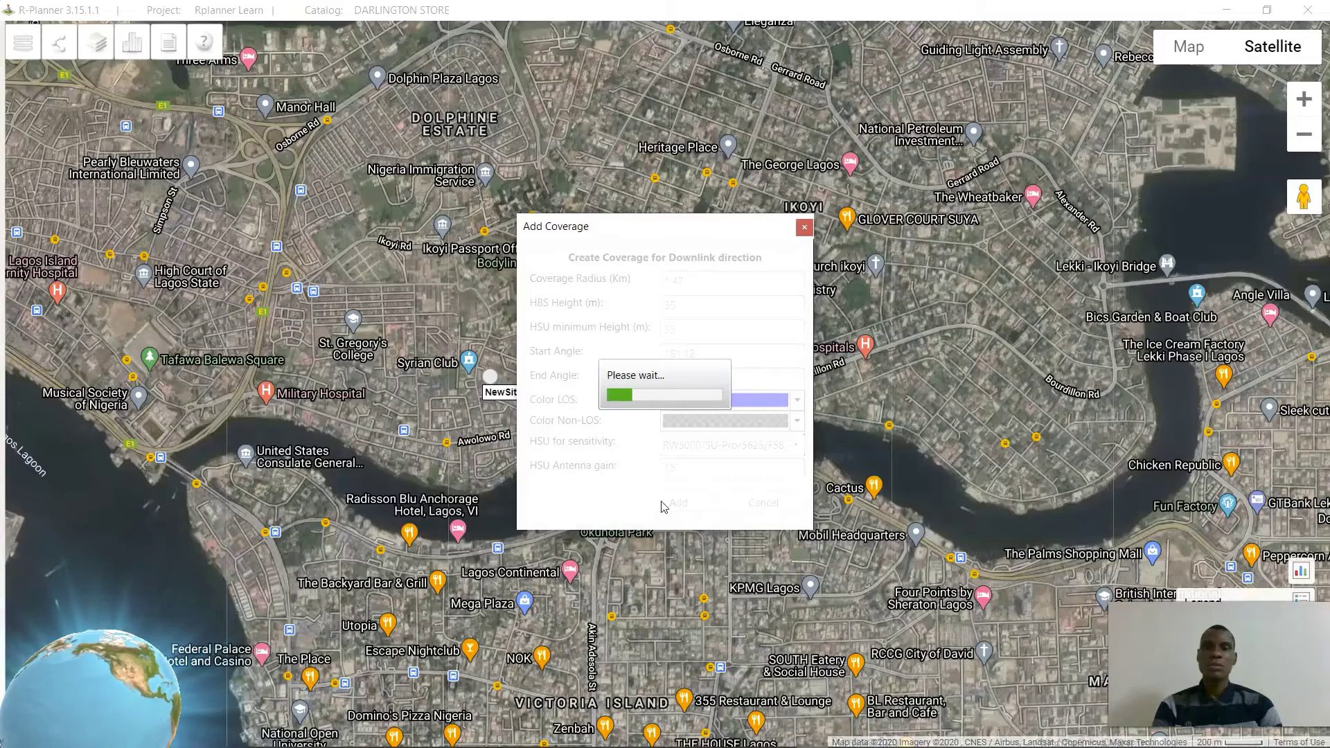
mouse_move(720, 745)
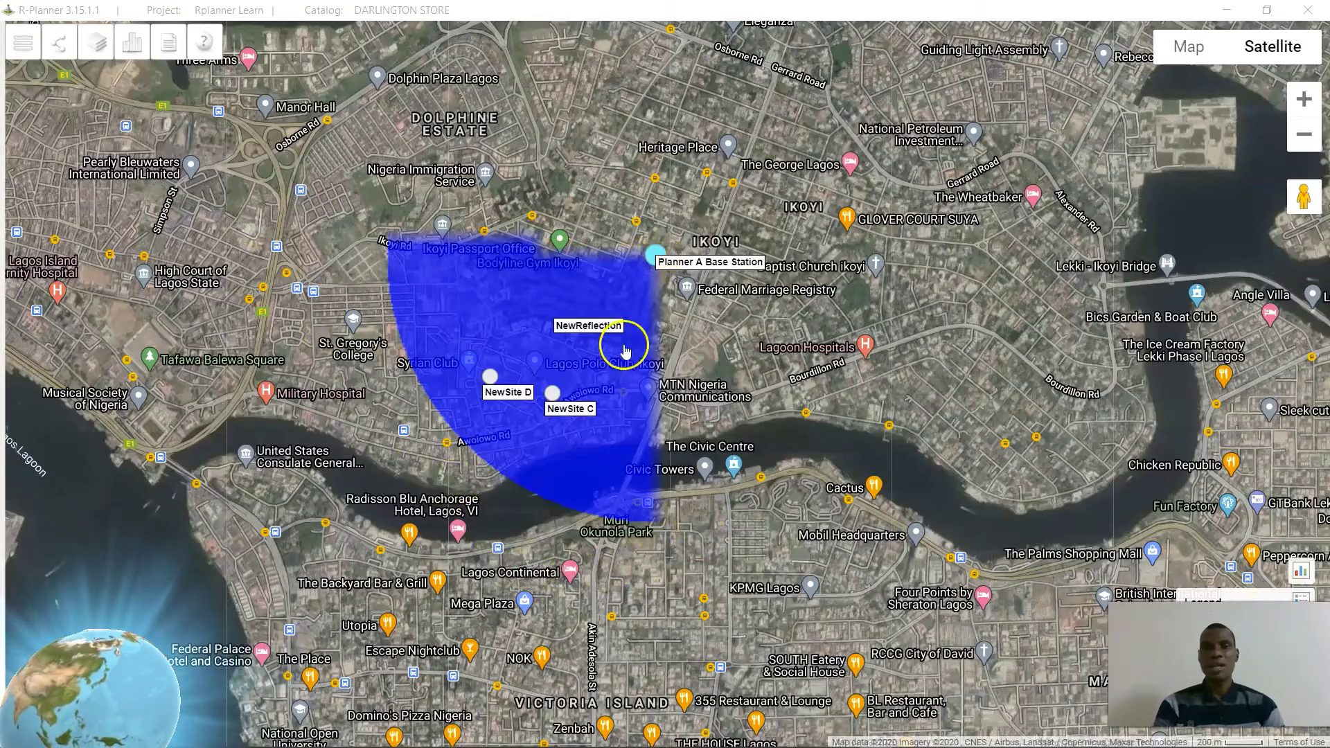
Create a P2MP link from NewSite D as HSU to HBS1 at the Planner A Base Station
scroll(766, 464, "up", 1)
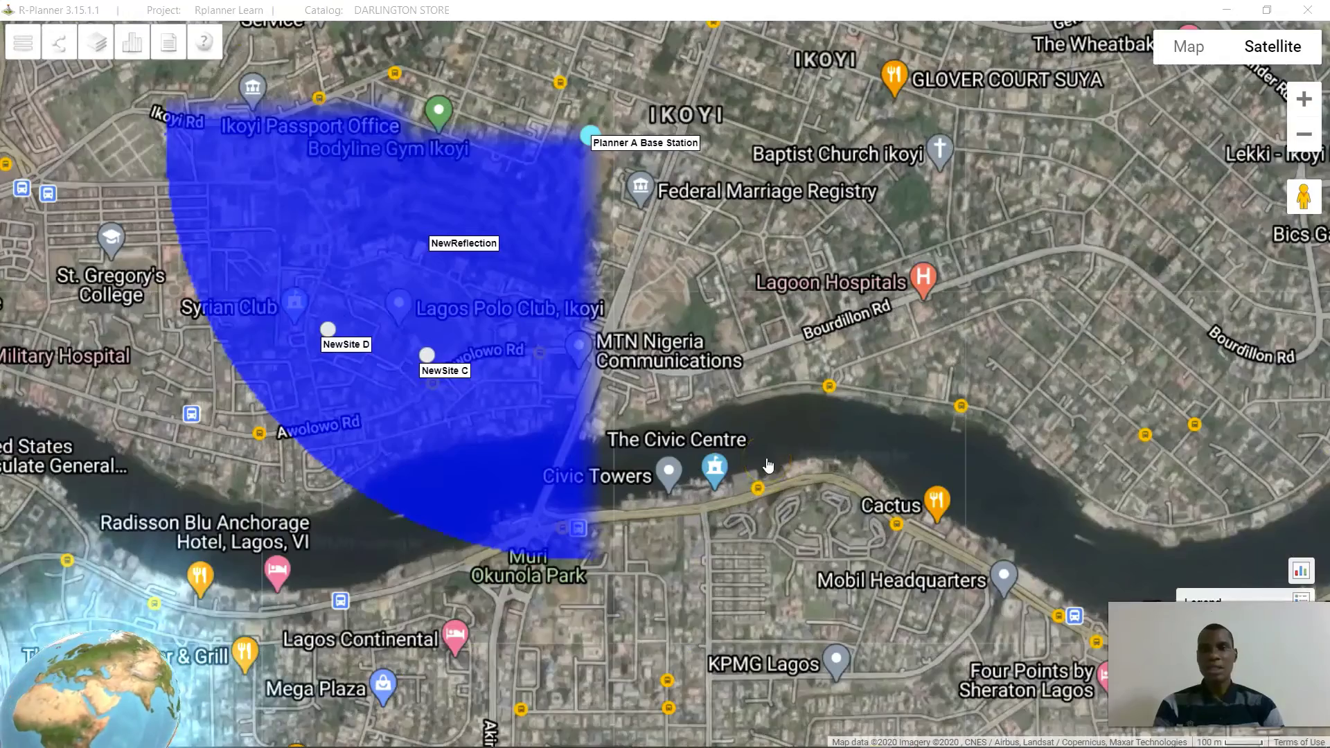
mouse_move(470, 297)
left_mouse_down()
mouse_move(616, 371)
mouse_move(736, 395)
left_mouse_up()
left_click(449, 374)
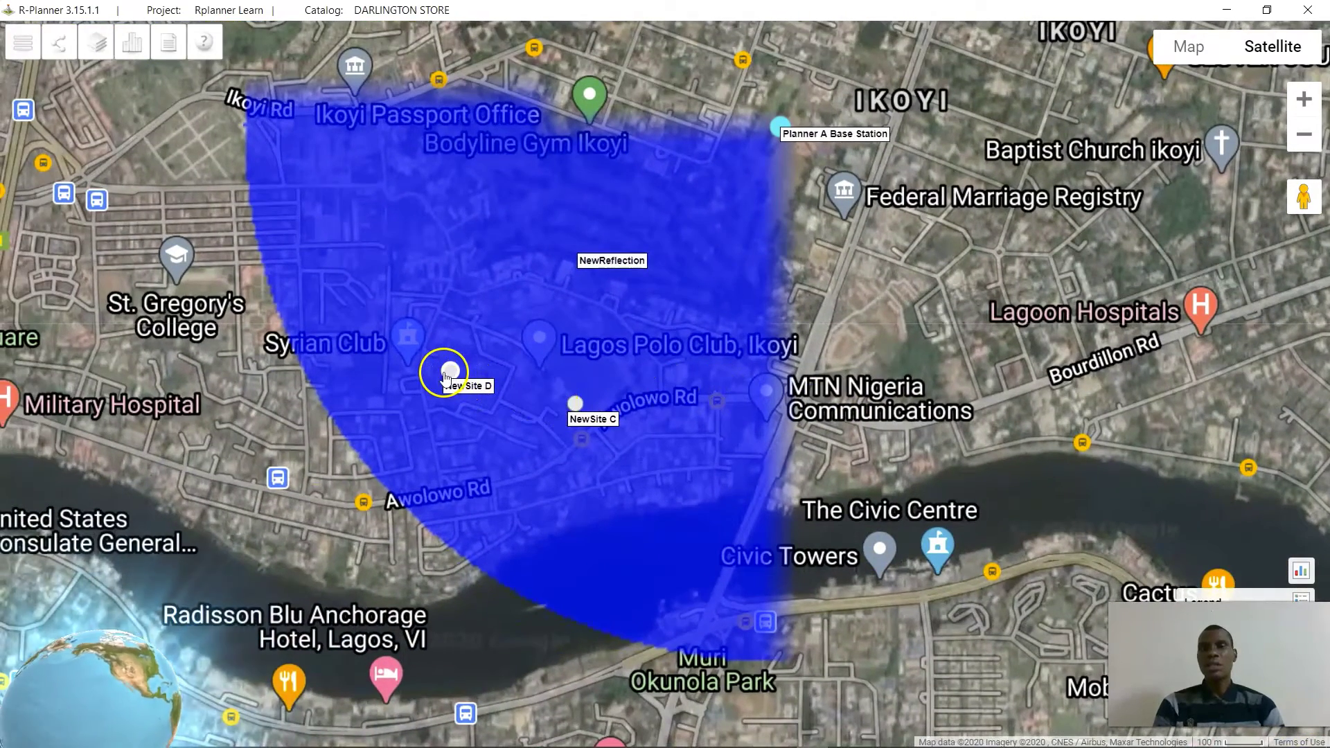
left_click(459, 326)
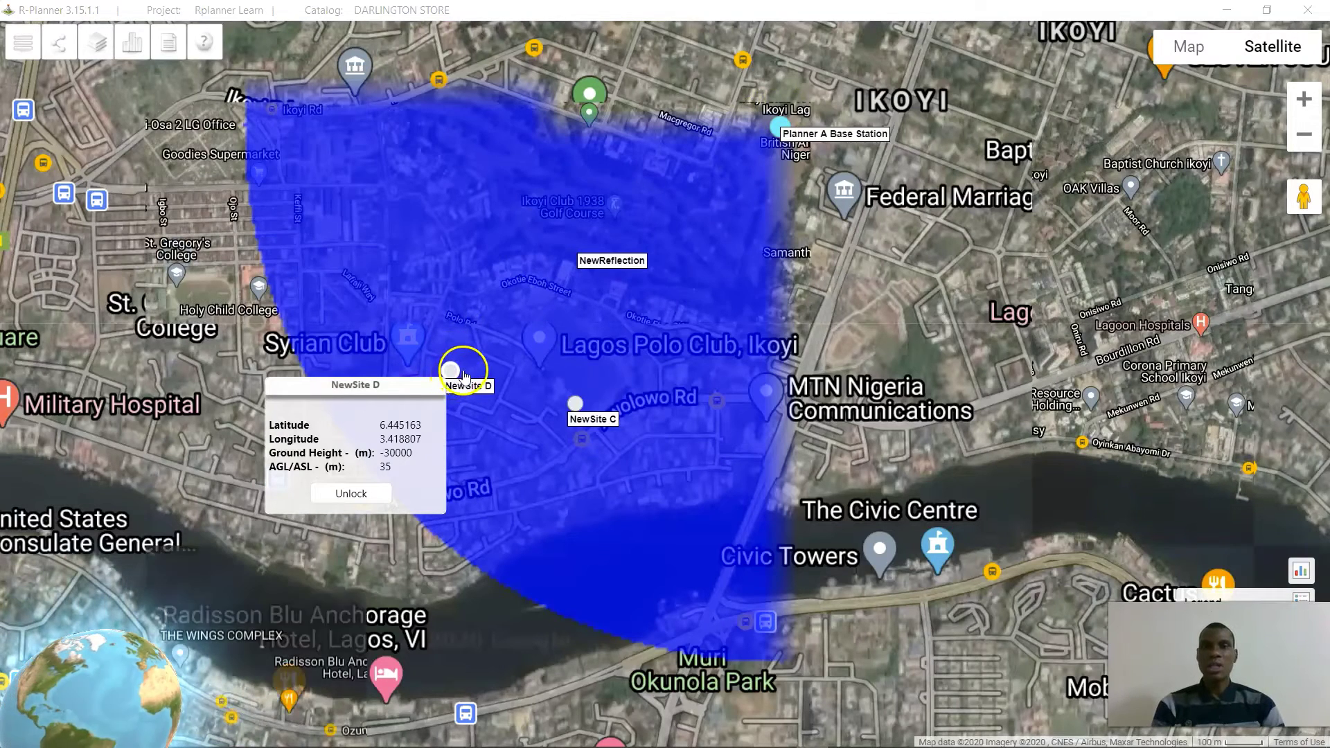
left_click(499, 337)
left_click_drag(499, 337, 778, 134)
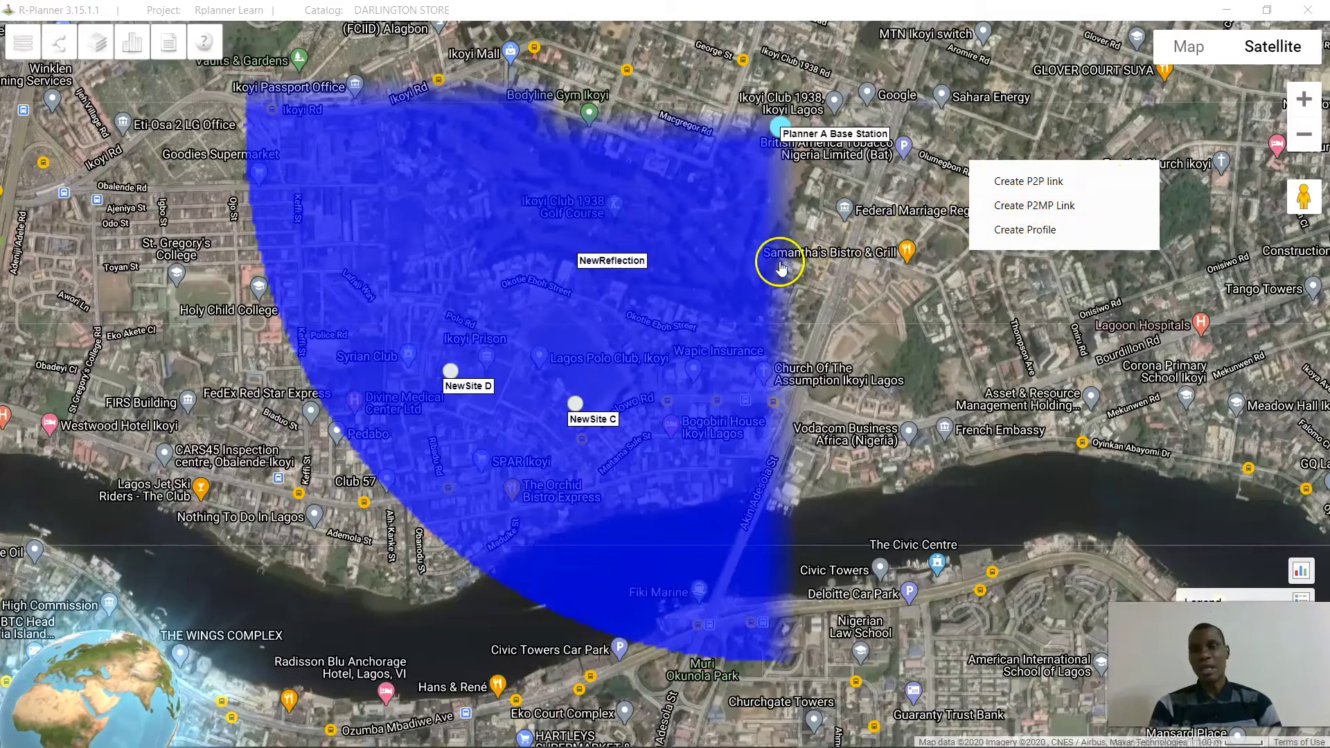
left_click(1052, 206)
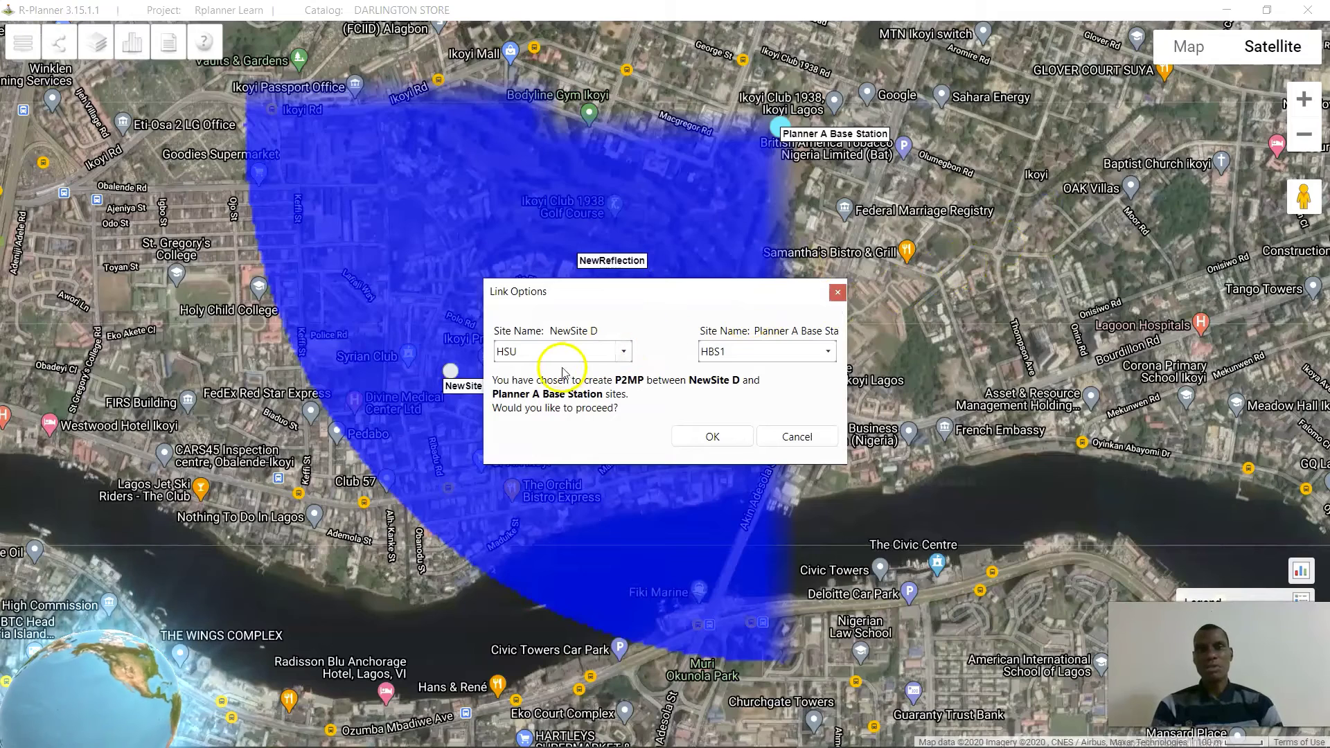
left_click(711, 437)
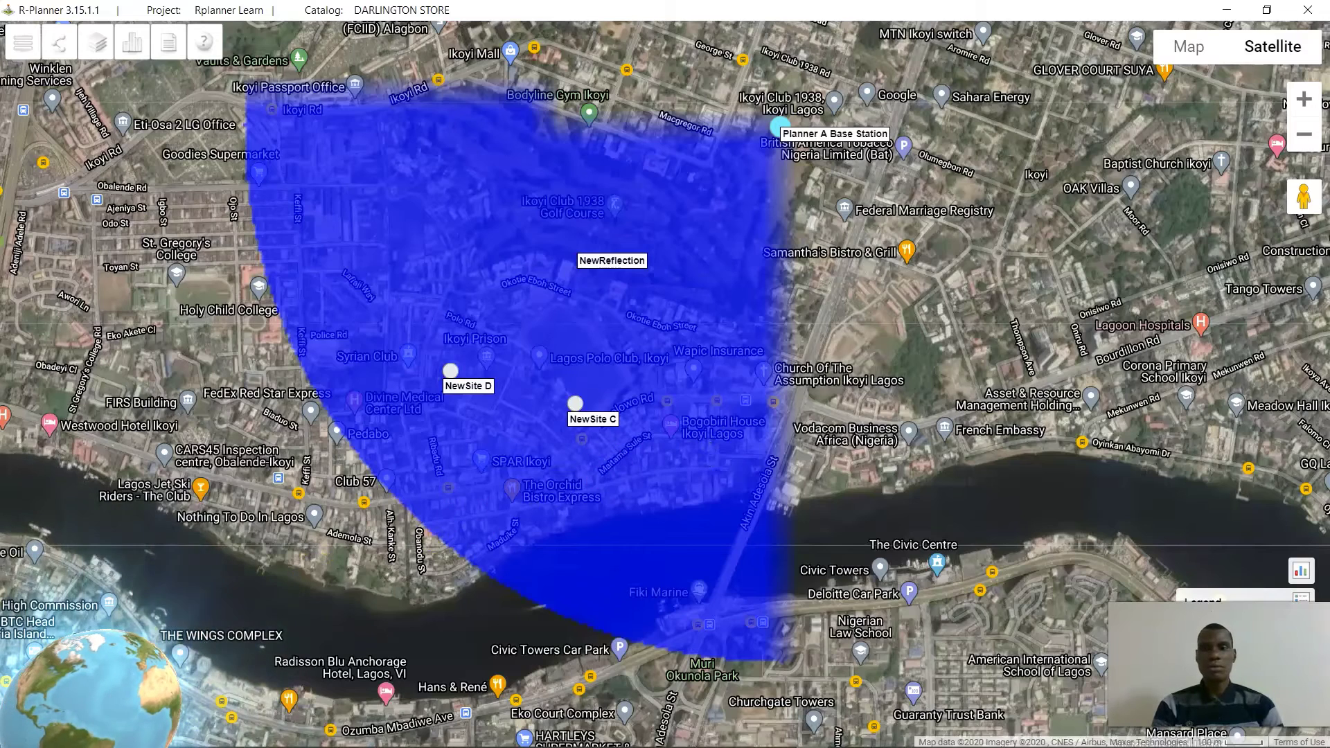
Open the new P2MP link's properties, accept the Committed link requirements, and proceed to its configuration
left_click(580, 366)
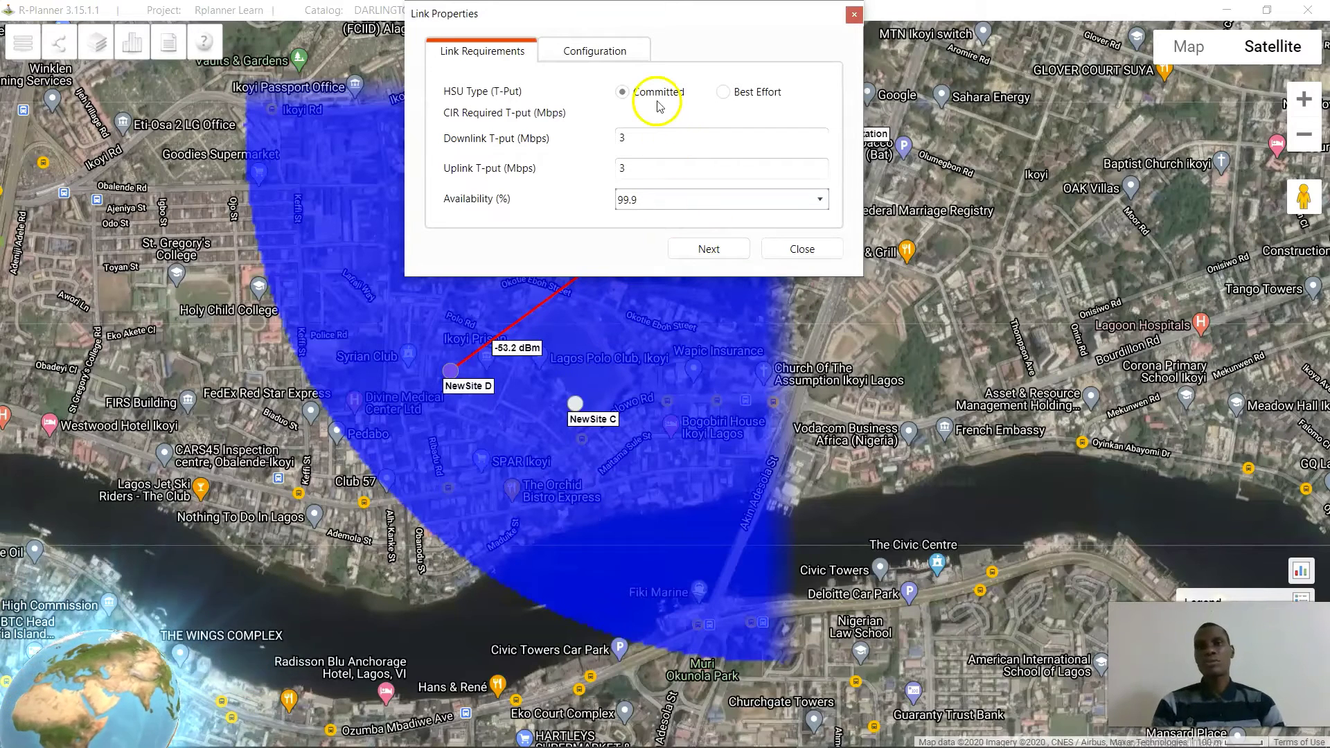
left_click(701, 252)
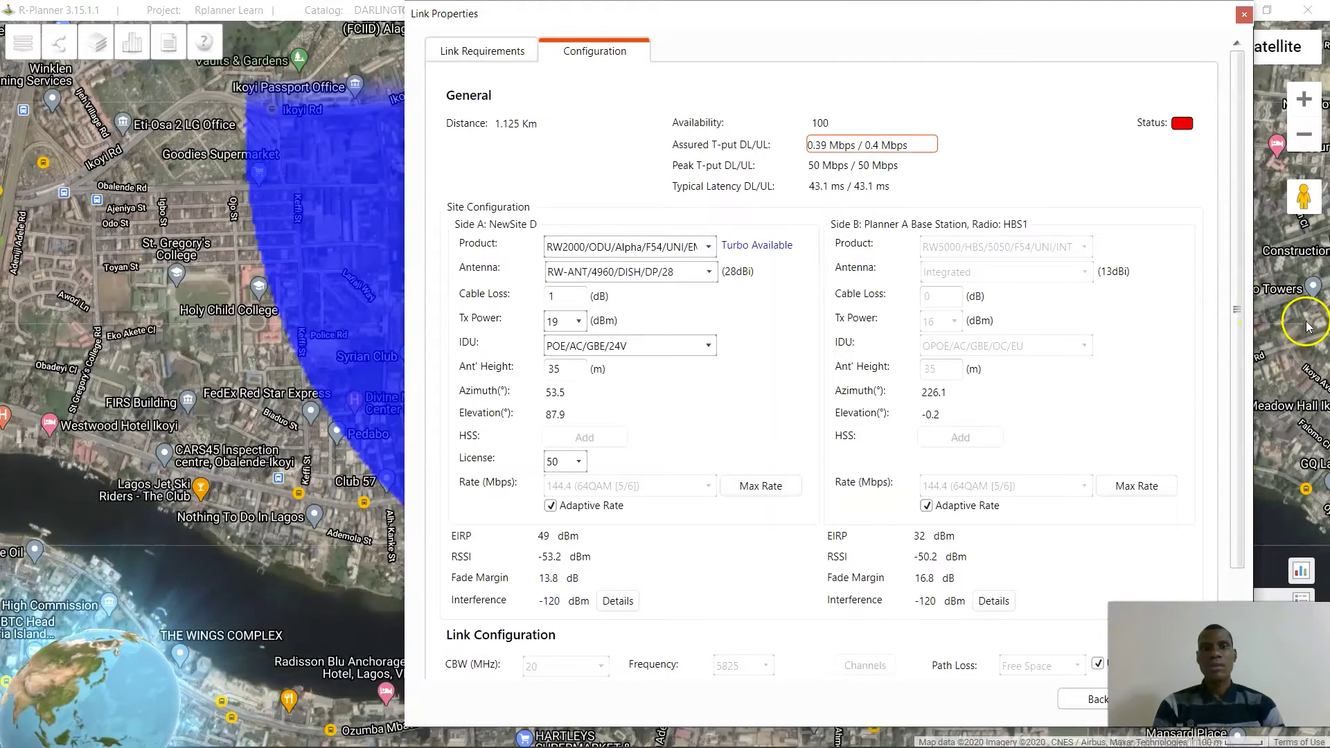
left_click_drag(959, 13, 891, 21)
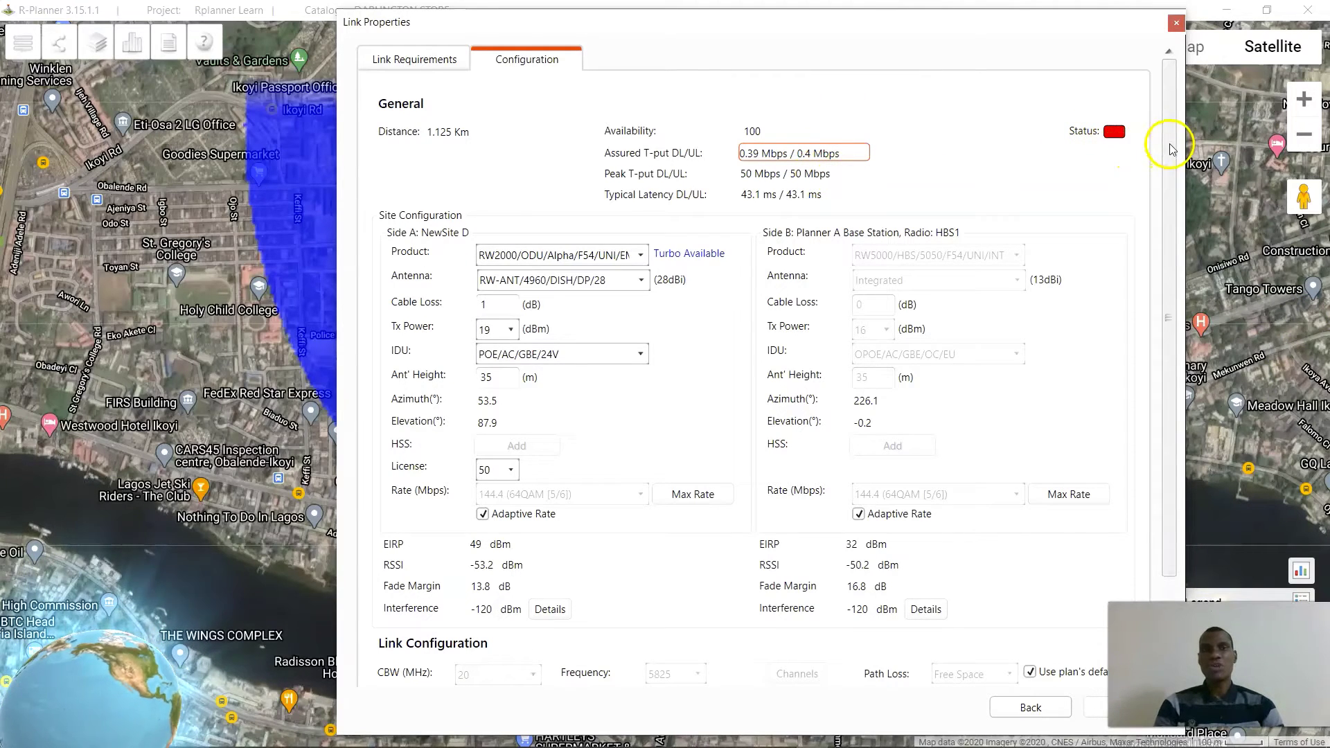
left_click_drag(1169, 139, 1202, 103)
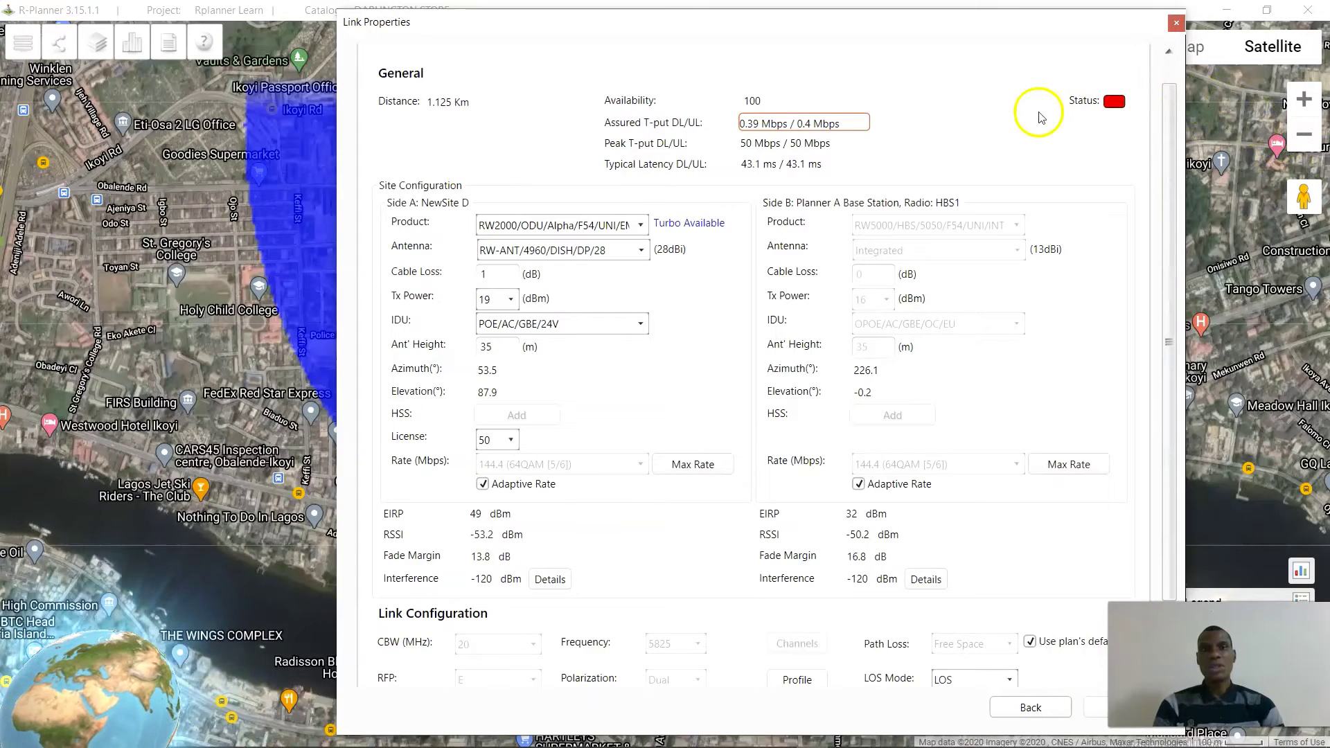
Set NewSite D's product to RW5000/SU-Pro/5625/F58/Nigeria/EMB in the link configuration
left_click(642, 227)
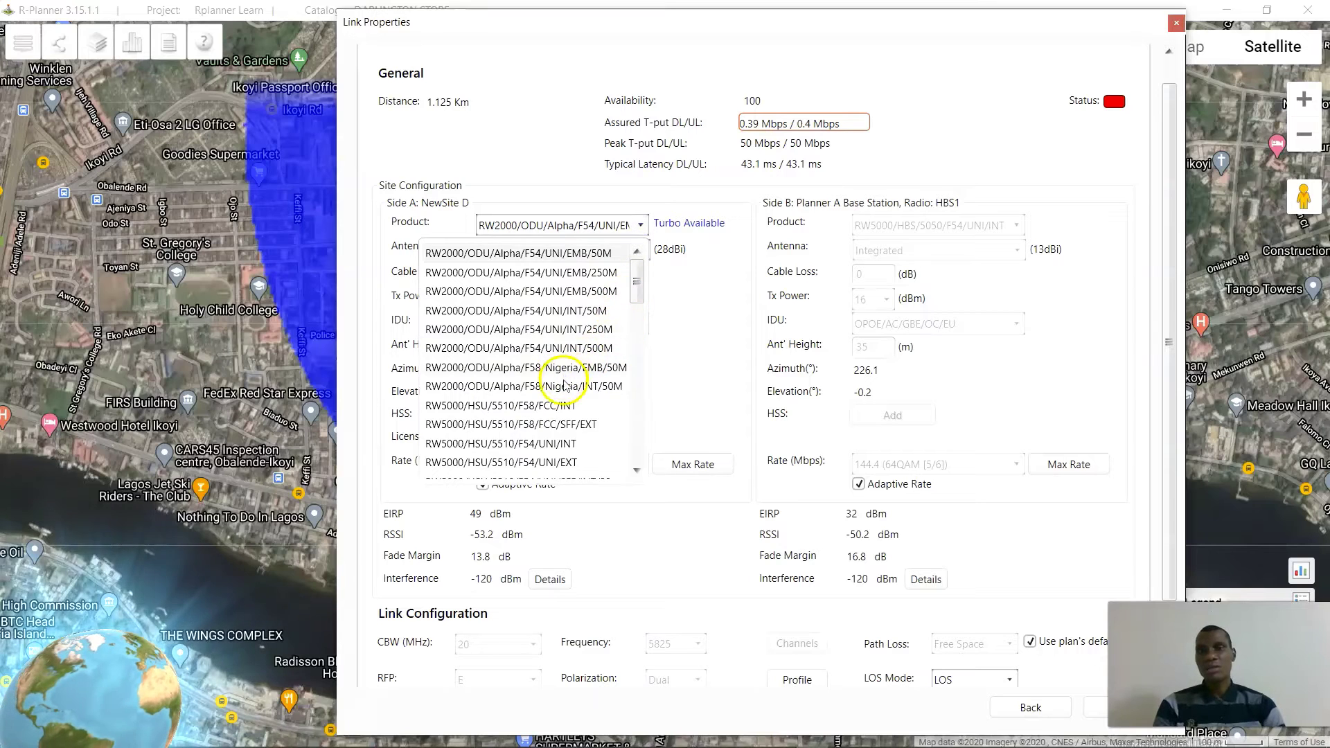
scroll(585, 384, "down", 10)
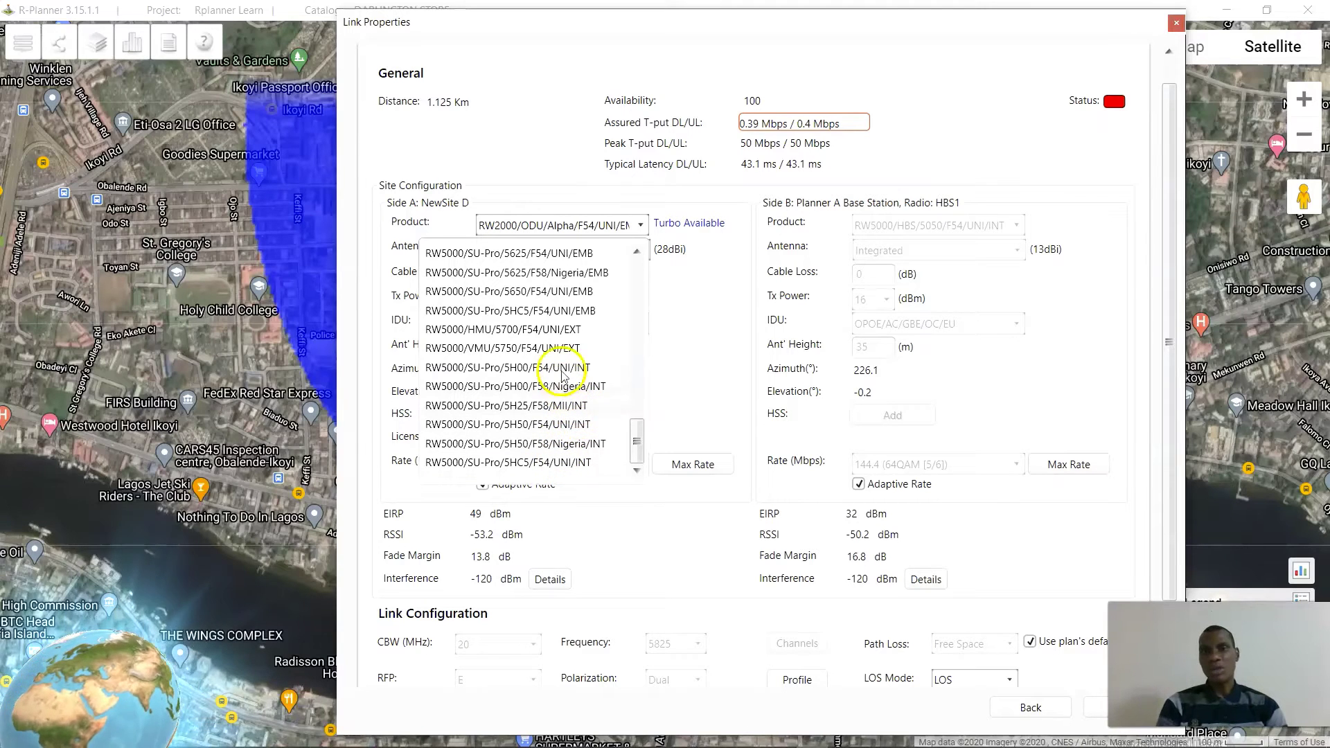
left_click(556, 276)
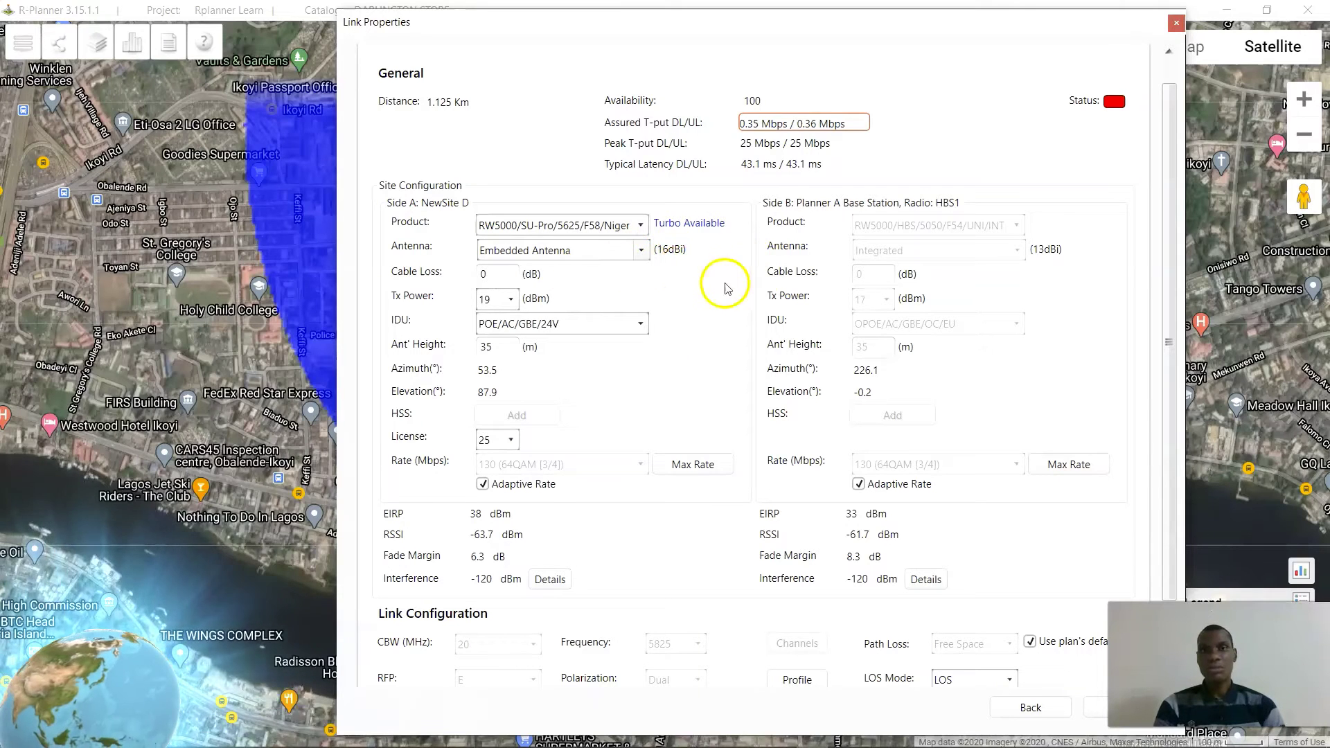
Raise the link's DL resources to 73.5%
scroll(808, 372, "down", 1)
scroll(809, 372, "up", 1)
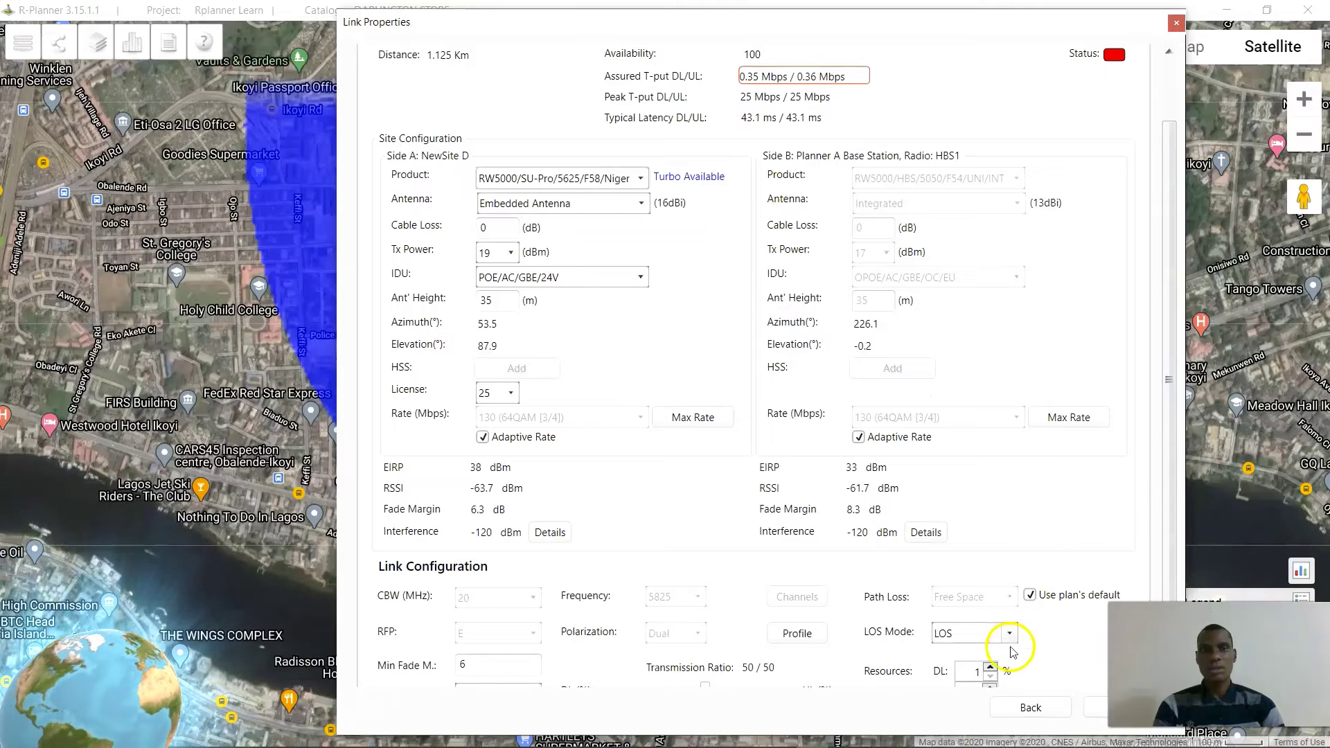
left_click(990, 667)
left_click_drag(992, 669, 992, 669)
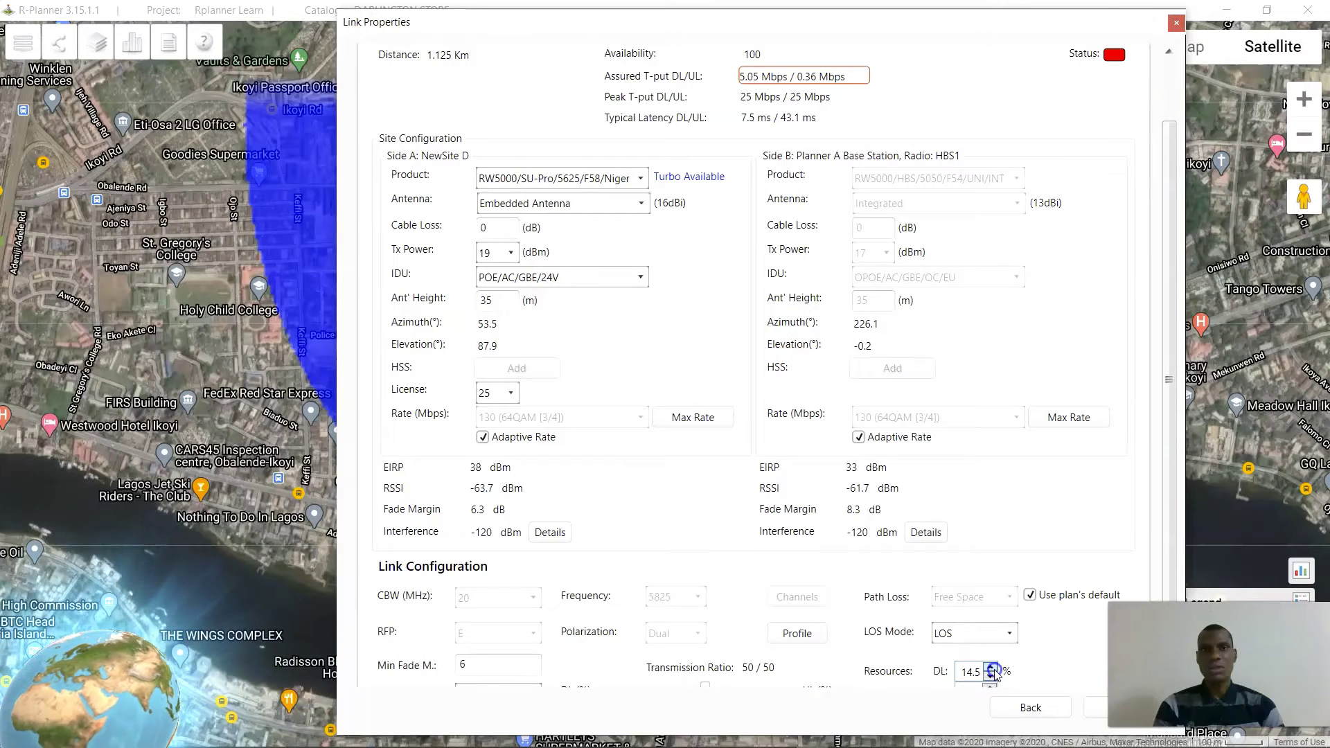
left_click_drag(992, 669, 992, 669)
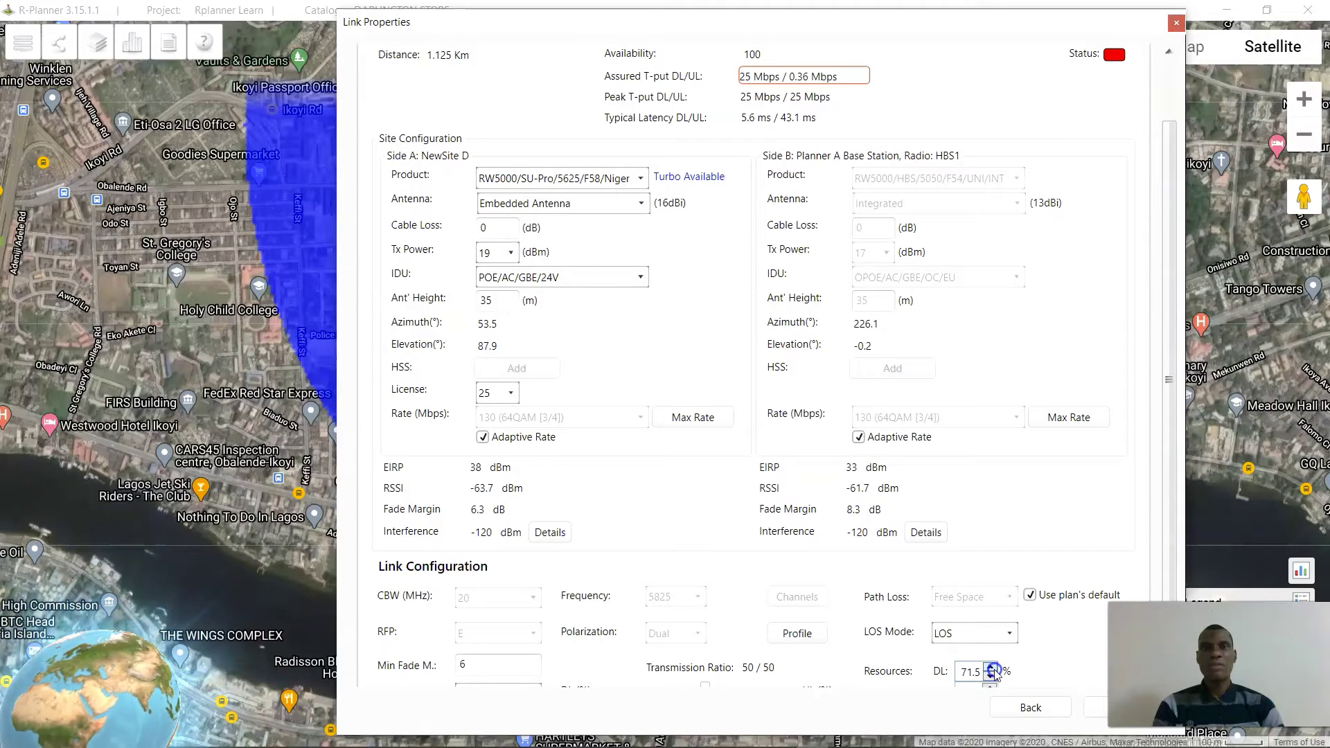
Raise the link's UL resources to 81% and check the resulting throughput and status
scroll(1016, 633, "down", 1)
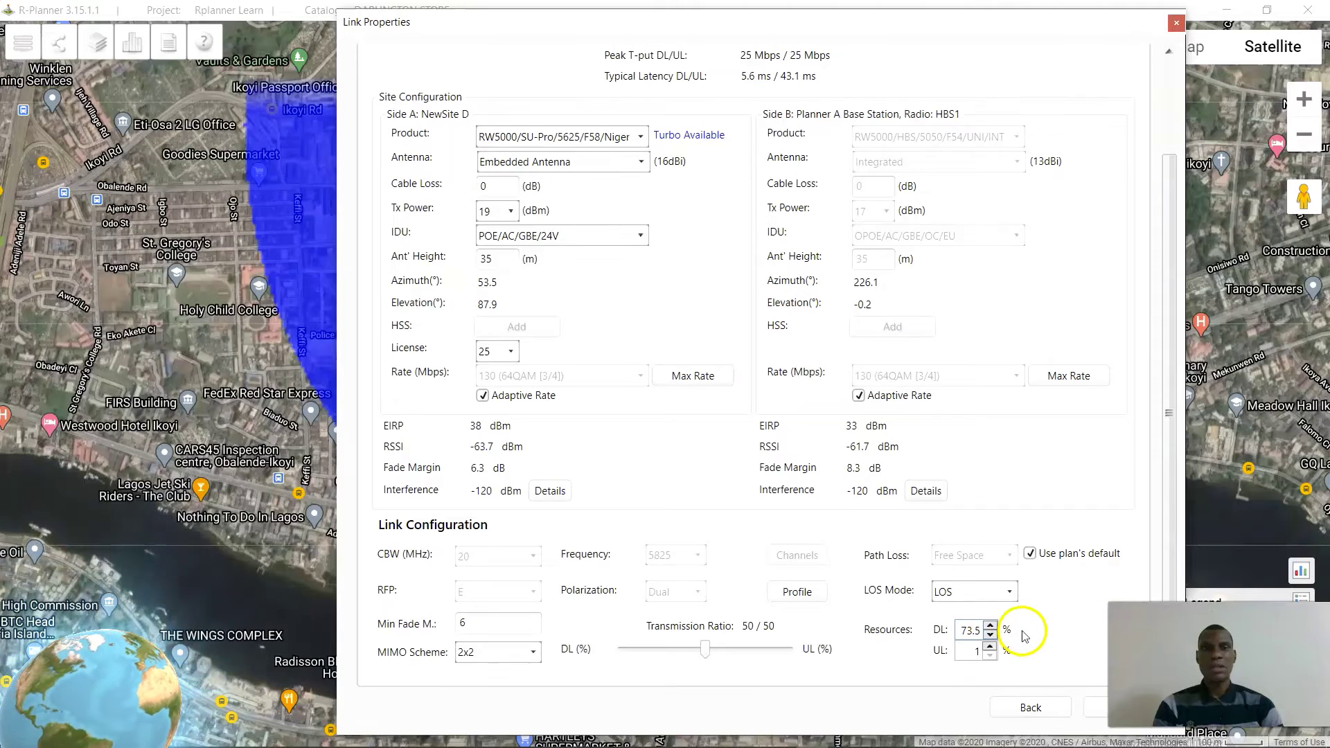
left_click(991, 646)
left_click_drag(990, 649, 990, 649)
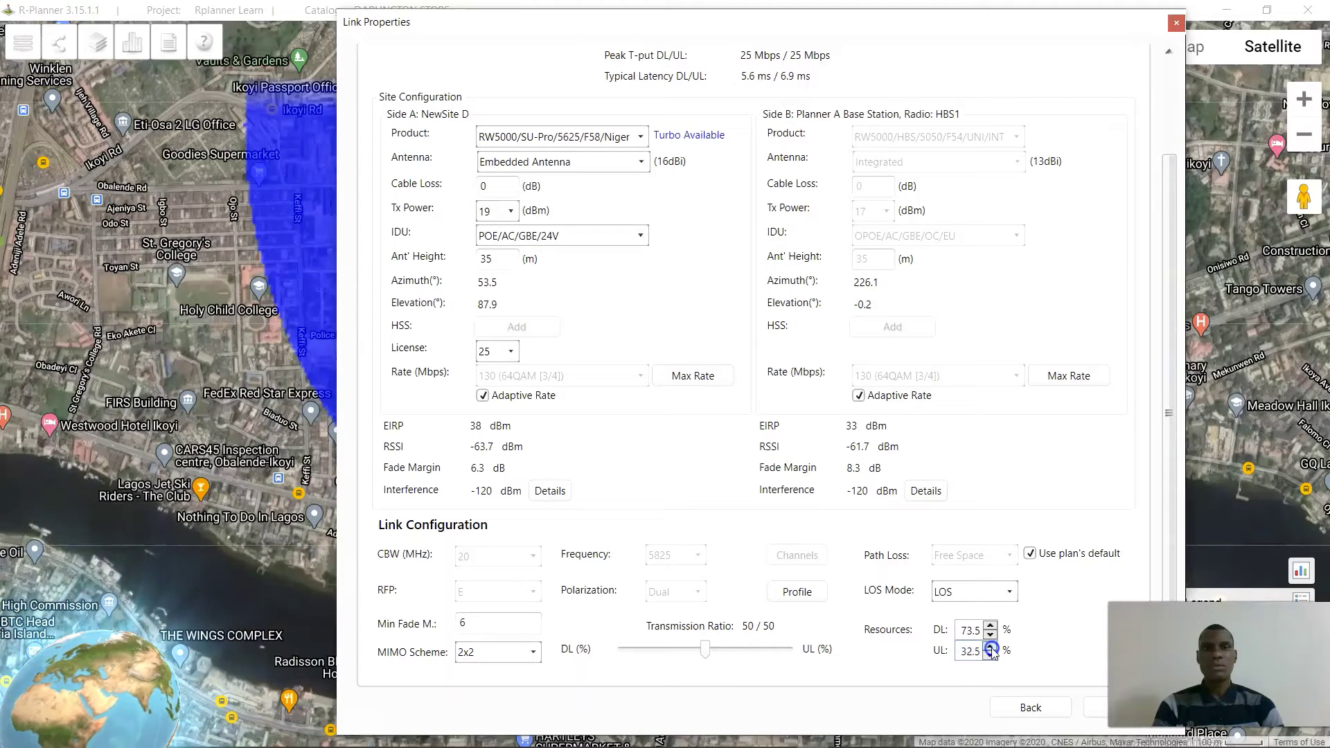
left_click(990, 656)
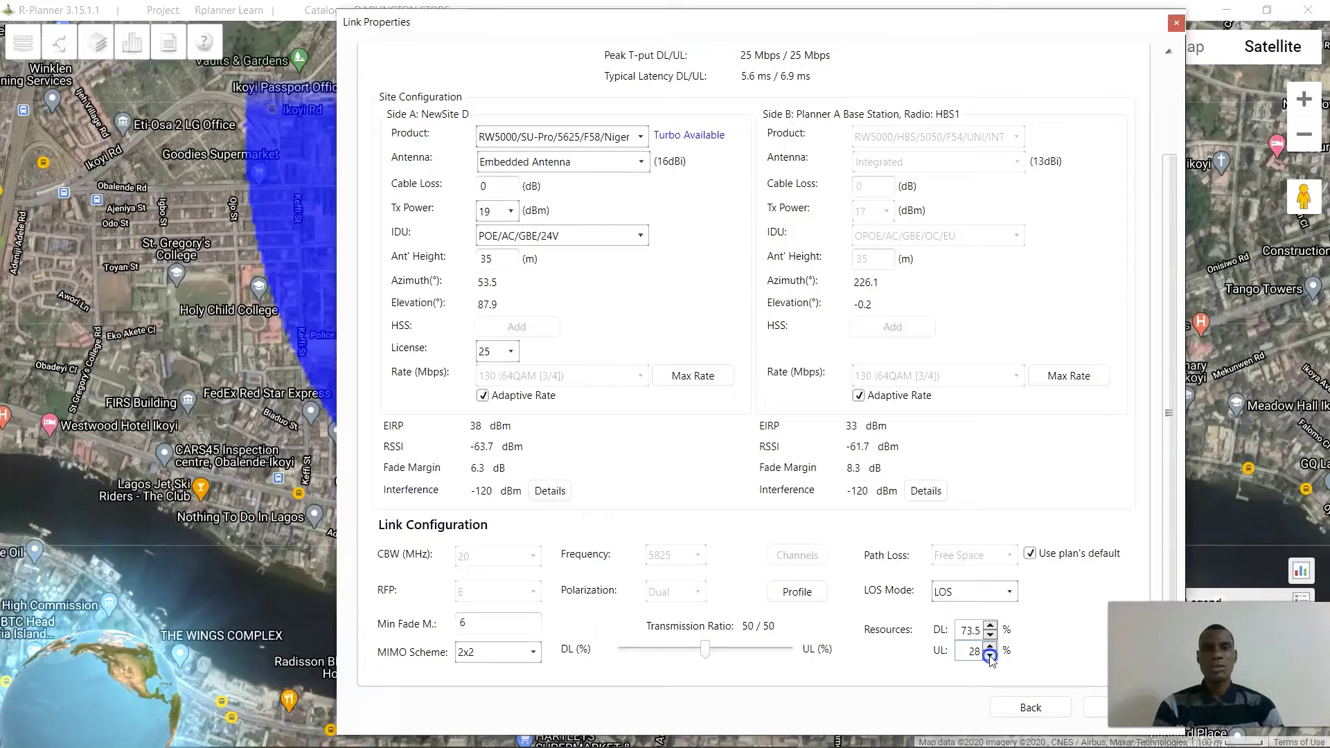
left_click_drag(991, 647, 990, 647)
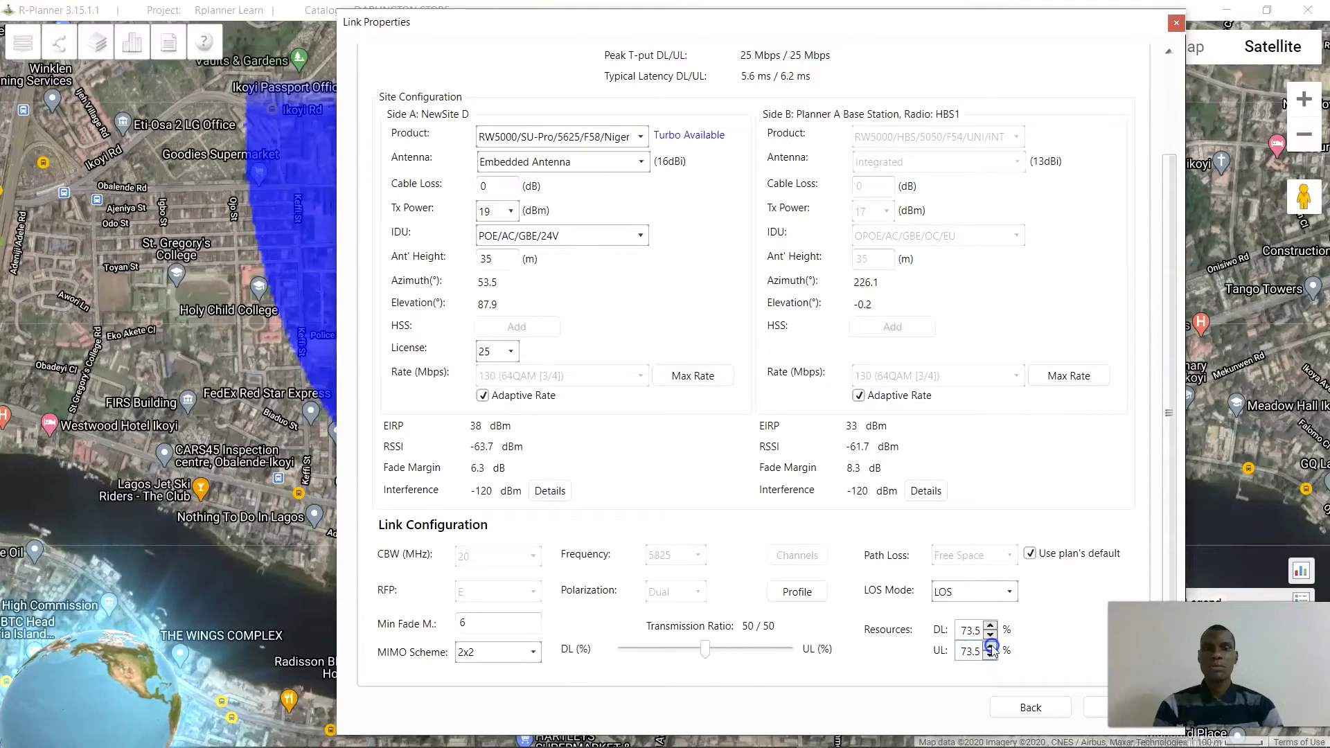
left_click(990, 655)
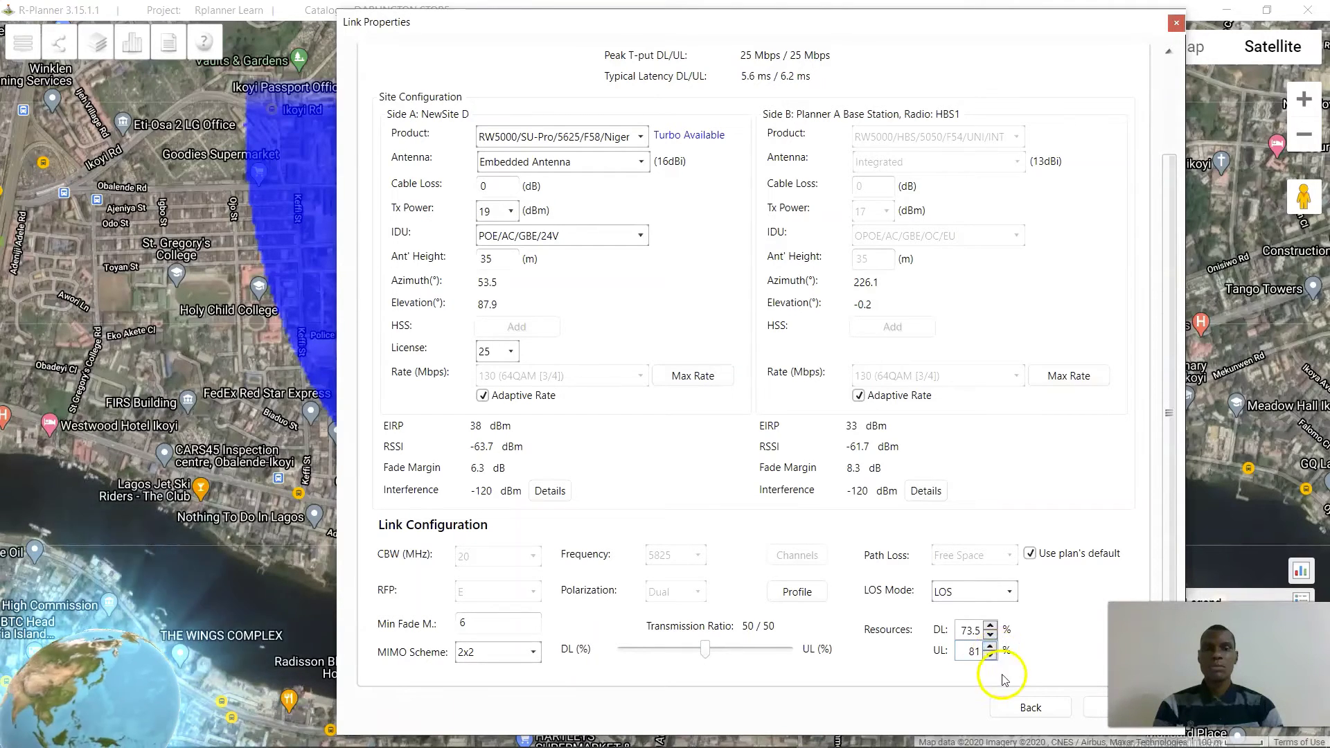
scroll(1001, 552, "up", 3)
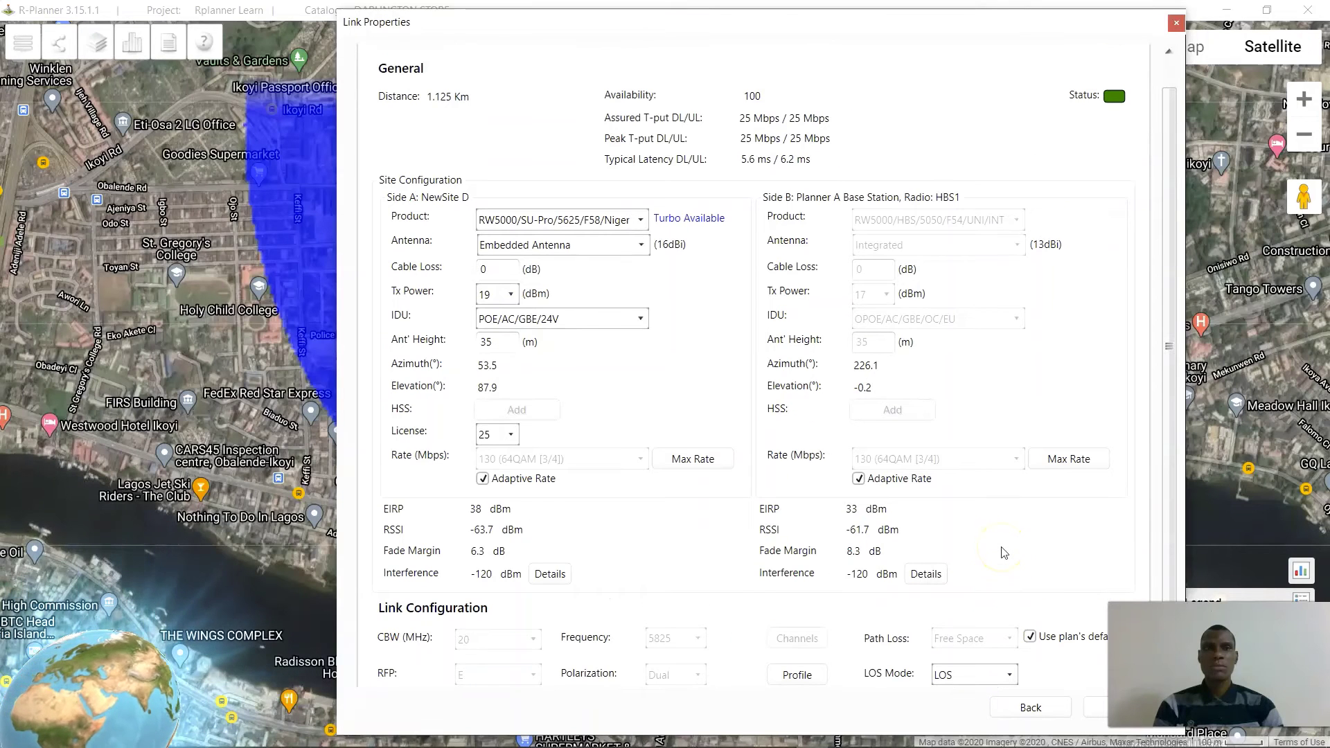
Lower the link's UL resources to about 73% and review the link's throughput and status
scroll(1001, 550, "down", 2)
left_click(990, 676)
scroll(993, 668, "down", 1)
left_click(991, 656)
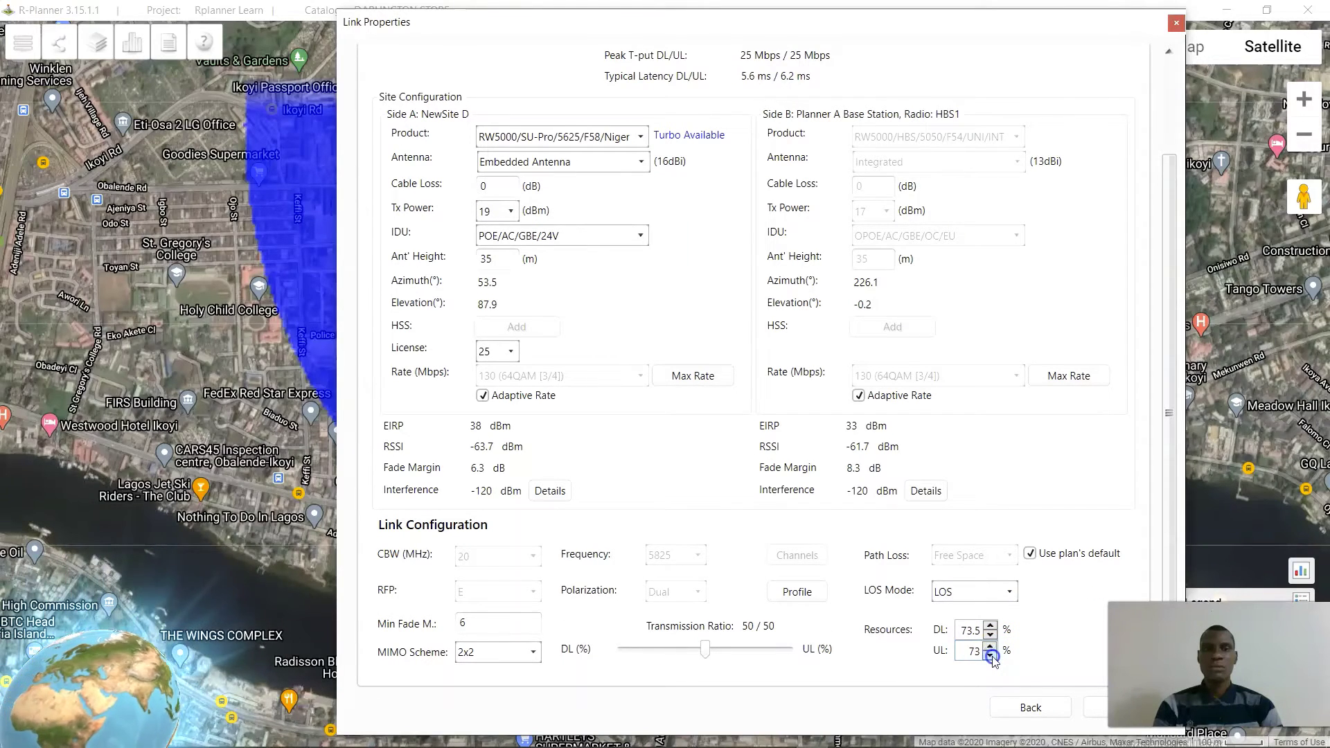
scroll(1015, 569, "up", 3)
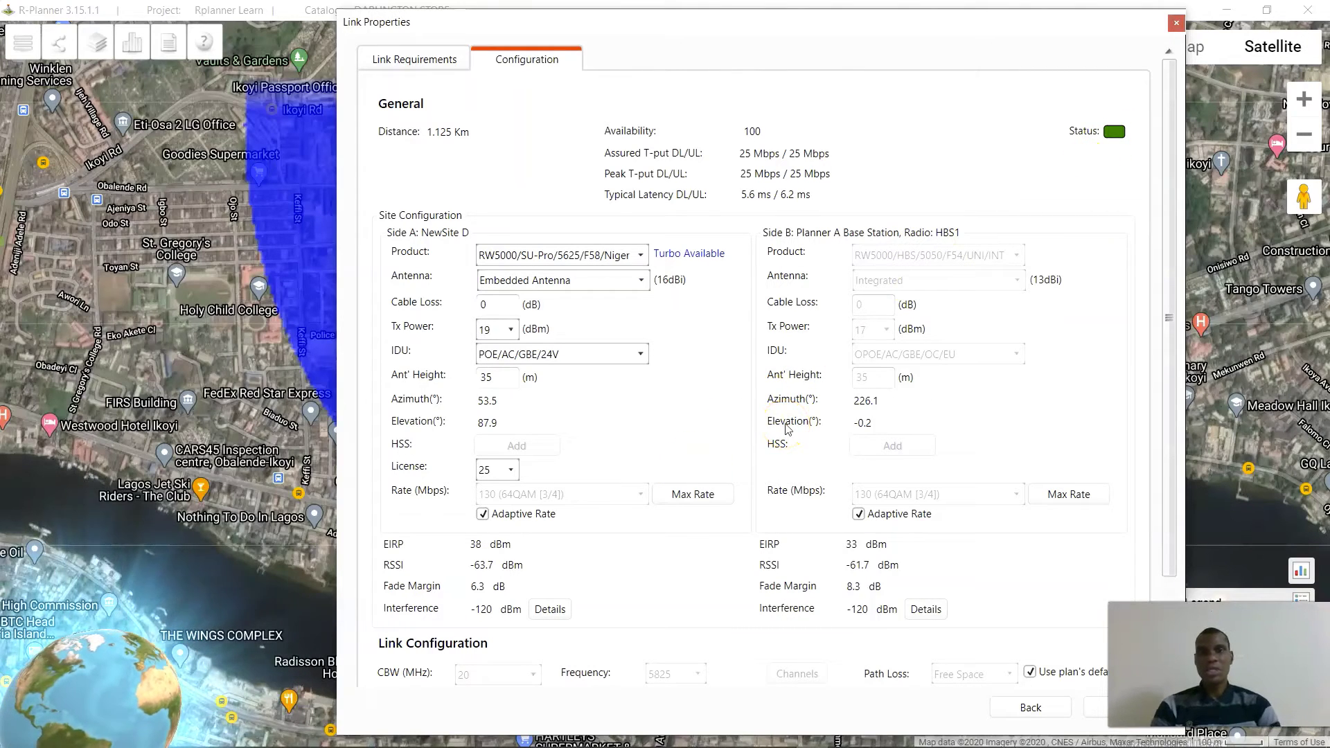
Compare the link's throughput requirements with its configured throughput, status and resources
scroll(787, 429, "down", 3)
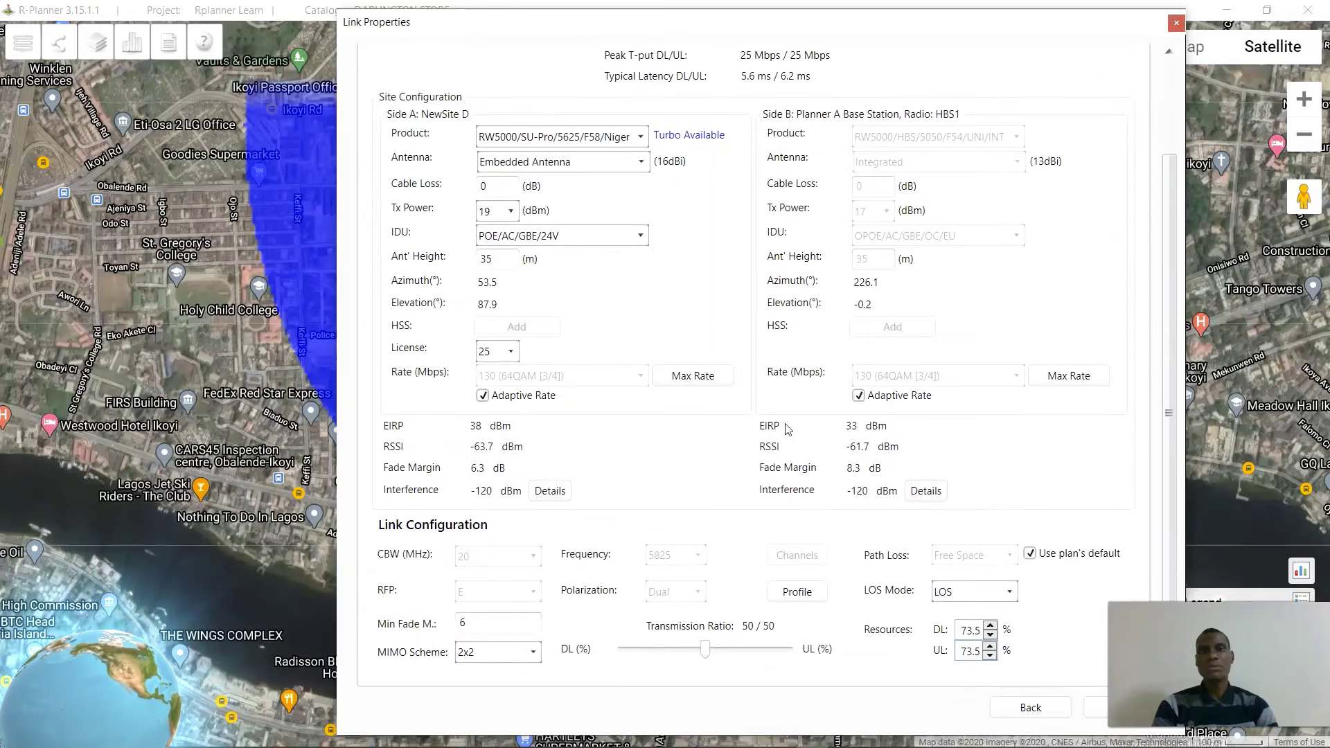
scroll(766, 443, "up", 3)
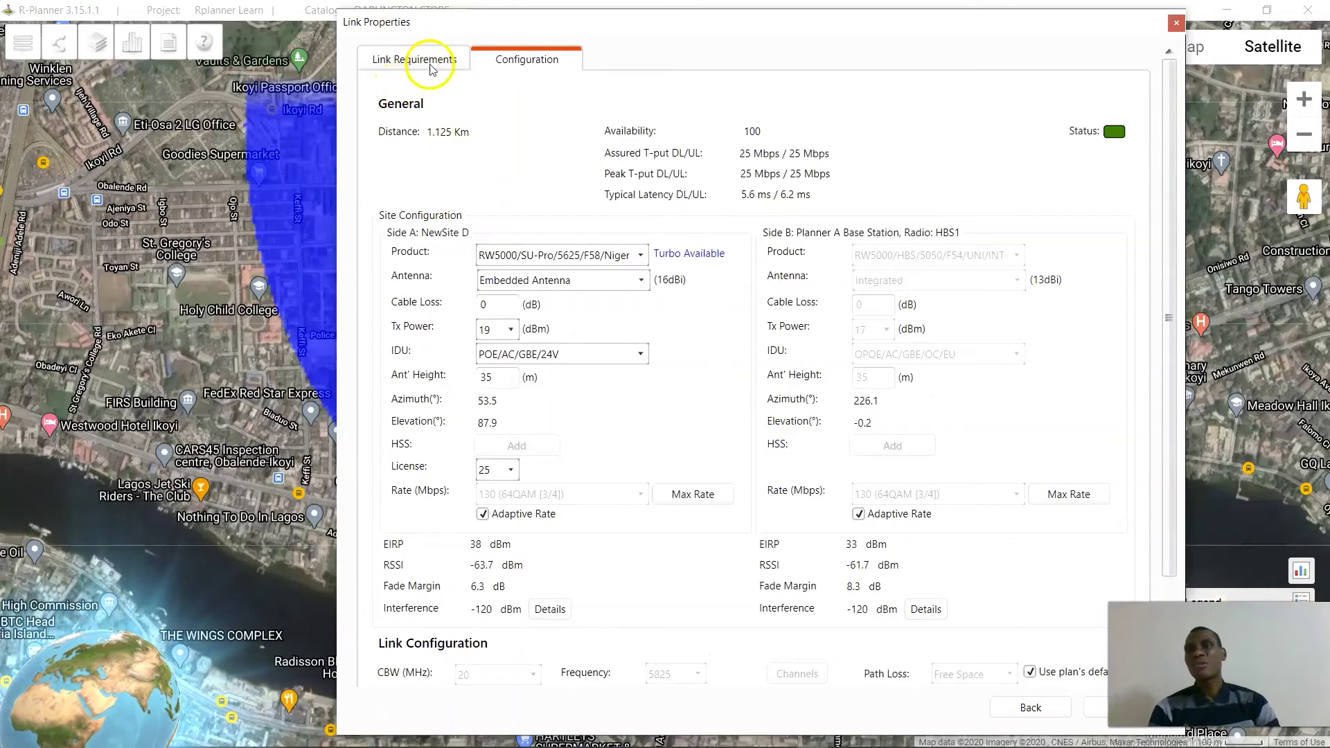
left_click(409, 58)
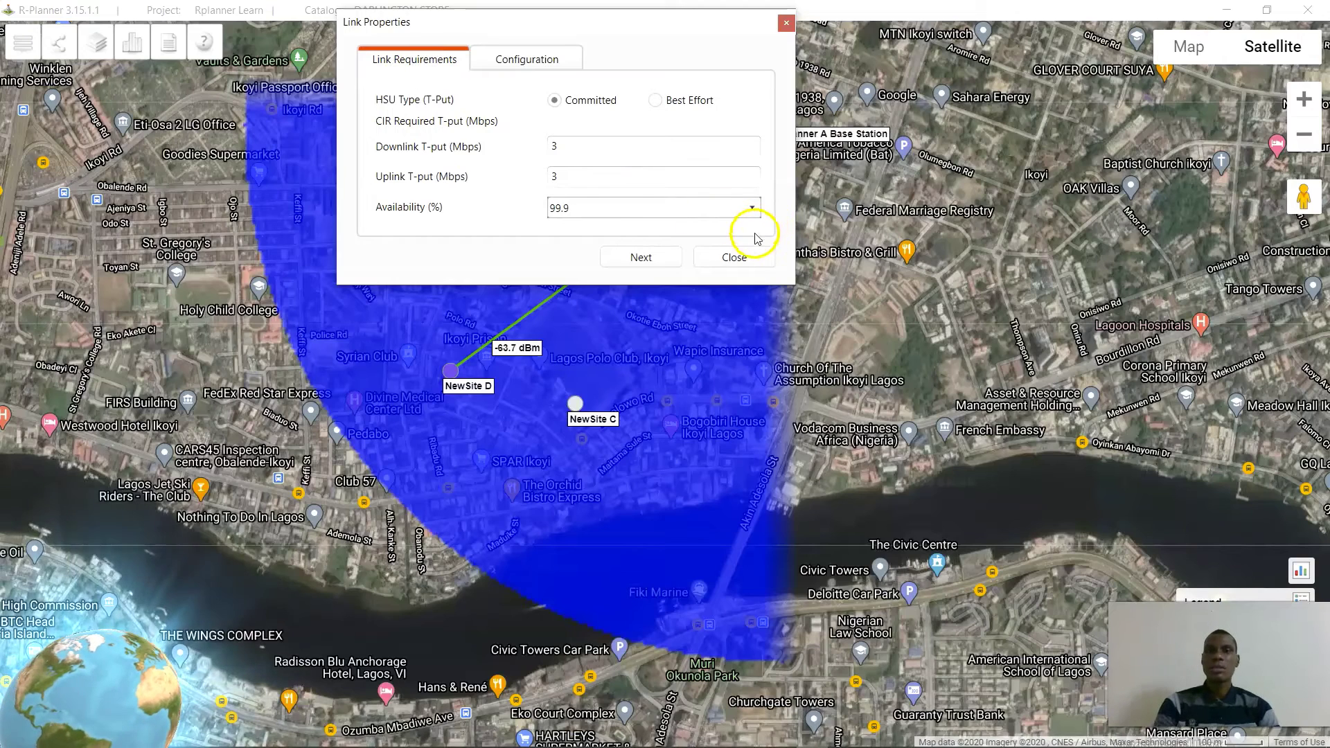
left_click(525, 61)
scroll(1022, 426, "down", 2)
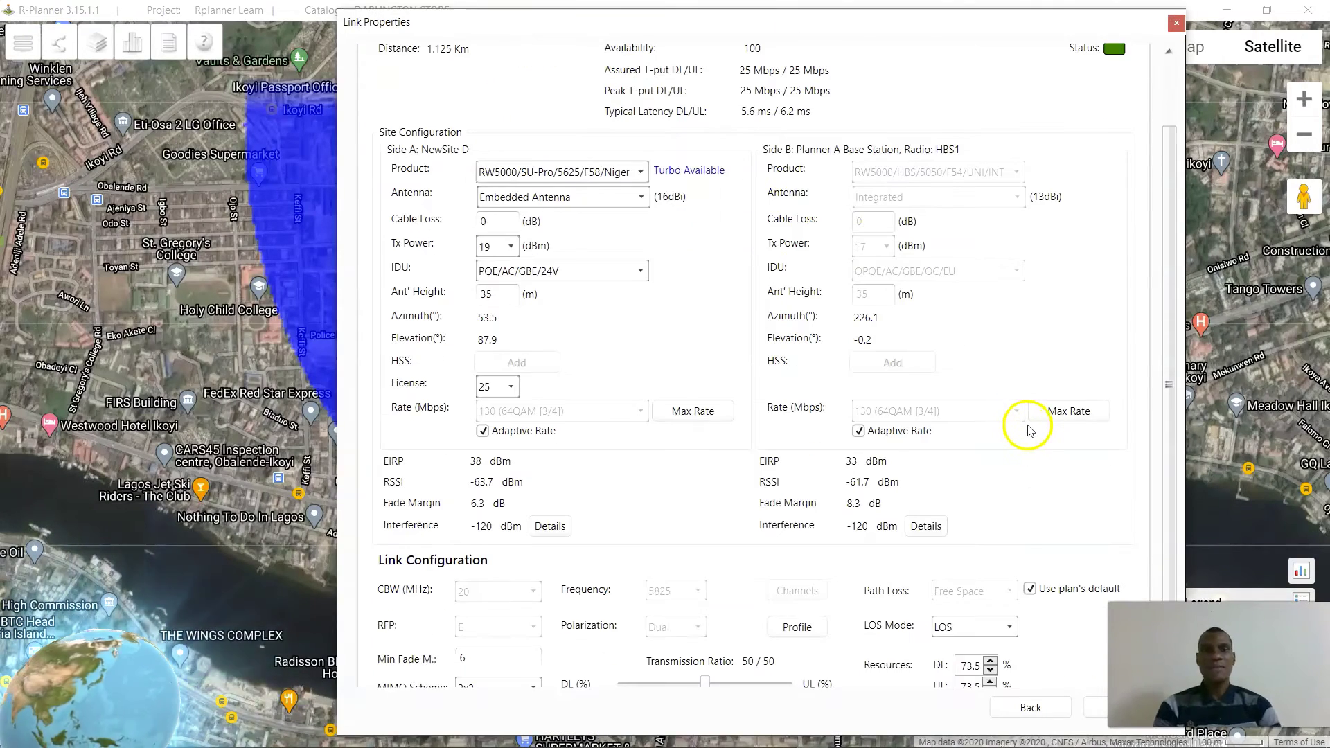
scroll(1026, 429, "down", 1)
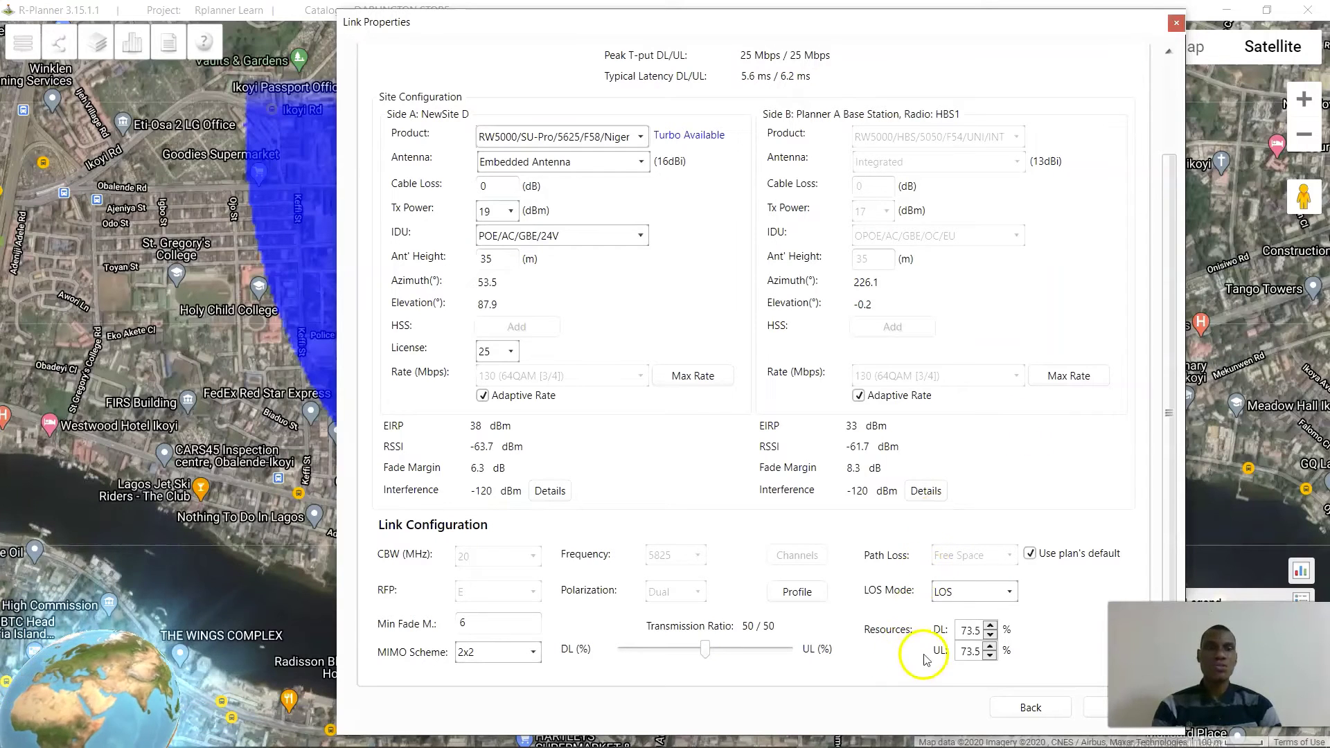
Set NewSite D's antenna to the 22 dBi RW-ANT/5359/TurboGain/DP/22 model
scroll(1000, 491, "up", 3)
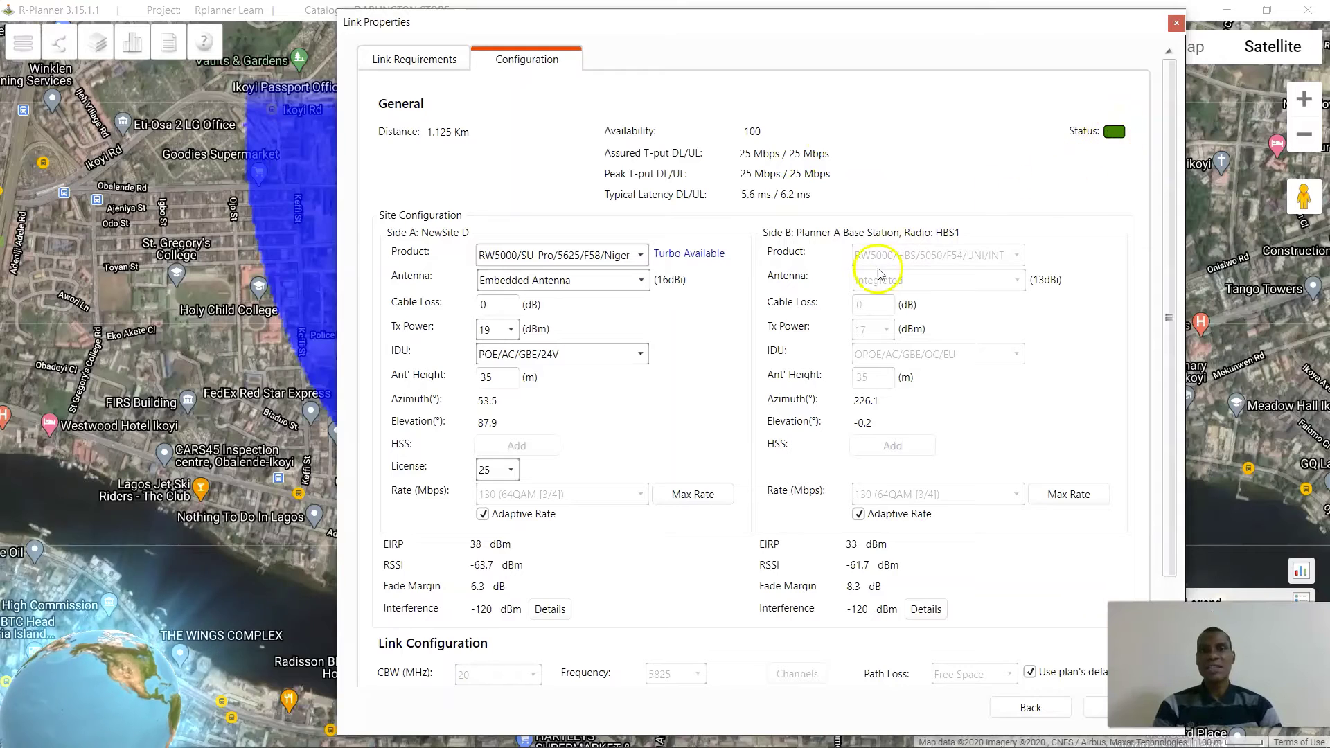
left_click(640, 280)
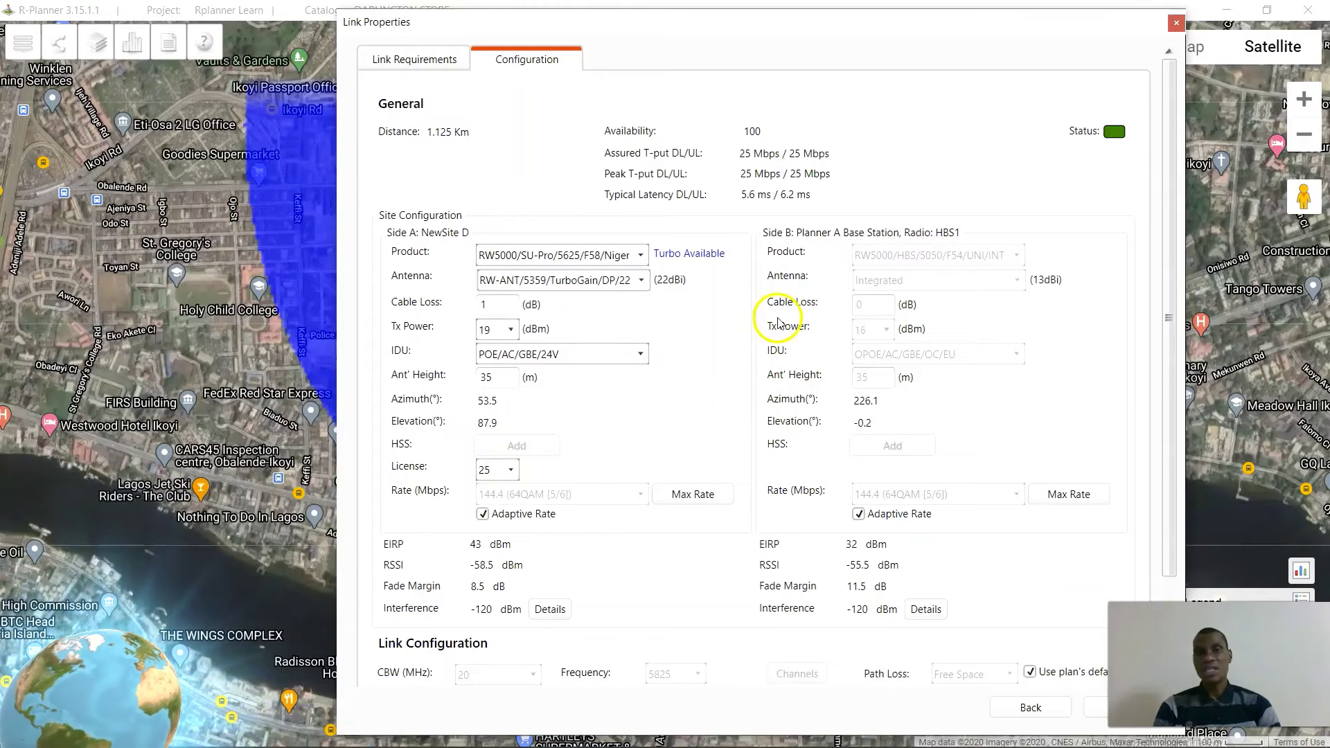
scroll(874, 310, "down", 3)
scroll(876, 311, "down", 1)
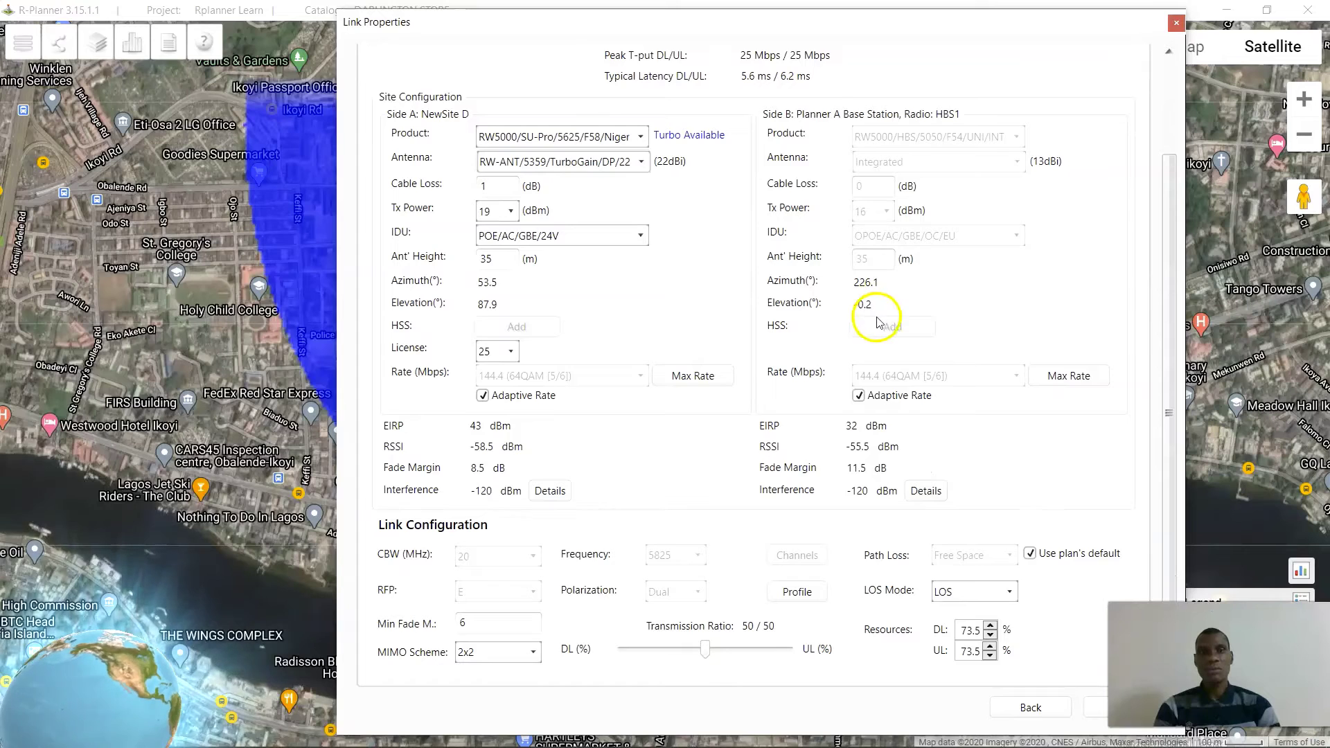
Lower the link's DL resources to 8.5%, keeping the assured downlink throughput above the required 3 Mbps
left_click(990, 634)
scroll(1011, 564, "up", 1)
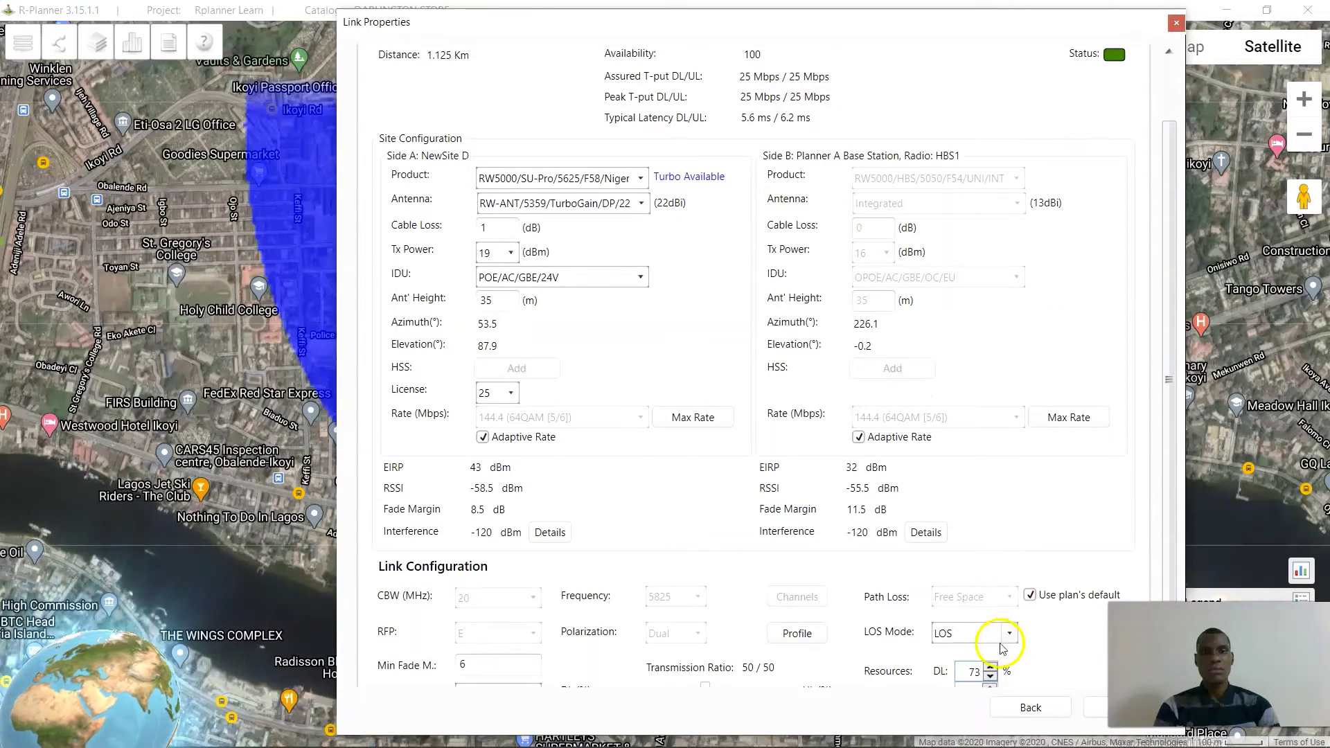
left_click(991, 676)
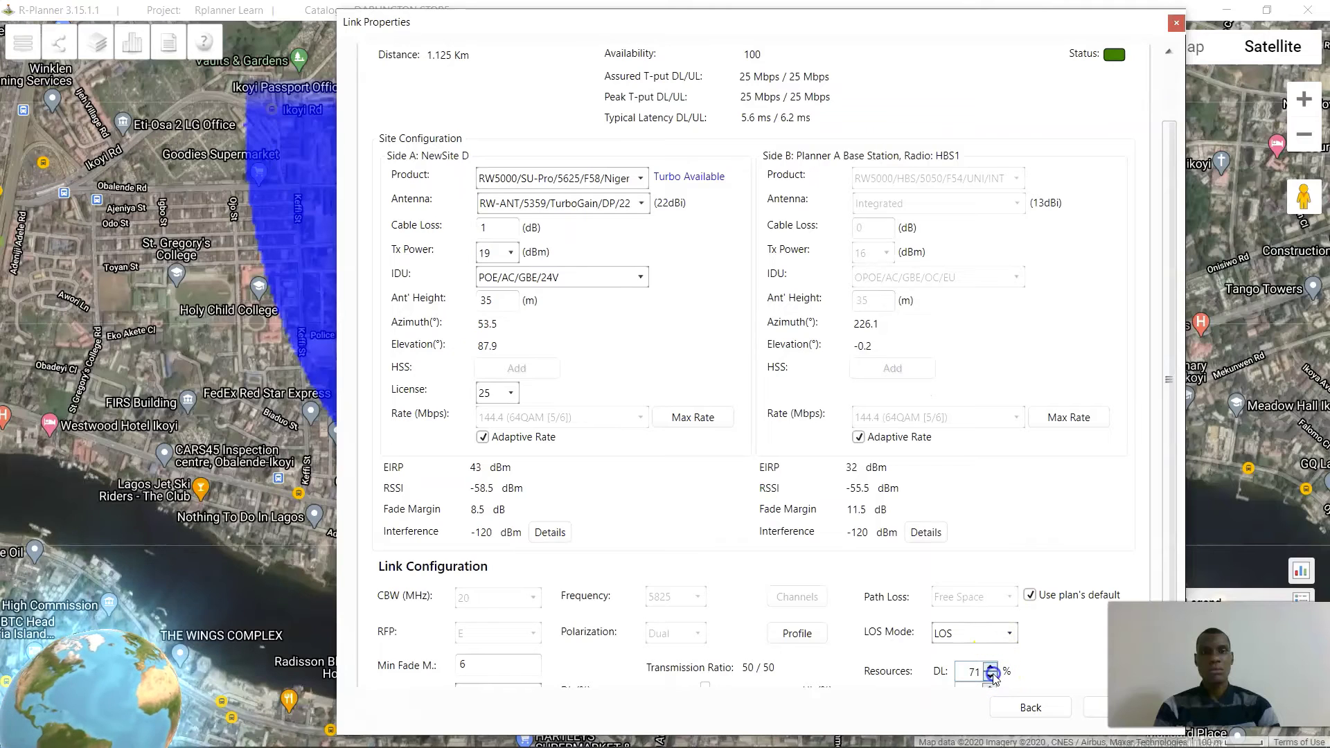
left_click(991, 676)
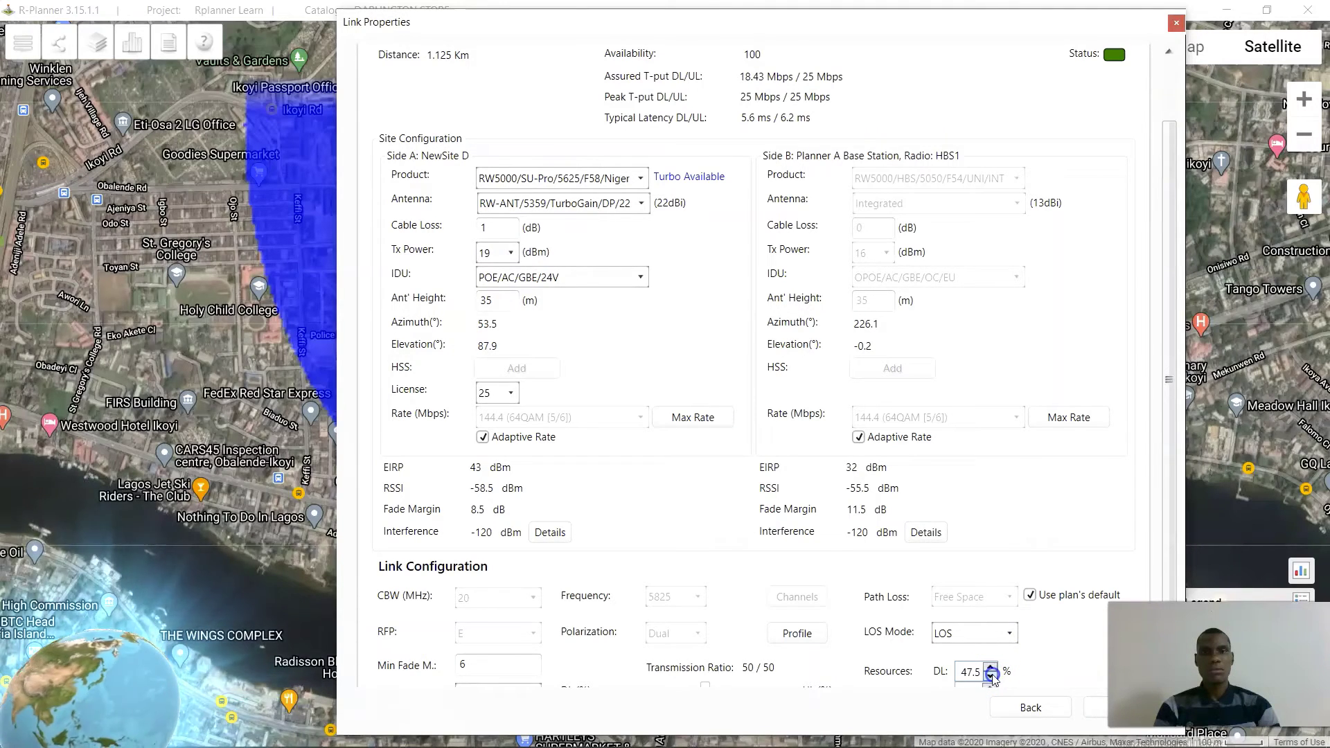
left_click(991, 676)
left_click(991, 676)
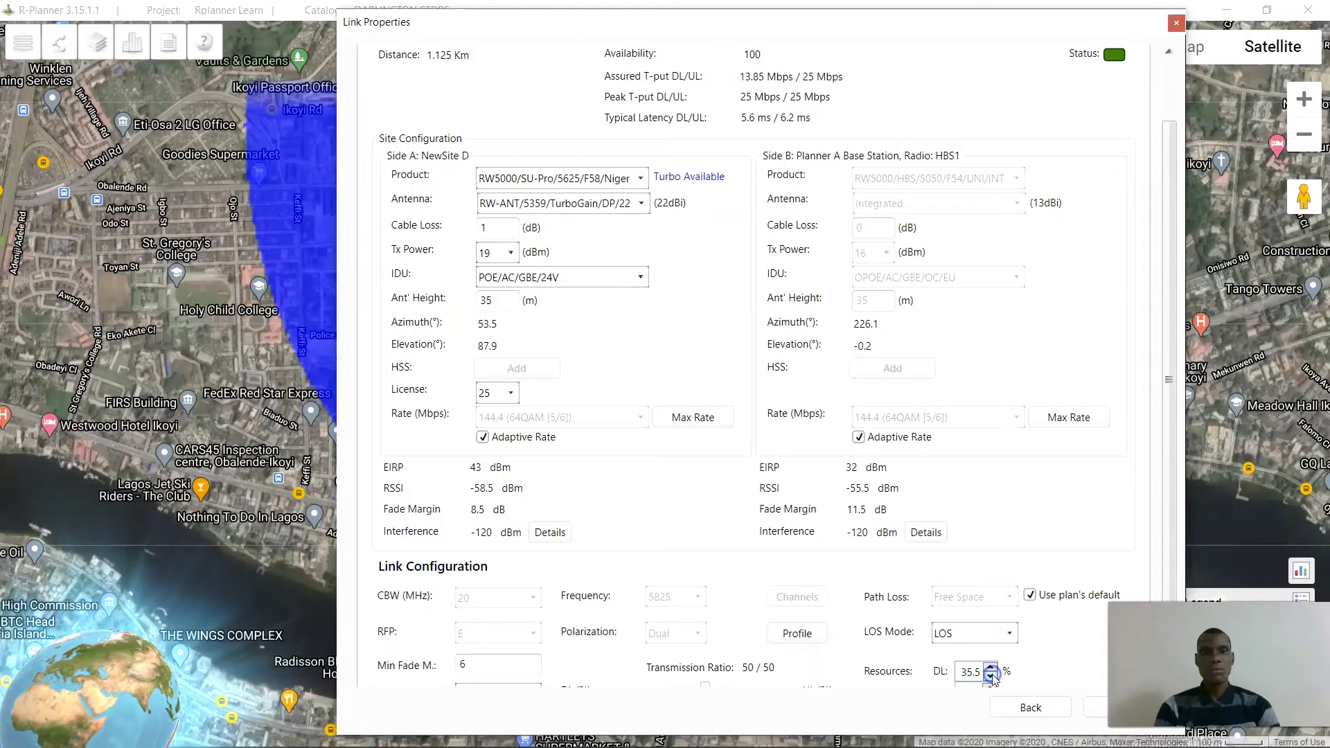
left_click(991, 676)
left_click(991, 676)
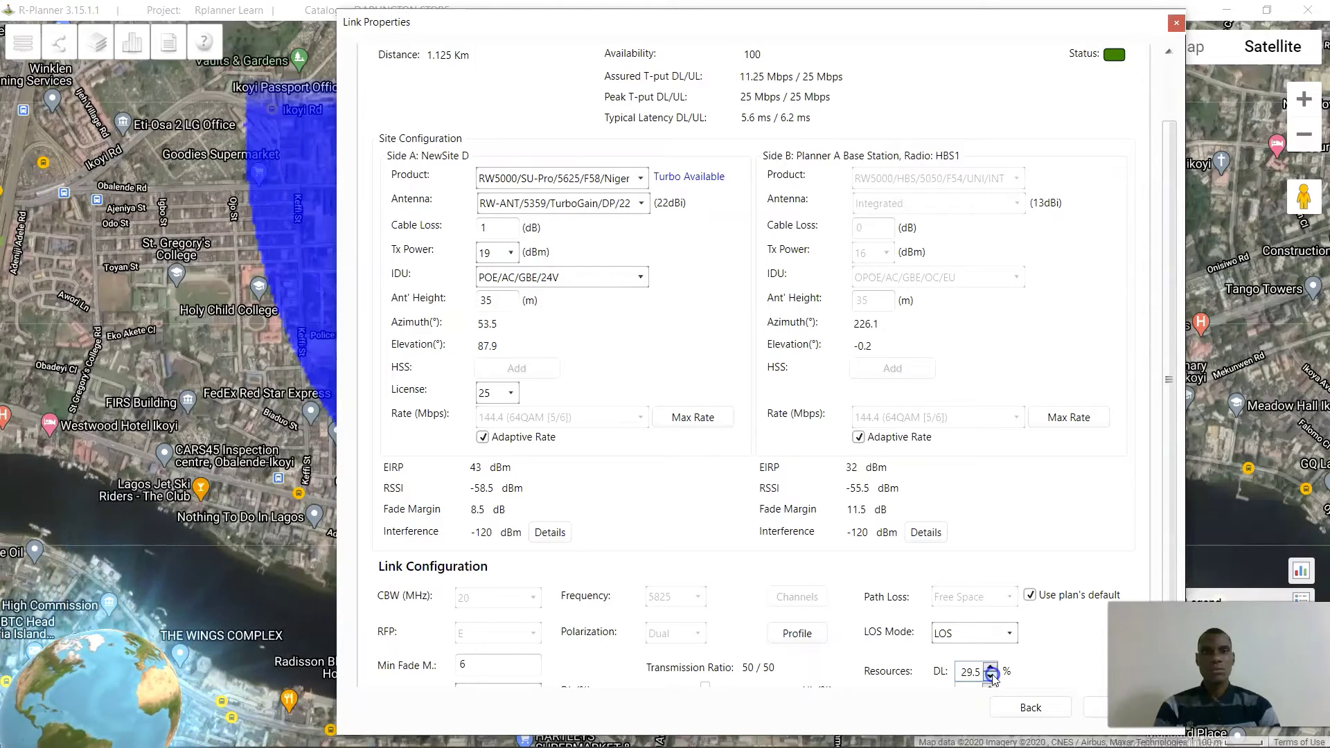
left_click(991, 676)
left_click(991, 676)
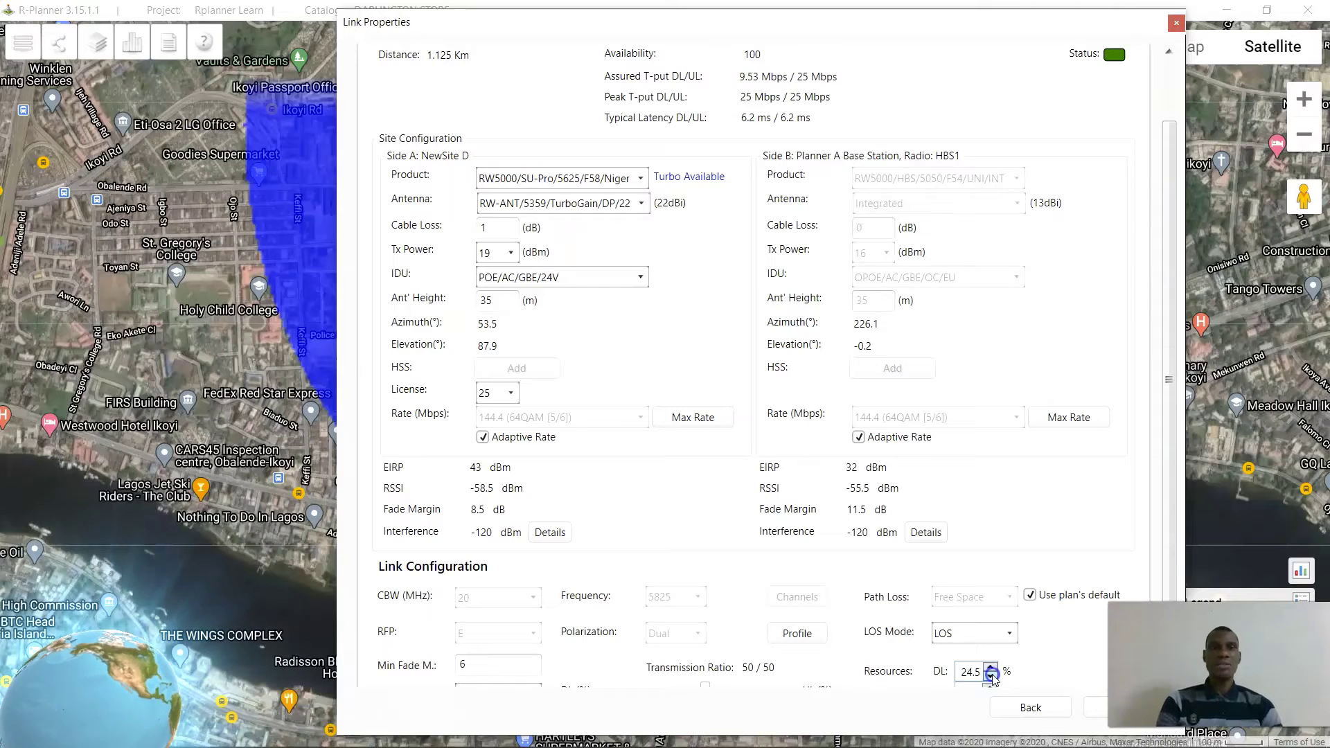
left_click(991, 676)
left_click(991, 676)
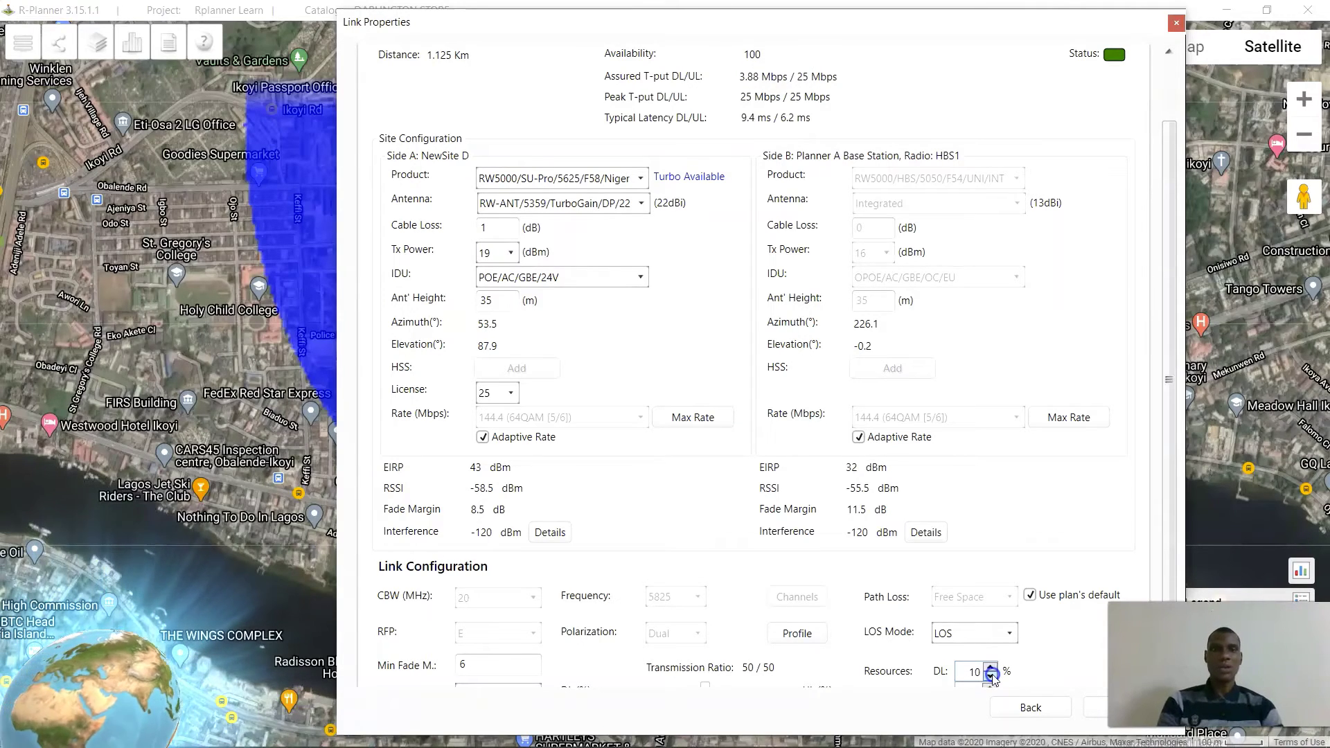
left_click(991, 676)
left_click(991, 676)
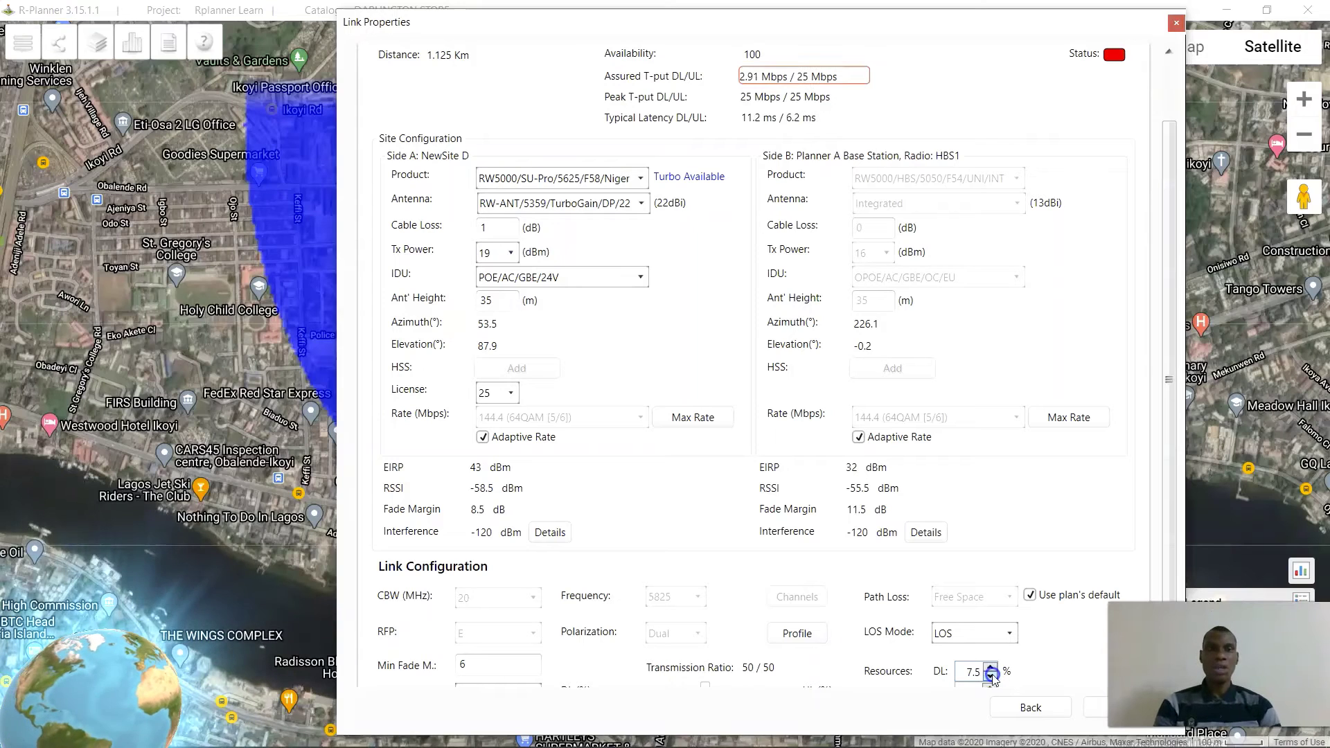
left_click(990, 668)
left_click(990, 668)
left_click(990, 667)
left_click(991, 667)
left_click(990, 668)
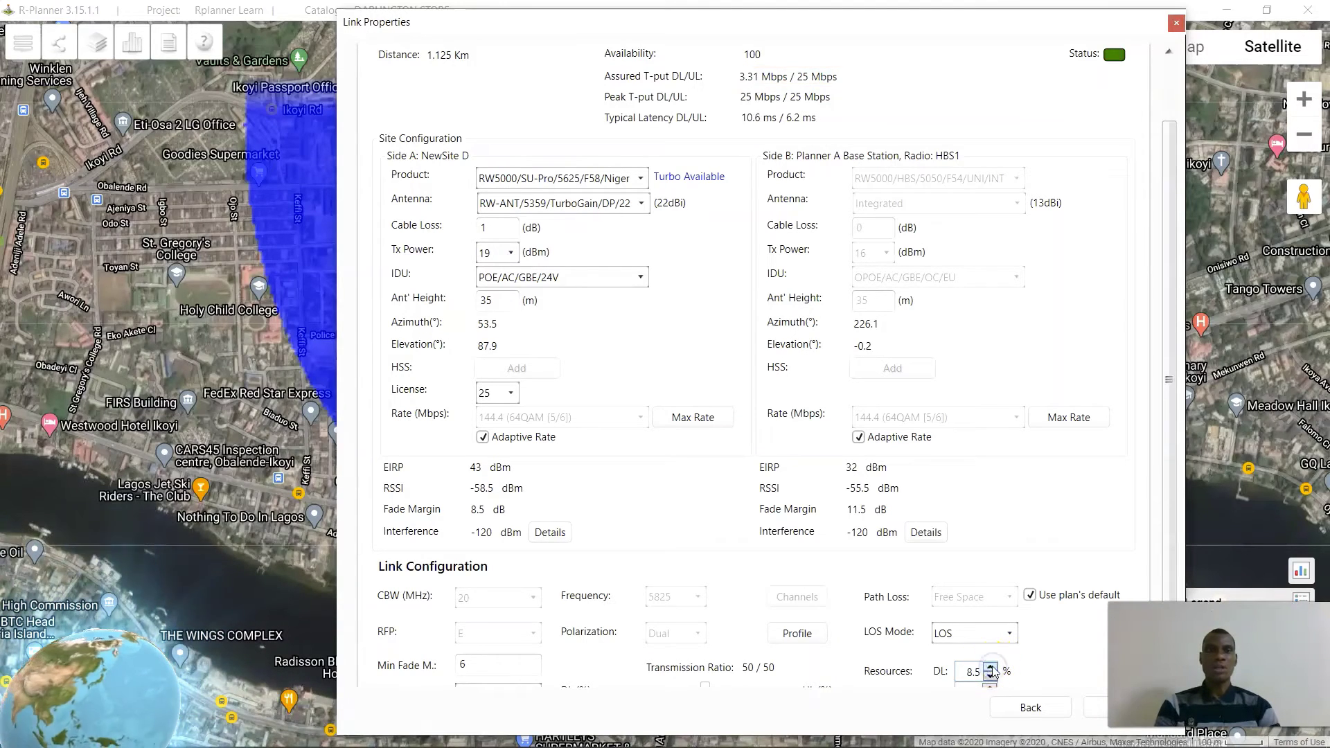
Reduce the link's UL resources to 8.5% to match the DL share
scroll(992, 671, "down", 1)
left_click(989, 656)
left_click(989, 656)
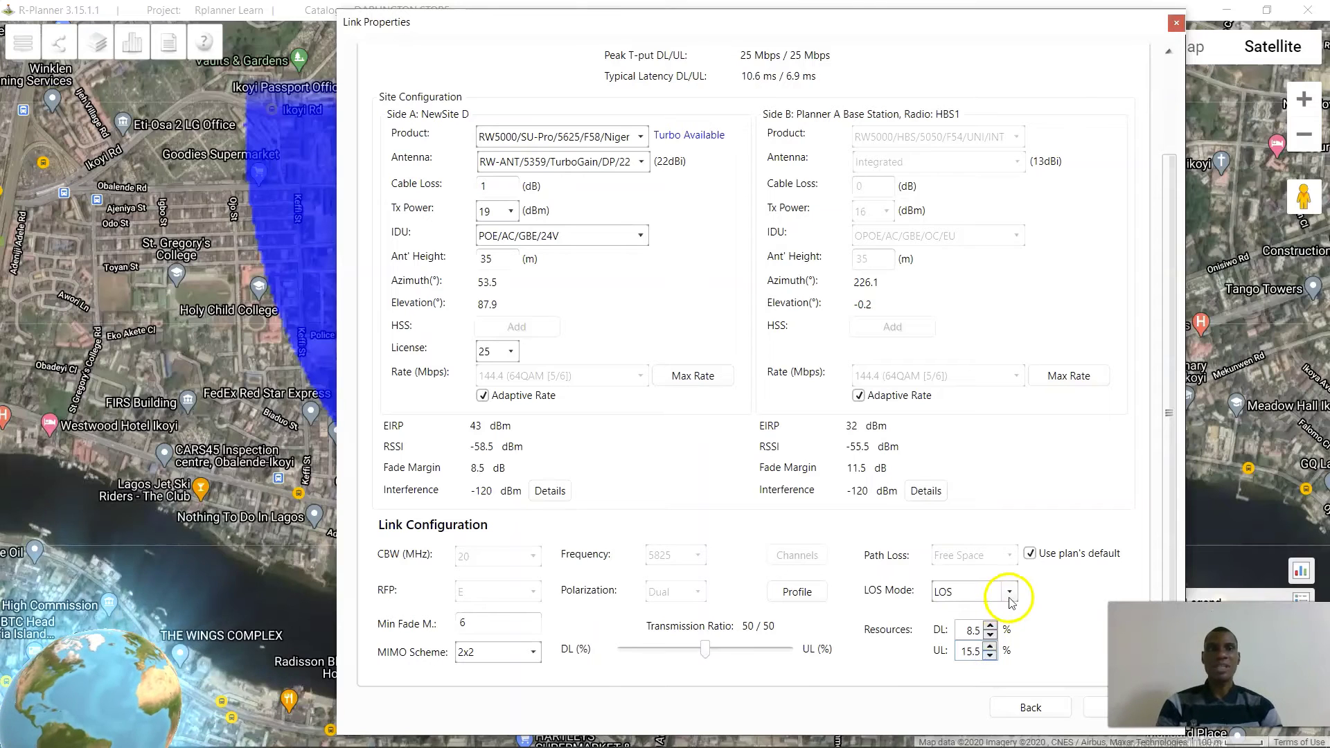
left_click(990, 655)
left_click(991, 656)
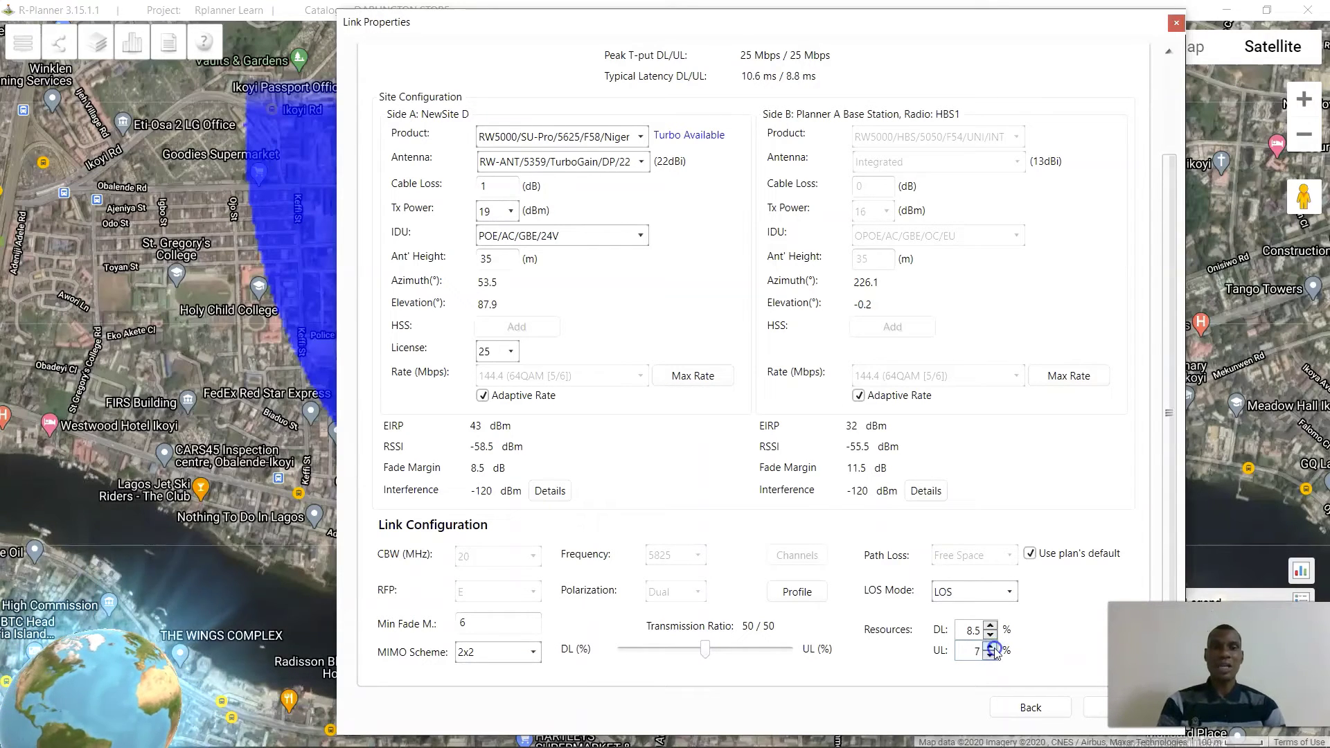
left_click(991, 646)
left_click(991, 646)
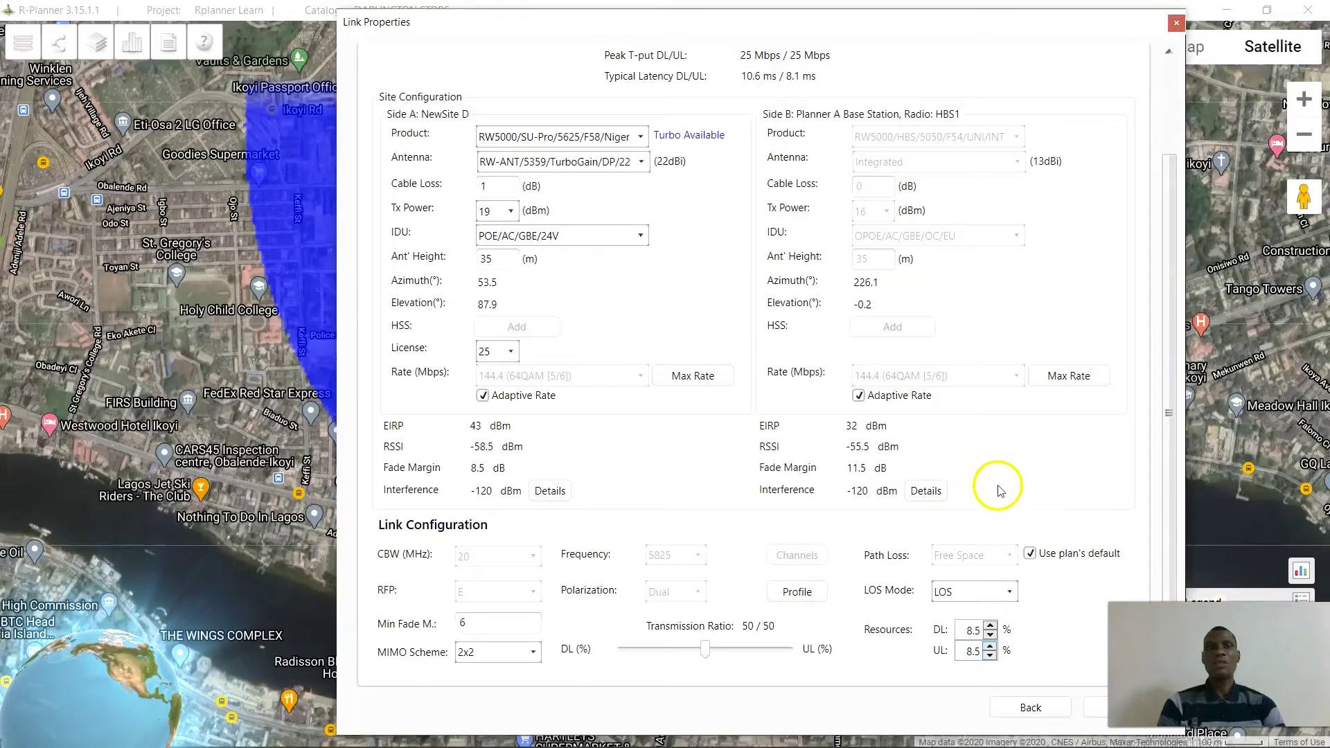
Review the NewSite D link's assured throughput, status, fade margins and resources, and close its properties
scroll(989, 484, "up", 3)
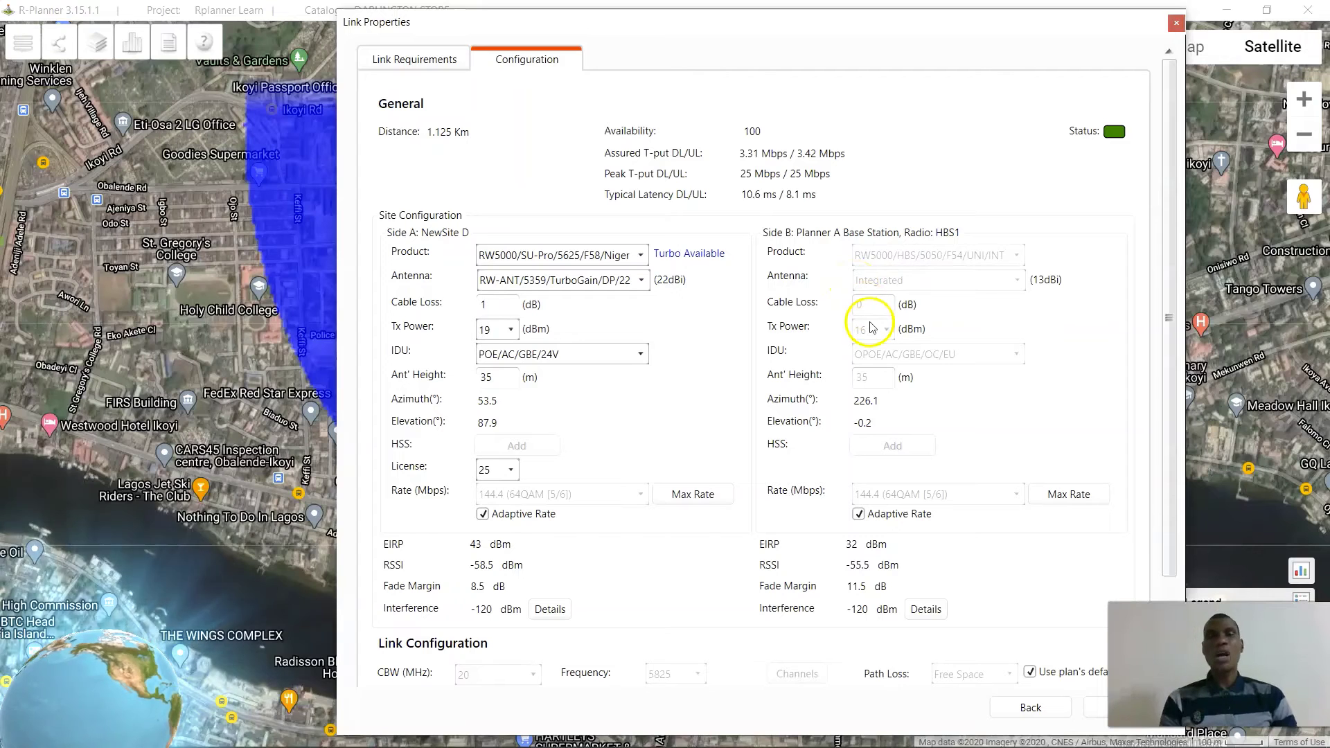
scroll(882, 439, "down", 3)
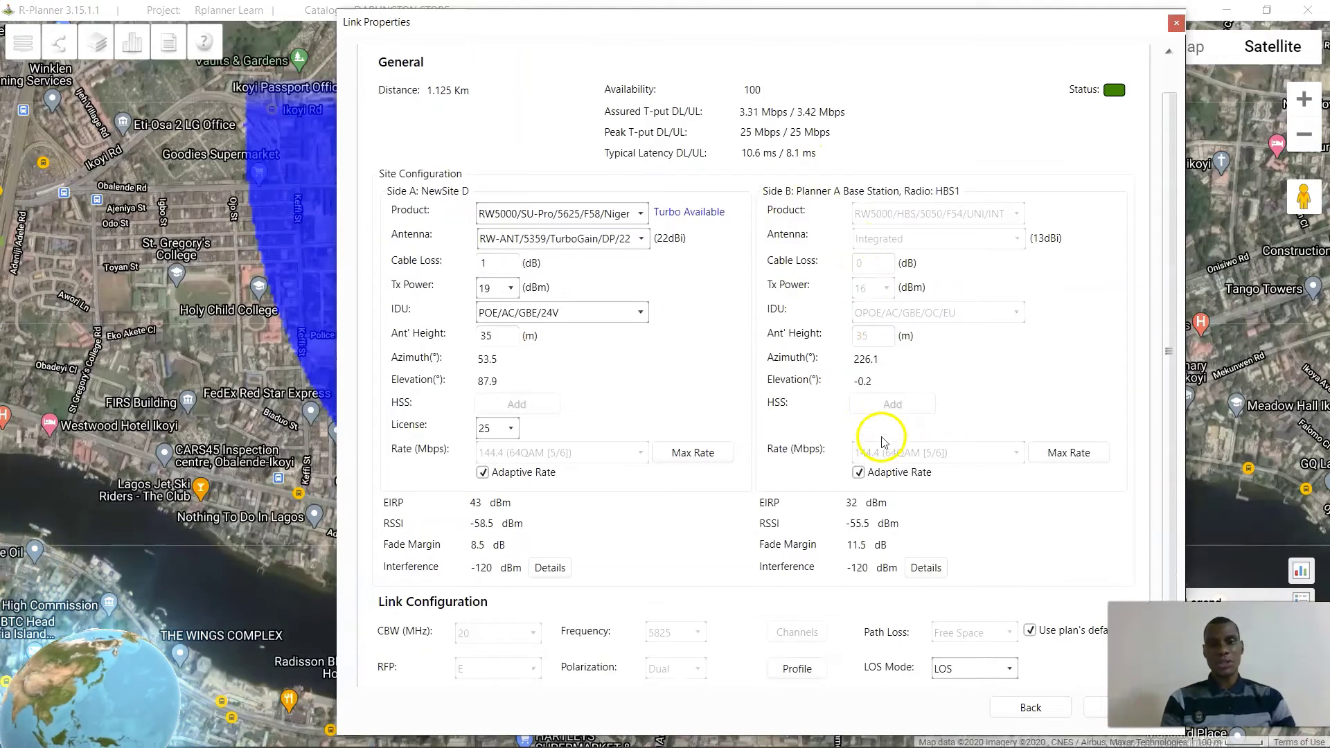
scroll(882, 439, "up", 3)
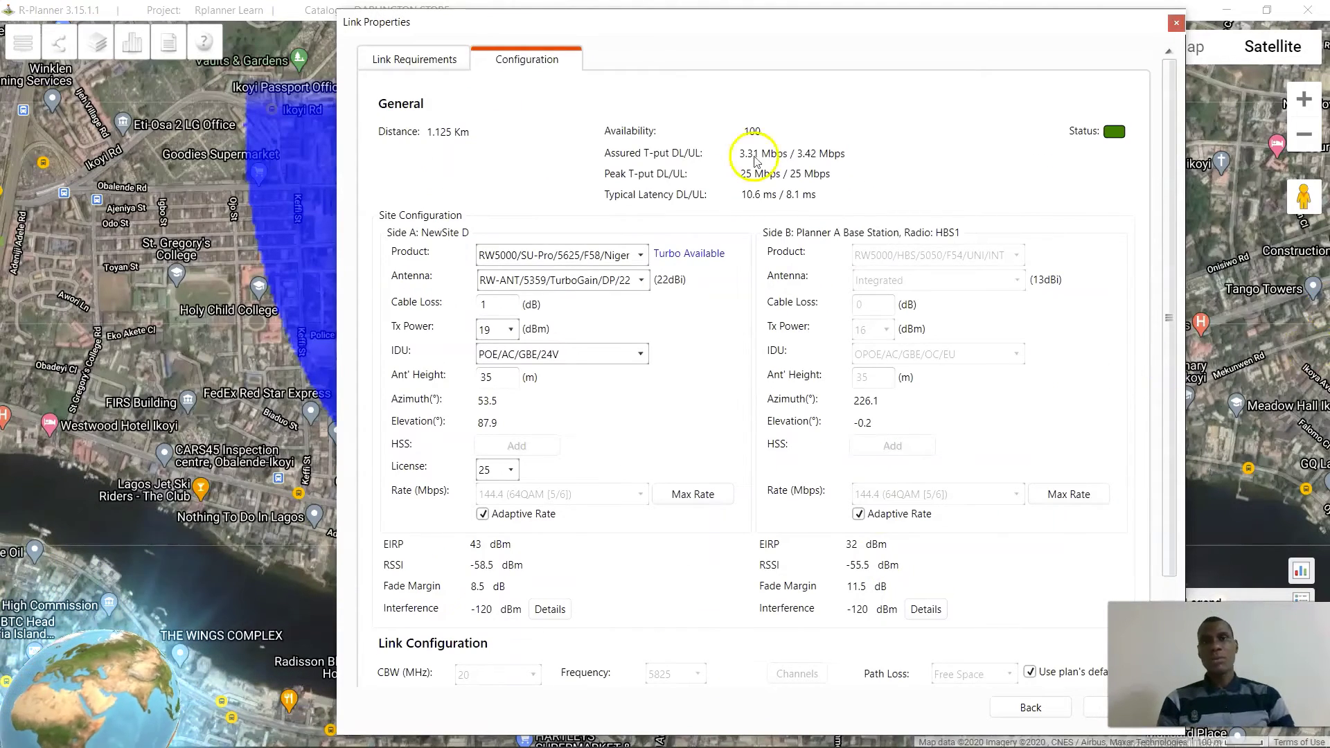
scroll(682, 302, "down", 2)
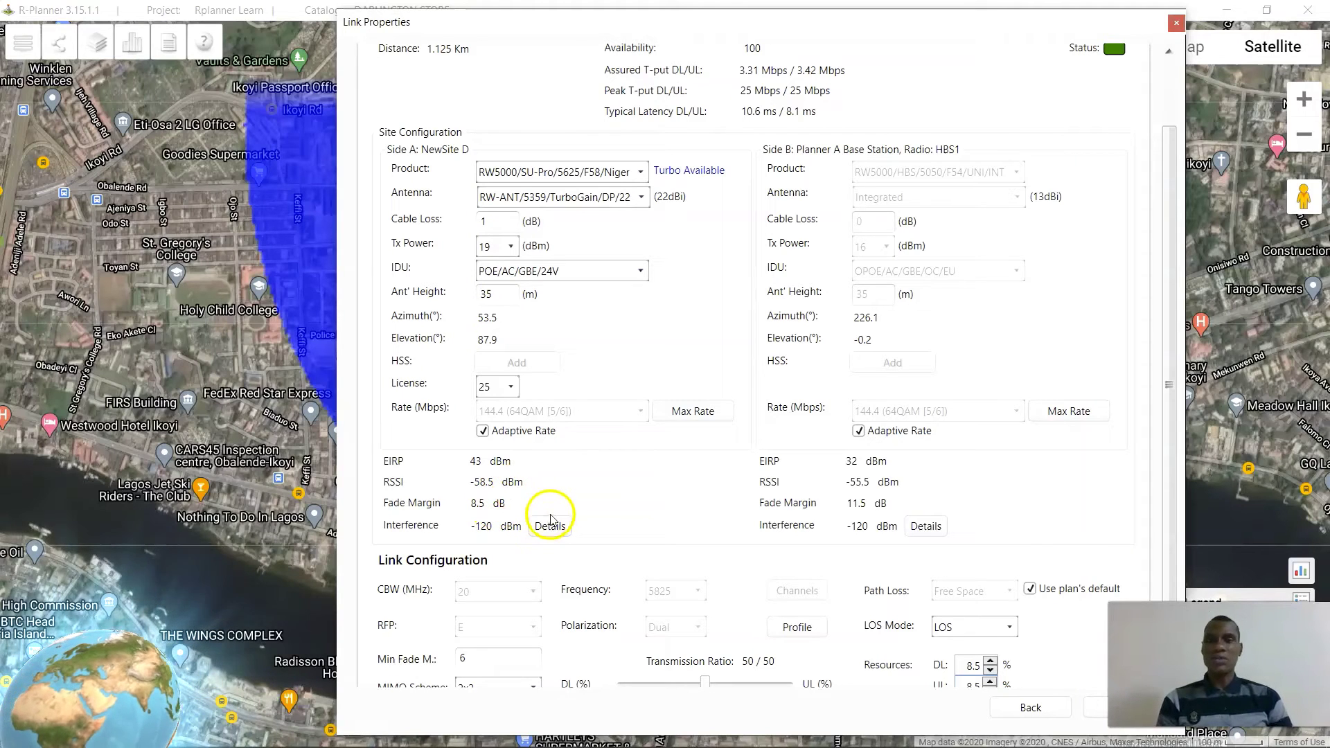
scroll(615, 501, "down", 1)
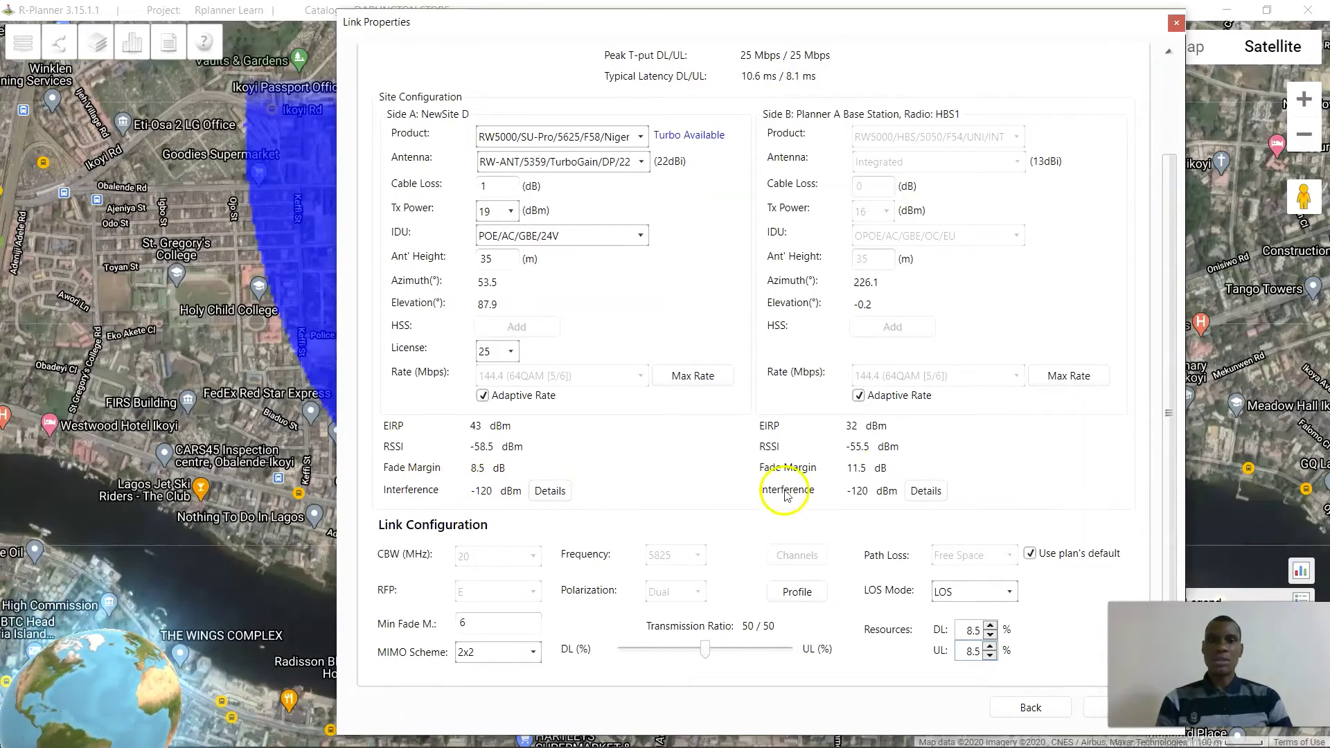
scroll(885, 416, "up", 4)
scroll(885, 426, "down", 4)
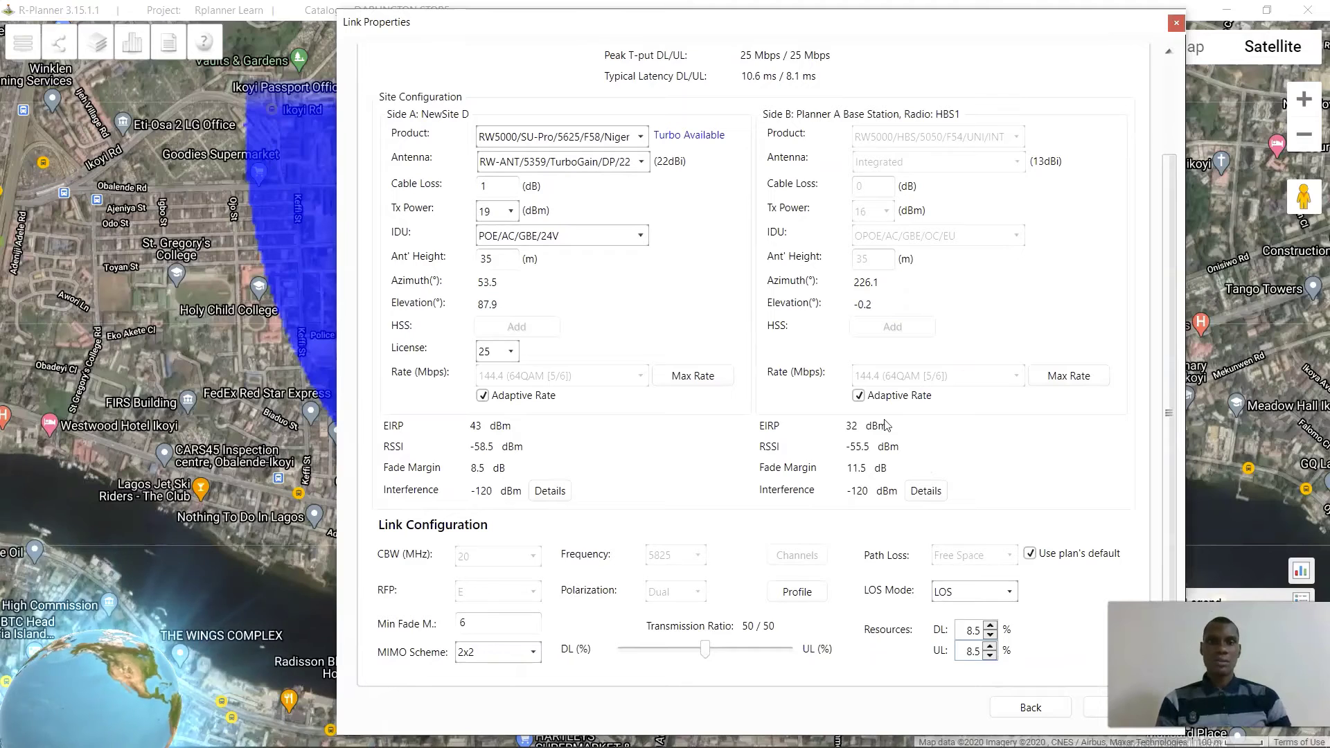
left_click_drag(1078, 33, 977, 38)
left_click(1037, 711)
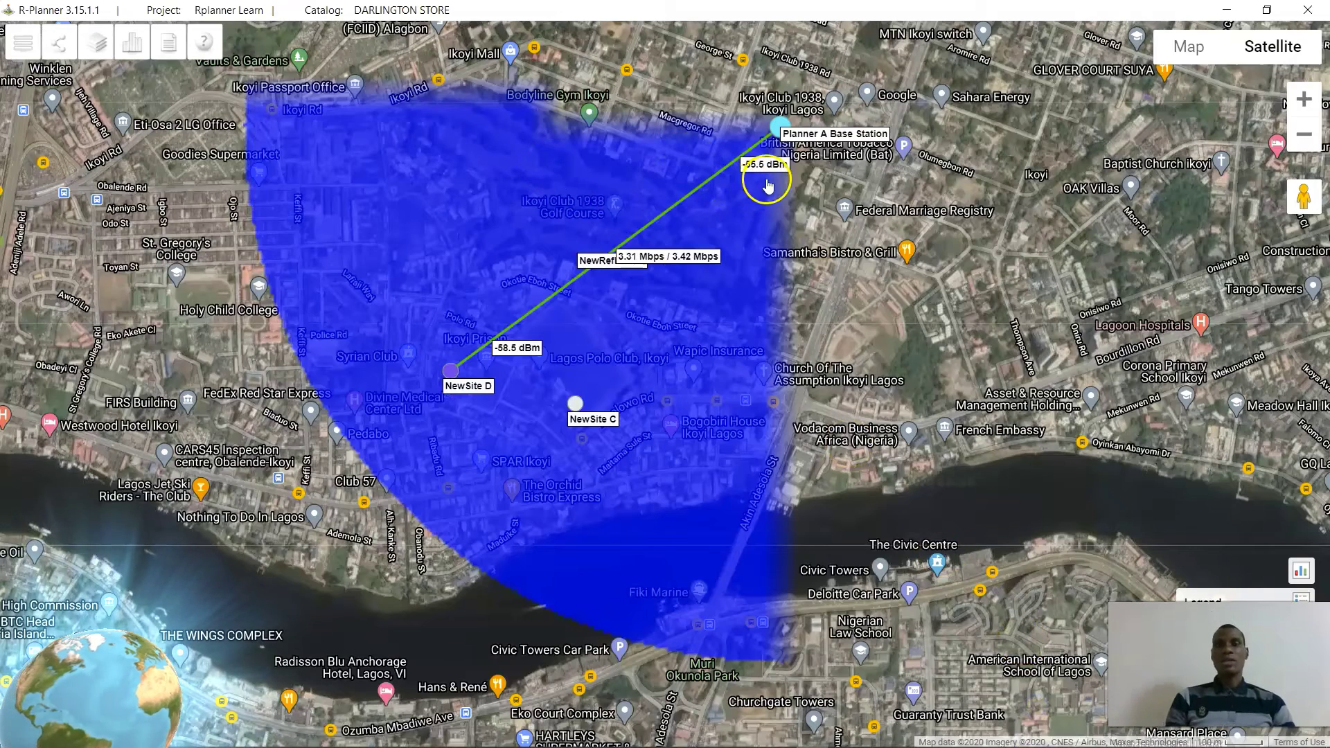
Try to draw a P2MP link on the map between NewSite C and Planner A Base Station
left_click(575, 405)
left_click(575, 405)
left_click(579, 407)
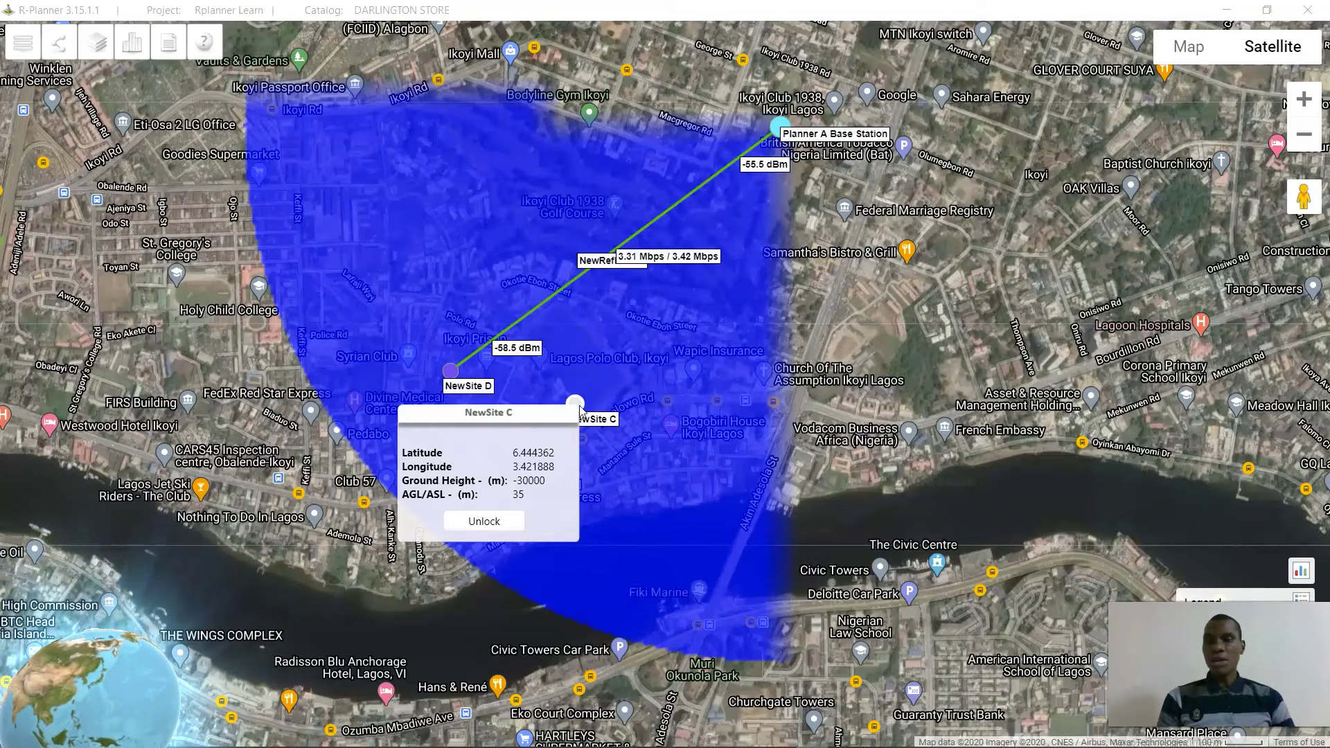
mouse_move(580, 410)
left_mouse_down()
mouse_move(692, 261)
mouse_move(725, 241)
mouse_move(783, 132)
left_mouse_up()
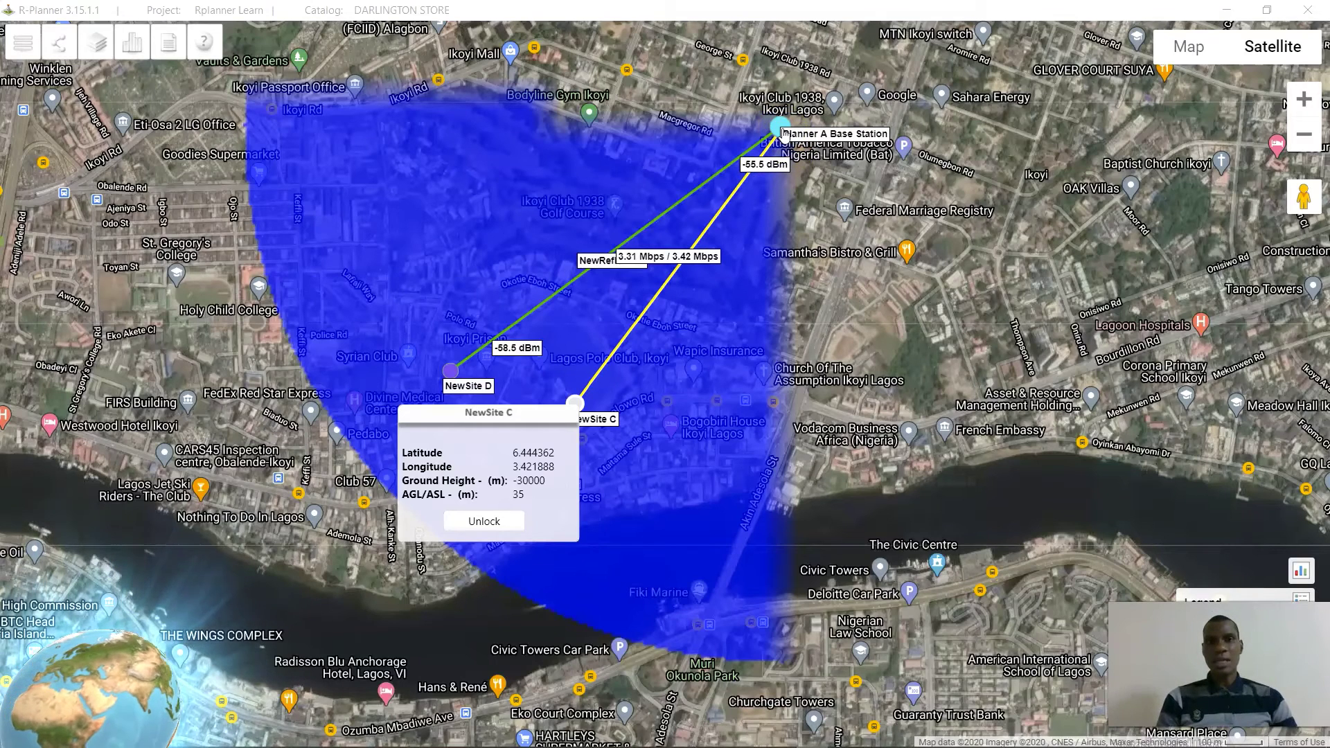
left_click_drag(782, 133, 783, 132)
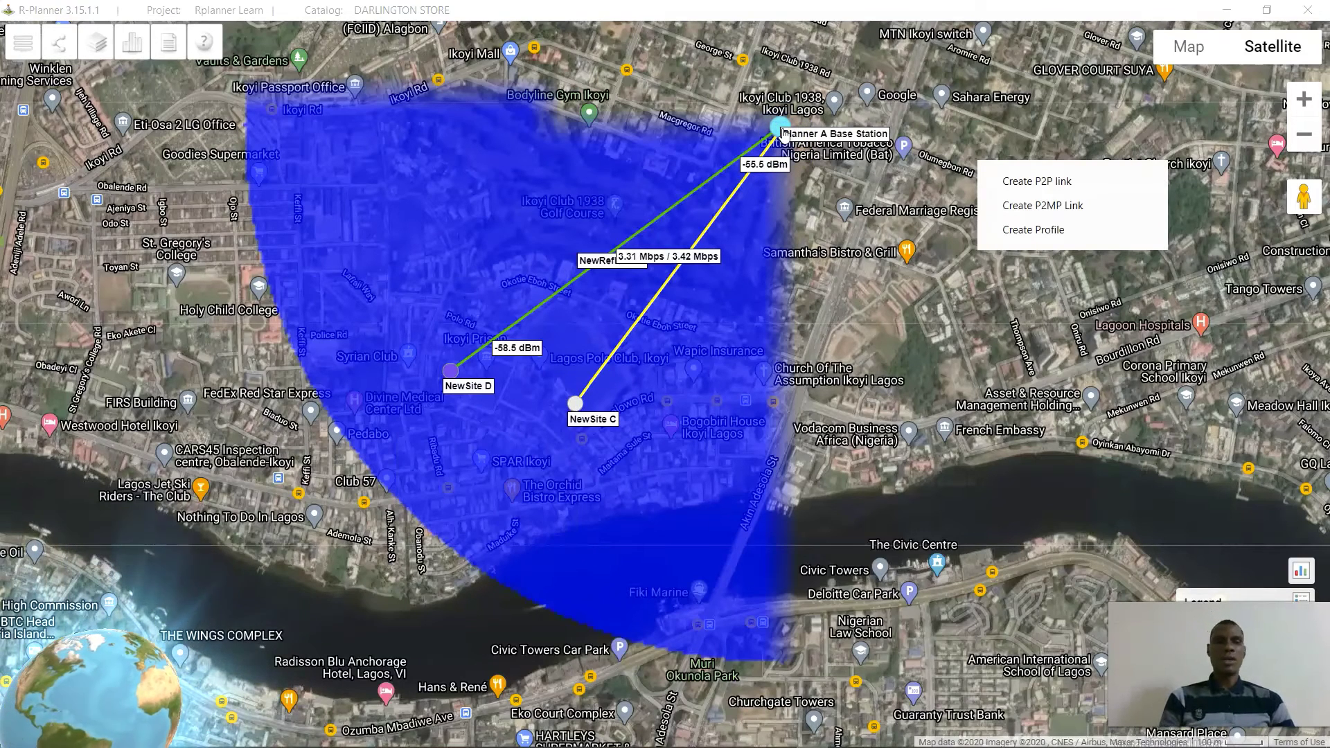
mouse_move(783, 132)
left_mouse_down()
mouse_move(908, 131)
mouse_move(768, 152)
mouse_move(766, 135)
mouse_move(807, 135)
mouse_move(1052, 196)
mouse_move(991, 215)
mouse_move(843, 157)
mouse_move(730, 297)
mouse_move(572, 414)
mouse_move(747, 154)
mouse_move(779, 135)
left_mouse_up()
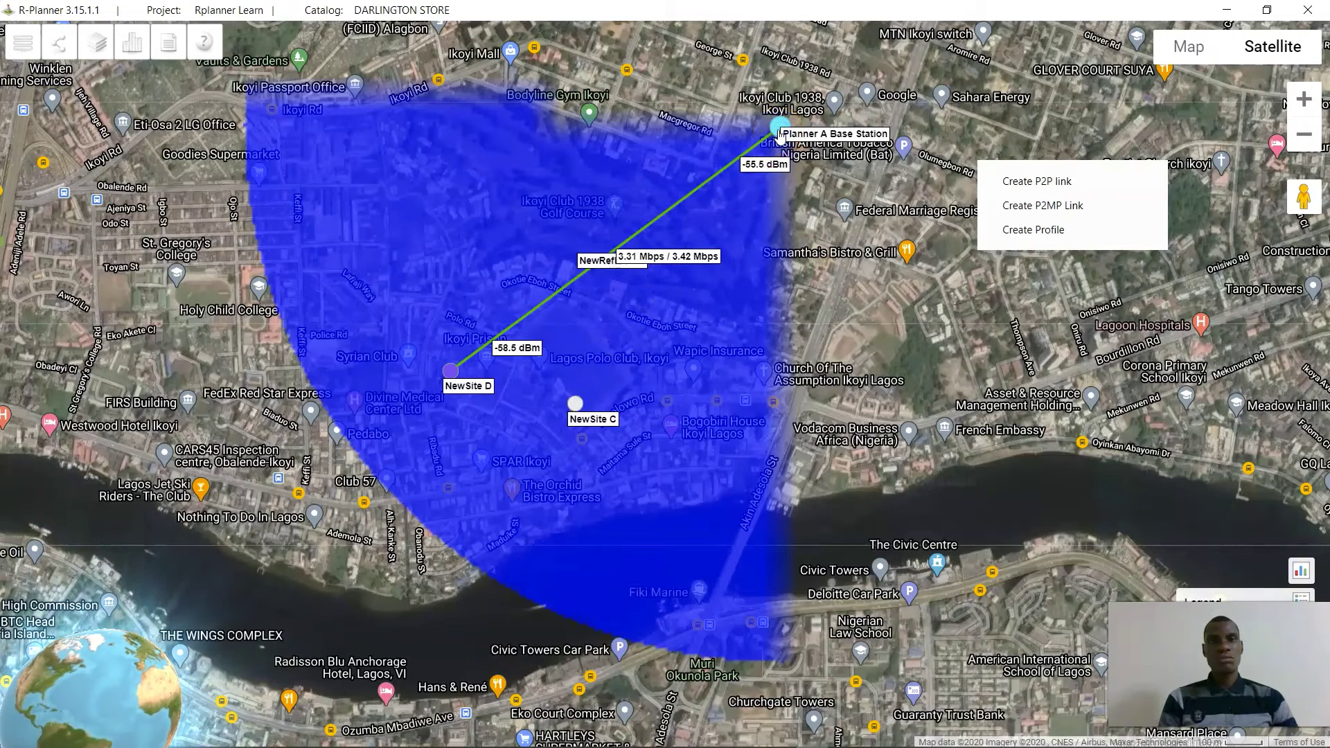
left_click_drag(778, 135, 573, 413)
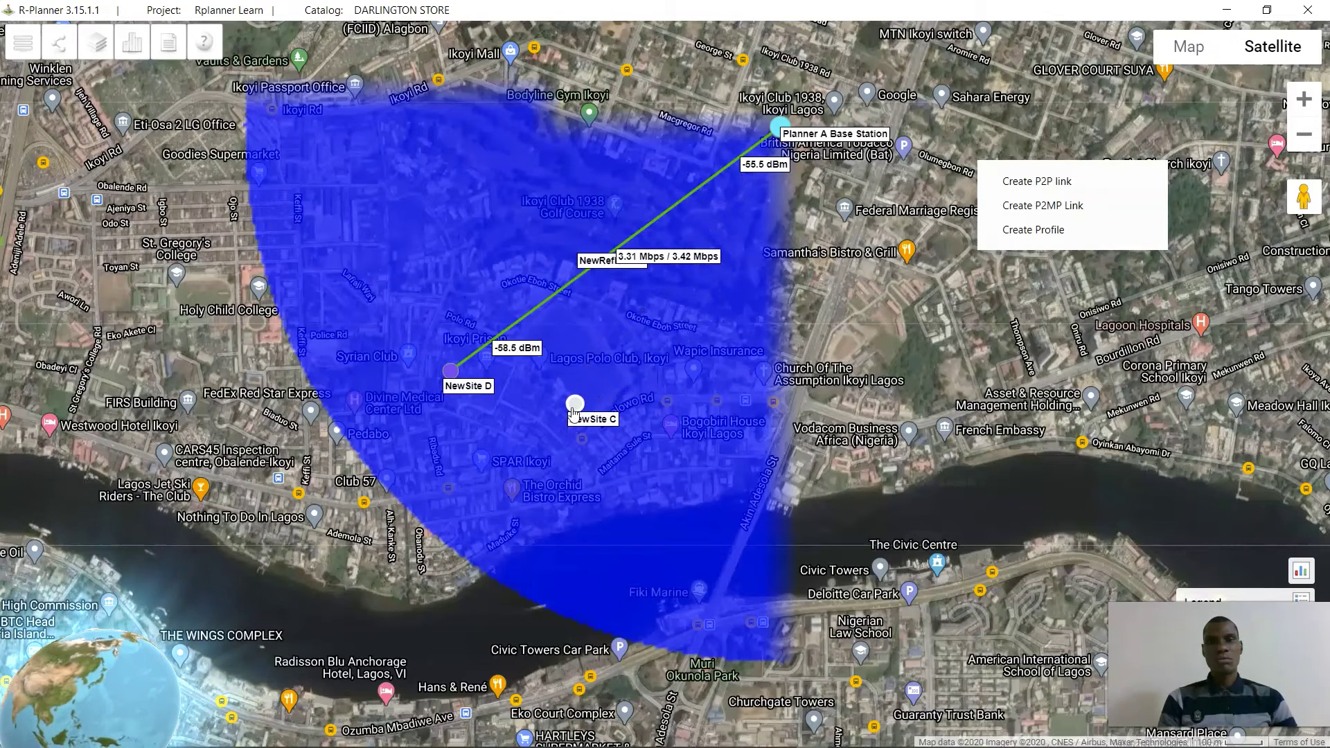
left_click(1143, 284)
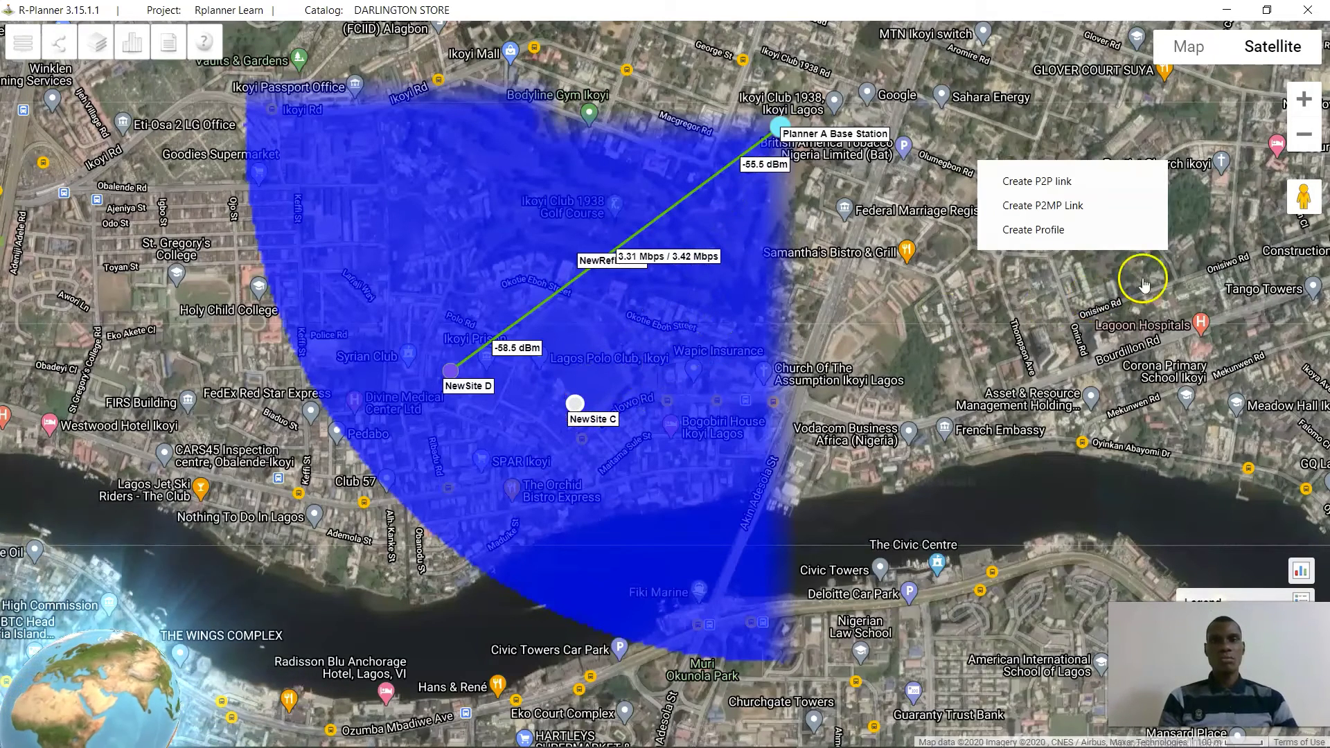
left_click(1085, 207)
Create a P2MP link between Planner A Base Station's HBS1 radio and NewSite C as an HSU
left_click(781, 131)
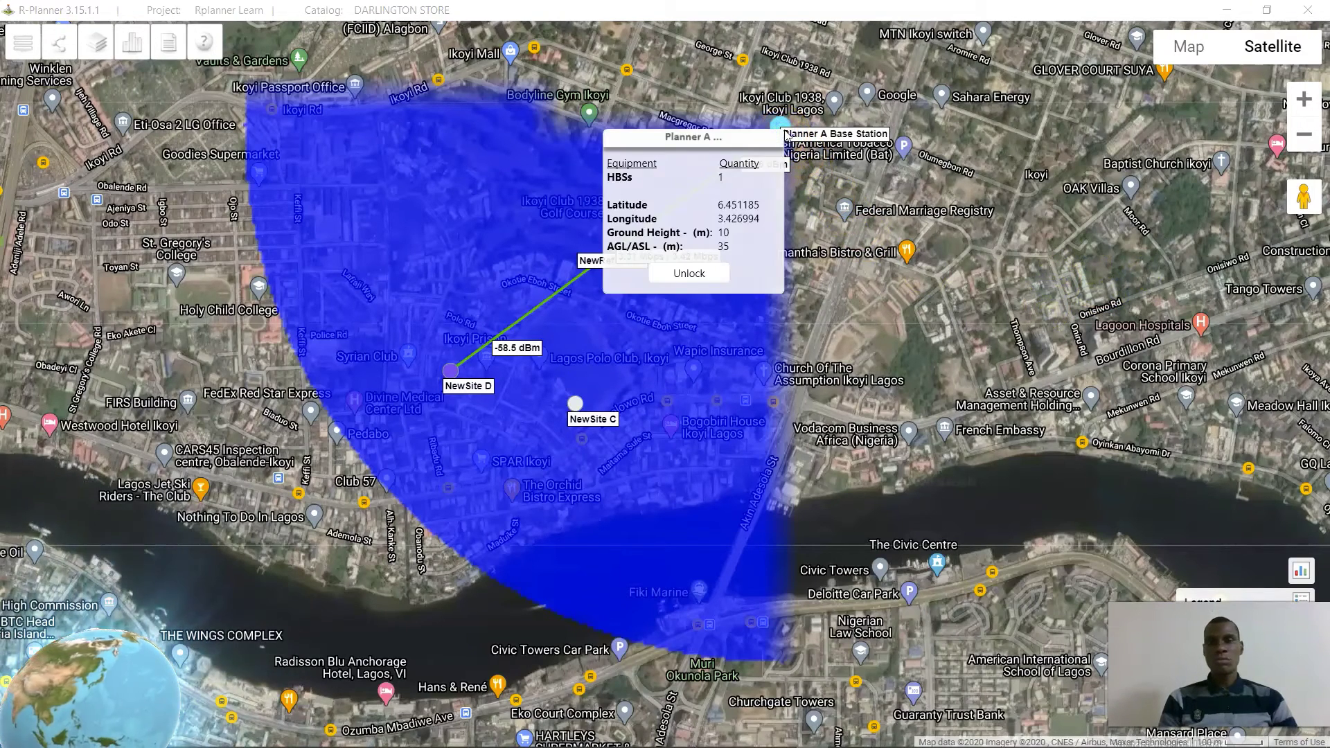
left_click(575, 410)
right_click(575, 409)
left_click(775, 558)
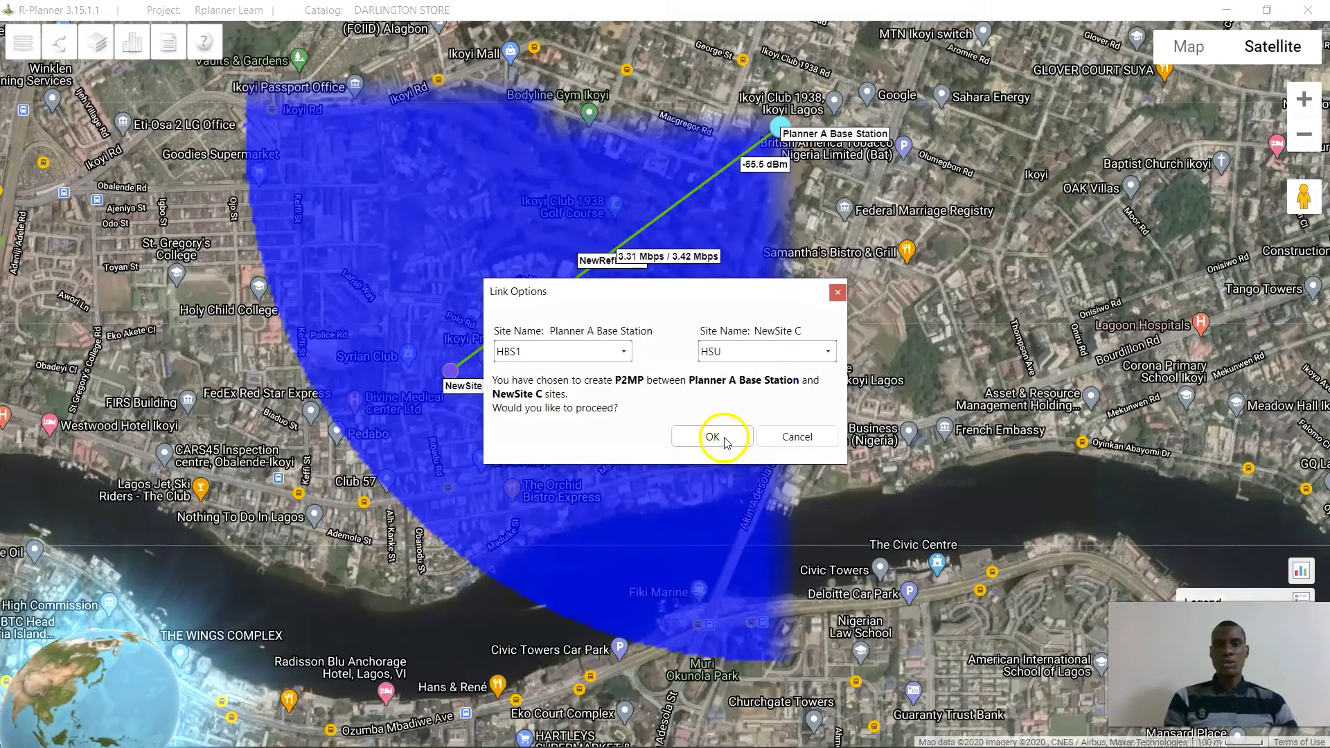
left_click(719, 438)
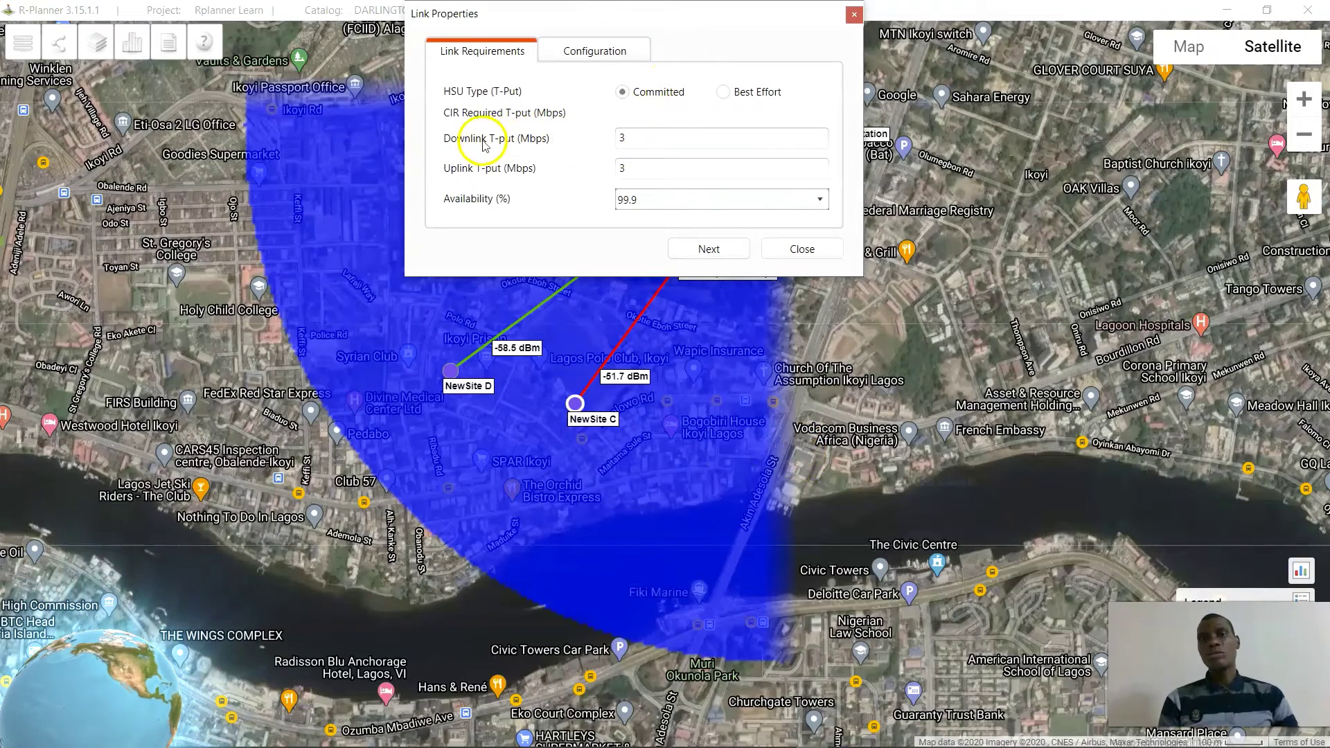
Set the NewSite C link's required downlink and uplink throughput to 5 Mbps each and continue to its configuration
left_click(660, 140)
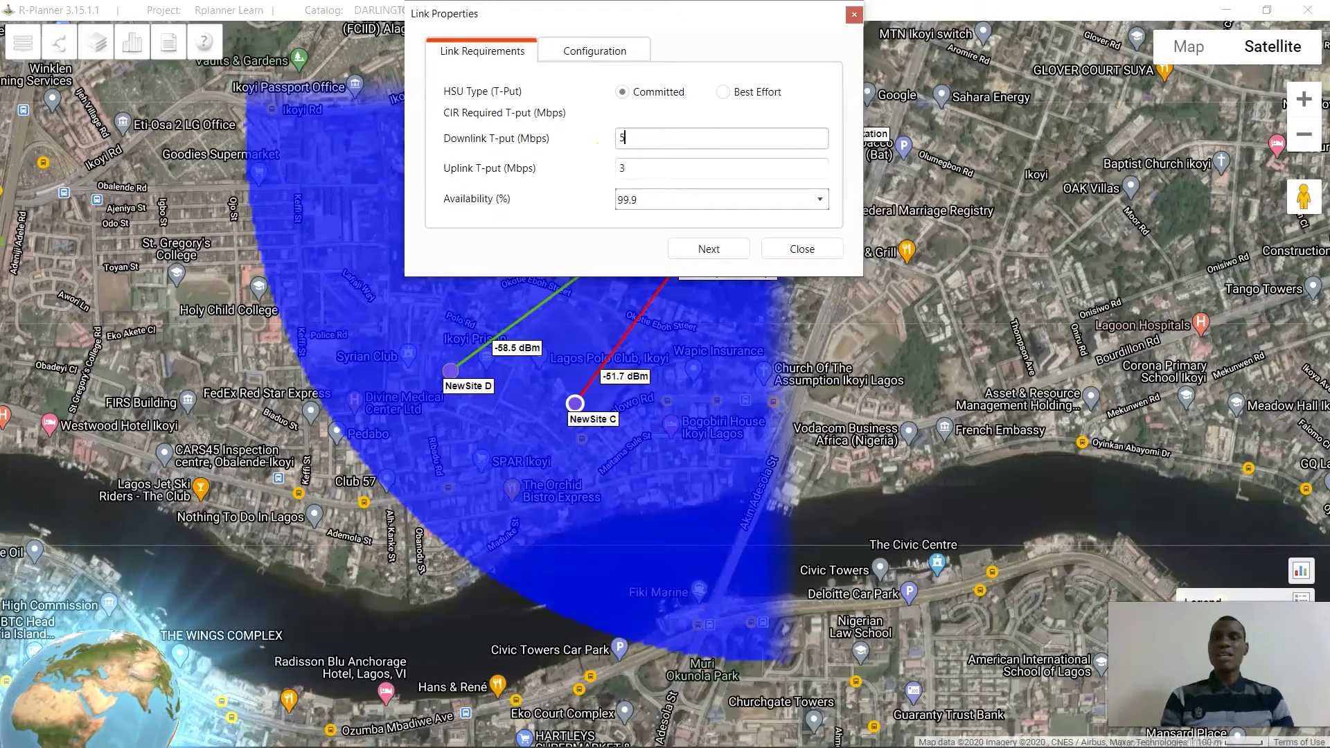
left_click(644, 170)
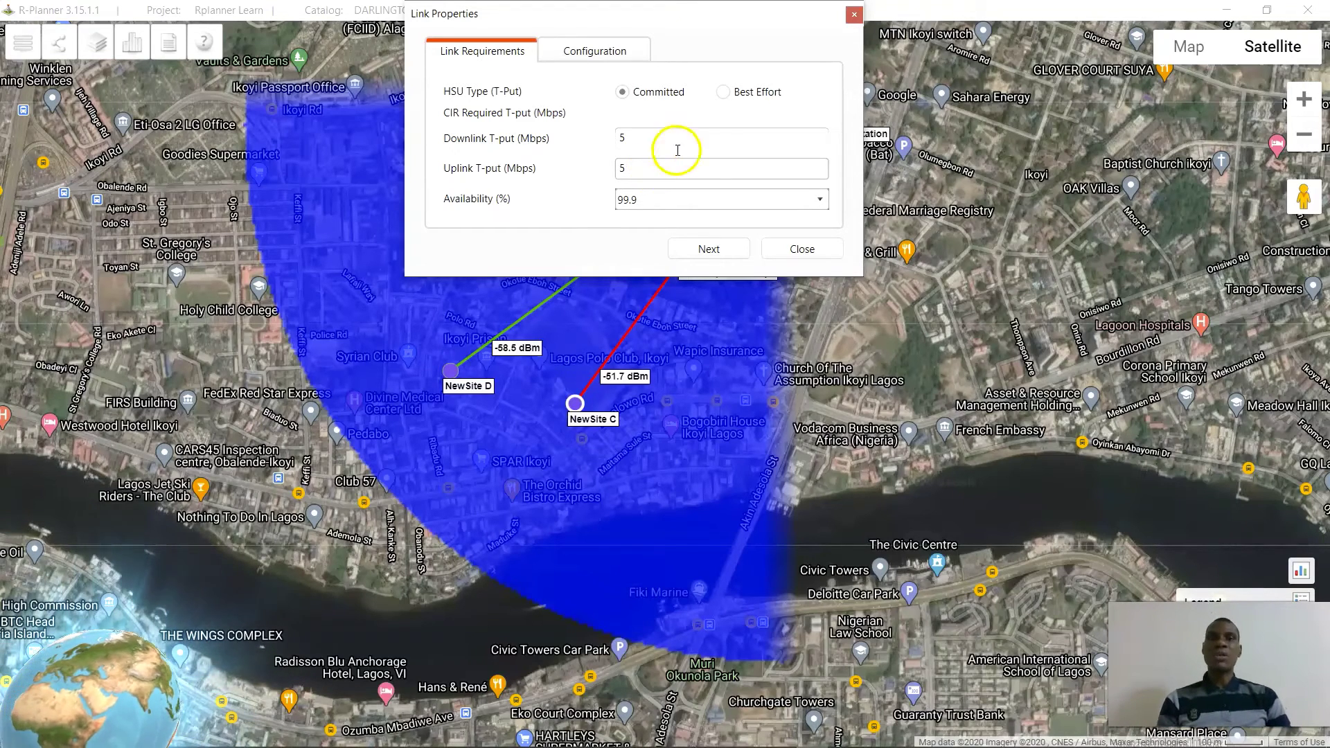
left_click(703, 250)
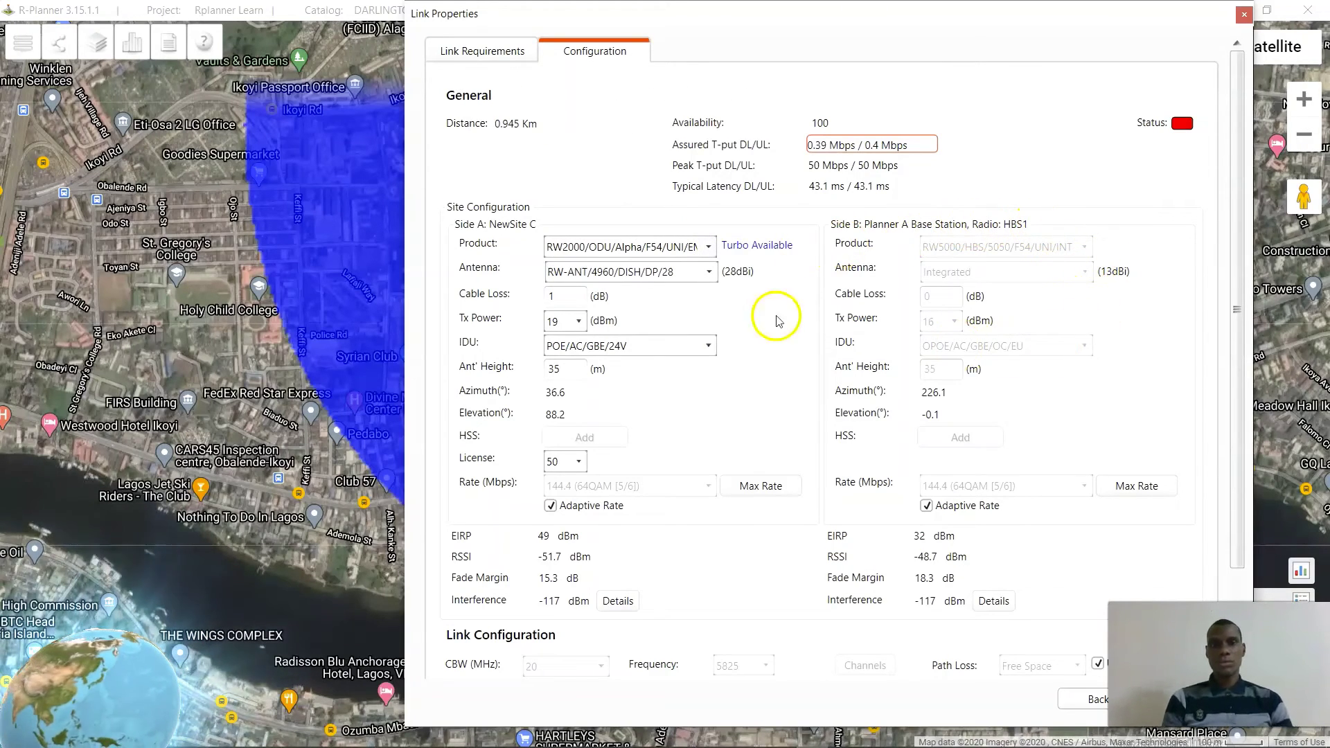
Set NewSite C's radio product to RW5000/SU-Pro/5625/F58/Nigeria/EMB
left_click(709, 247)
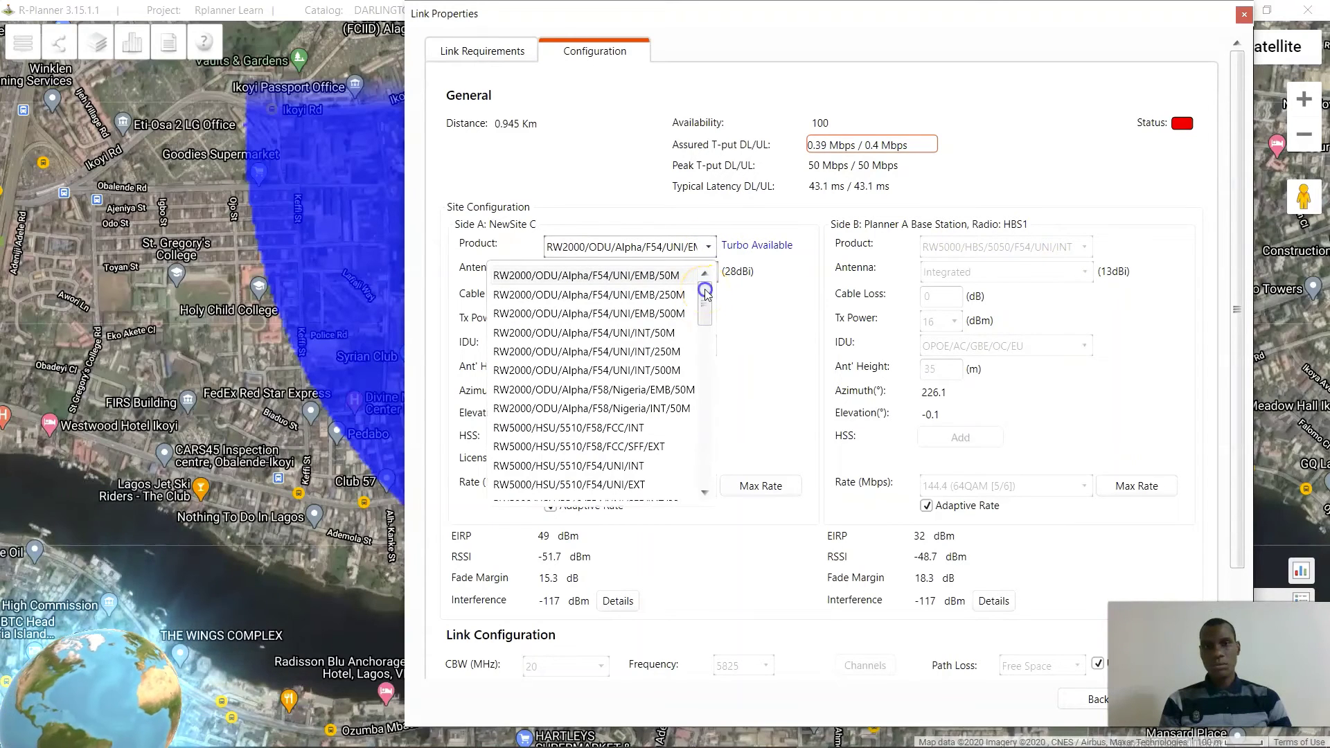
left_click_drag(705, 292, 706, 451)
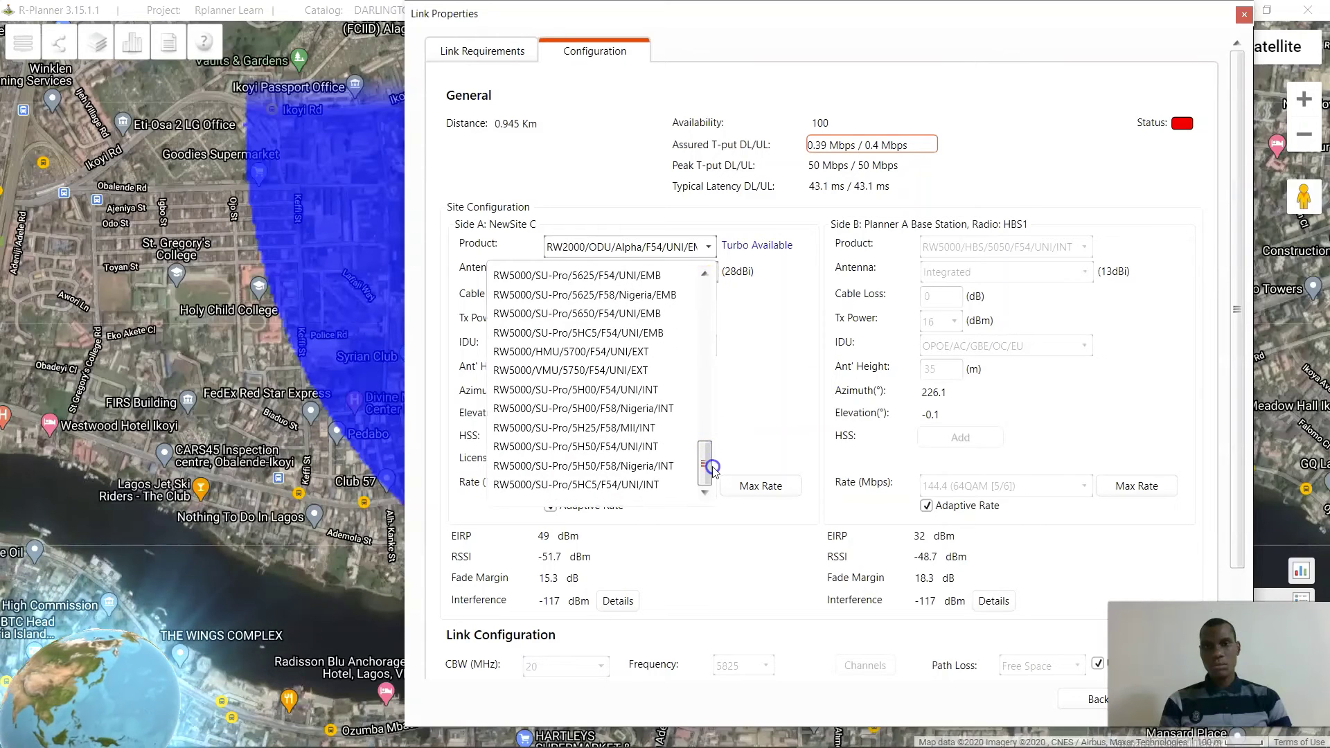
scroll(715, 439, "up", 2)
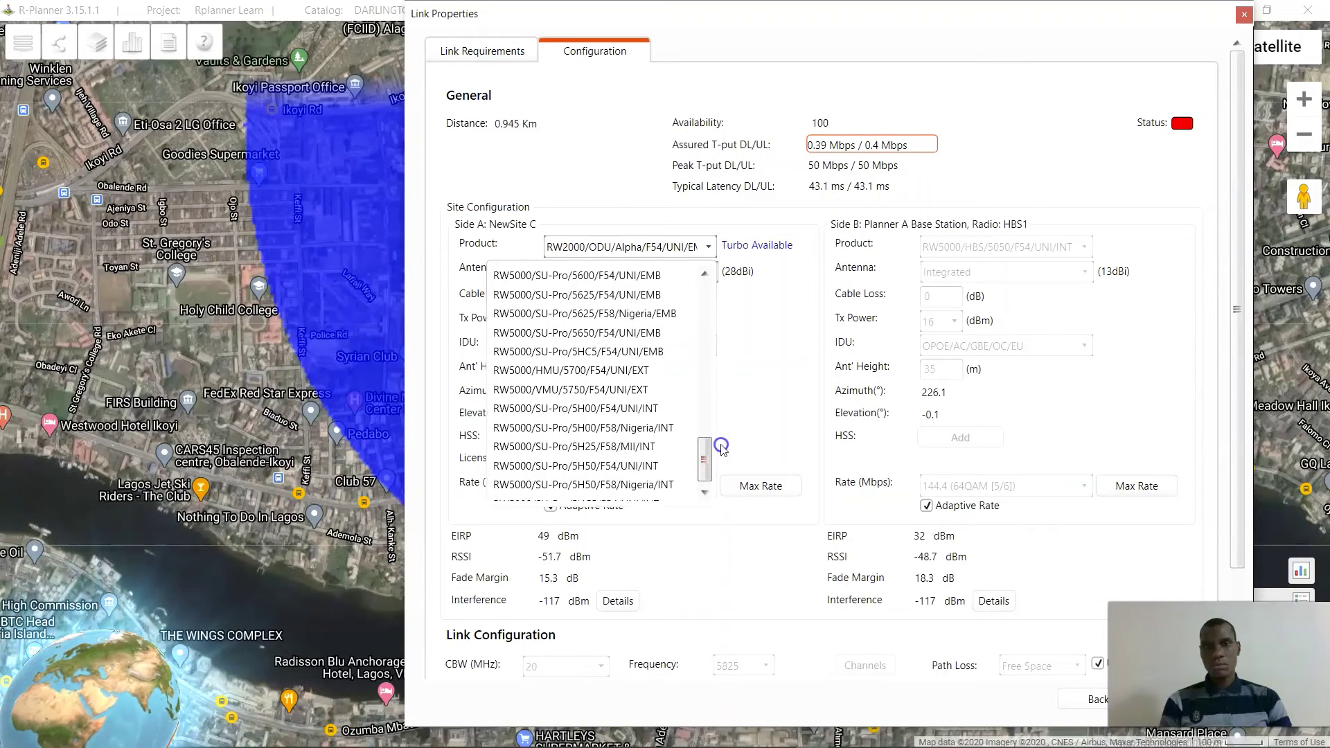
left_click(658, 336)
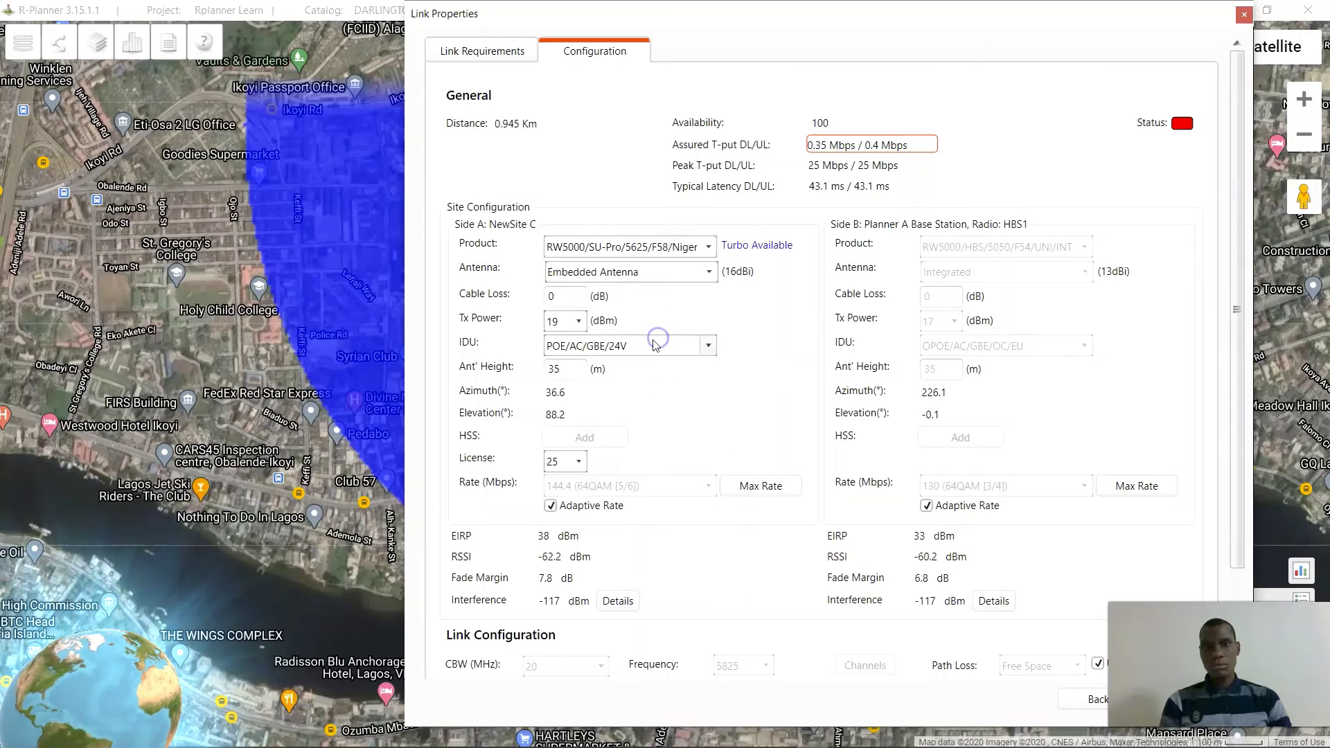
scroll(812, 338, "down", 3)
scroll(812, 338, "up", 3)
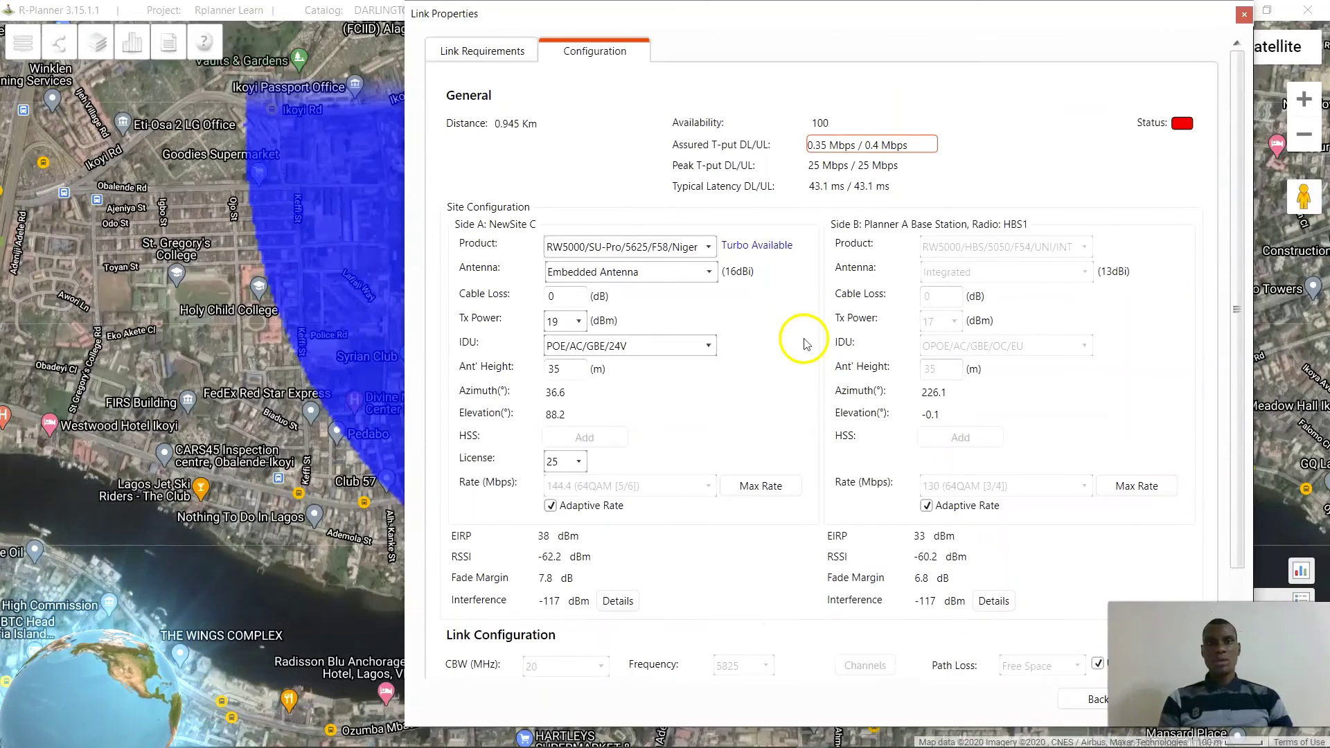
Raise the NewSite C link's DL and UL resources to 10.5% each
scroll(806, 344, "down", 1)
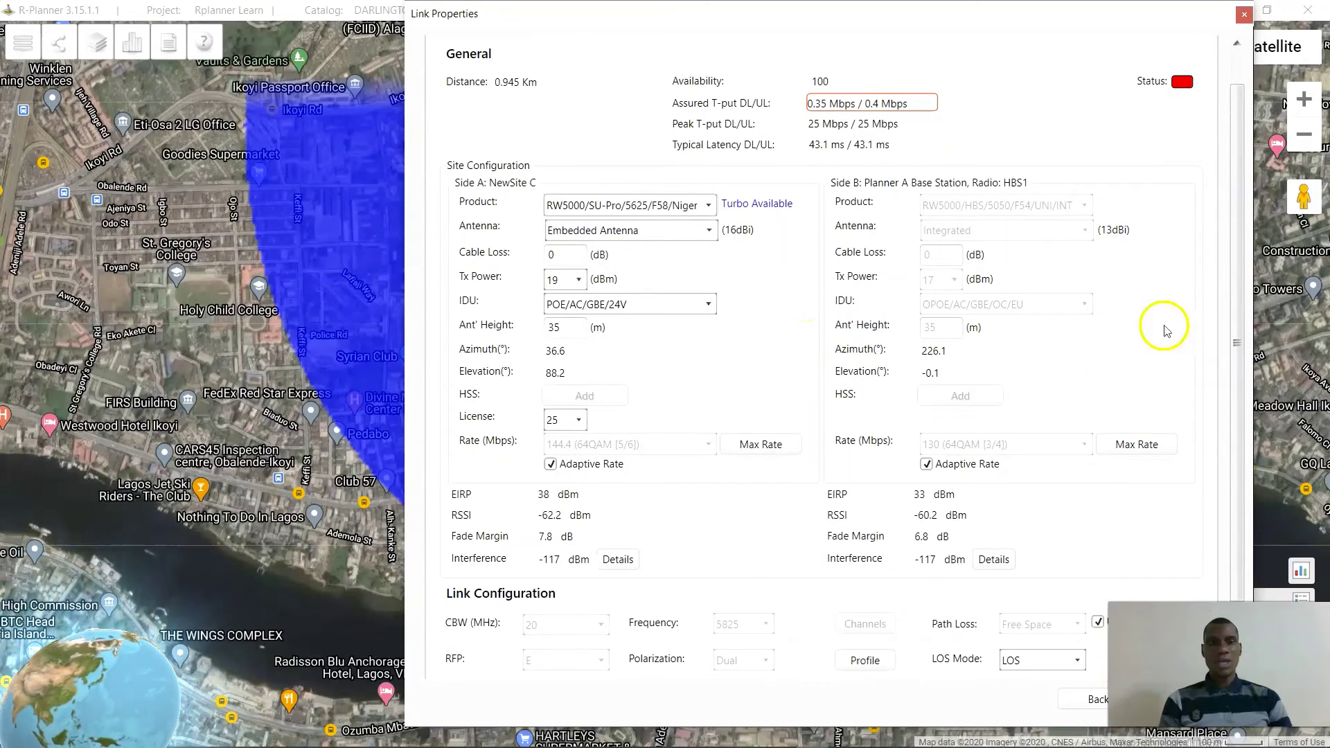
left_click_drag(1033, 12, 828, 13)
left_click_drag(1029, 131, 1029, 156)
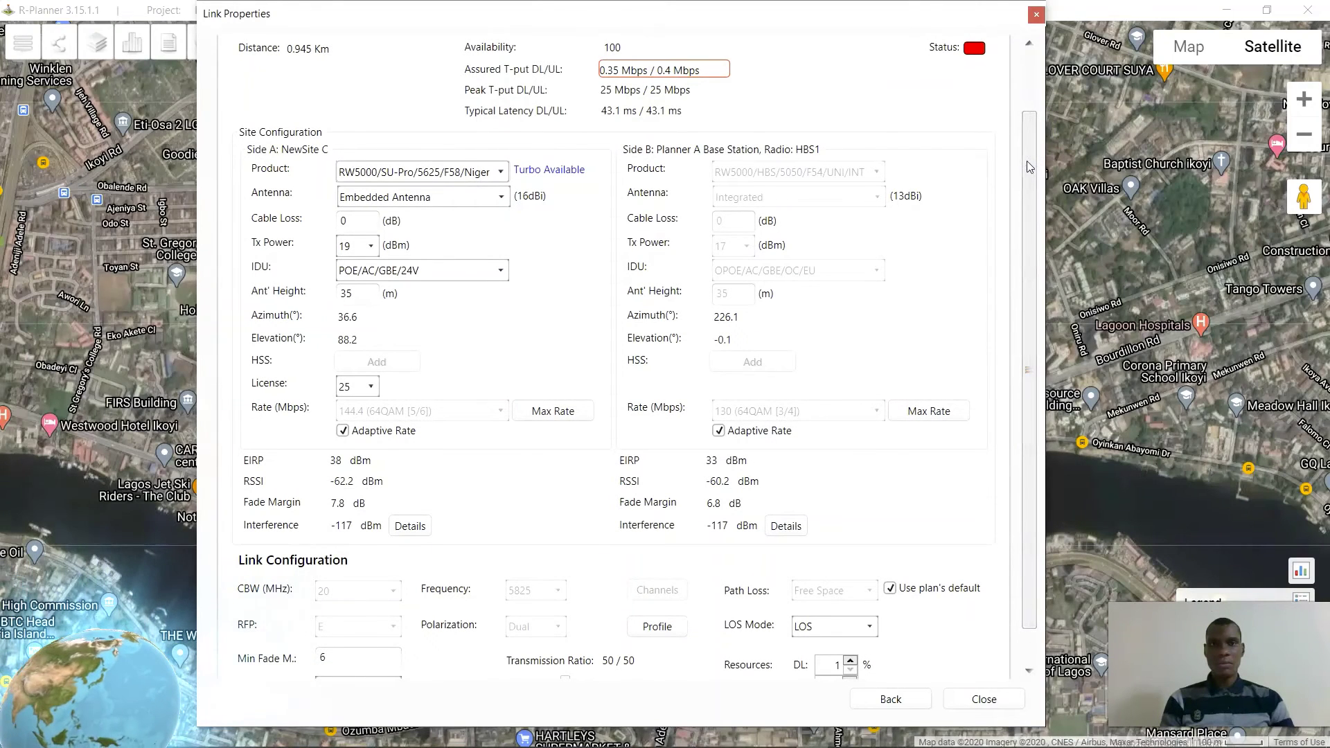
left_click_drag(1028, 163, 1028, 177)
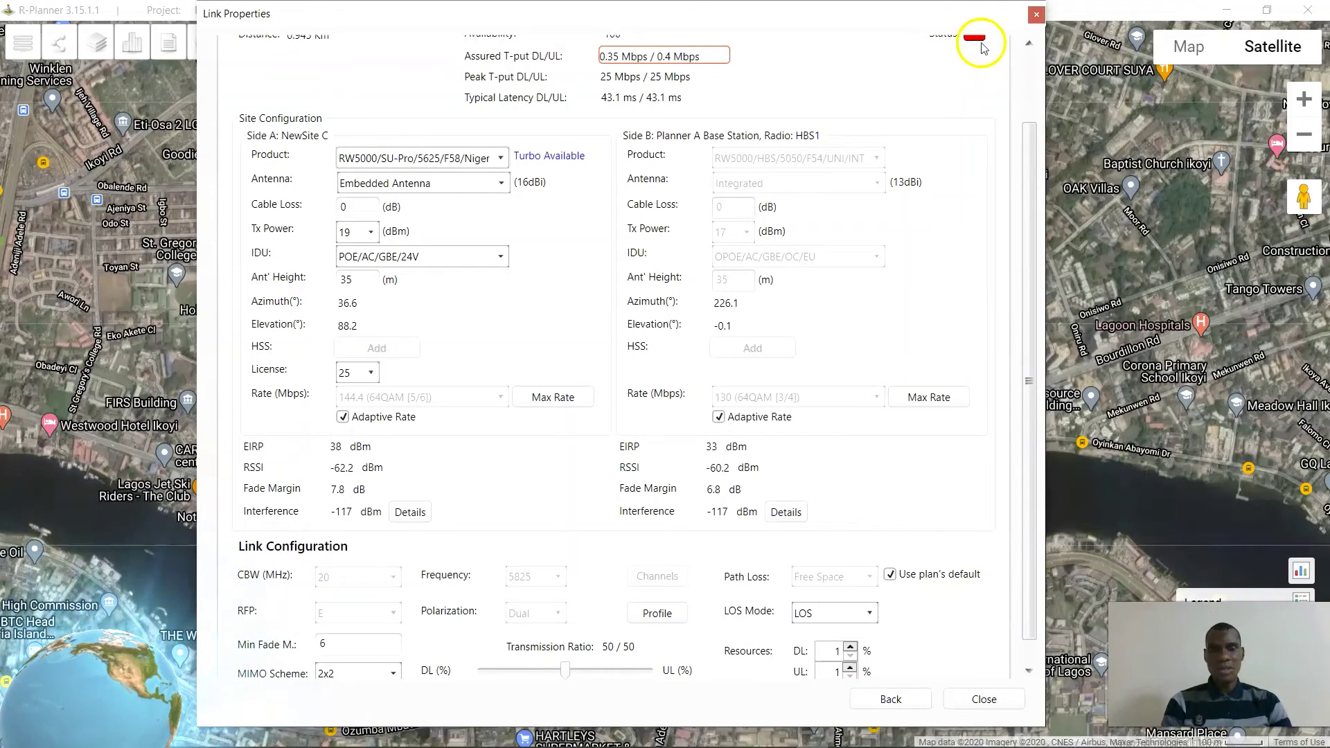
left_click(849, 648)
left_click(850, 648)
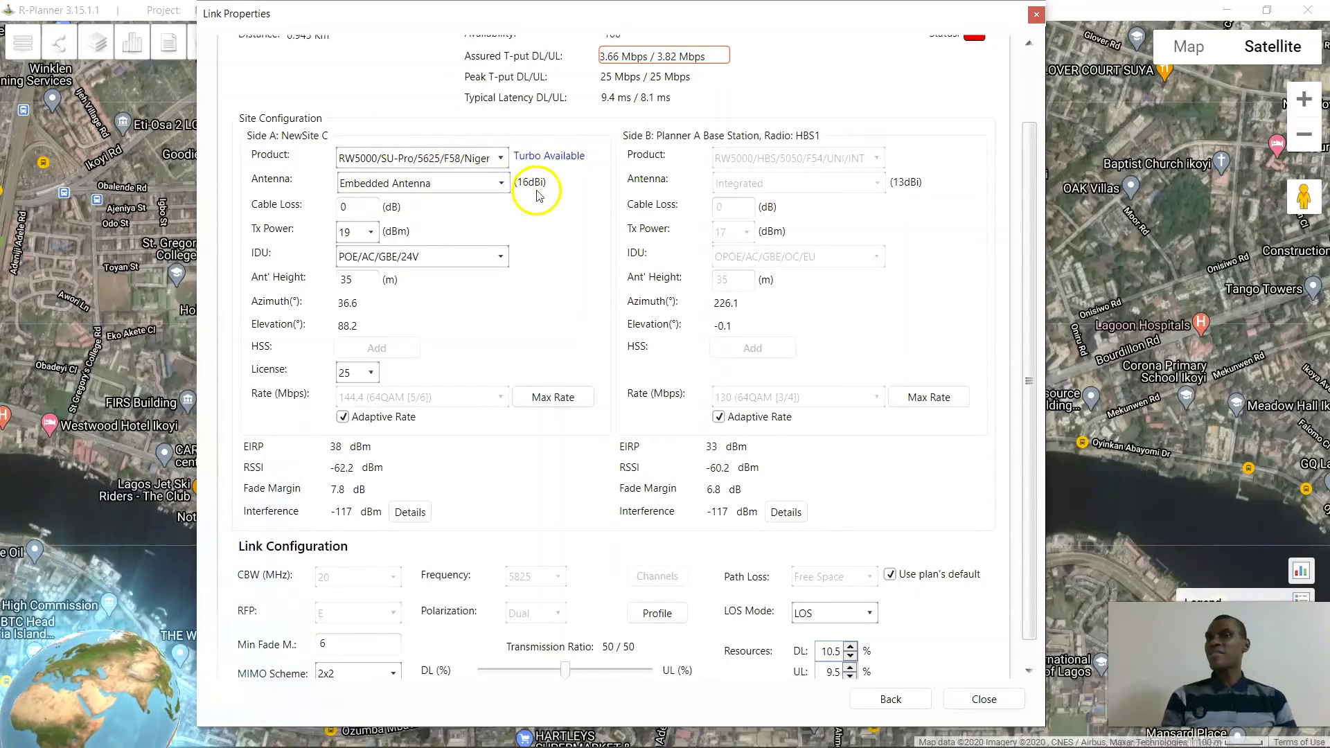
left_click(850, 667)
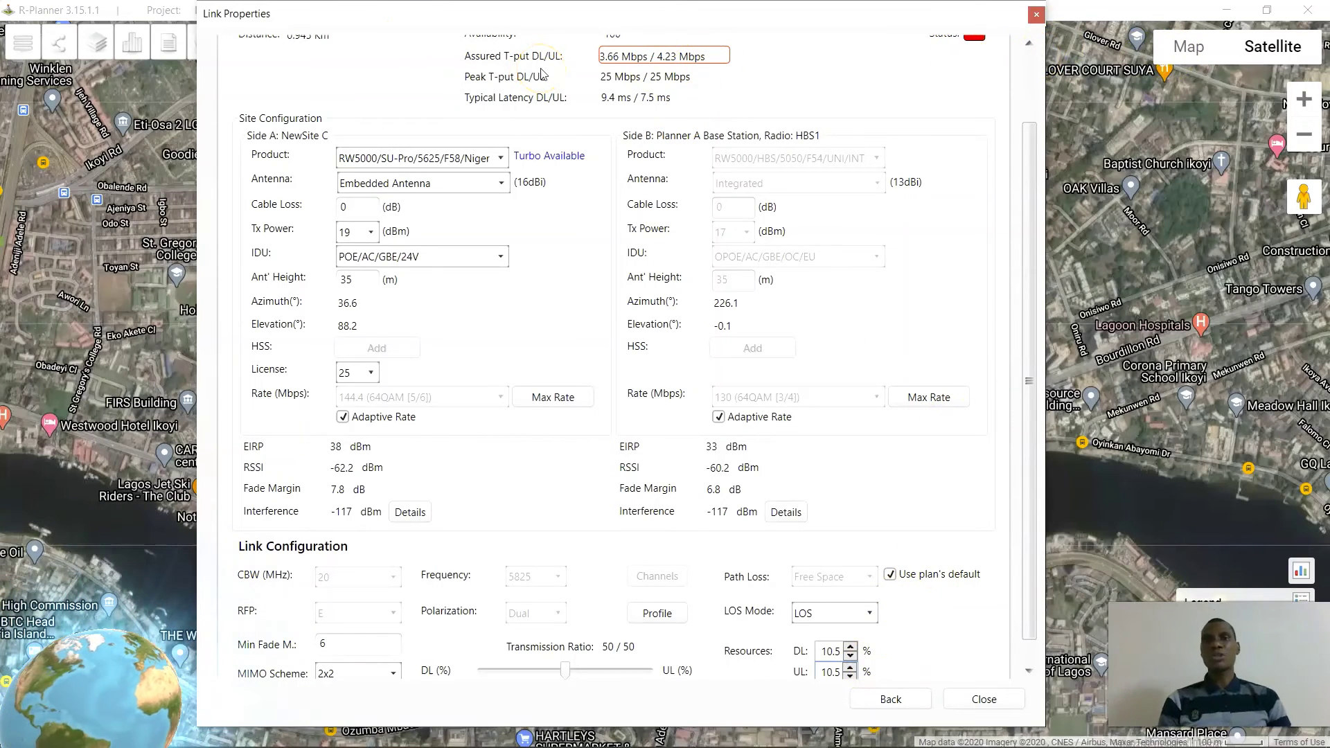
Change NewSite C's antenna to RW-ANT/5359/TurboGain/DP/22/10 and check the link's assured throughput and status
left_click(500, 187)
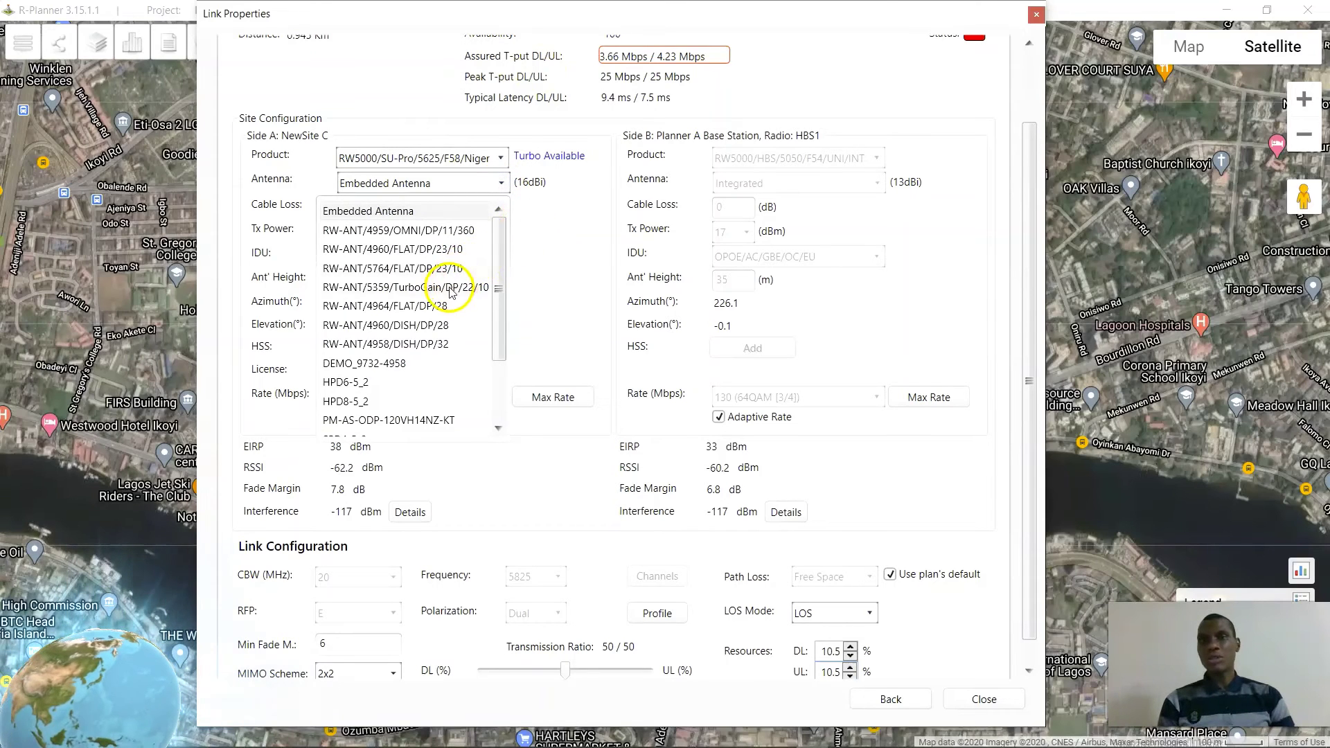
left_click(449, 288)
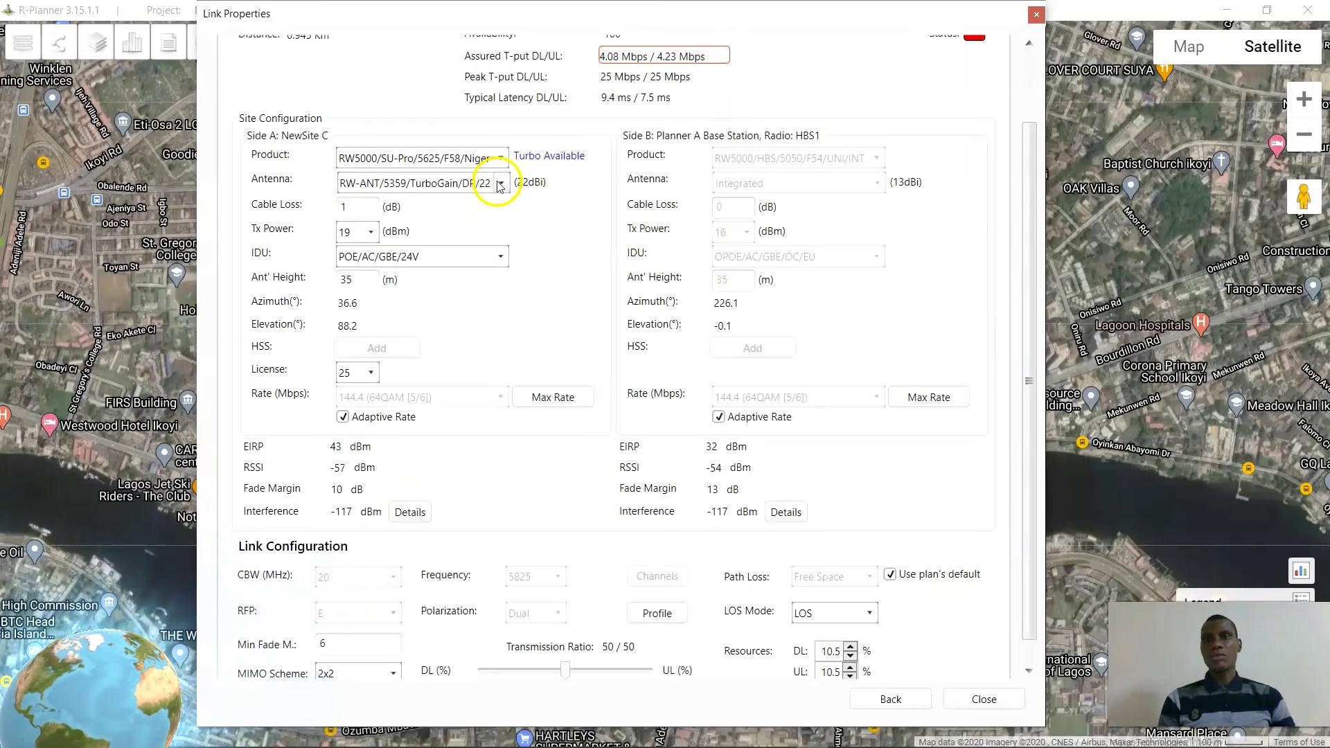
scroll(548, 183, "up", 1)
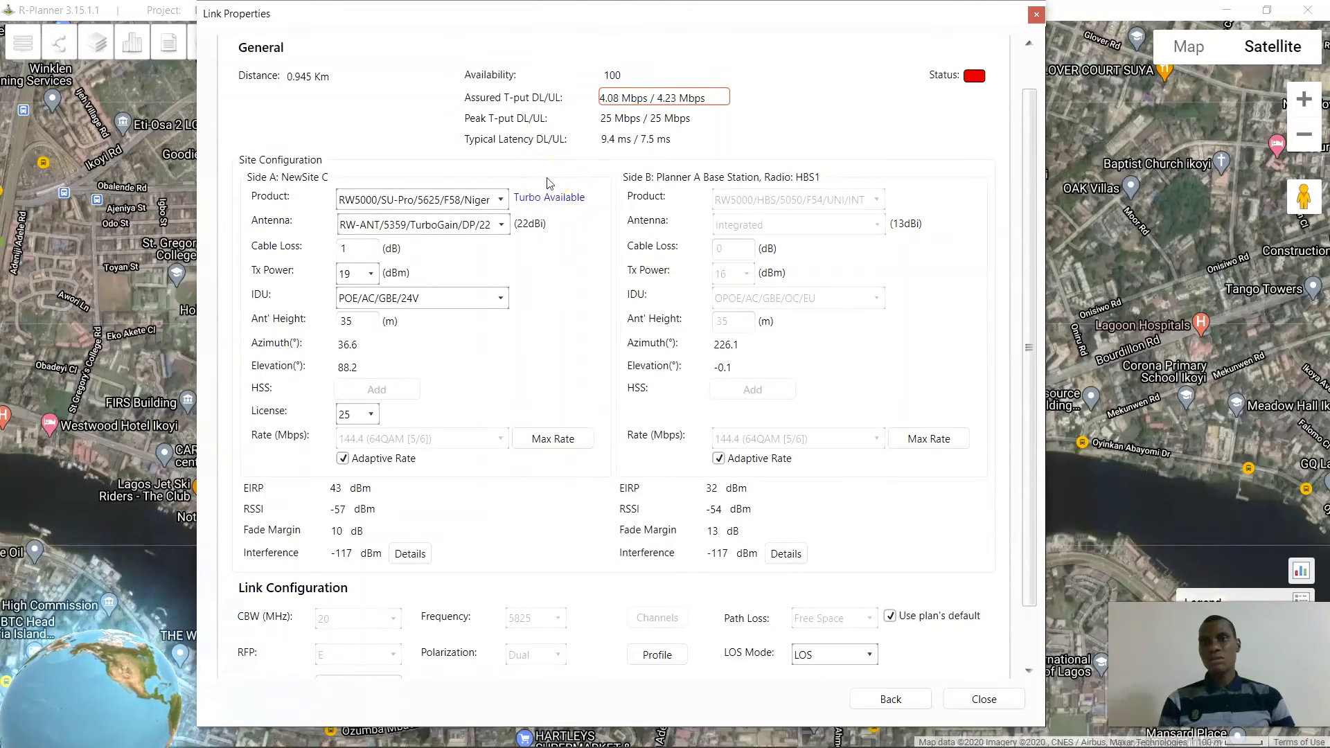
scroll(548, 183, "down", 1)
scroll(543, 182, "up", 1)
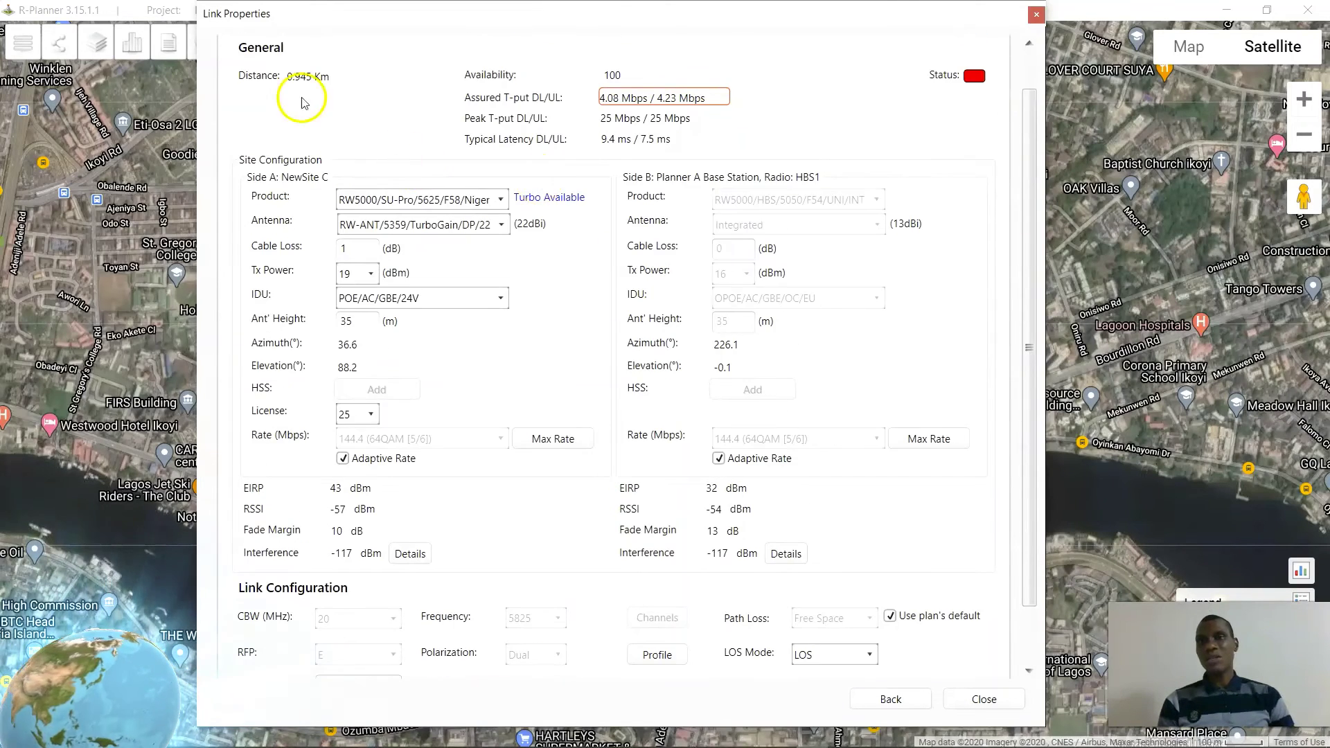
Raise the link's DL resources to 65.5% and its UL resources to 34.5%
scroll(597, 188, "down", 1)
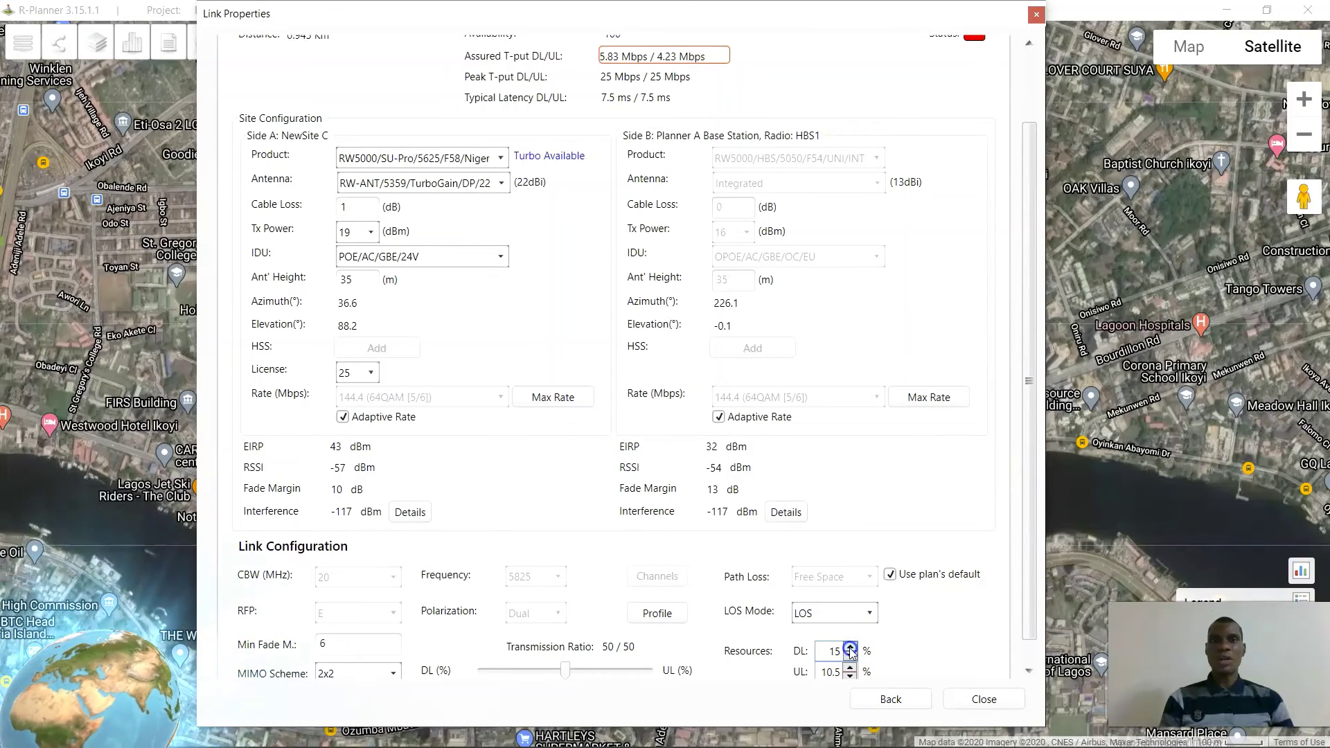
left_click(850, 647)
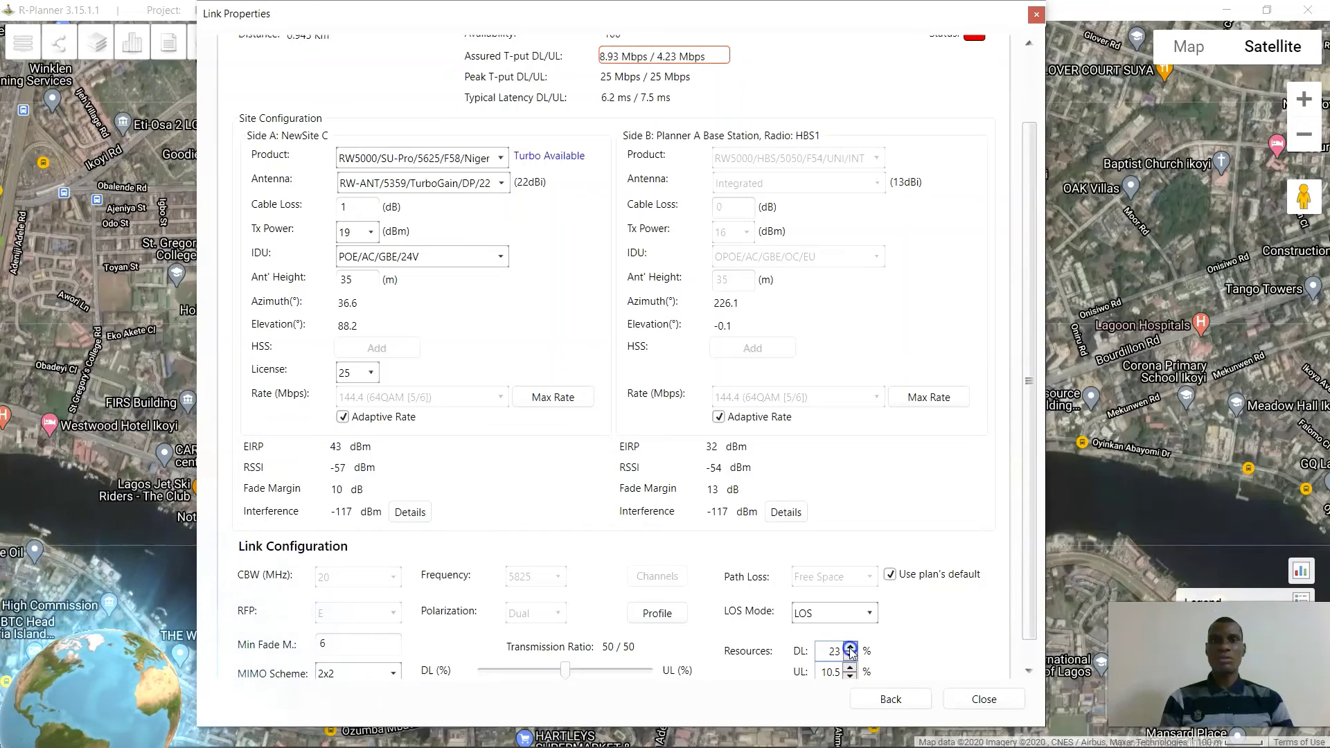
left_click(850, 648)
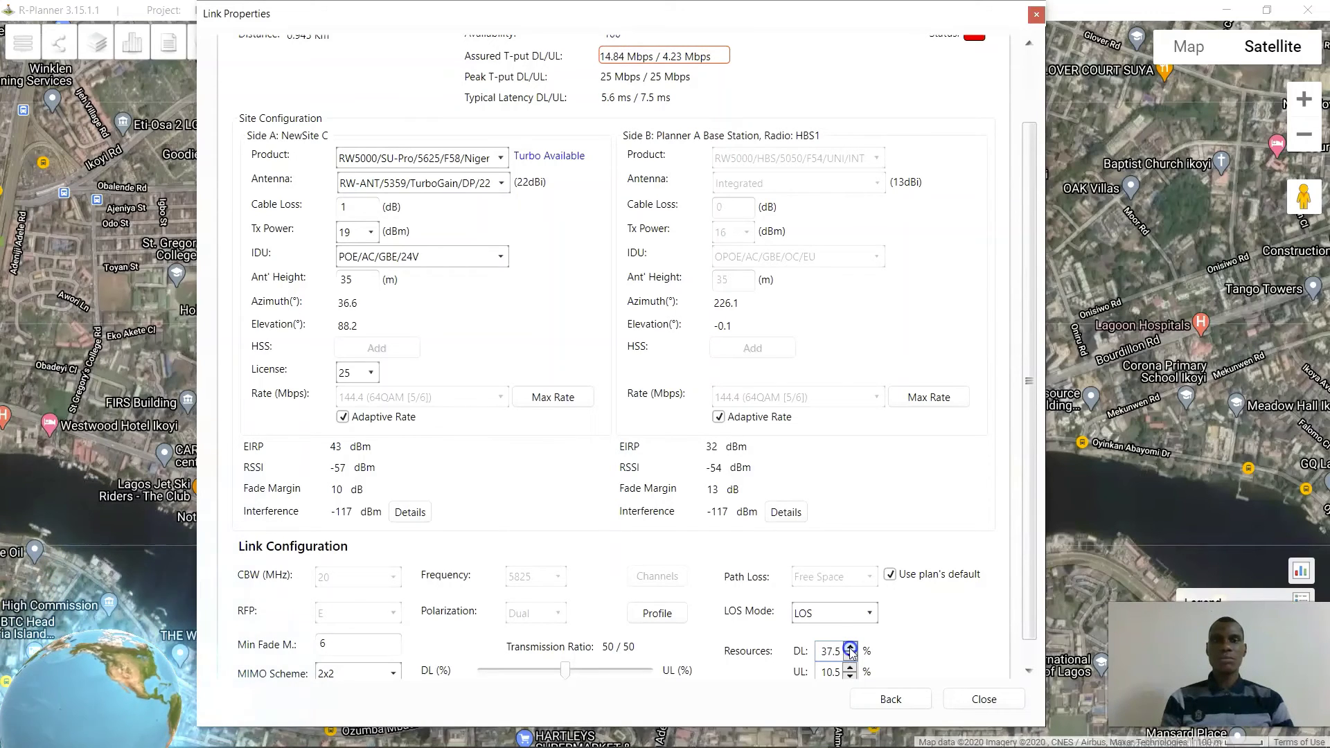
left_click(850, 648)
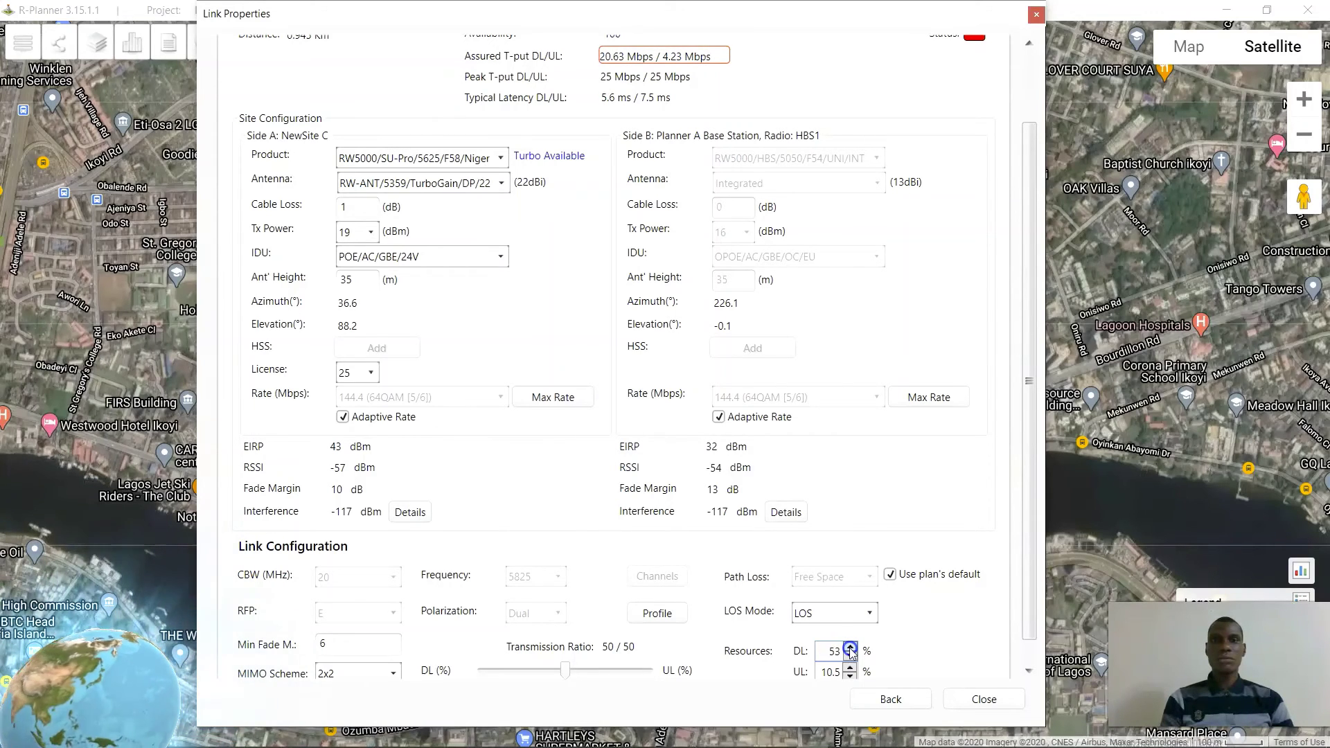
left_click(850, 648)
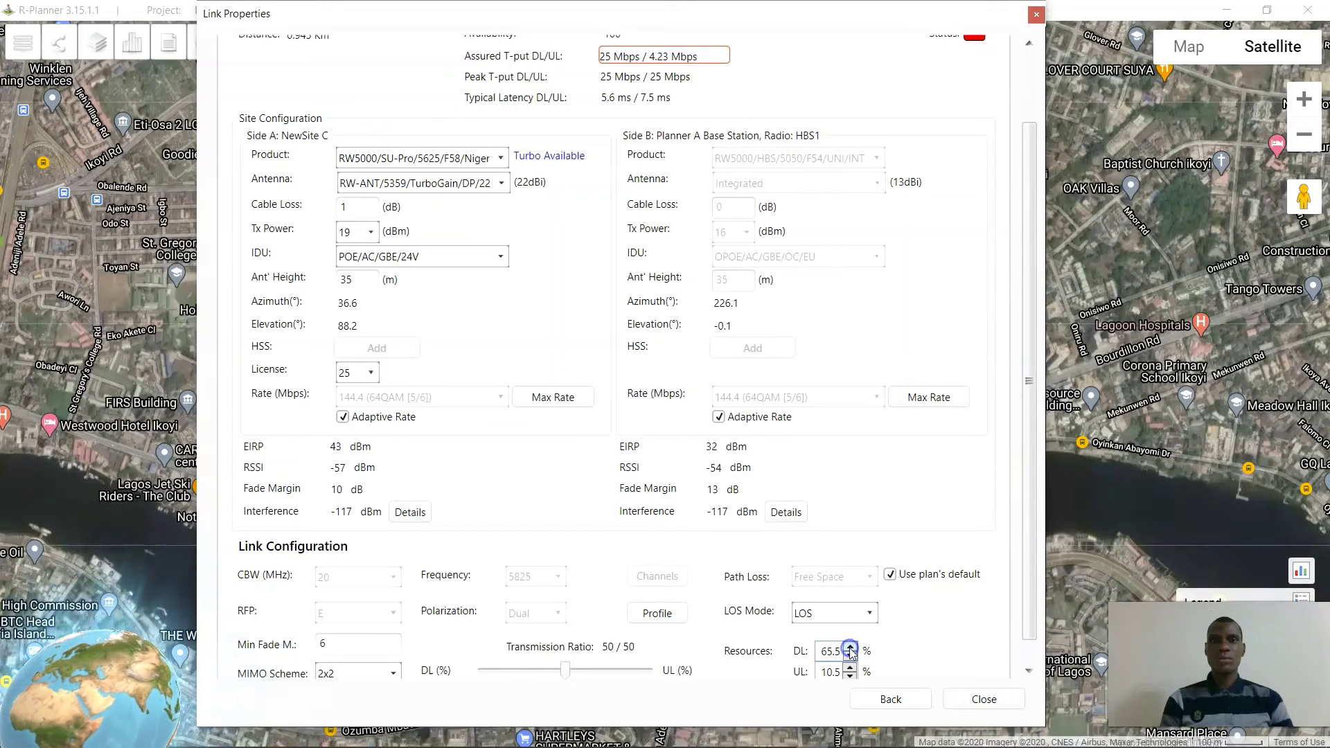
left_click(850, 668)
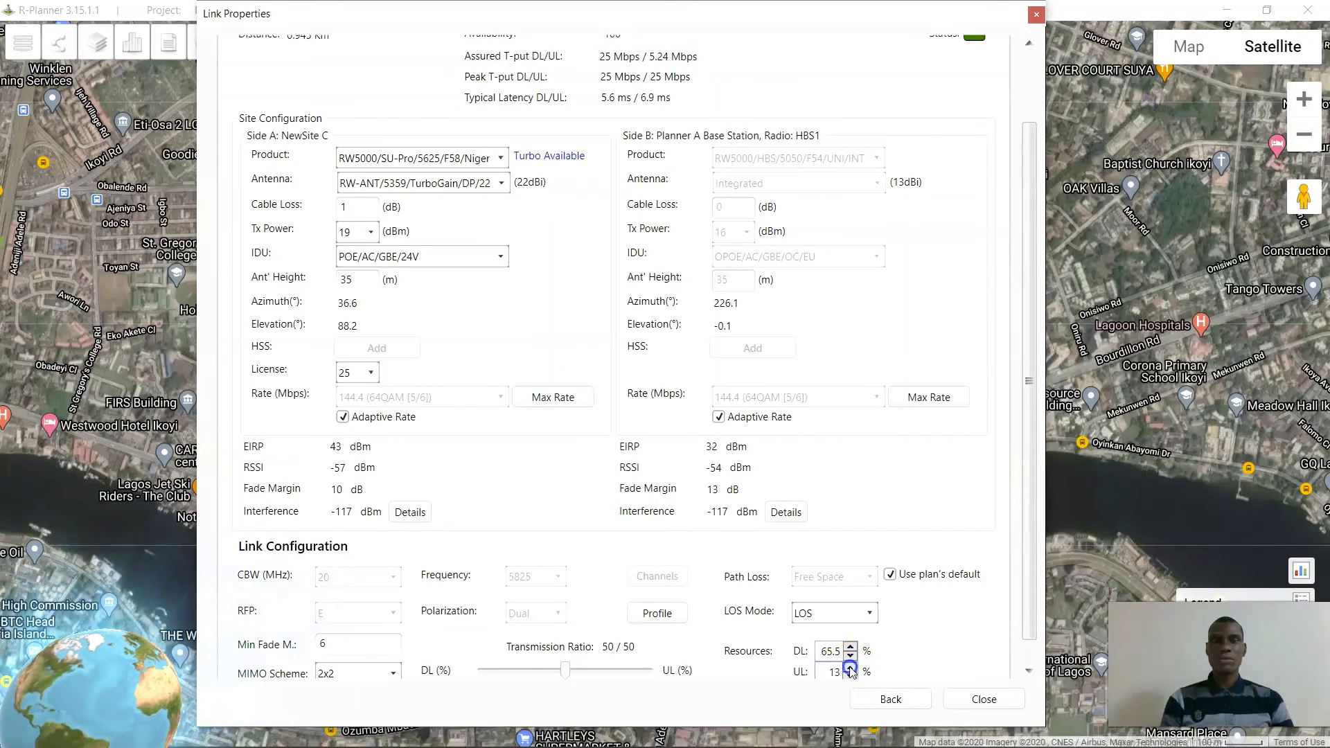
left_click(850, 667)
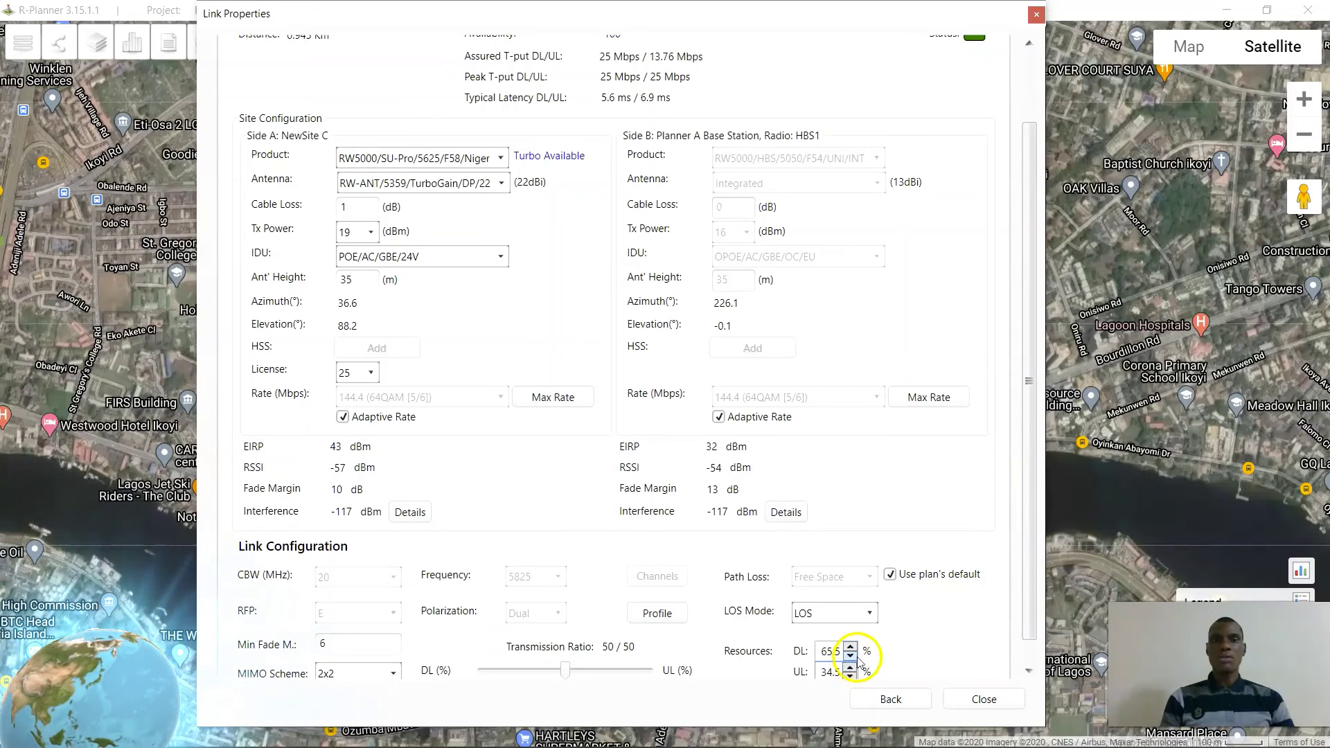
Lower the link's DL resources to 13%, keeping the assured downlink throughput above the required 5 Mbps
left_click(849, 657)
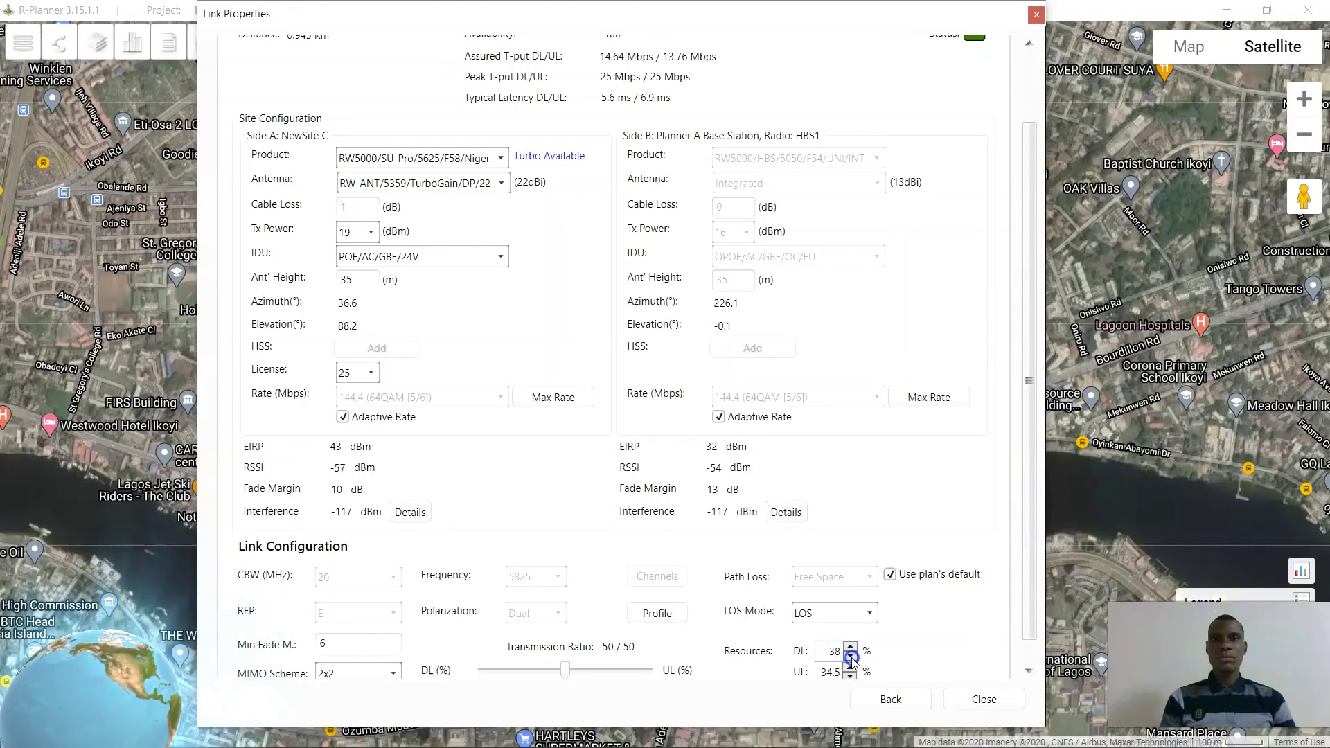
left_click(849, 656)
left_click(850, 657)
left_click(850, 657)
left_click(850, 657)
left_click(850, 657)
left_click(850, 657)
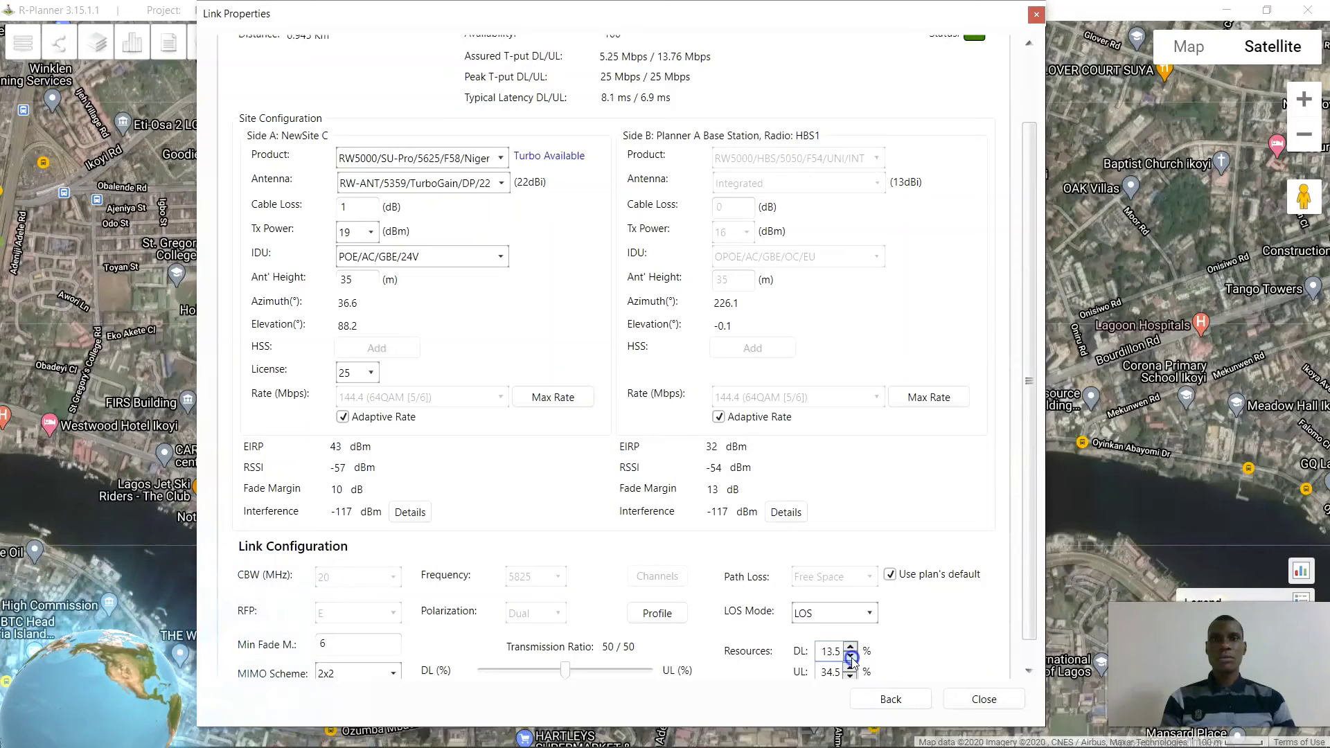
left_click(851, 657)
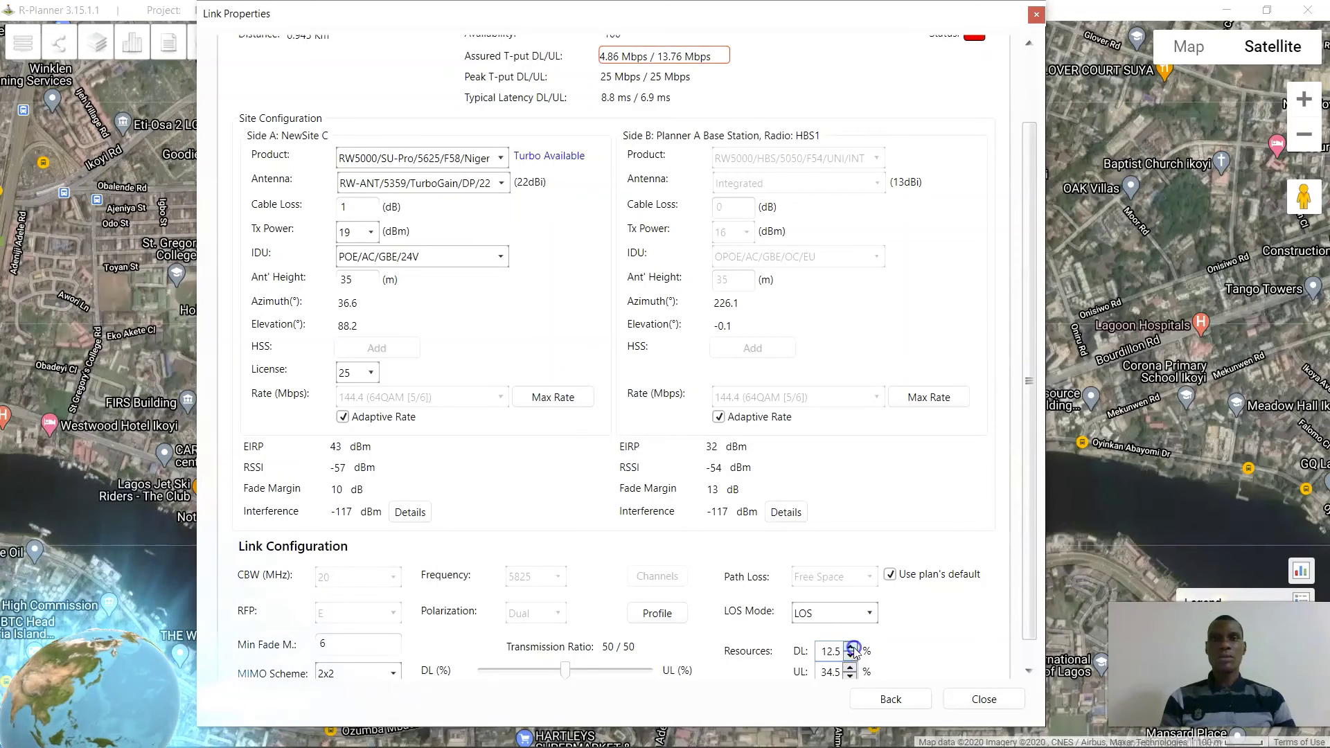
left_click(850, 647)
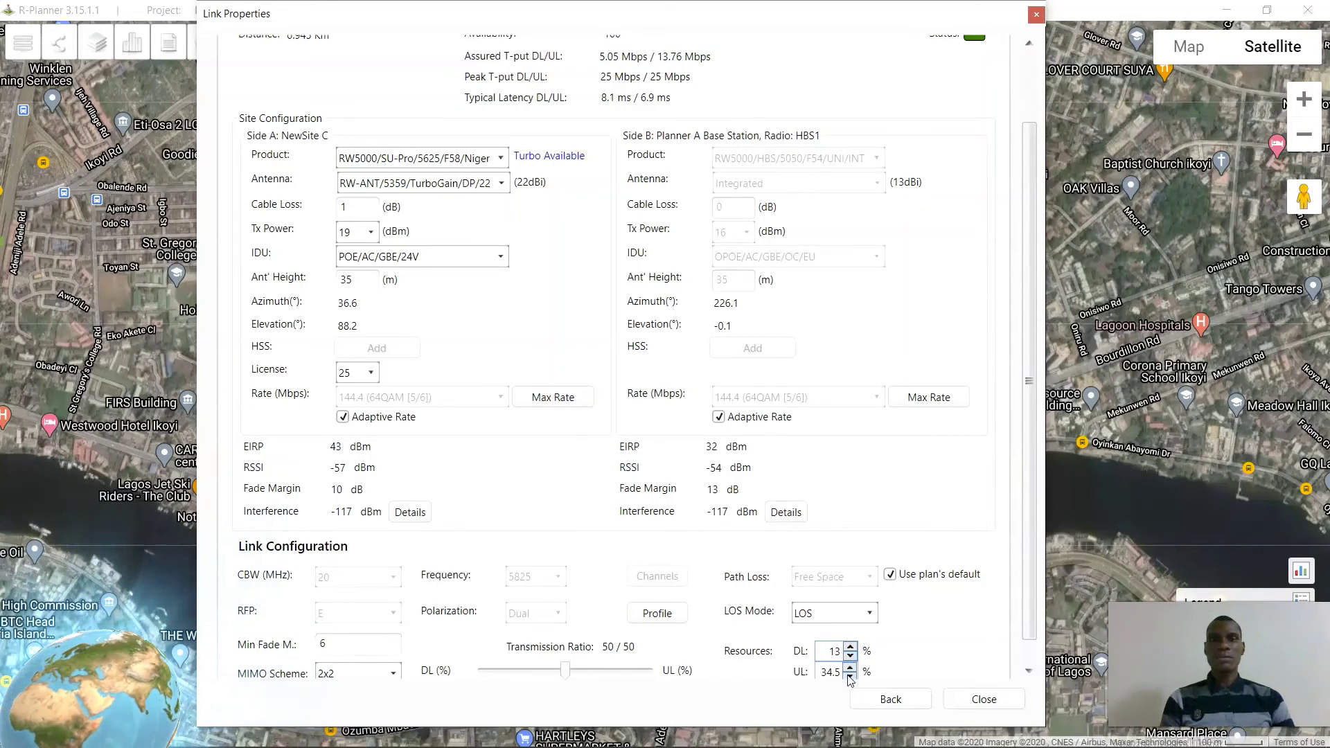
Reduce the link's UL resources to 12.5%, keeping the assured uplink throughput above the required 5 Mbps
left_click(850, 677)
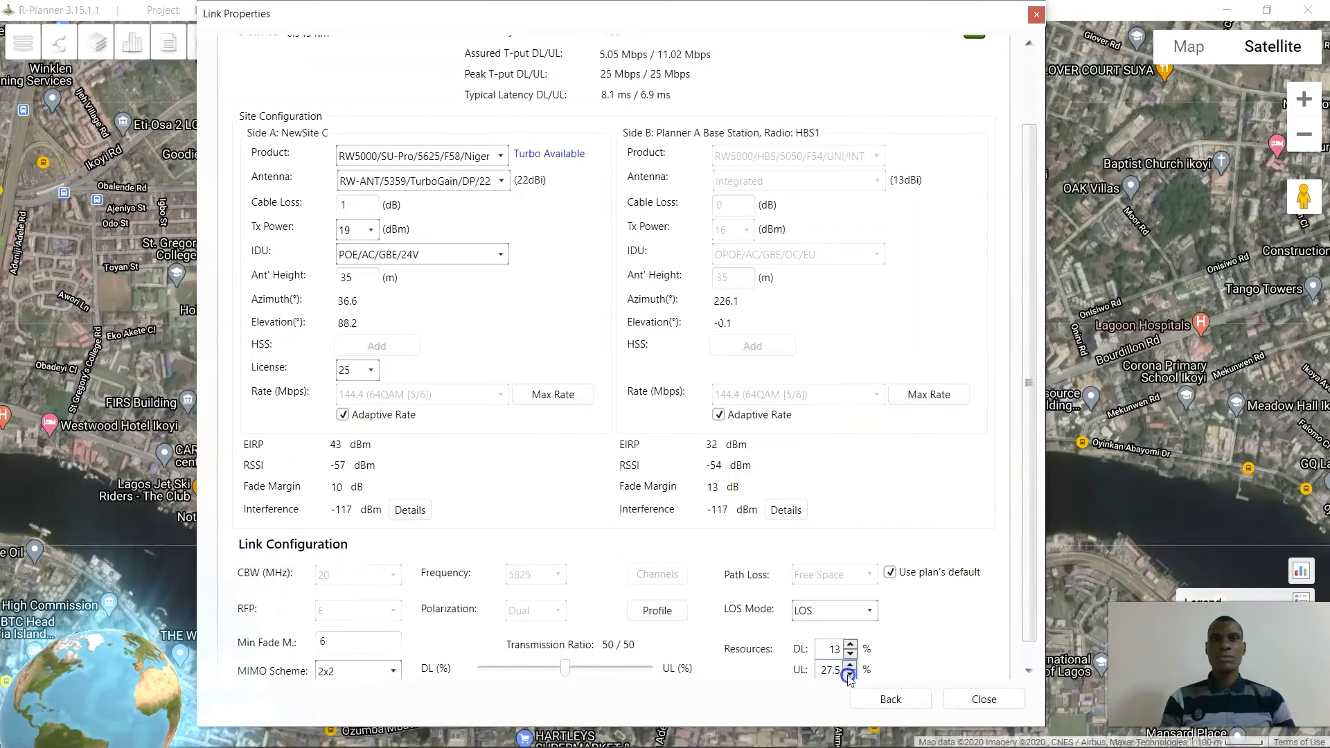
left_click(849, 676)
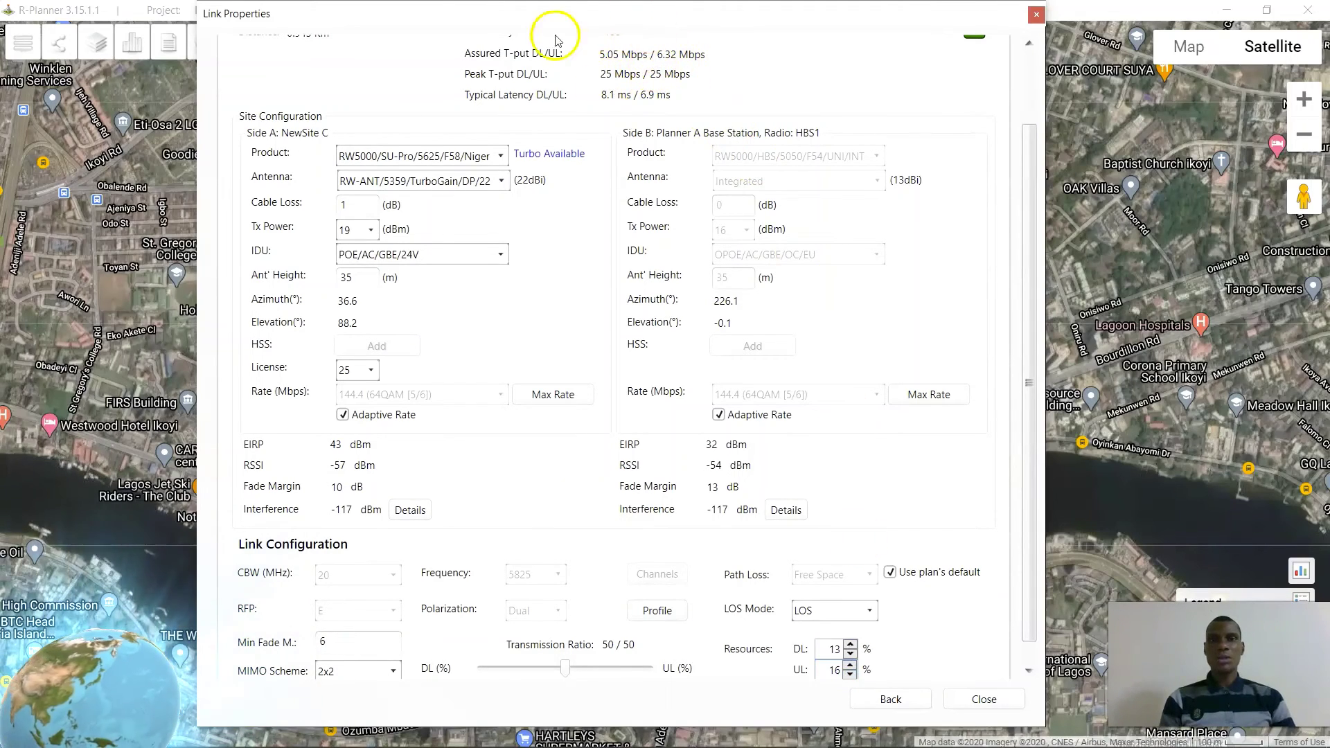
left_click(849, 674)
left_click(849, 674)
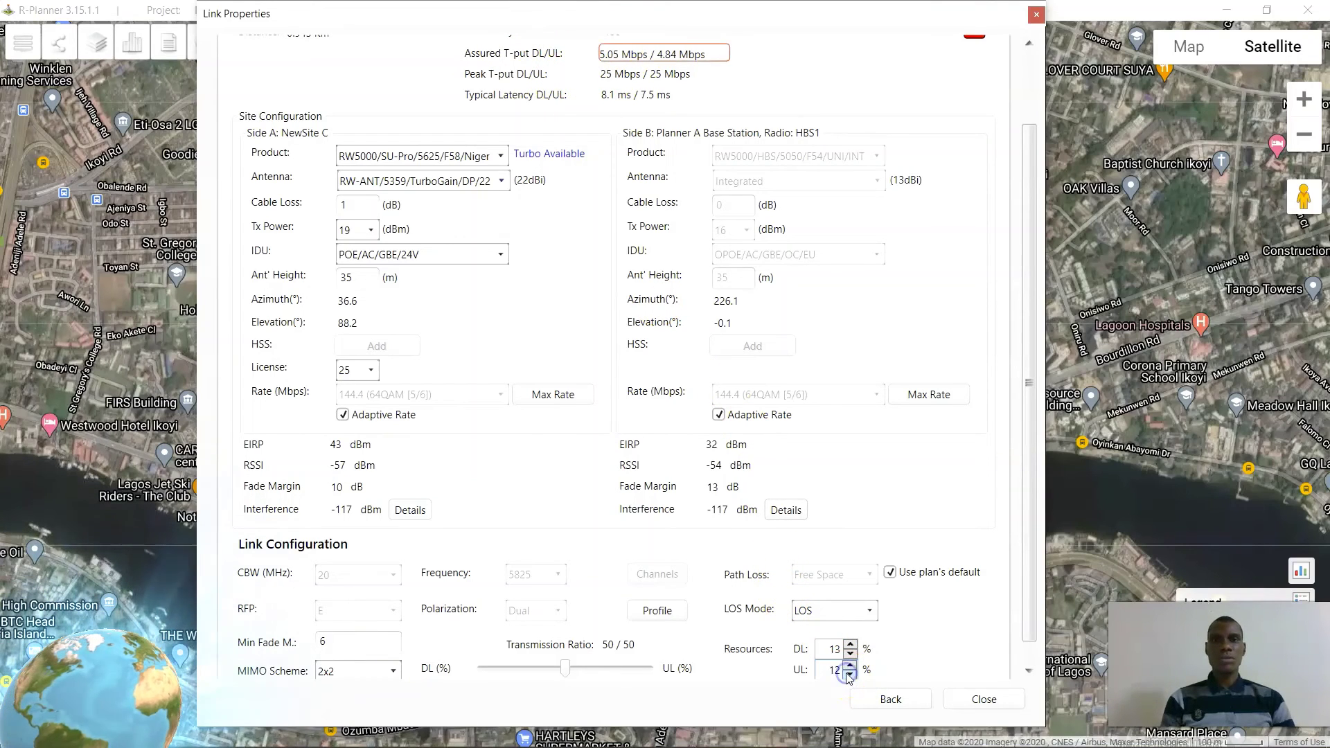
left_click(849, 673)
left_click(850, 671)
left_click(849, 664)
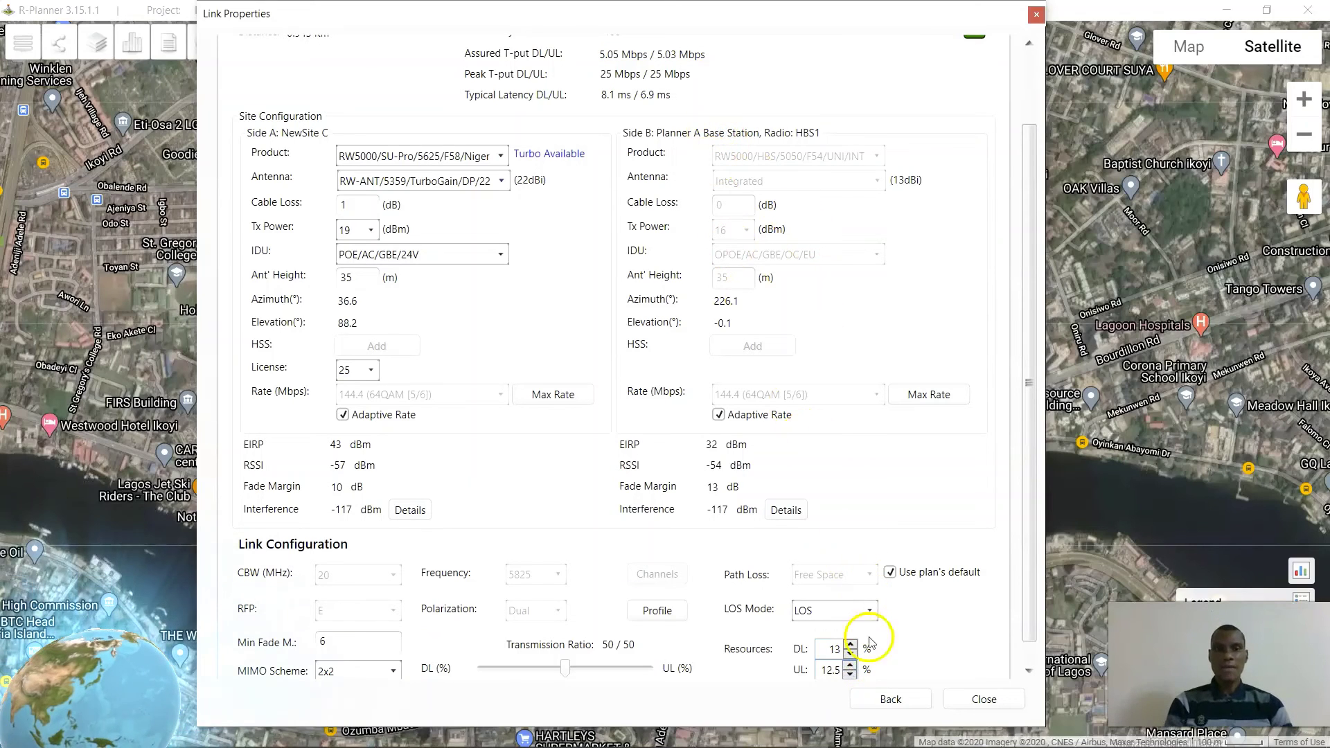
Try lowering the link's DL resources one step further, restore them to 13%, and review the link's throughput, status and configuration
left_click(851, 654)
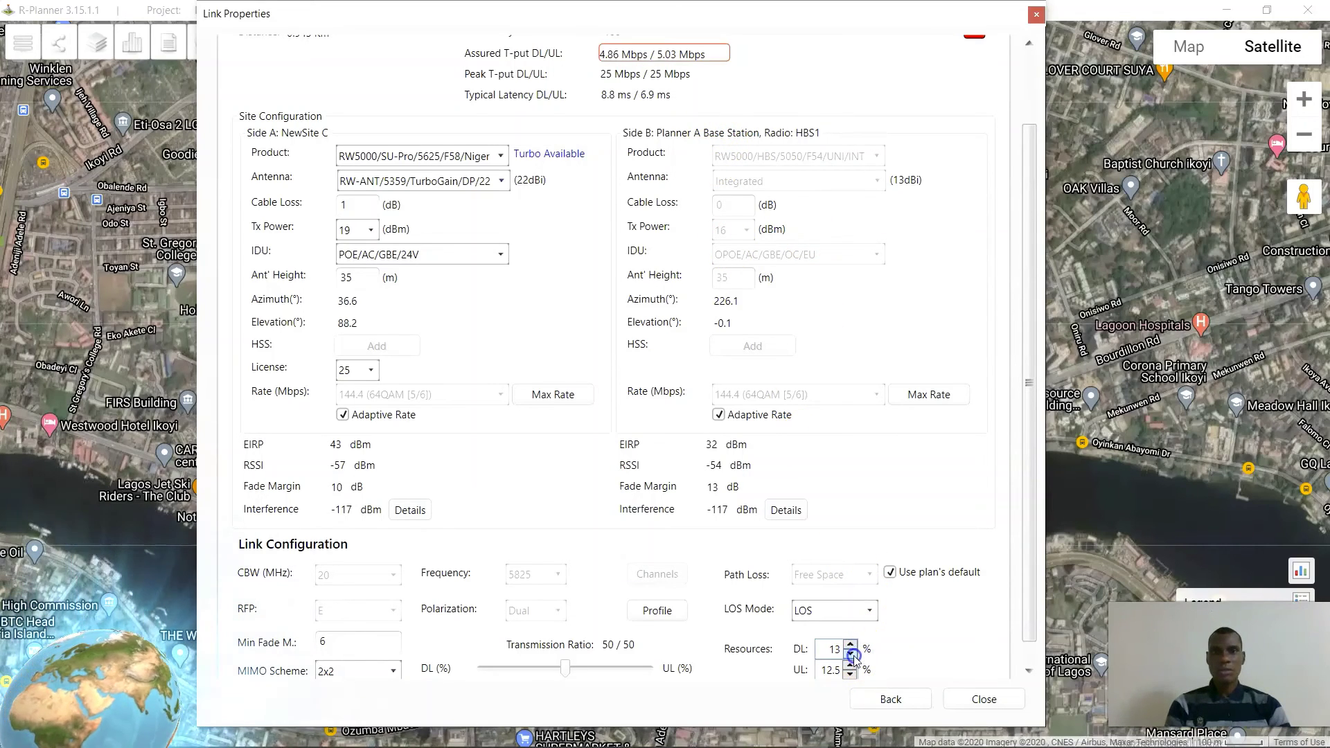
left_click(851, 643)
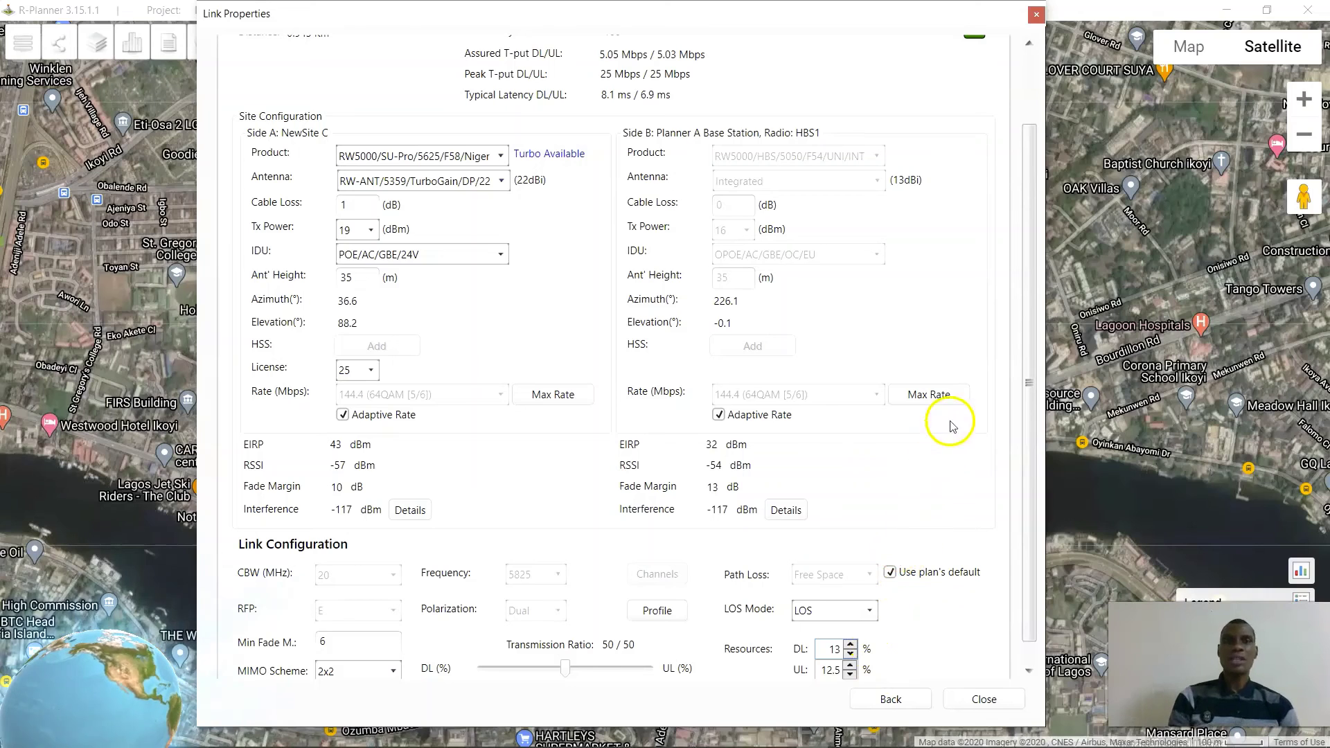
left_click_drag(1025, 367, 1027, 304)
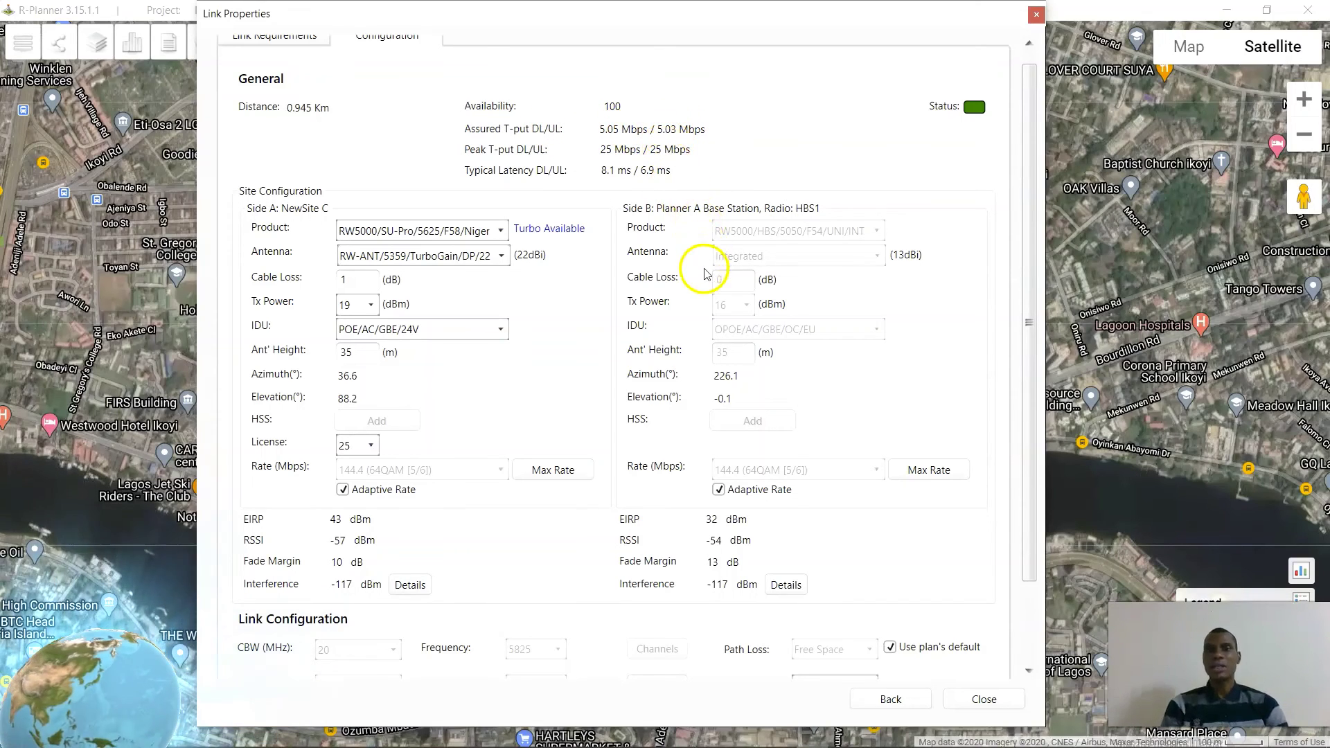
scroll(707, 275, "down", 3)
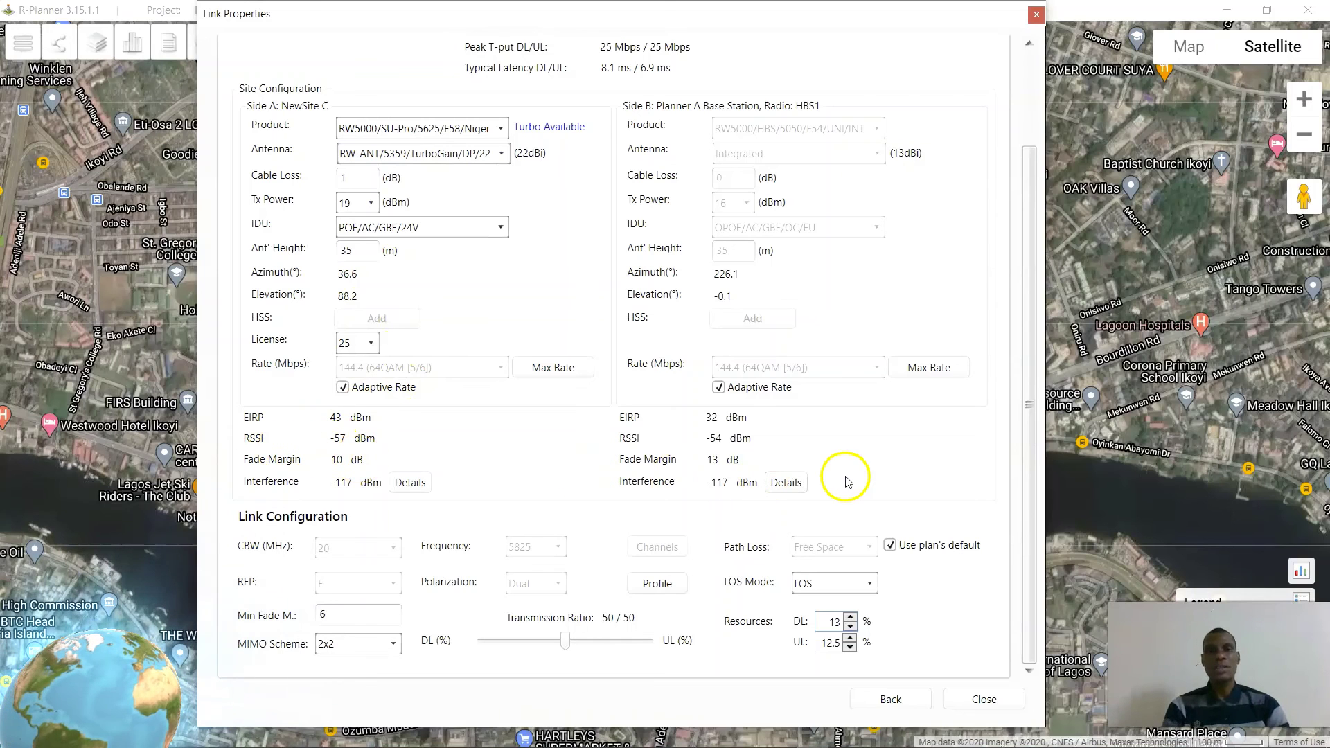
Close the NewSite C link's properties and save the project
left_click(983, 700)
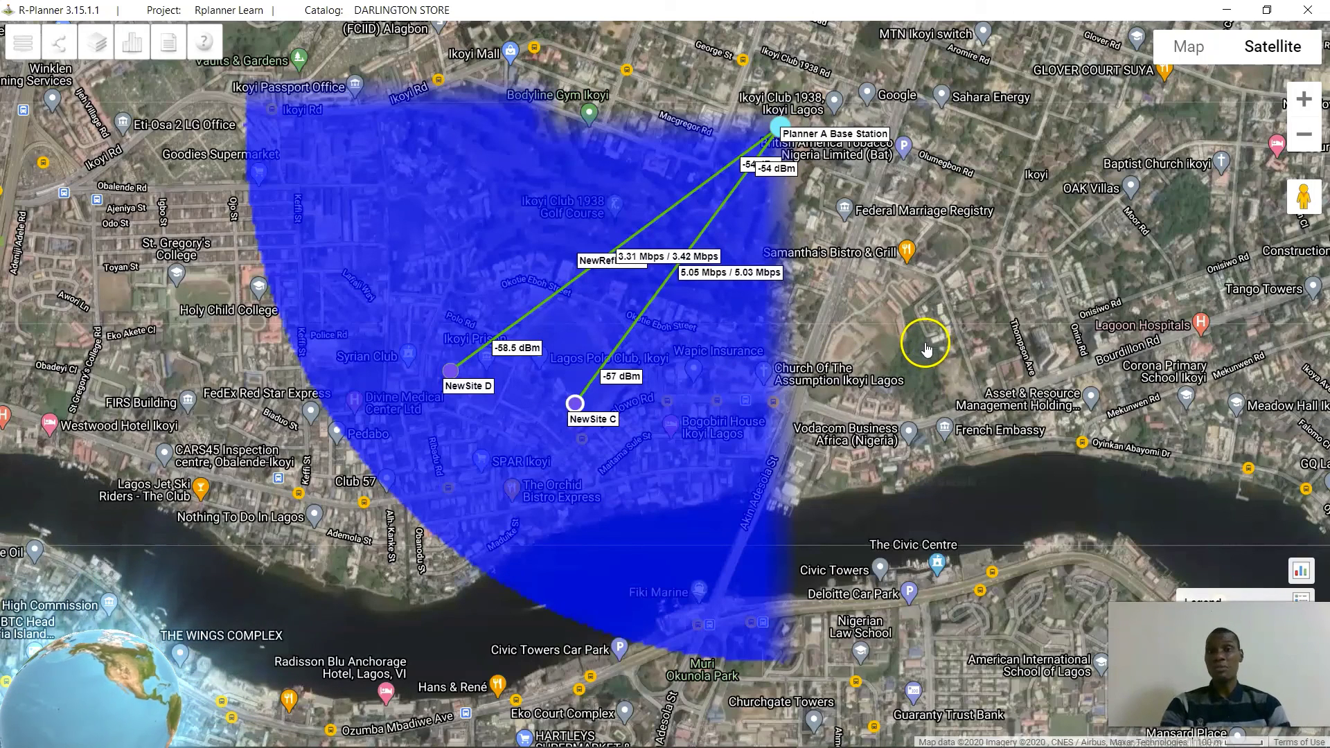
left_click(24, 42)
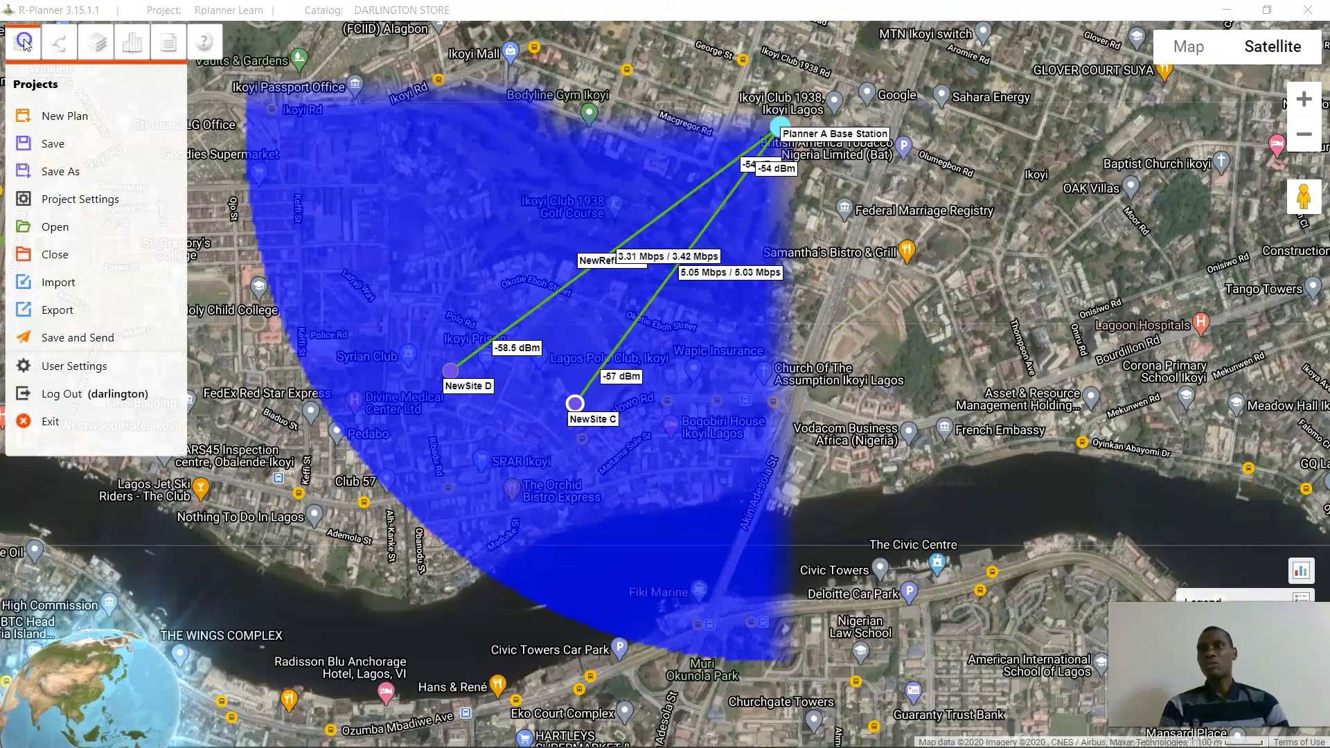
left_click(51, 146)
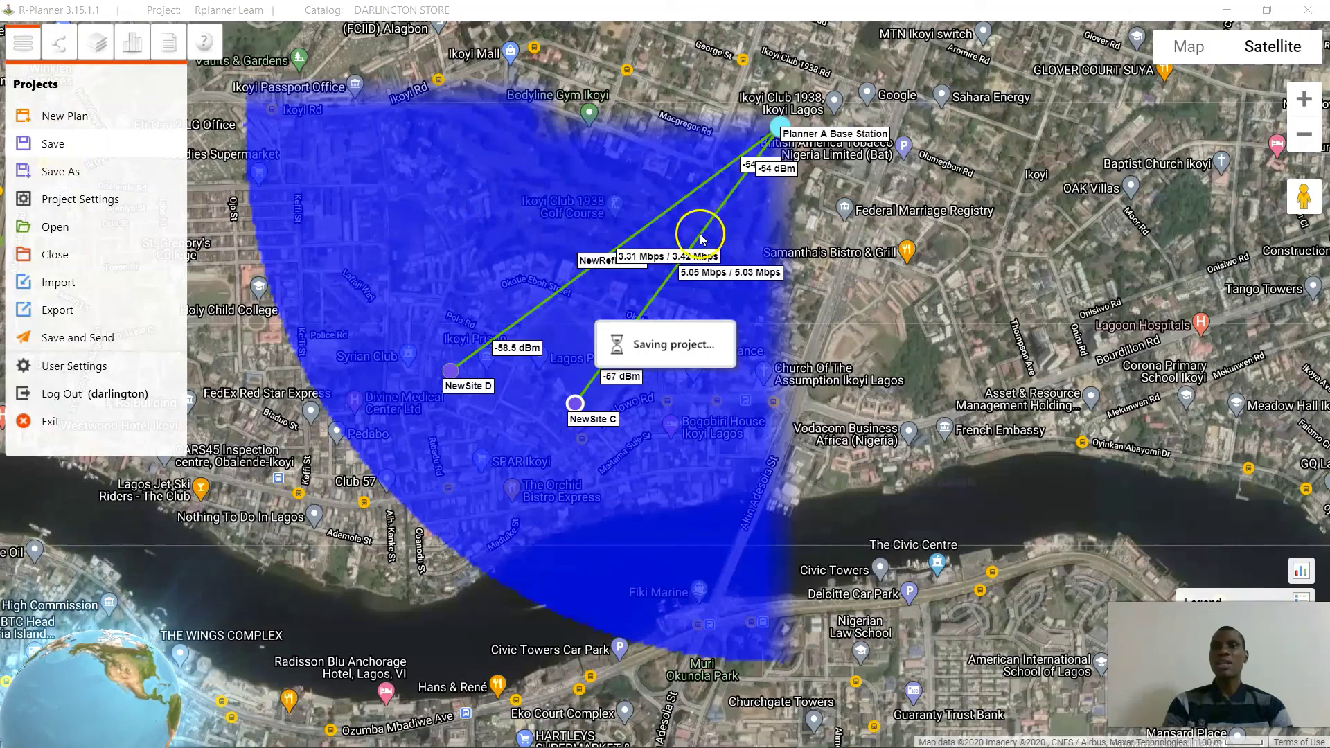